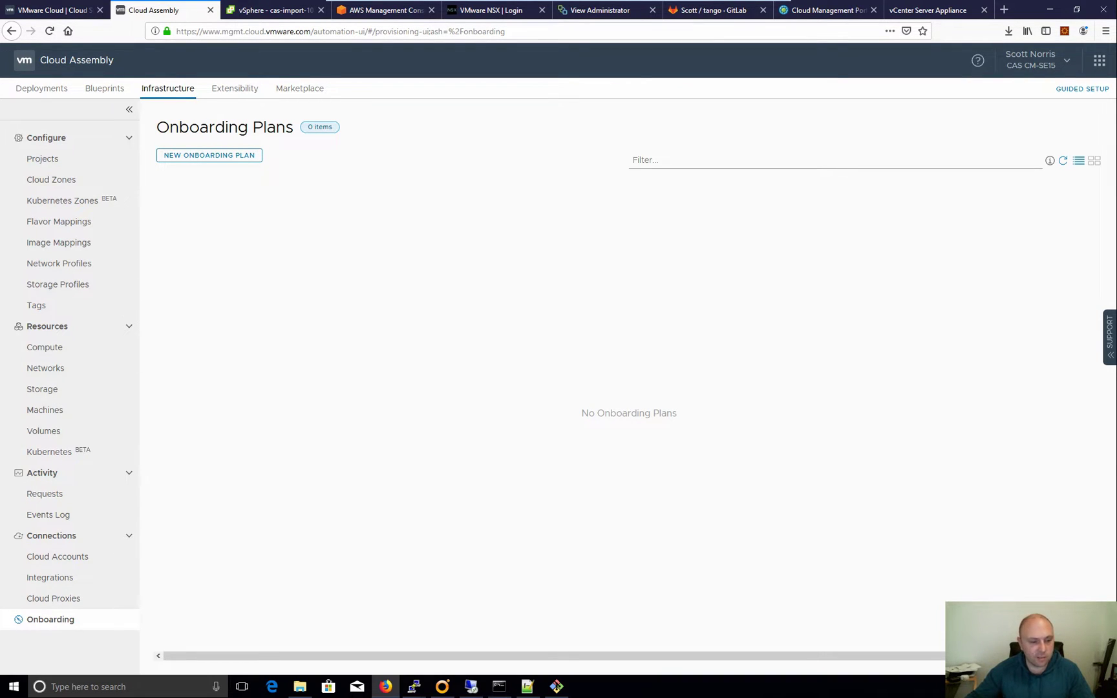
Review the account types available for a new cloud account and return to the list of cloud accounts
left_click(62, 561)
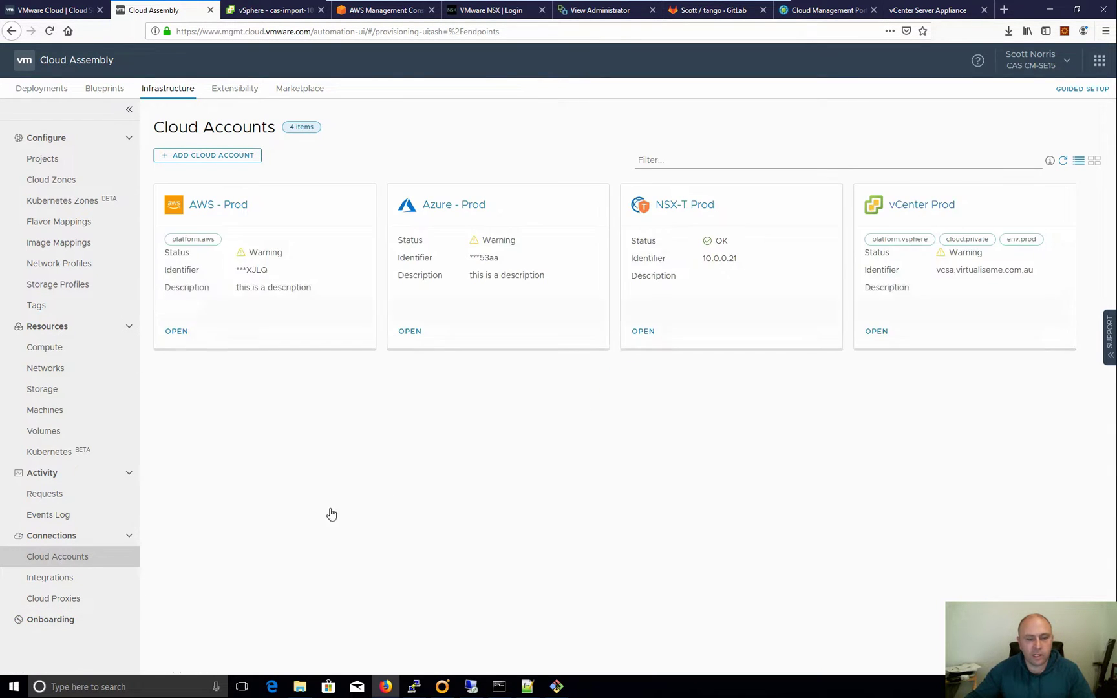
left_click(221, 161)
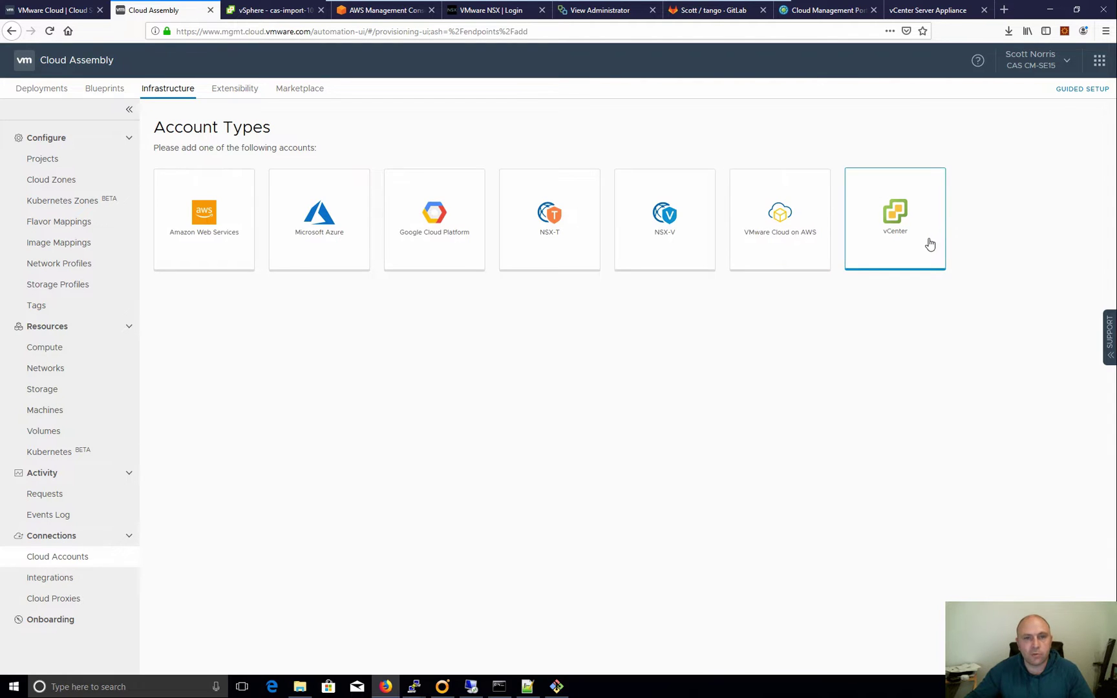
left_click(75, 559)
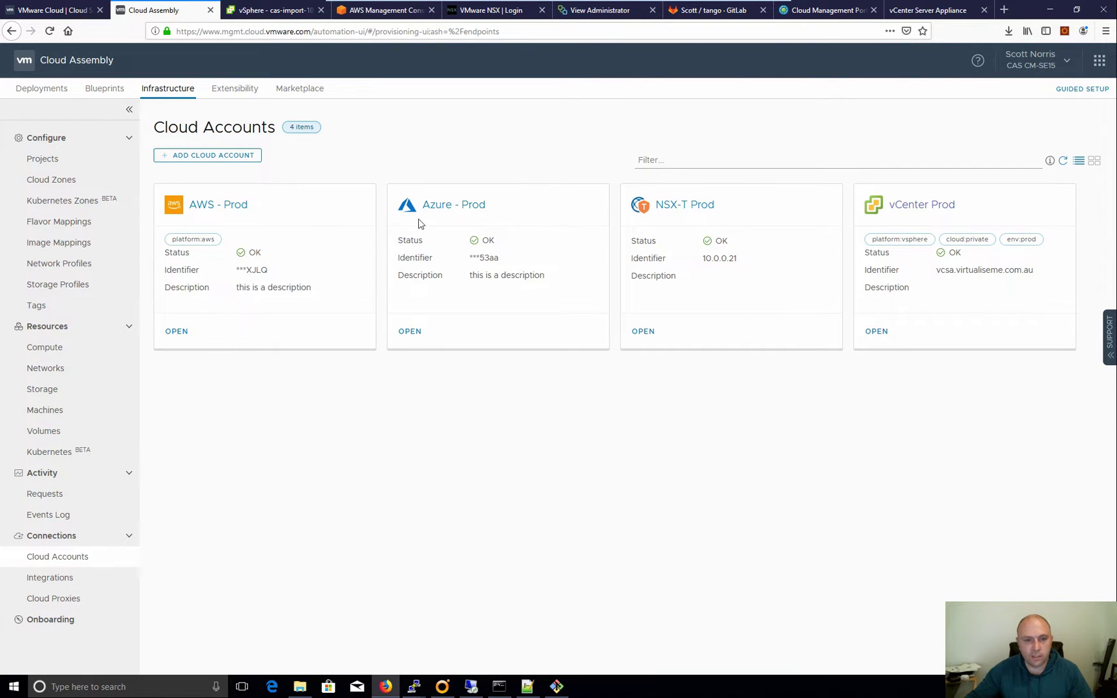
Examine the AWS - Prod cloud account's credentials, allowed provisioning regions and capability tags, and close it without saving
left_click(214, 203)
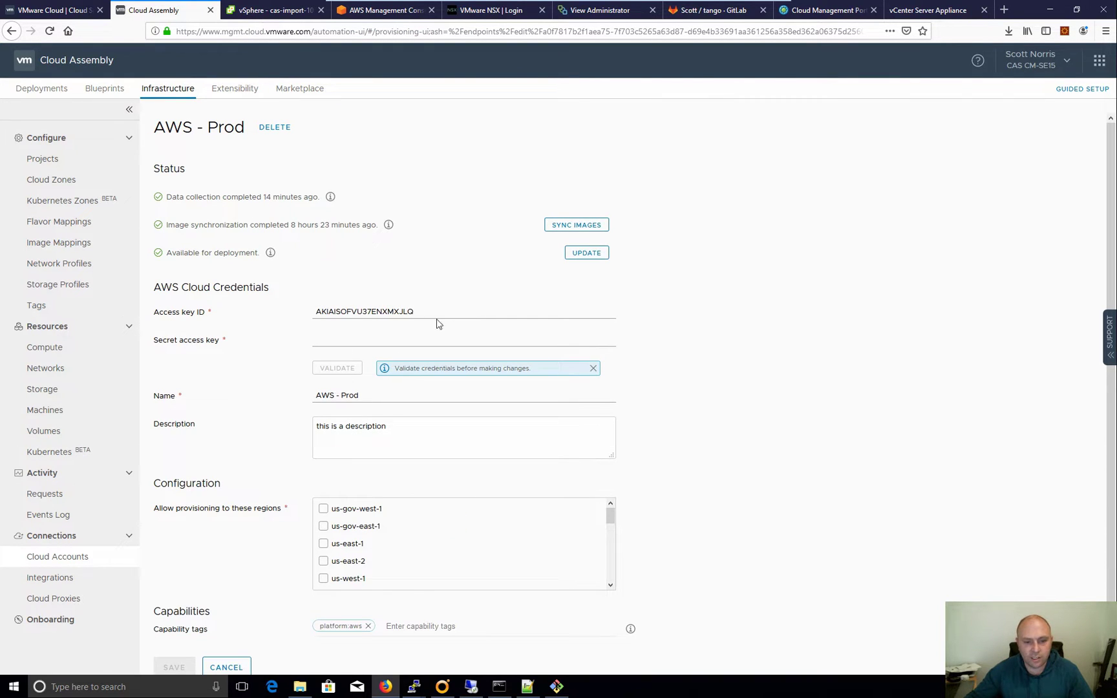
scroll(354, 553, "down", 5)
scroll(355, 553, "up", 3)
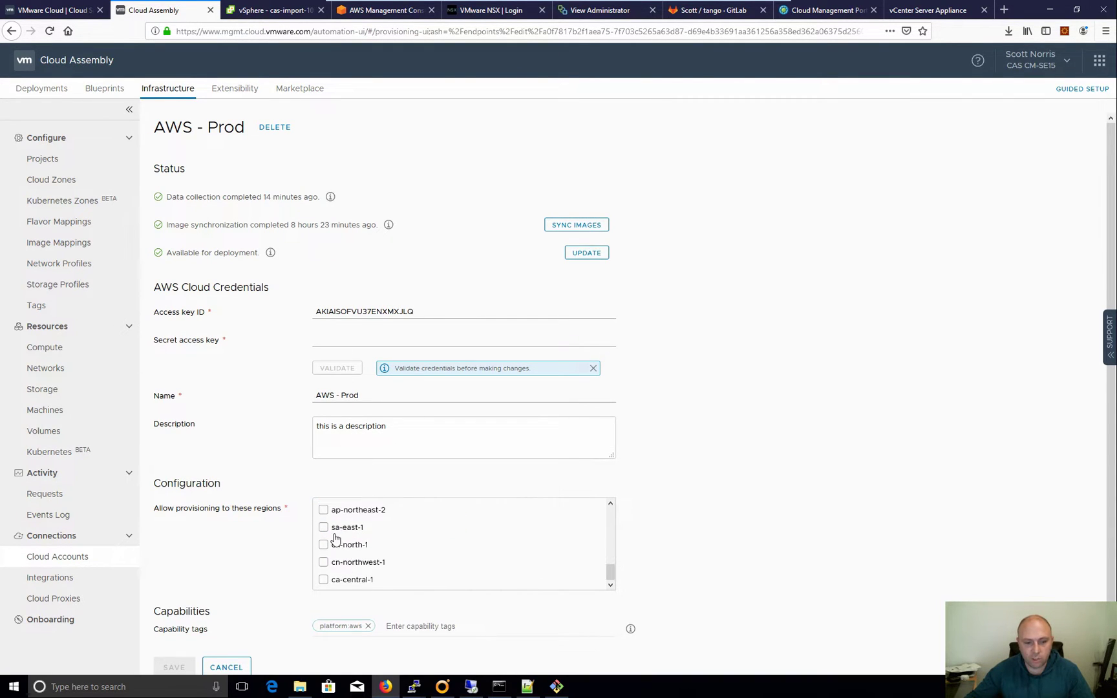
scroll(346, 542, "down", 3)
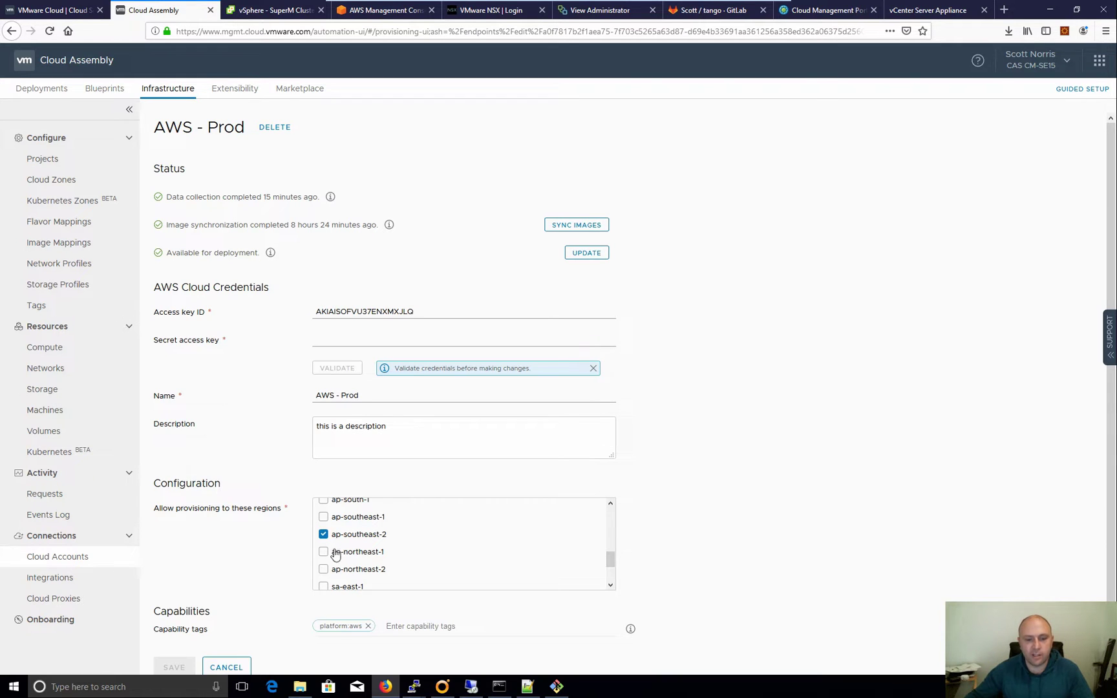
left_click(333, 627)
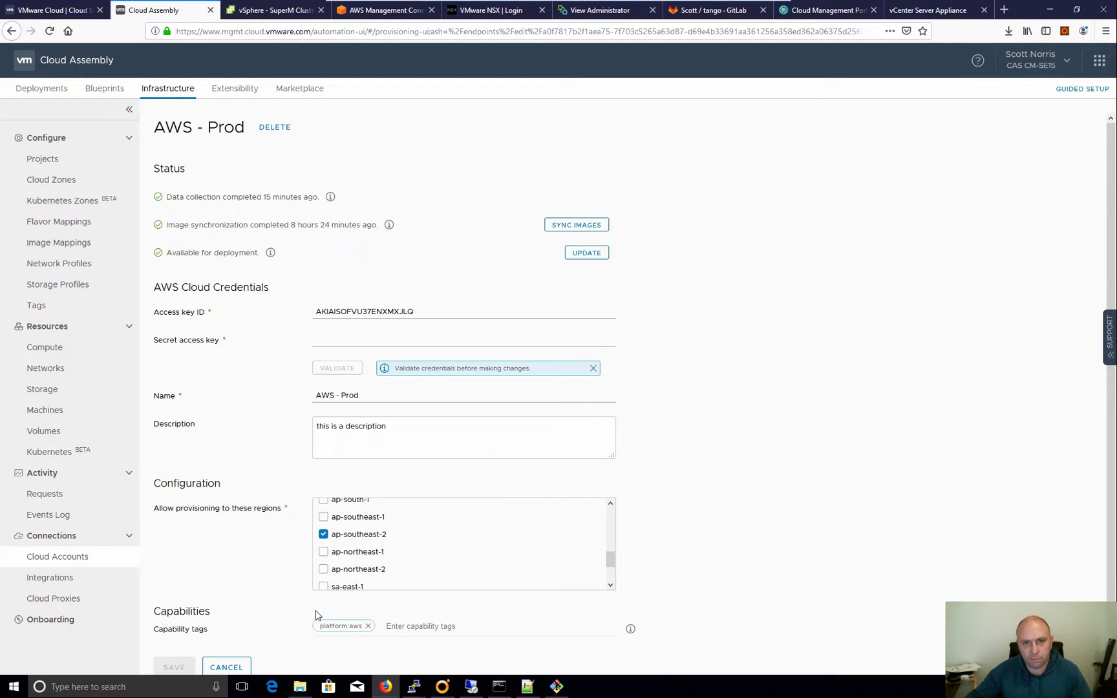
scroll(252, 511, "down", 1)
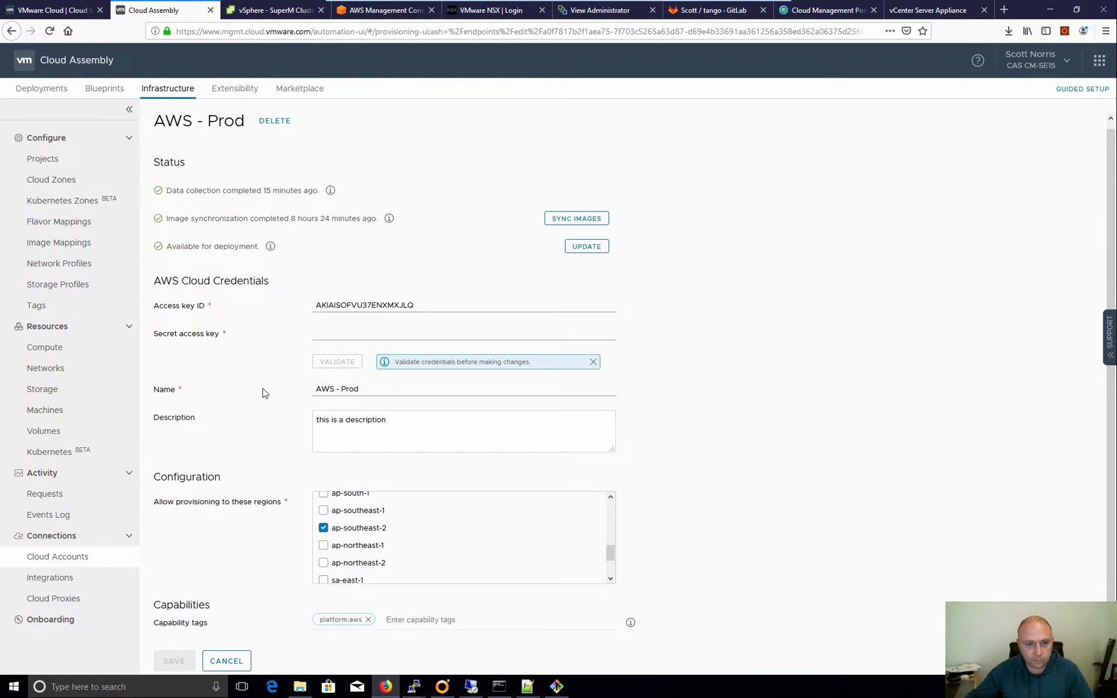
left_click(226, 660)
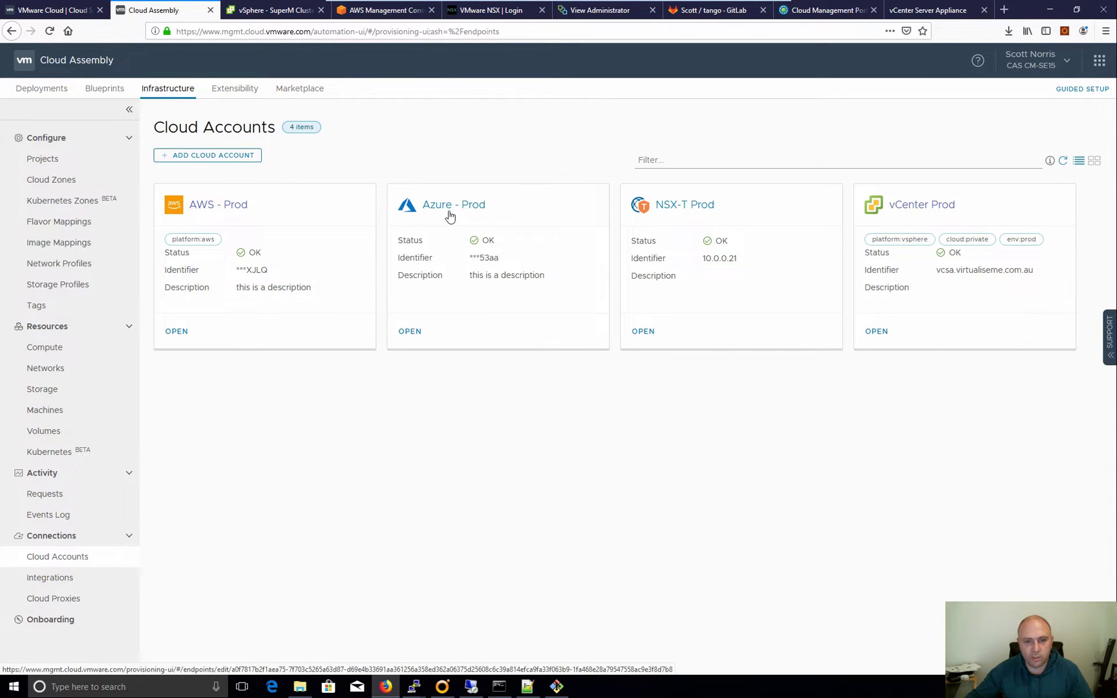
Examine the Azure - Prod cloud account's credentials and allowed provisioning regions, and close it without saving
left_click(446, 212)
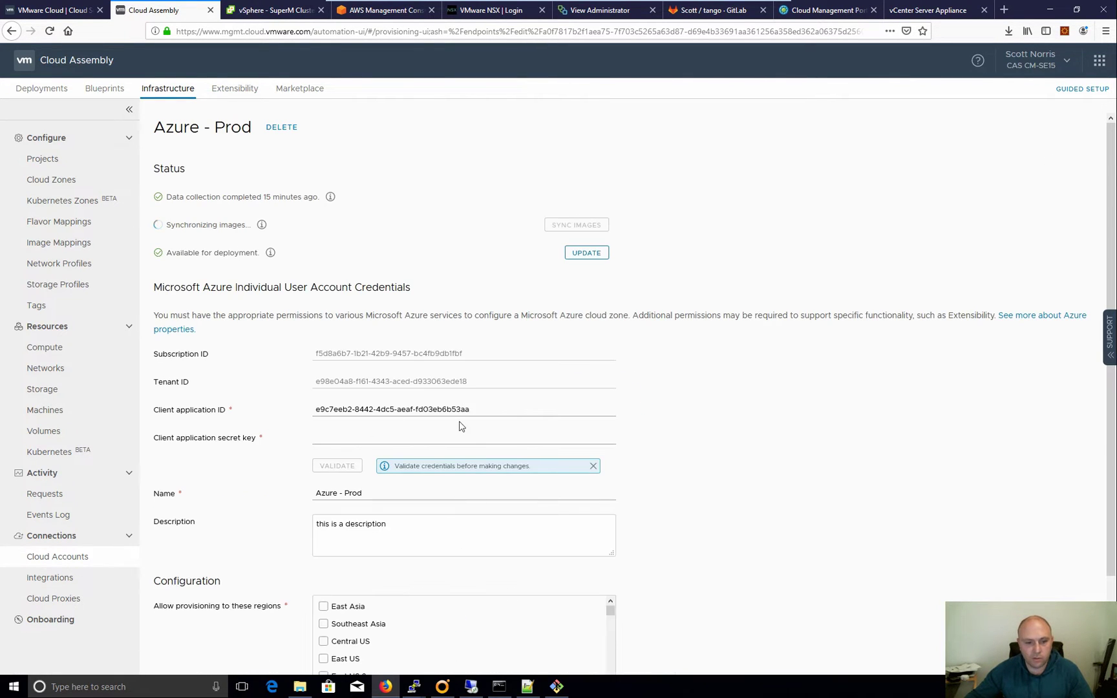
scroll(447, 540, "down", 3)
scroll(562, 567, "down", 3)
scroll(562, 566, "down", 2)
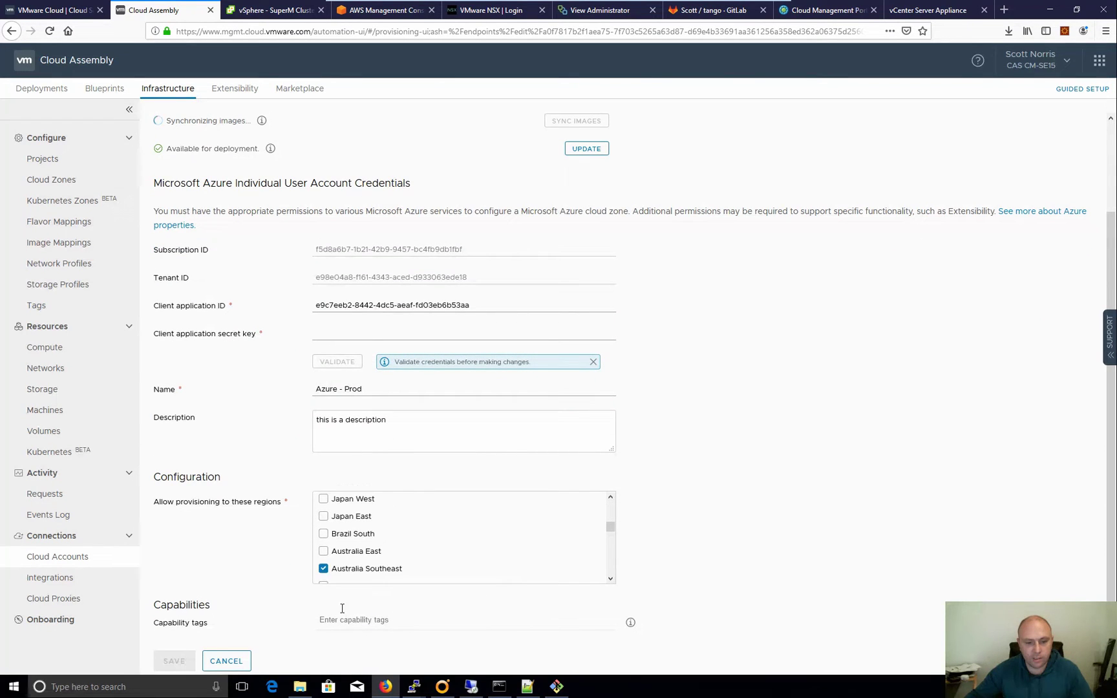
scroll(411, 563, "down", 3)
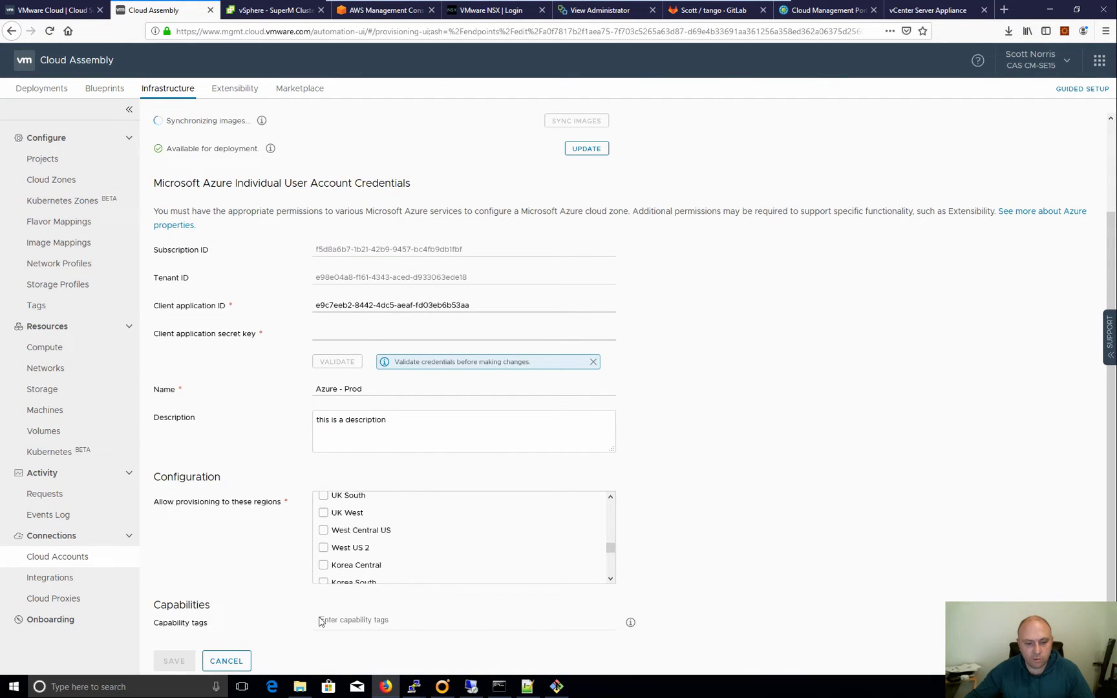
left_click(228, 661)
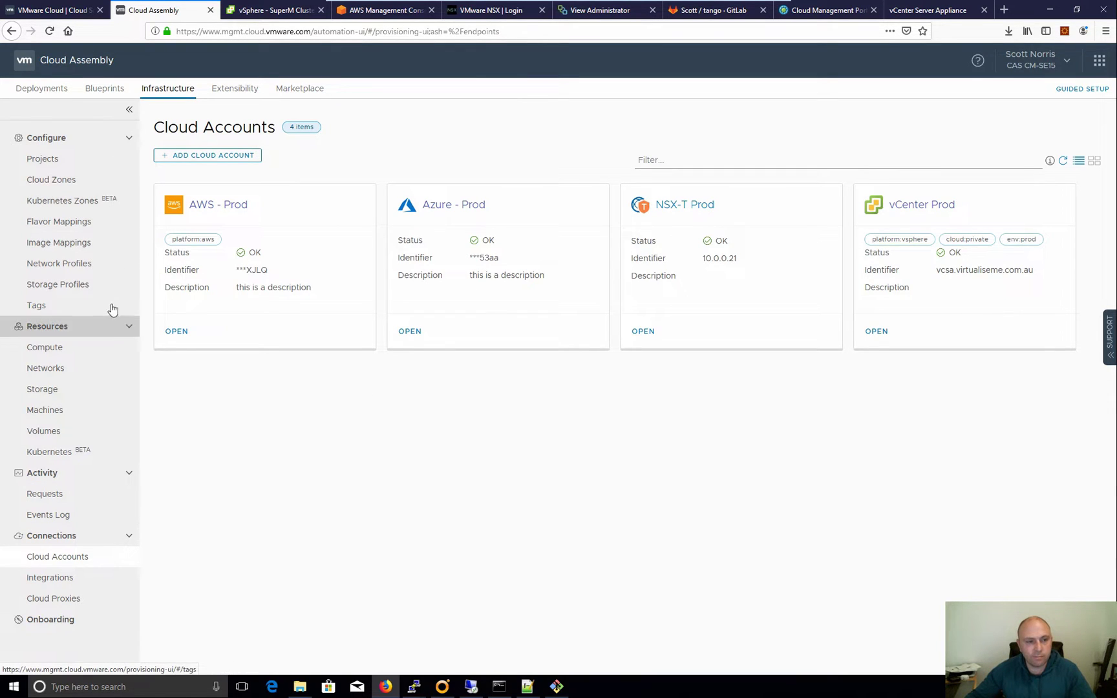
Open the AWS - Prod / ap-southeast-2 cloud zone and review its placement policy options and their help description
left_click(76, 181)
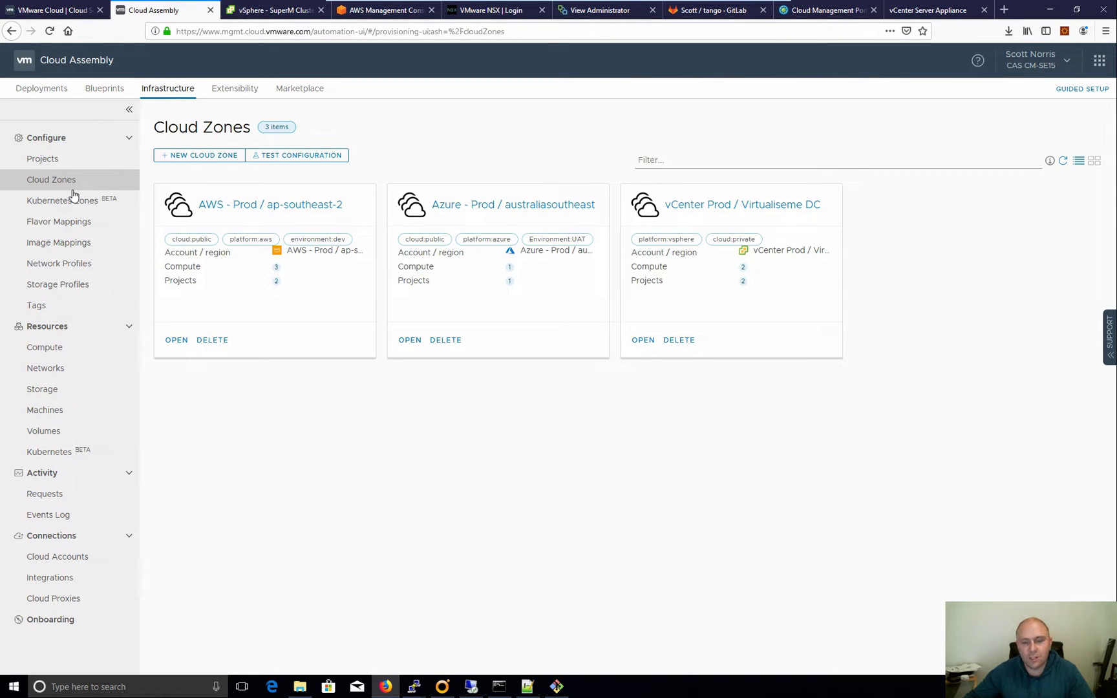
left_click(280, 206)
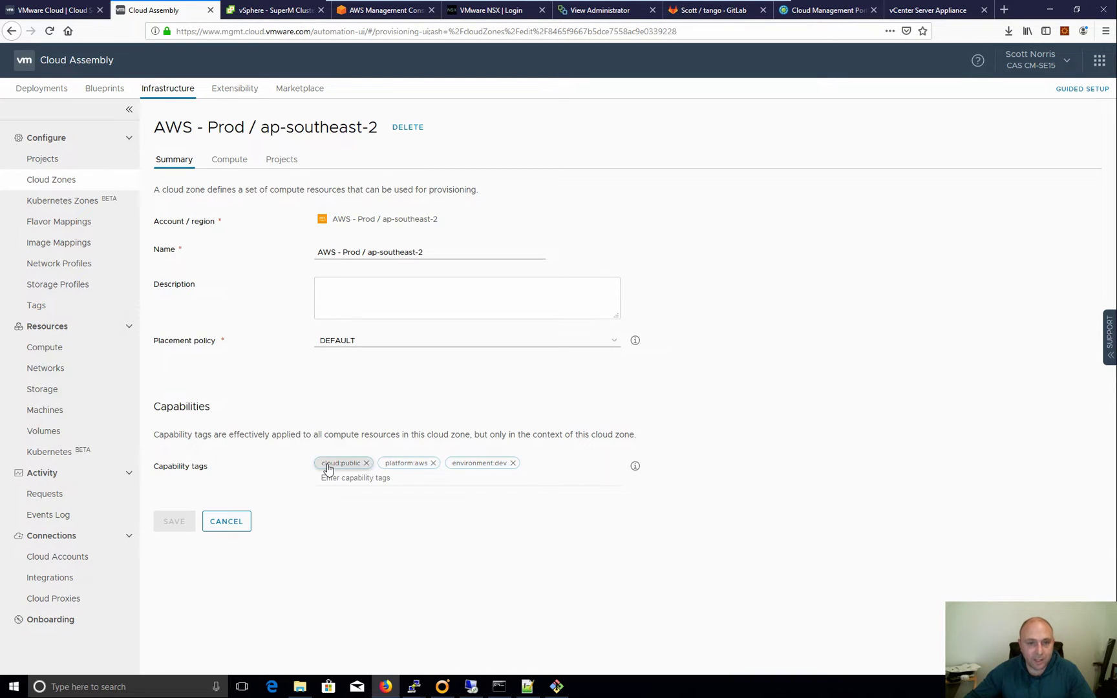
left_click(616, 344)
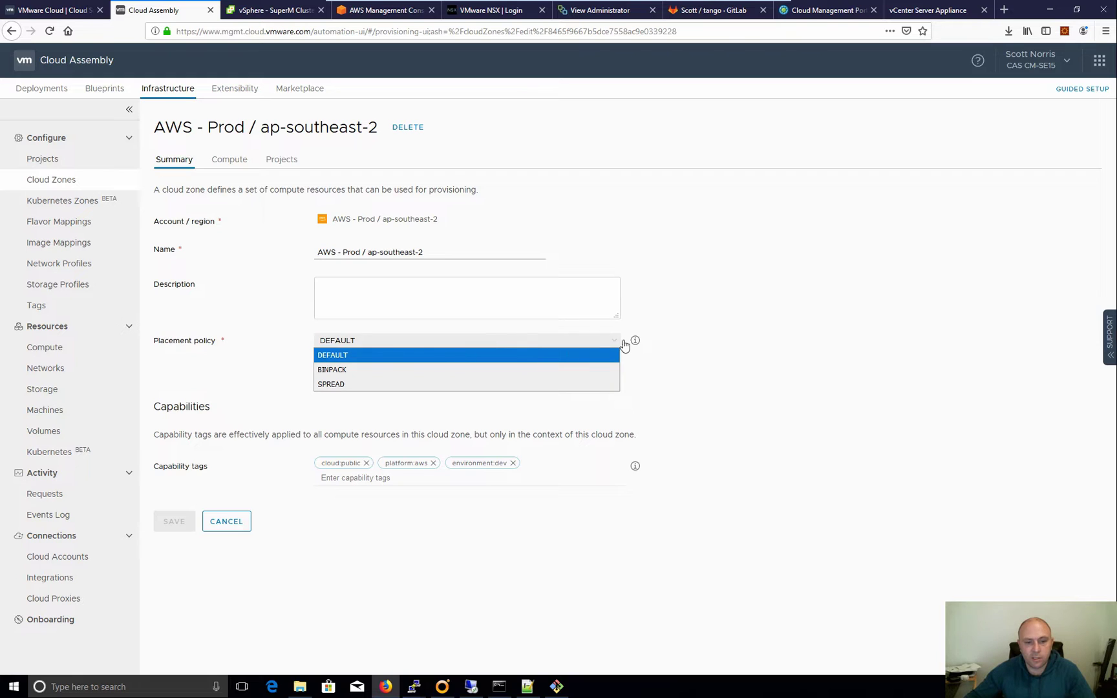
left_click(635, 342)
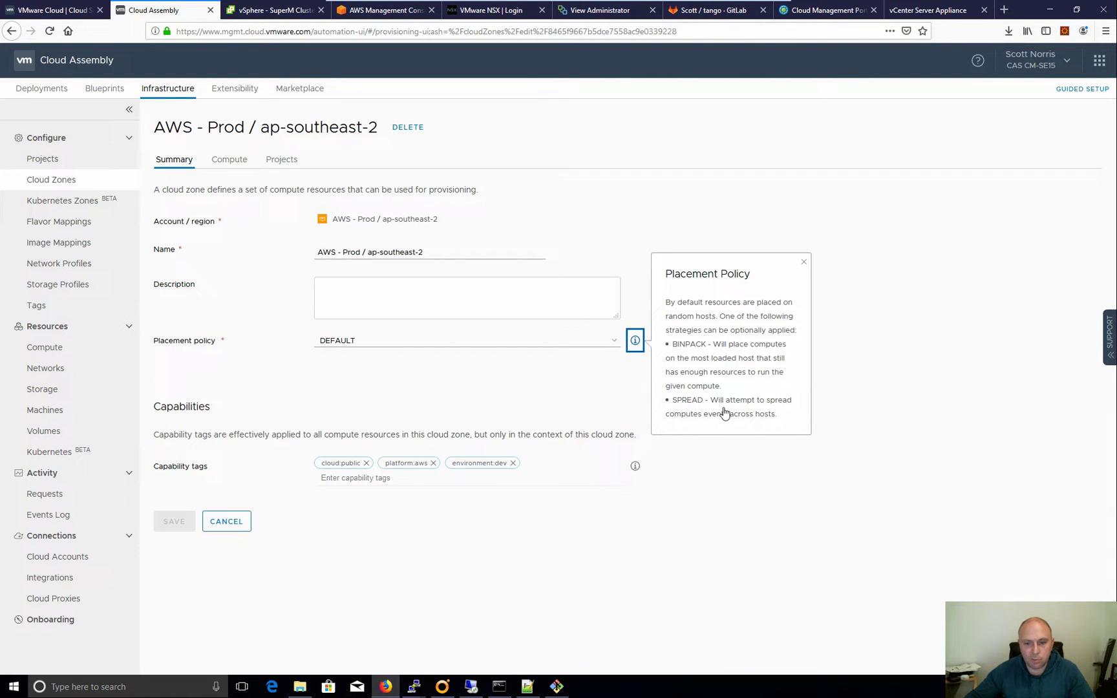
left_click(459, 414)
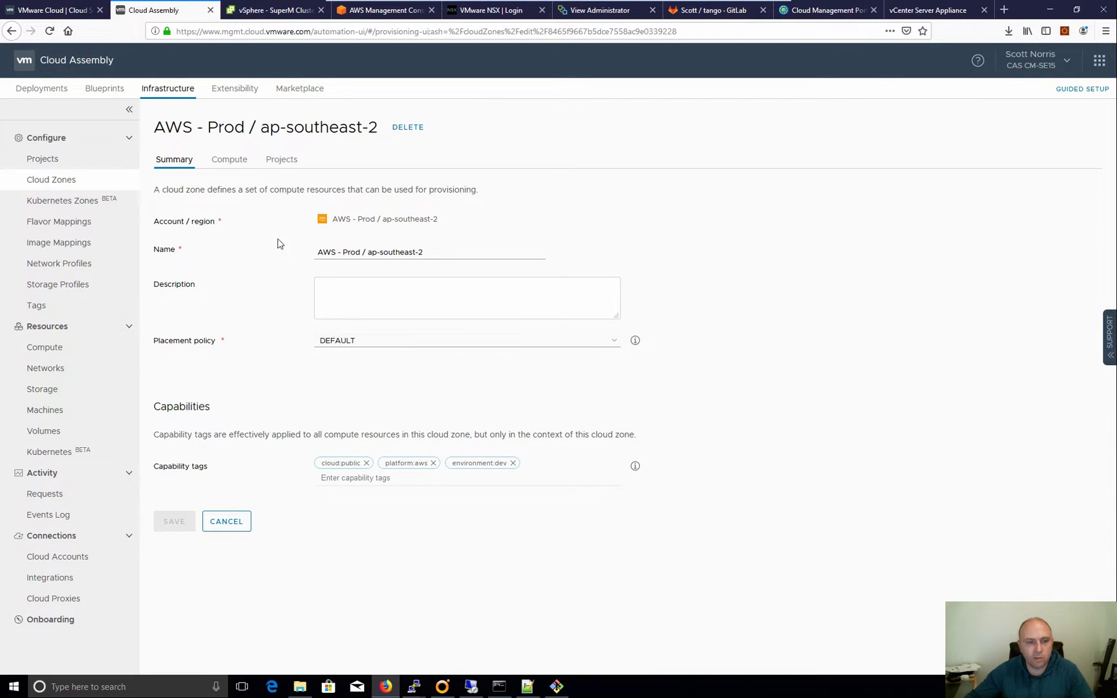
Review the compute resources and allowed projects of the AWS - Prod / ap-southeast-2 cloud zone, and close it without saving
left_click(229, 166)
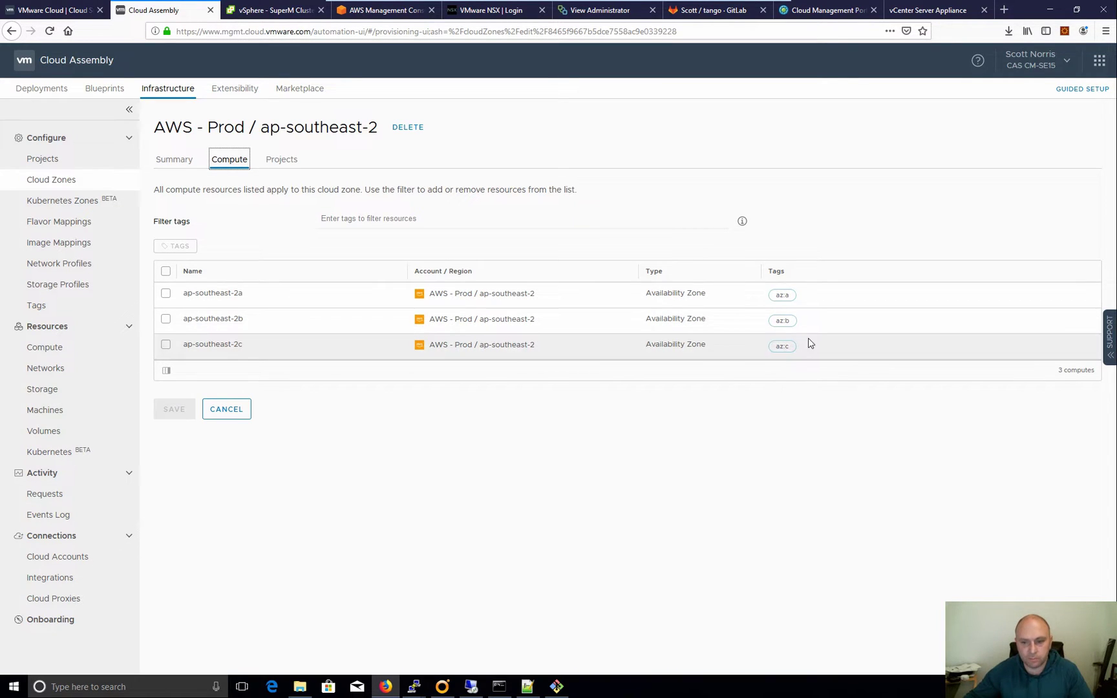
left_click(291, 161)
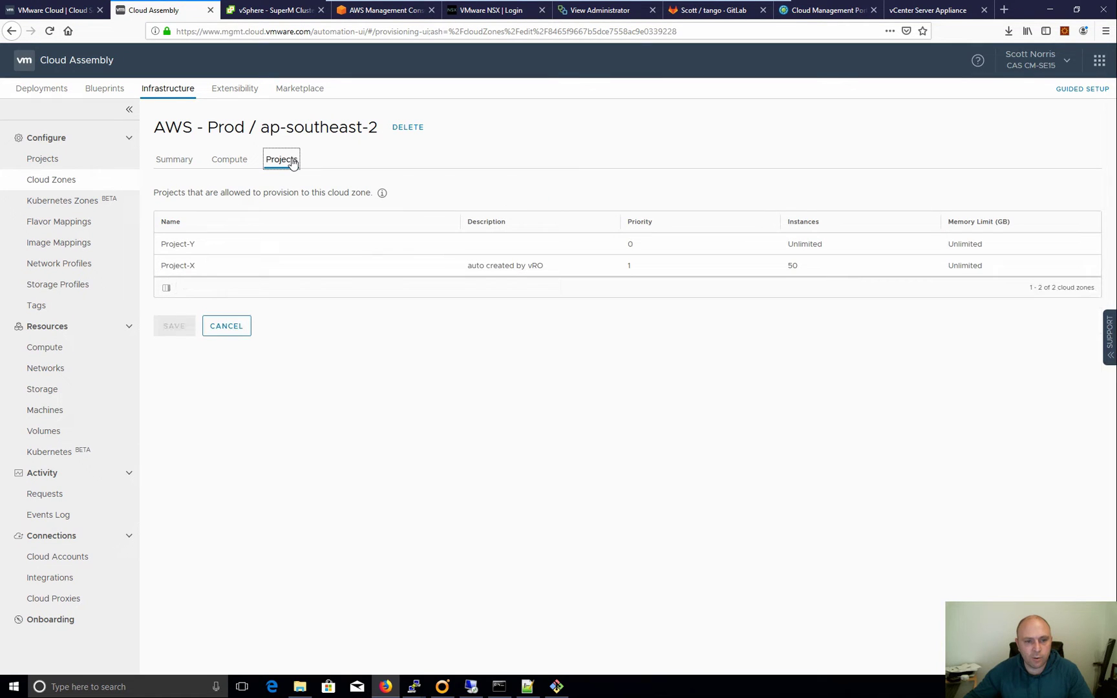
left_click(227, 326)
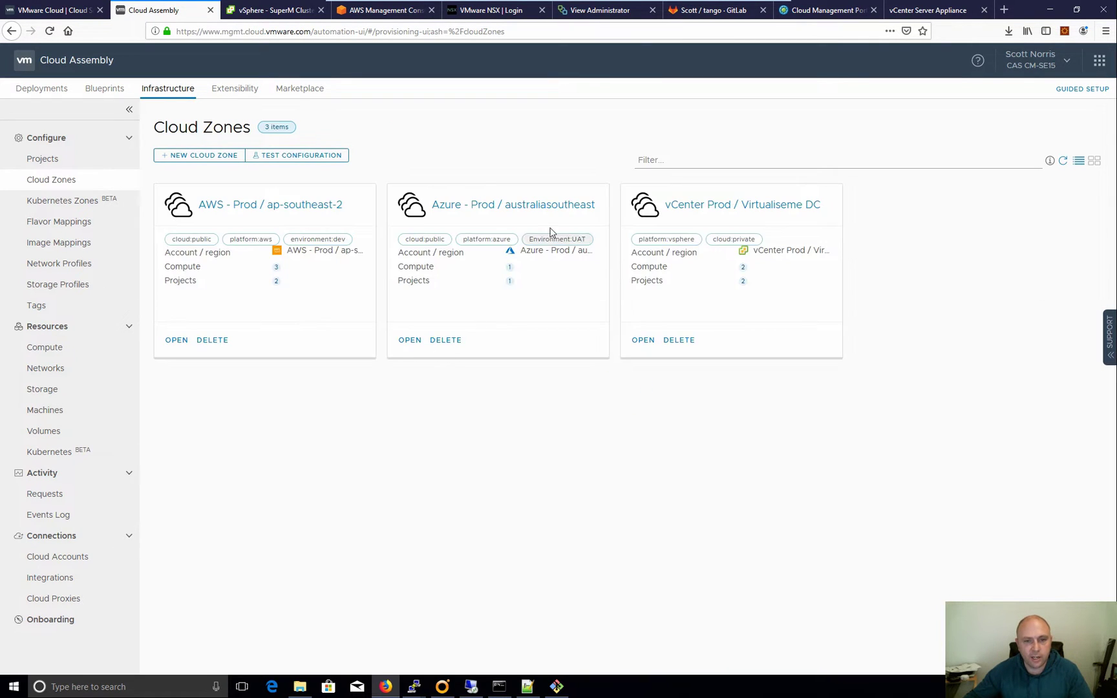
Examine the summary, compute resources and projects of the vCenter Prod / Virtualiseme DC cloud zone, and close it without saving
left_click(686, 206)
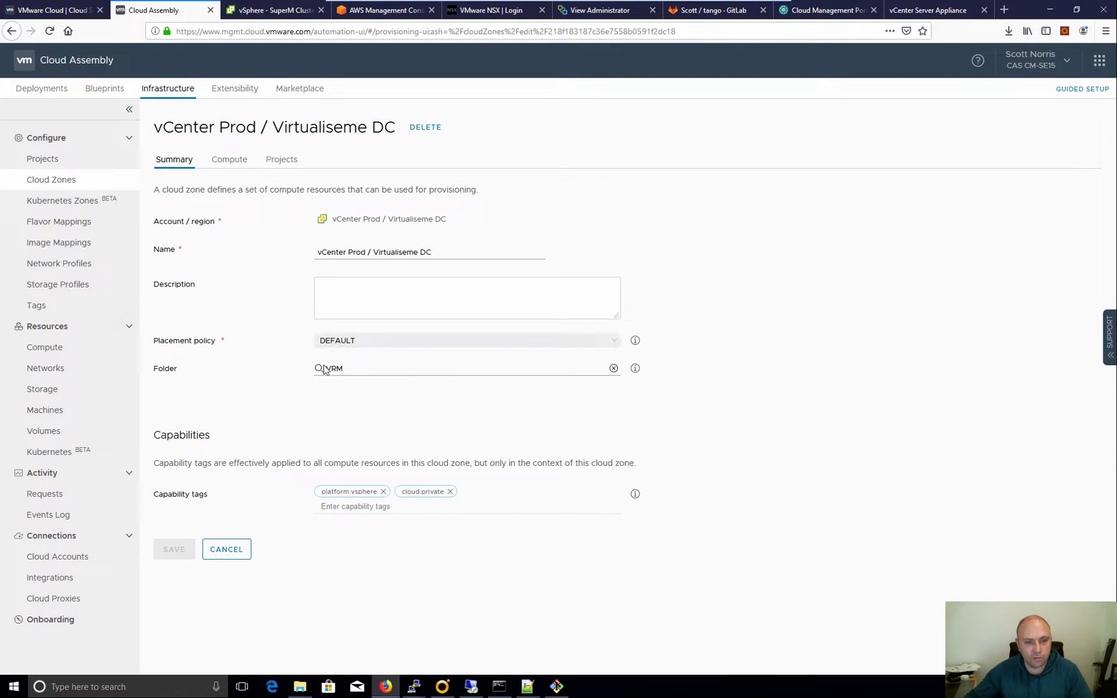
left_click(230, 160)
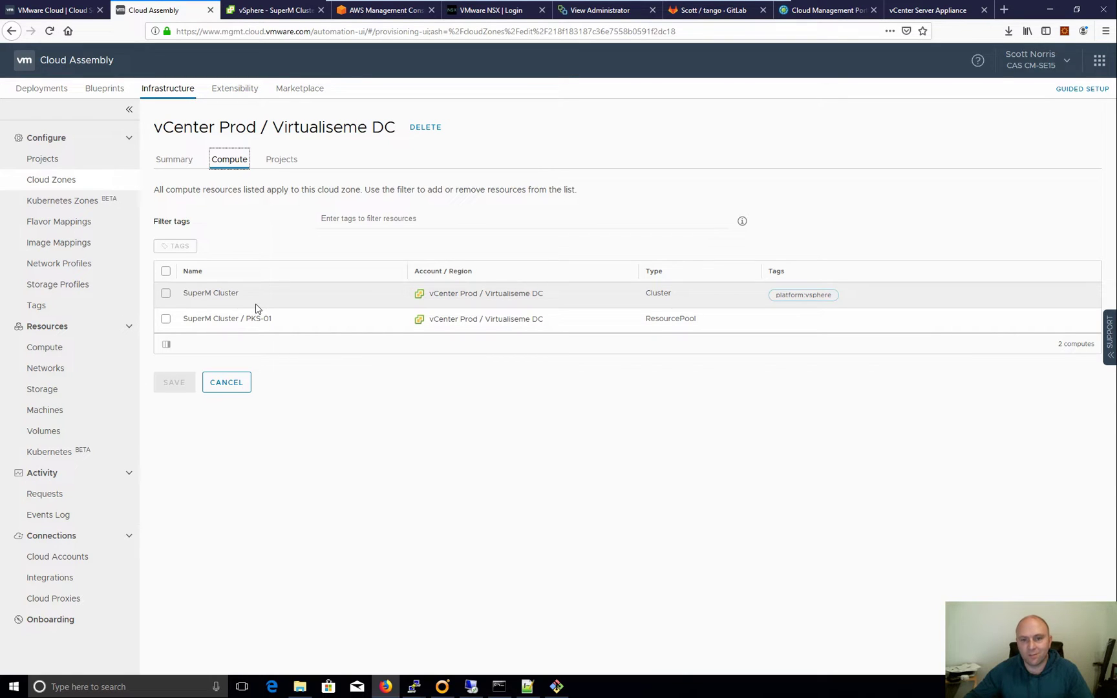
left_click(284, 162)
left_click(223, 325)
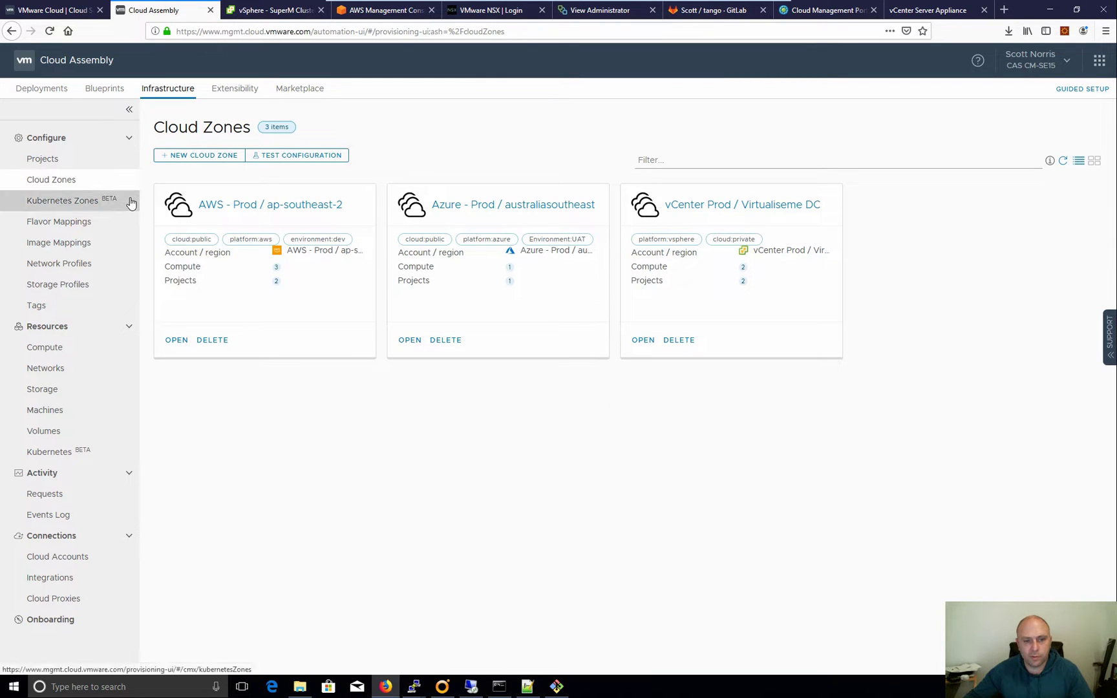
Open Project-X from the projects list and review its summary and assigned users
left_click(57, 165)
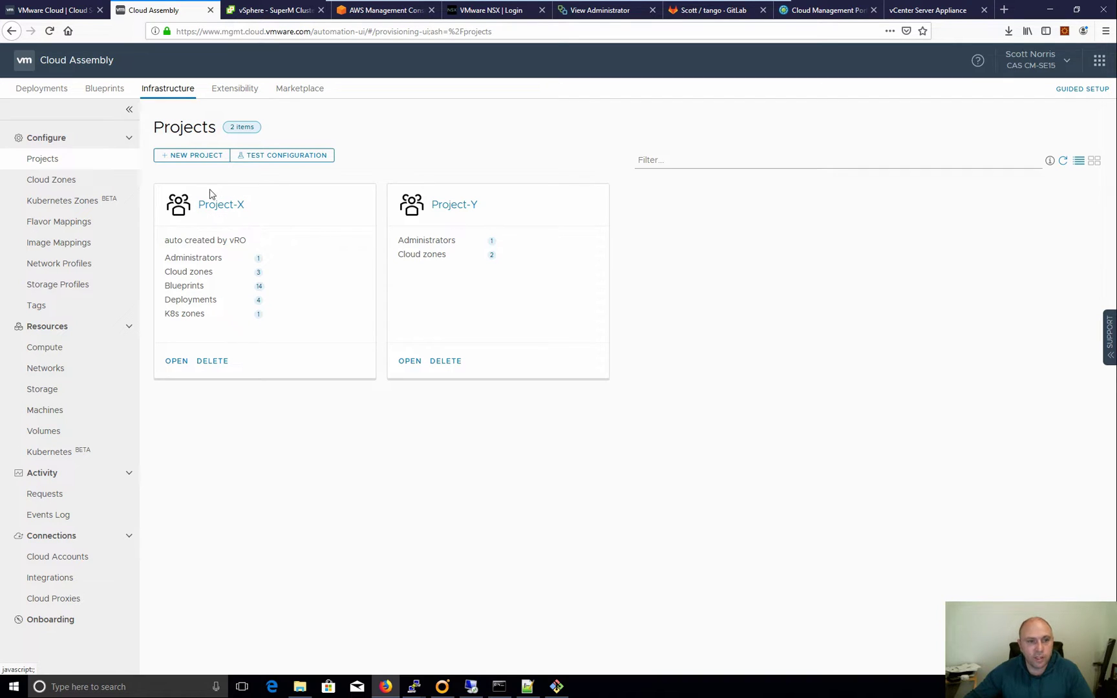
left_click(219, 205)
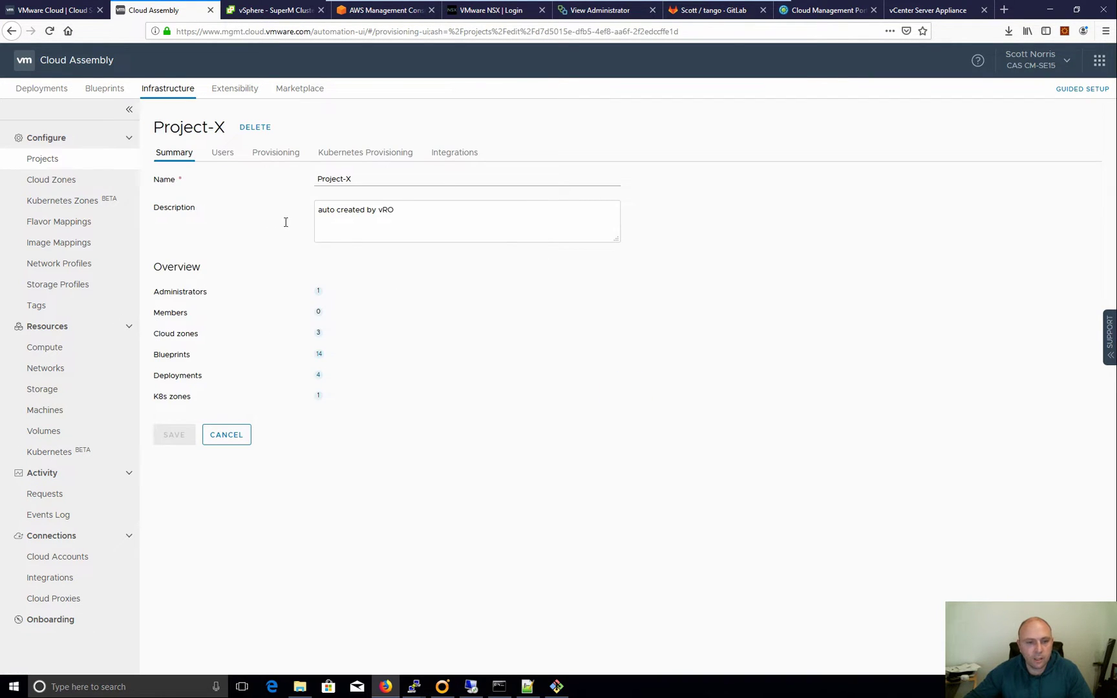
left_click(224, 155)
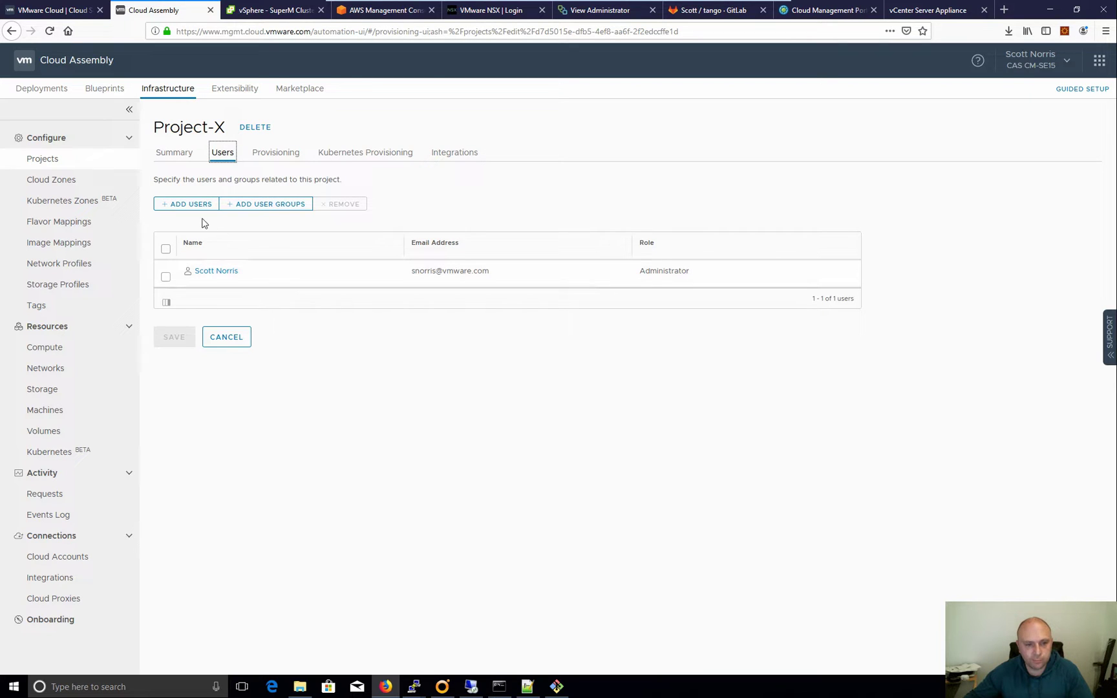
Examine Project-X's provisioning settings, including cloud zones, resource tags, constraints, custom properties and custom naming
left_click(275, 156)
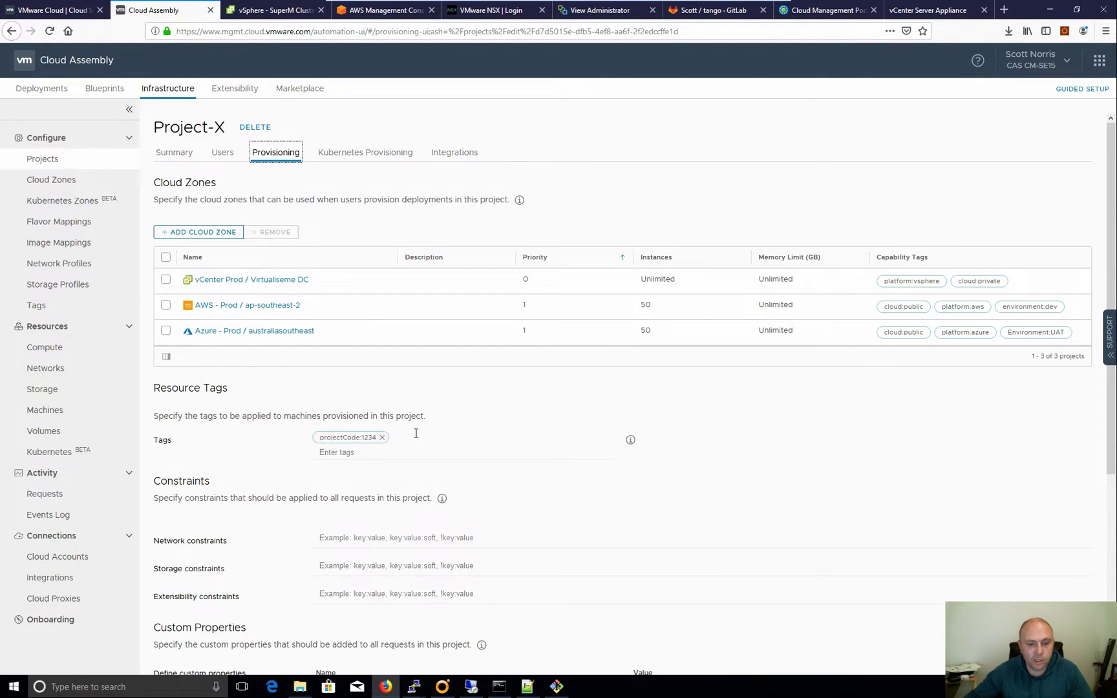
scroll(417, 438, "down", 1)
scroll(417, 439, "down", 3)
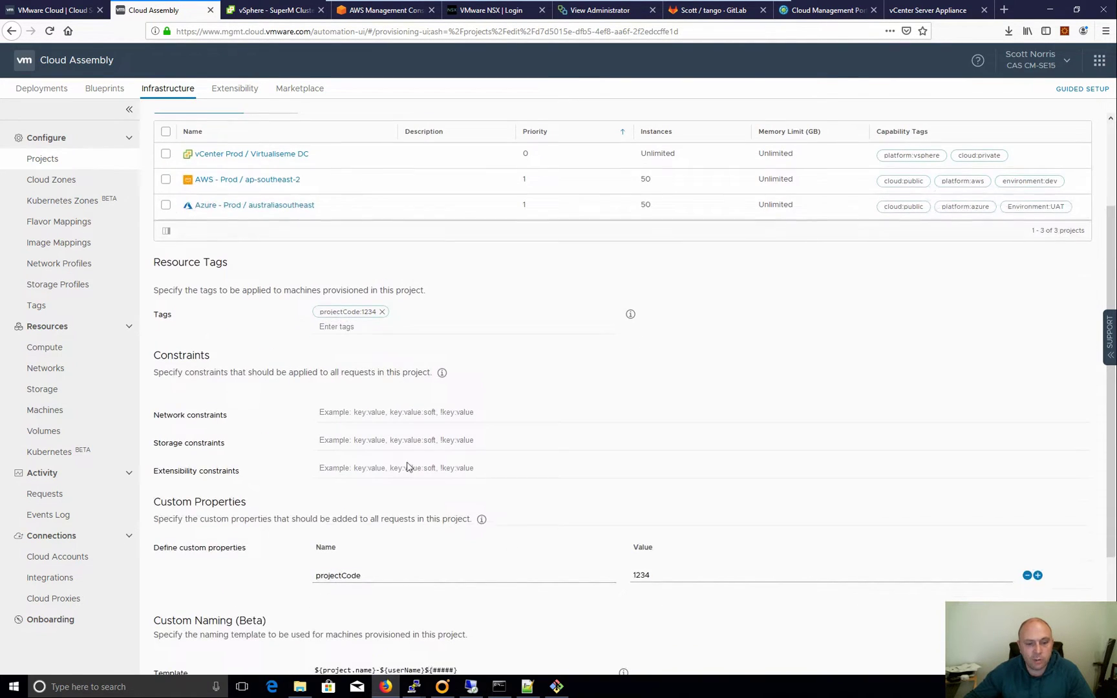
left_click(381, 414)
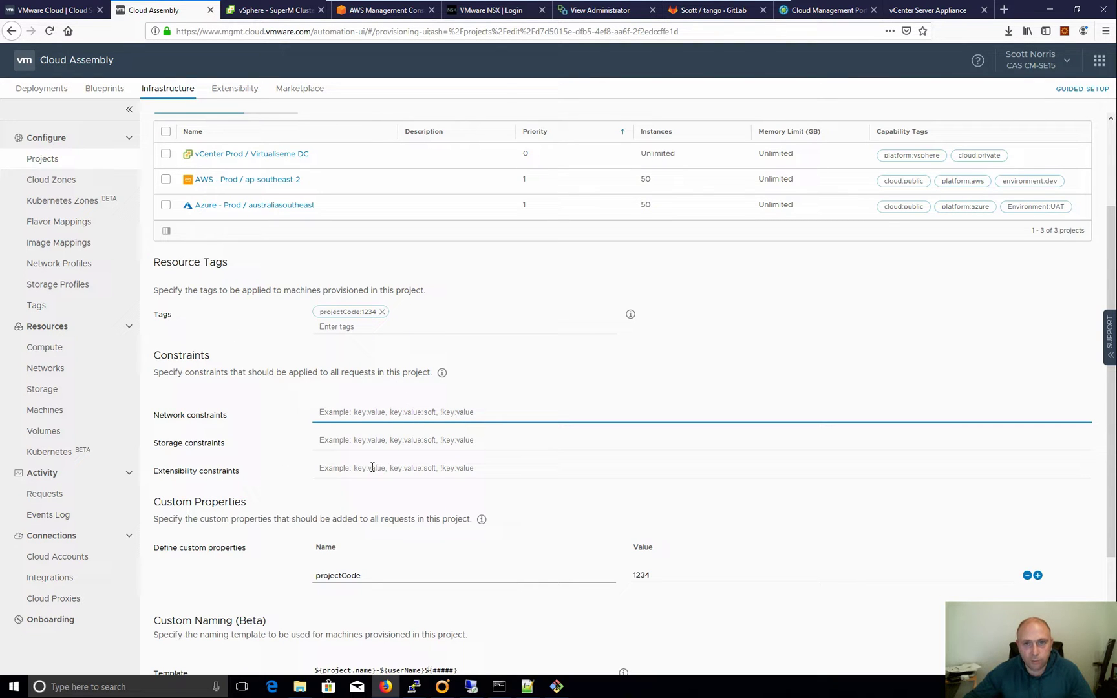
scroll(376, 461, "down", 2)
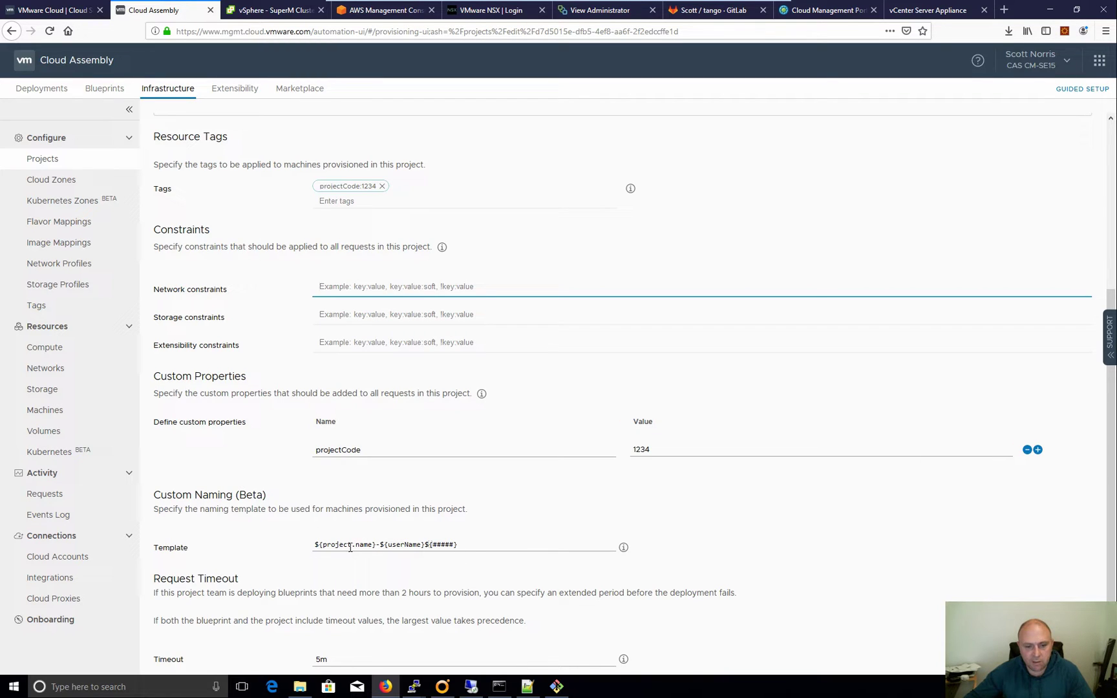
Start a new ${ property at the end of Project-X's naming template to review the available properties, and remove the added text
left_click(476, 547)
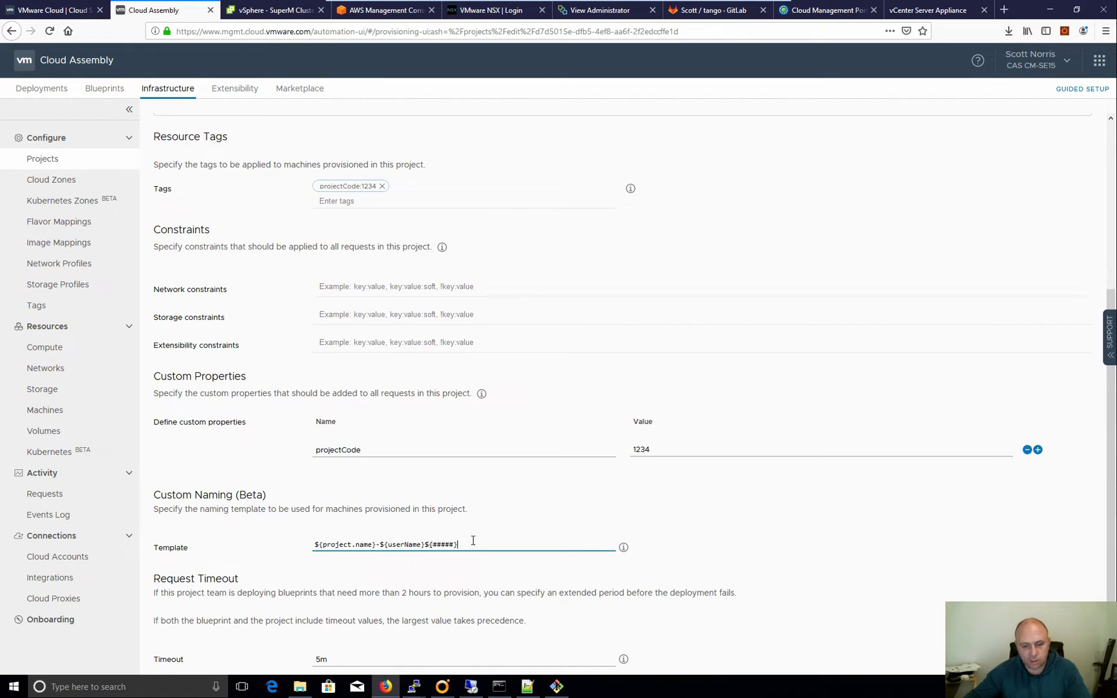
type("${")
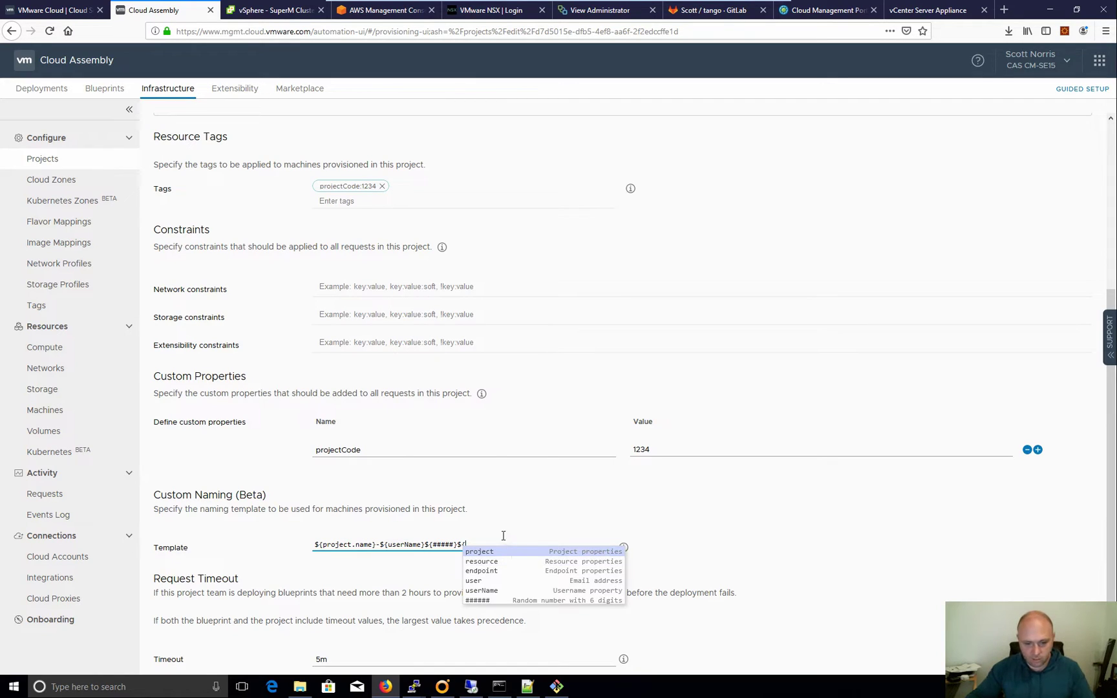
key("BackSpace")
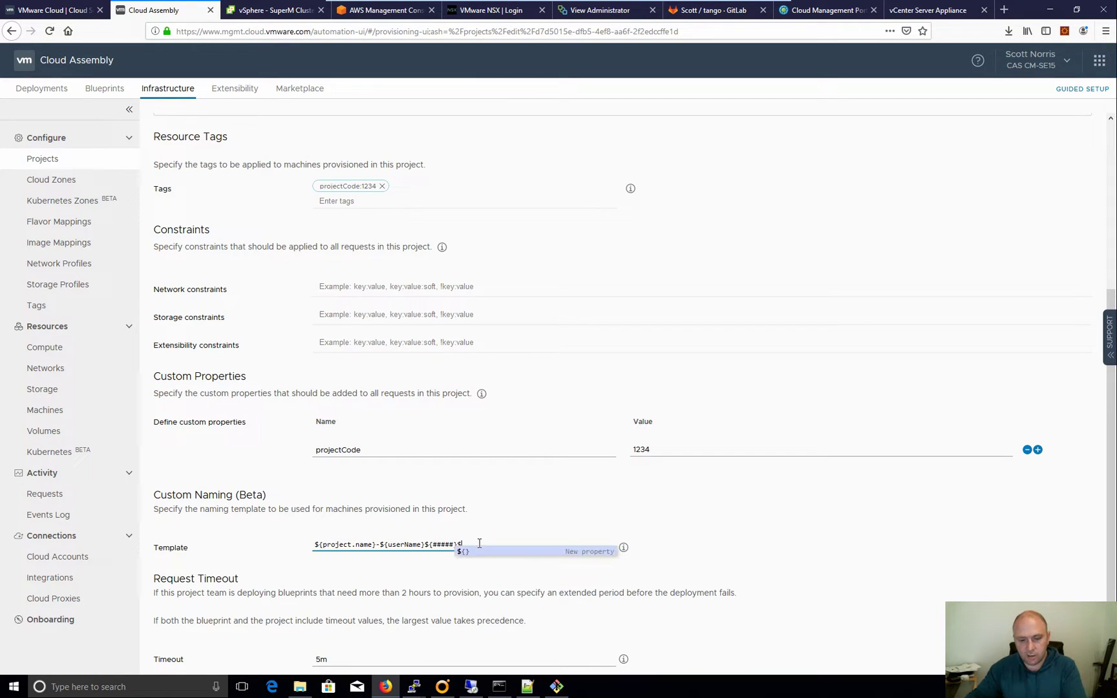
left_click(486, 537)
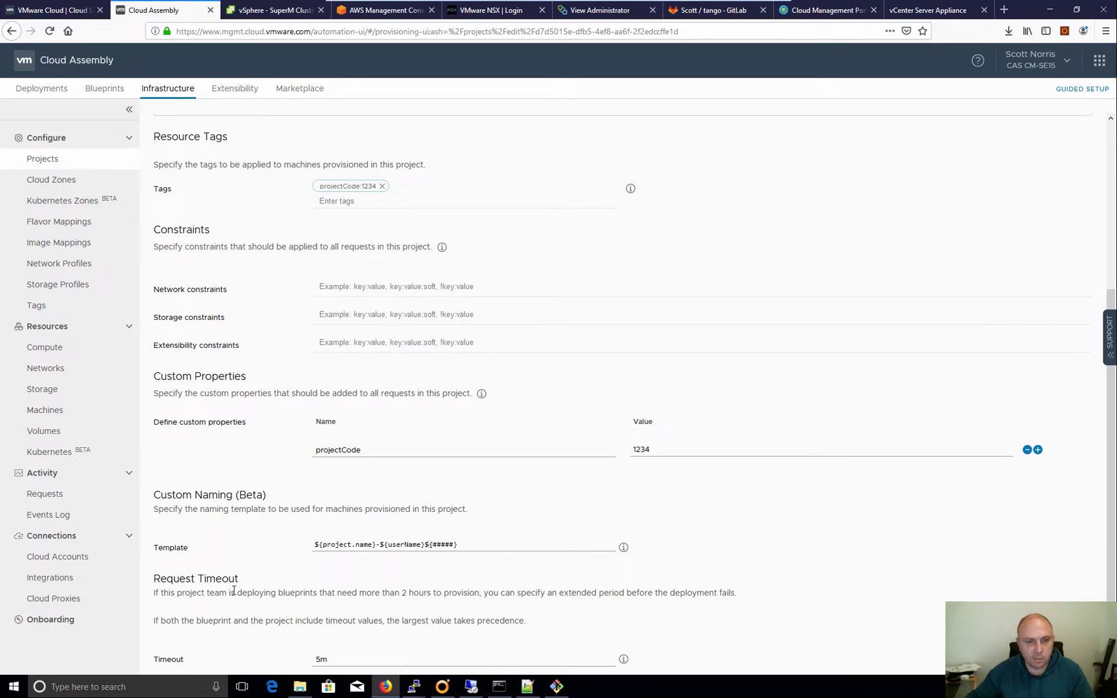
Review the Kubernetes zones assigned to Project-X for cluster provisioning
scroll(237, 573, "up", 5)
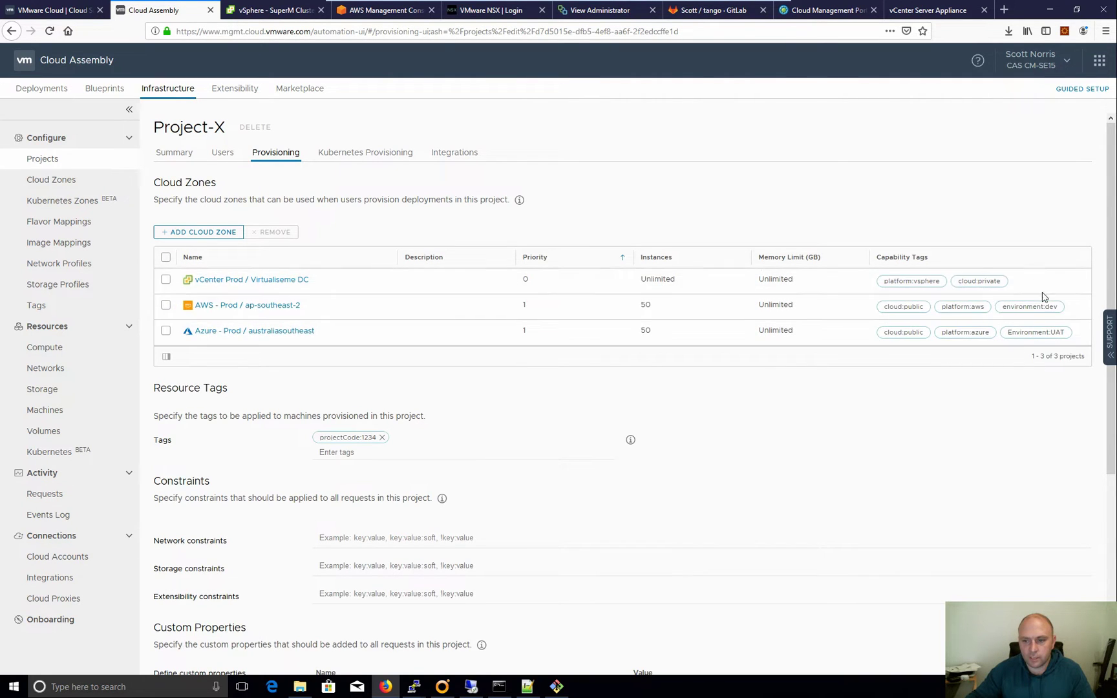
left_click(347, 154)
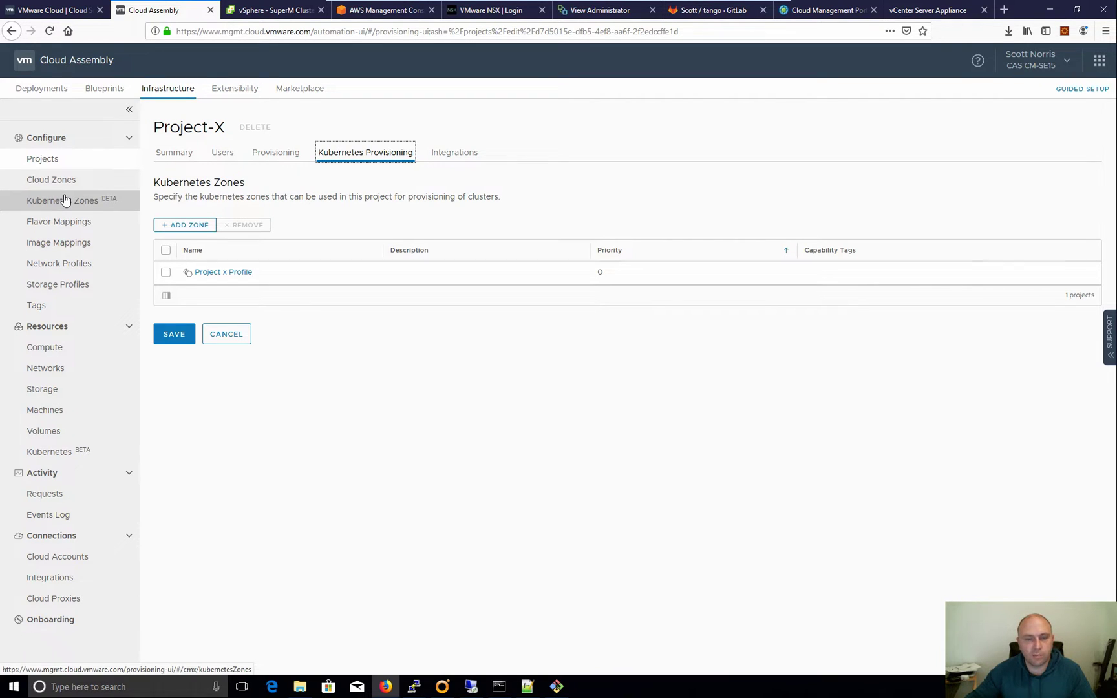
Sync the blueprints folder of the GitLab Public Personal integration in Project-X
left_click(461, 154)
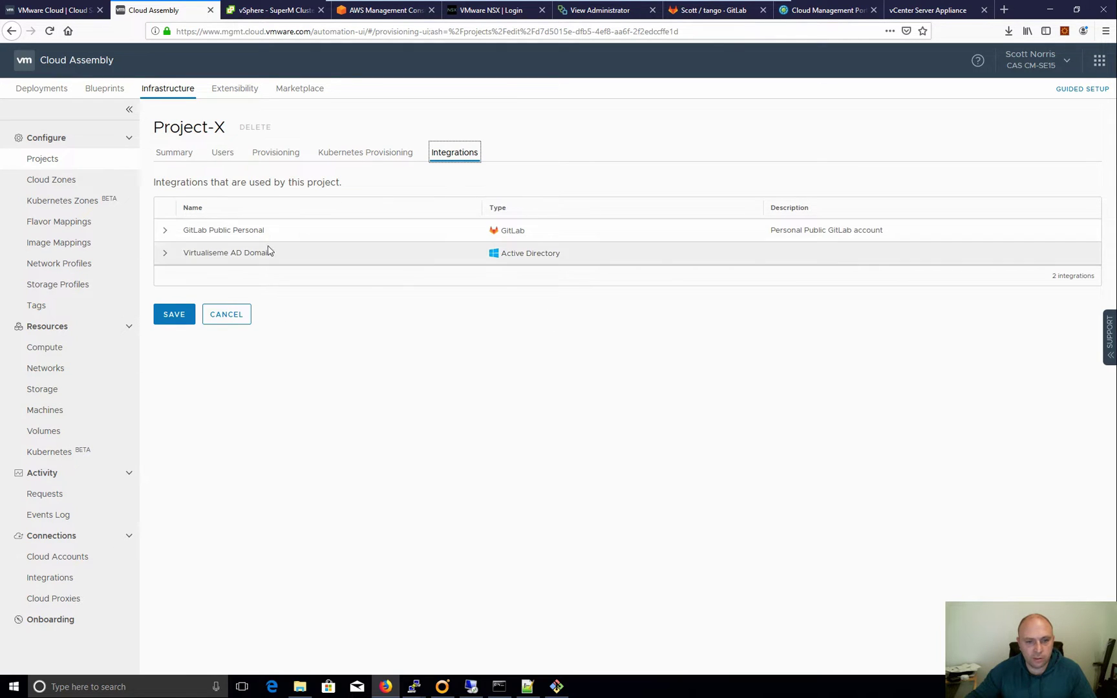
left_click(165, 231)
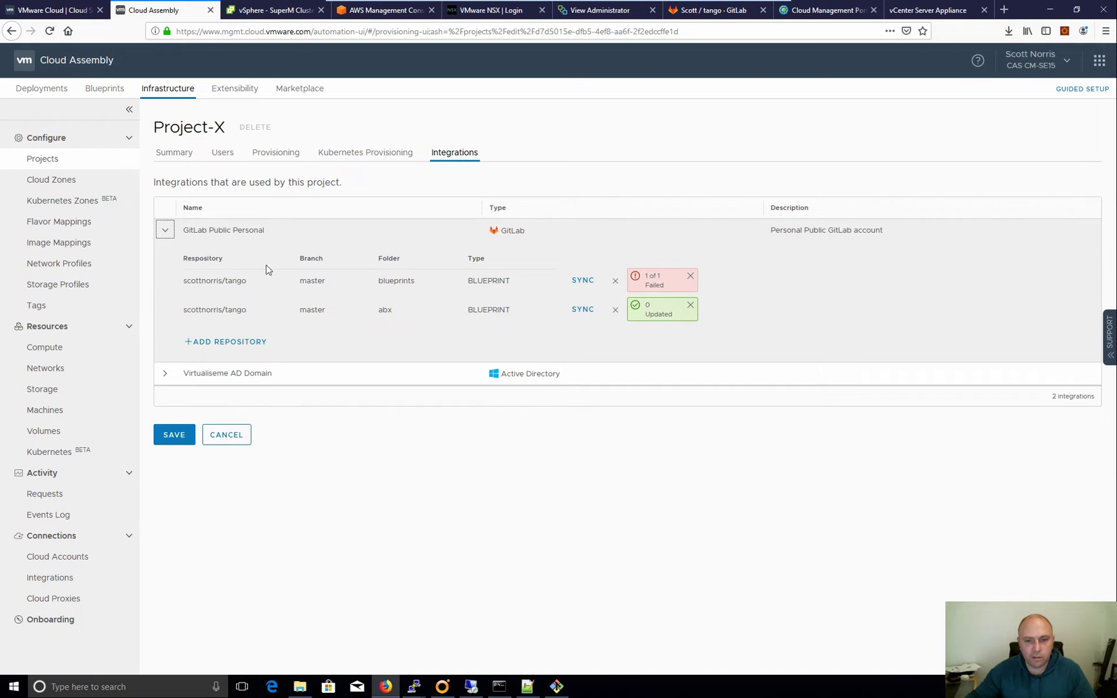
left_click(582, 282)
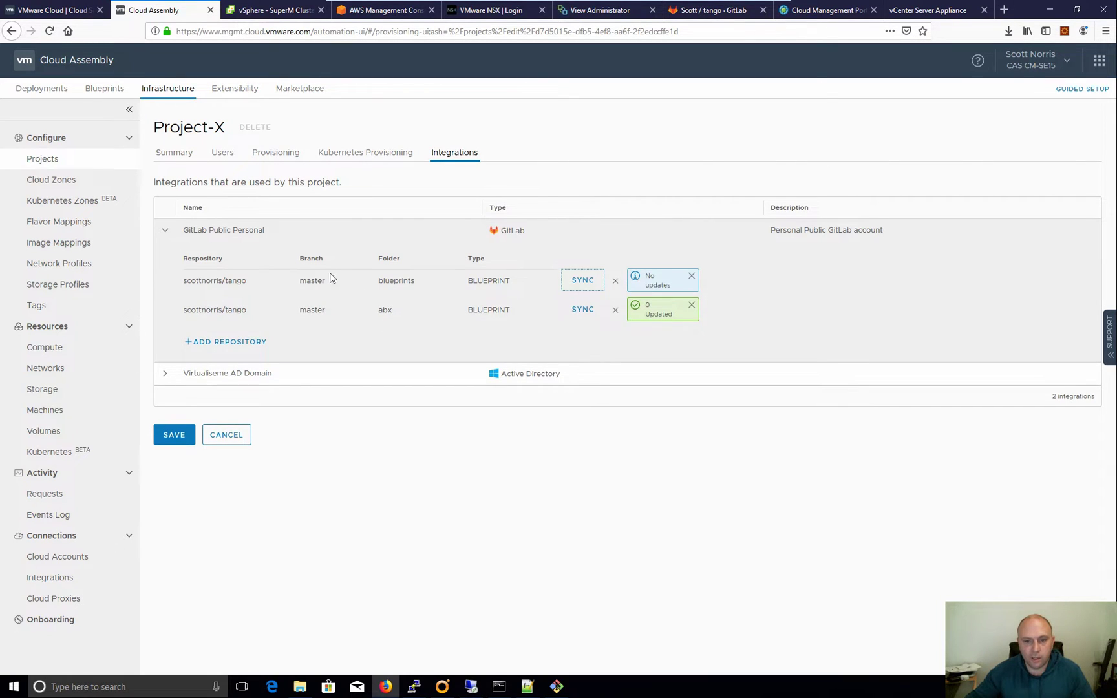
Check the organizational unit of Project-X's Virtualiseme AD Domain integration, and close the project, discarding unsaved changes
left_click(167, 375)
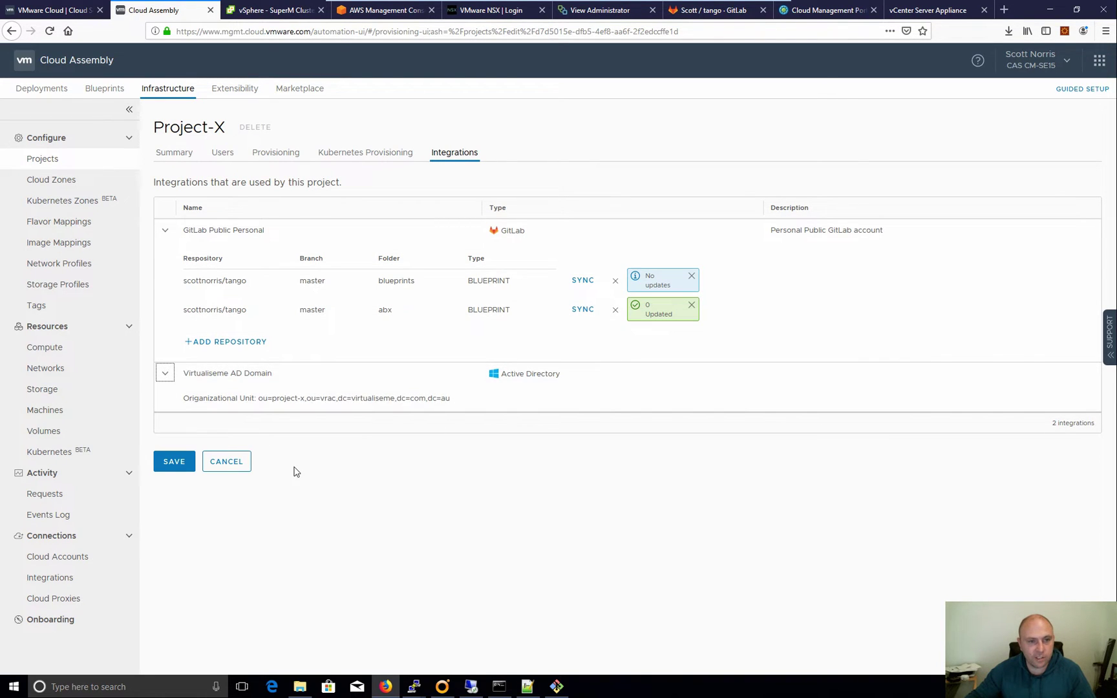
left_click(228, 467)
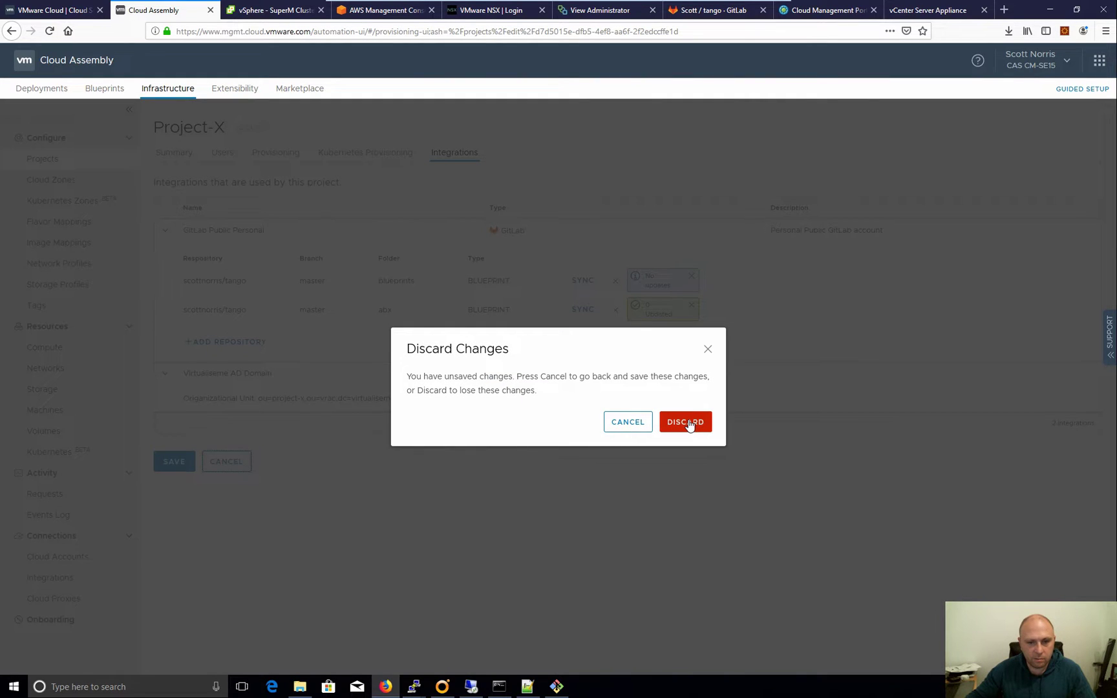
left_click(686, 422)
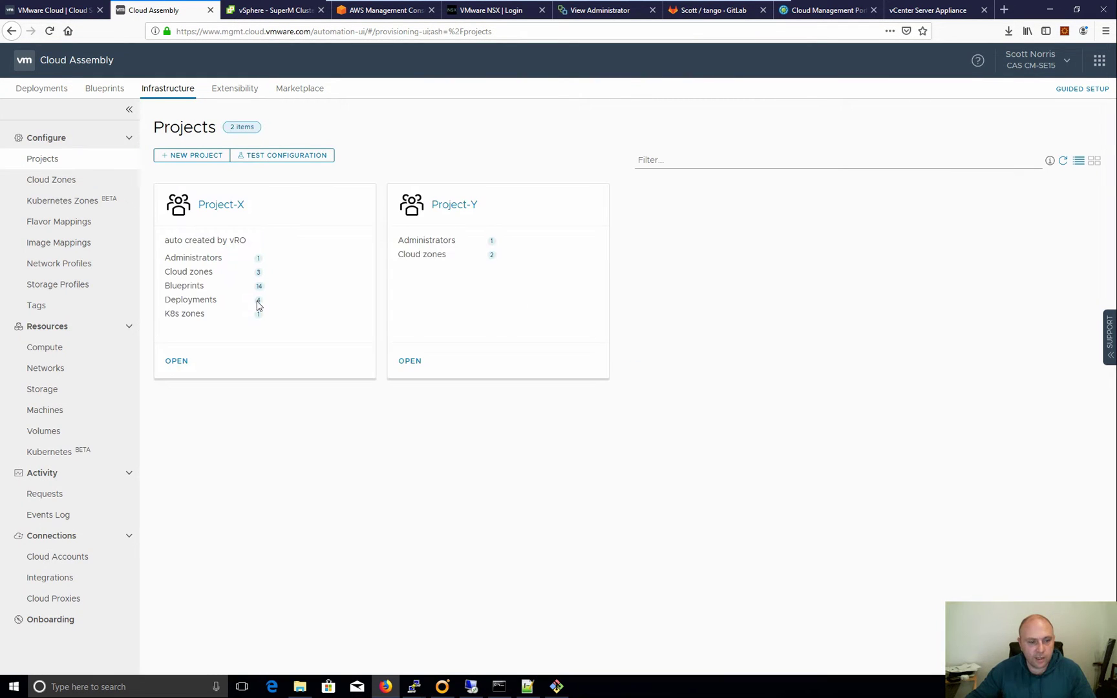
Review the configured integrations and the integration types available to add
left_click(64, 586)
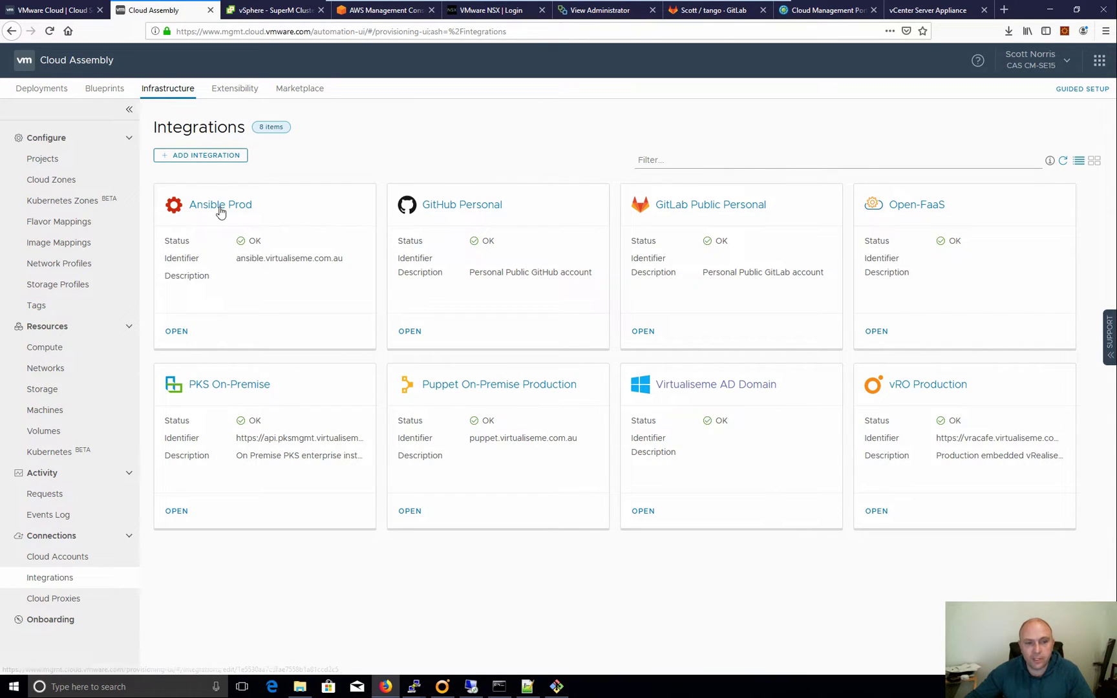
left_click(200, 157)
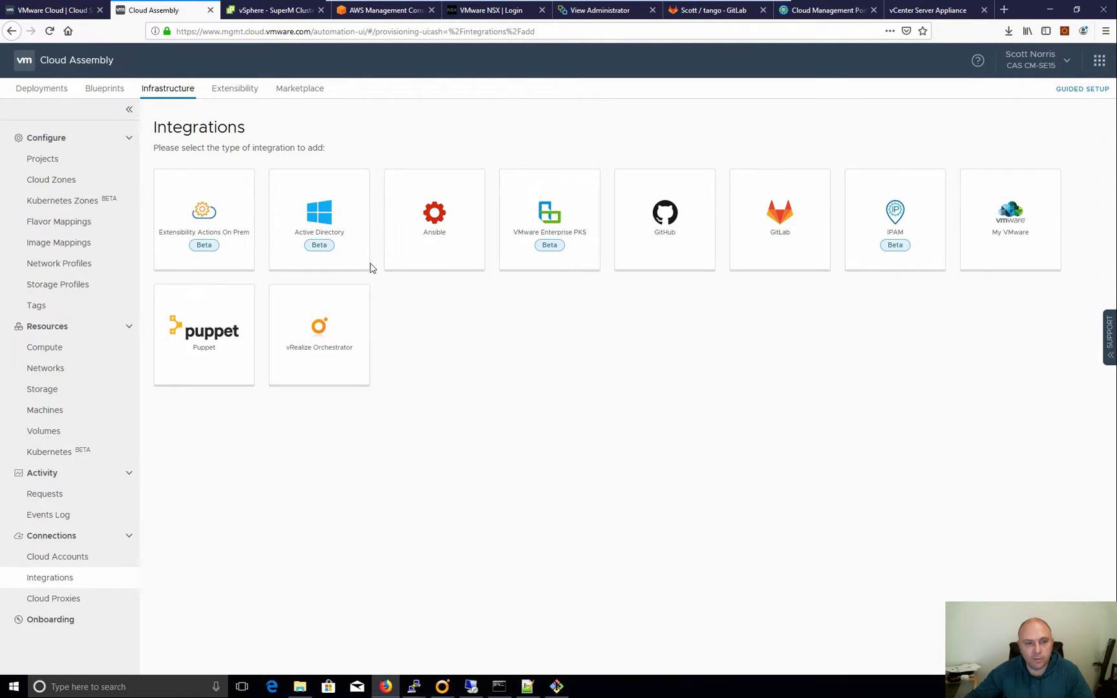
Open the GitLab Public Personal integration, examine its summary, projects and sync history, and close it without saving
left_click(47, 584)
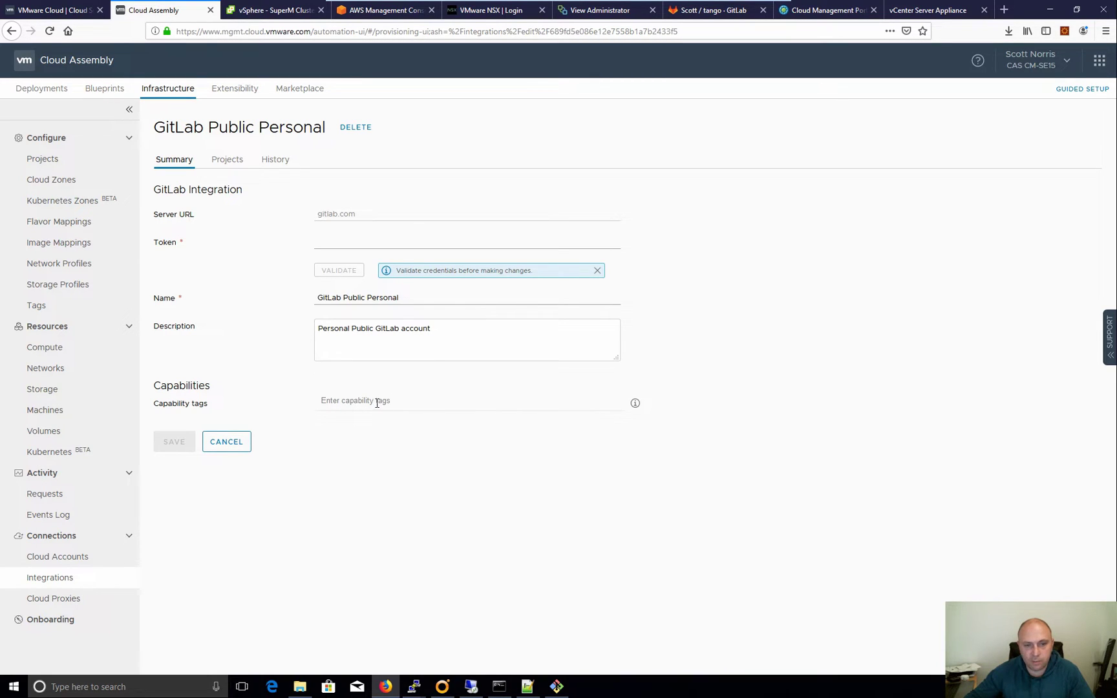
left_click(218, 163)
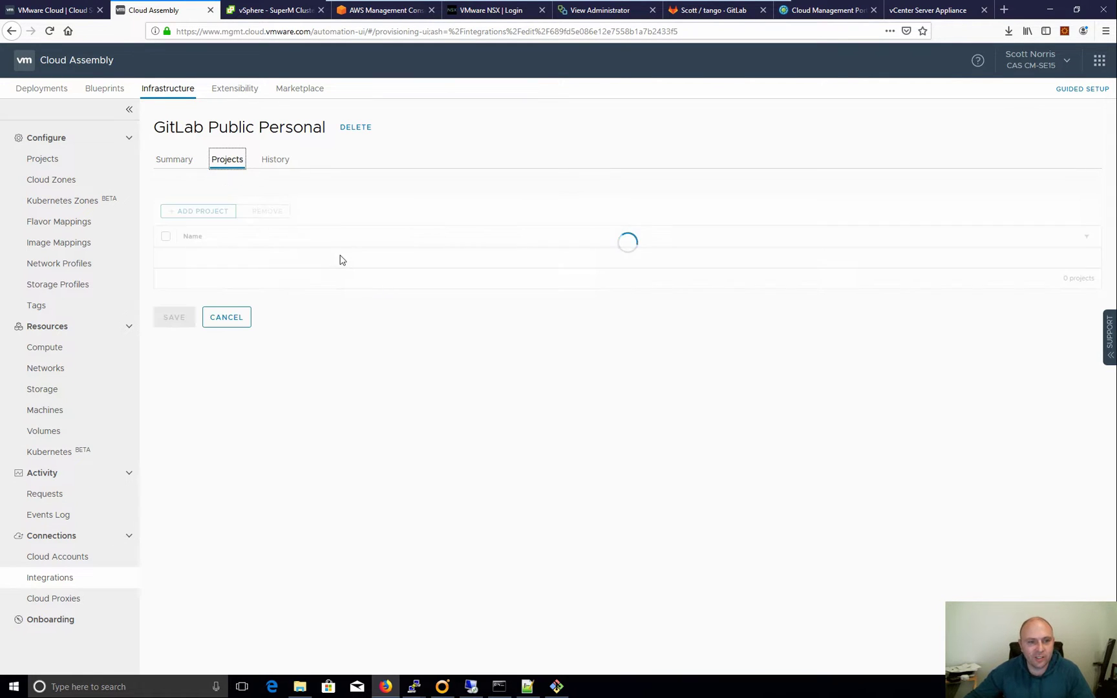
left_click(187, 258)
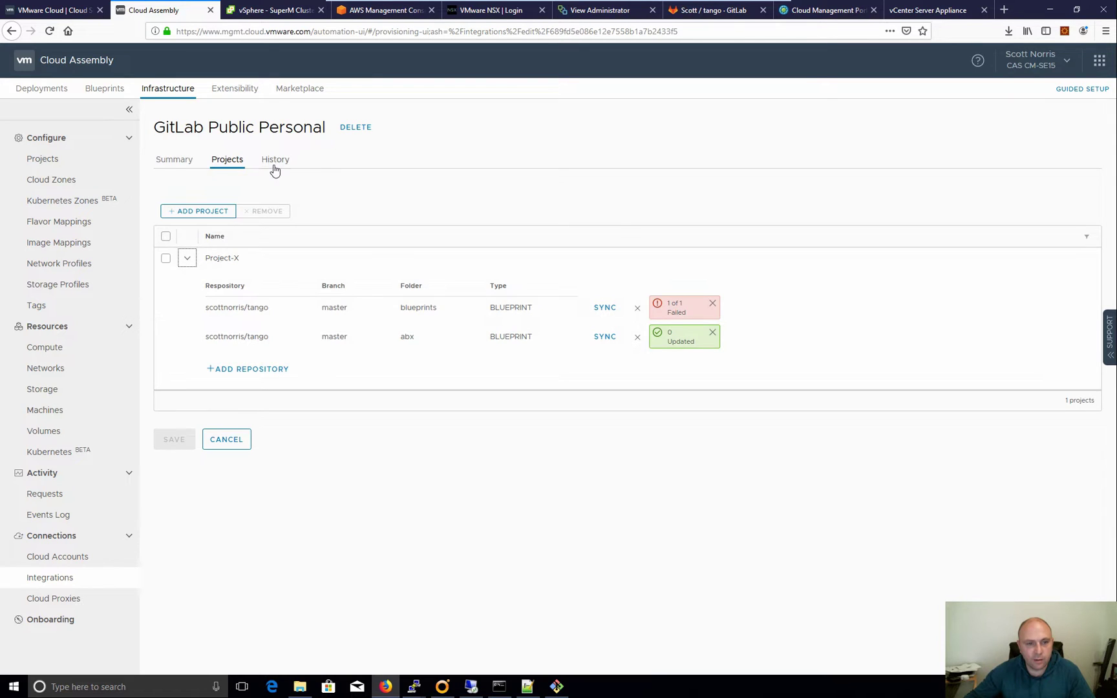
left_click(272, 166)
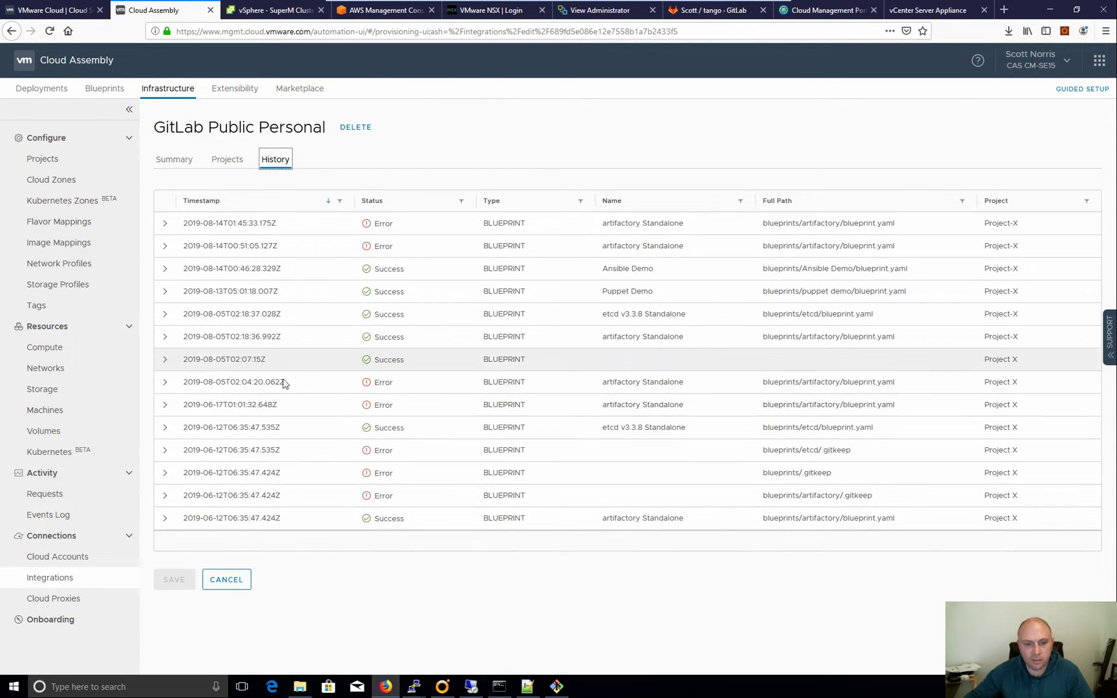
left_click(176, 166)
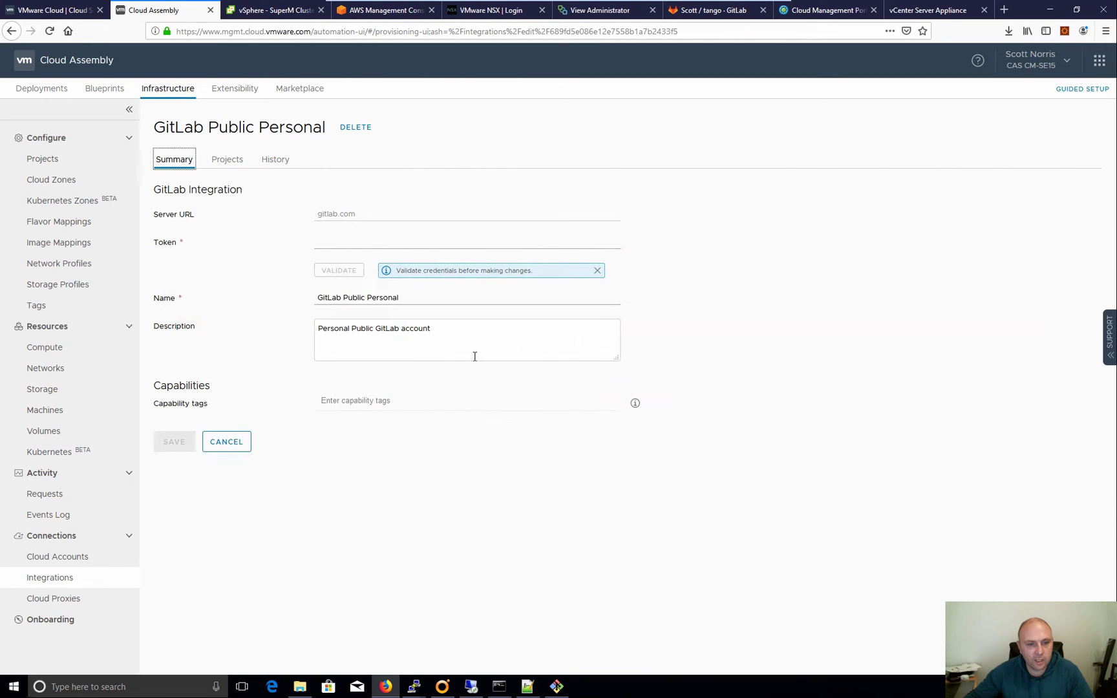
left_click(387, 299)
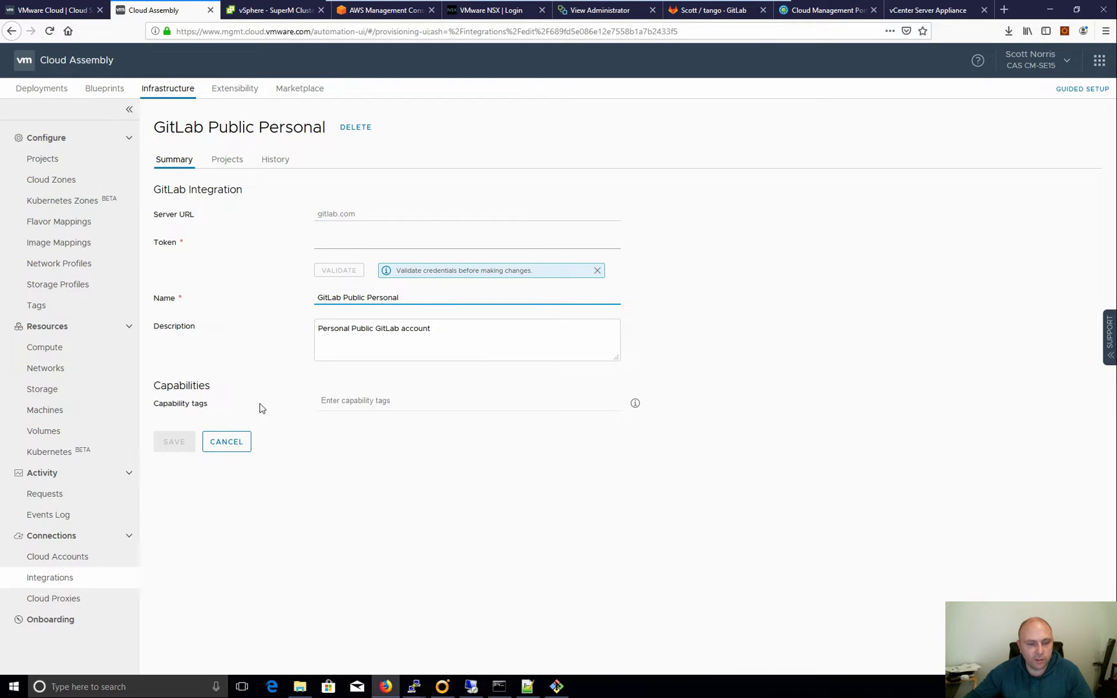
left_click(226, 443)
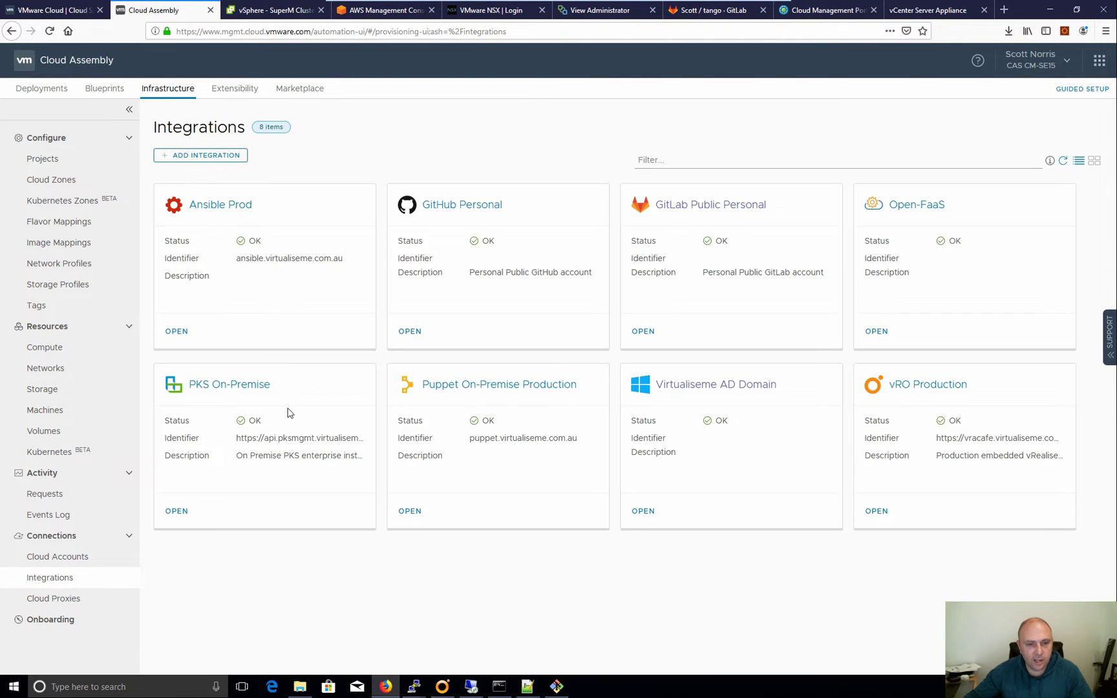
Check the repository types offered when adding a repository to Project-X's GitLab Public Personal integration, and cancel the addition
left_click(52, 162)
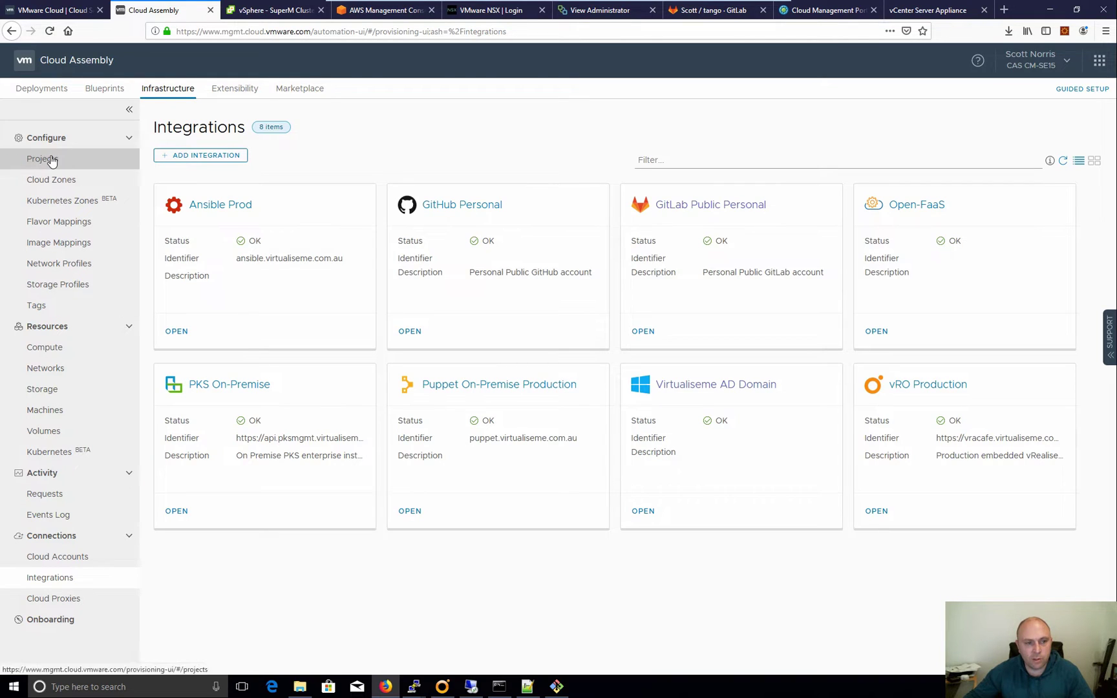
left_click(230, 207)
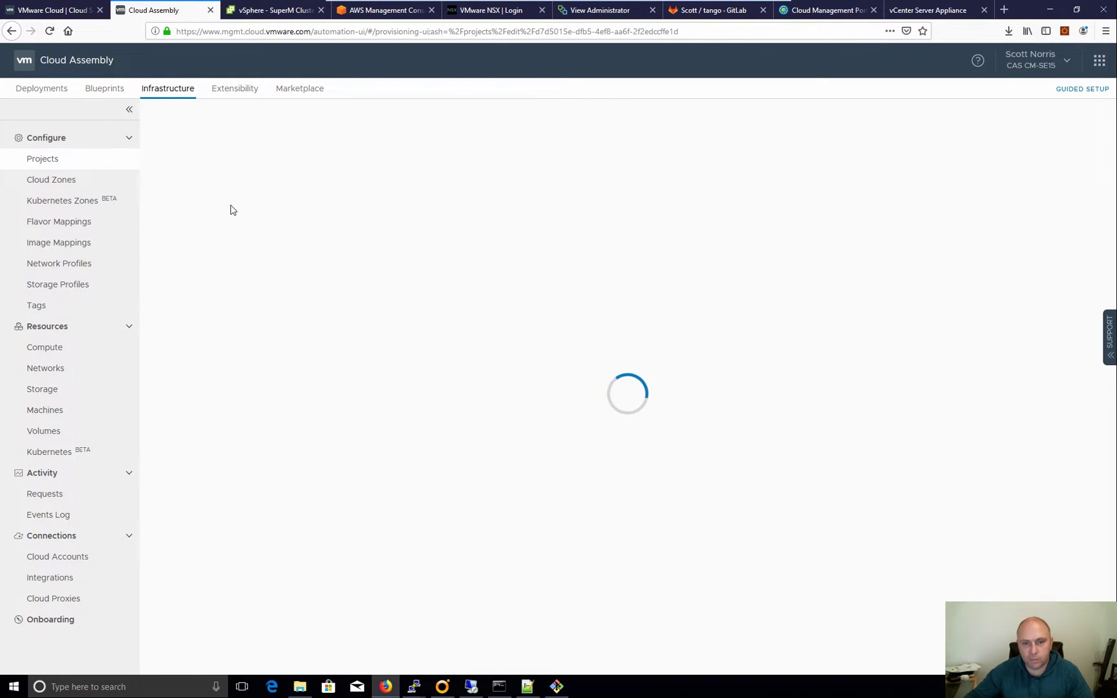
left_click(461, 152)
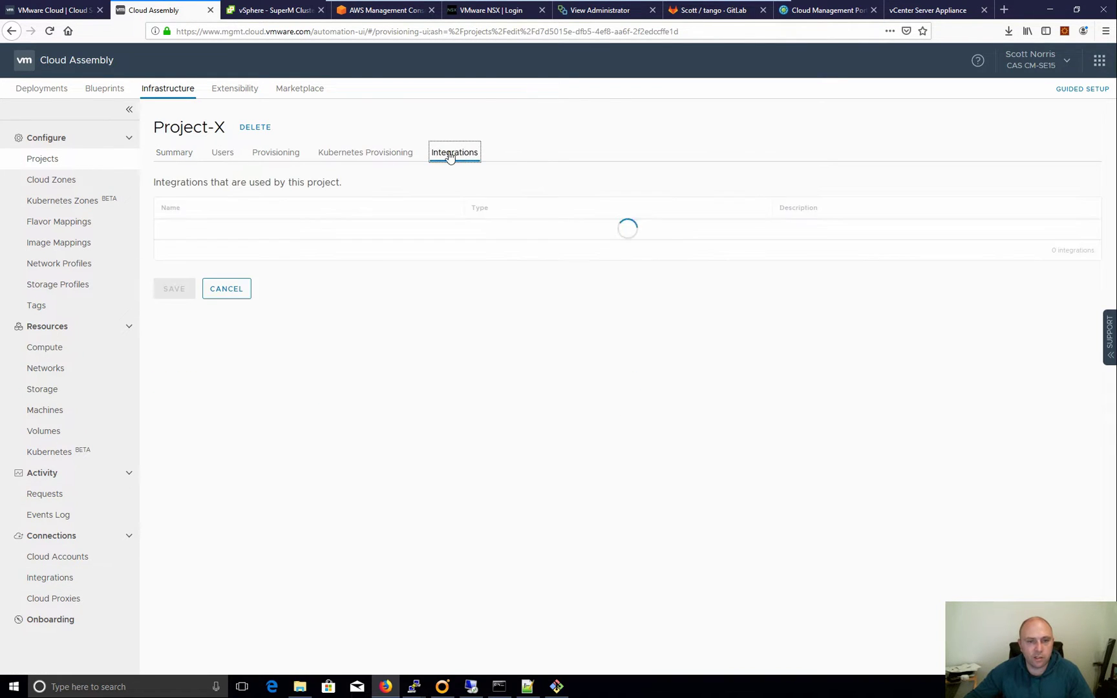
left_click(164, 236)
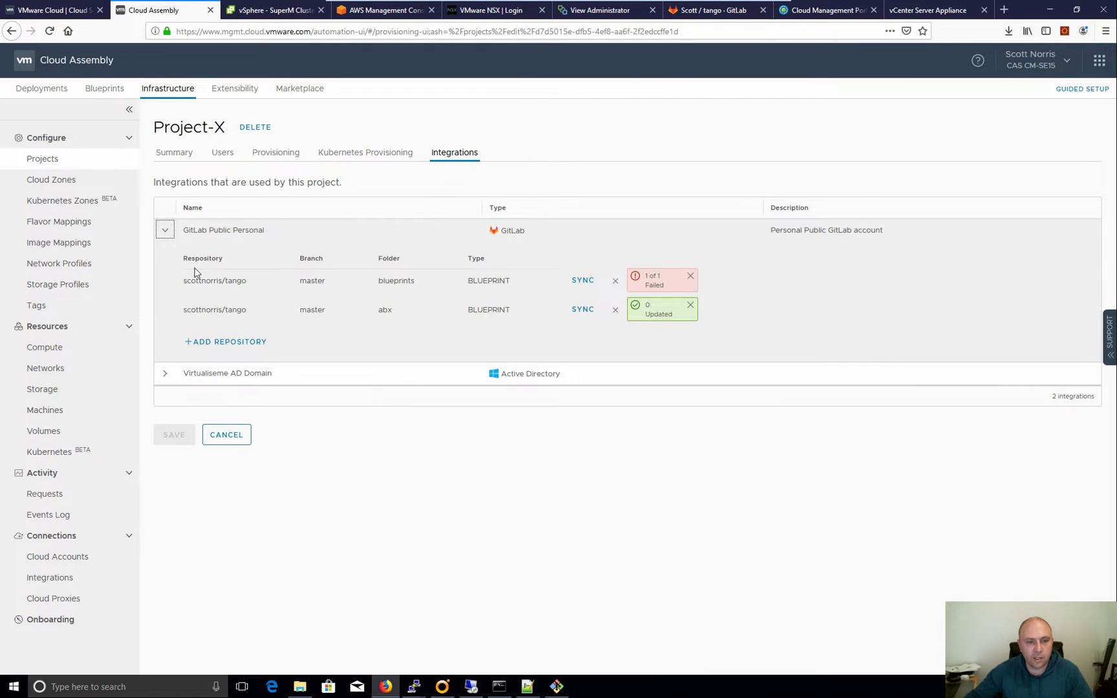
left_click(220, 342)
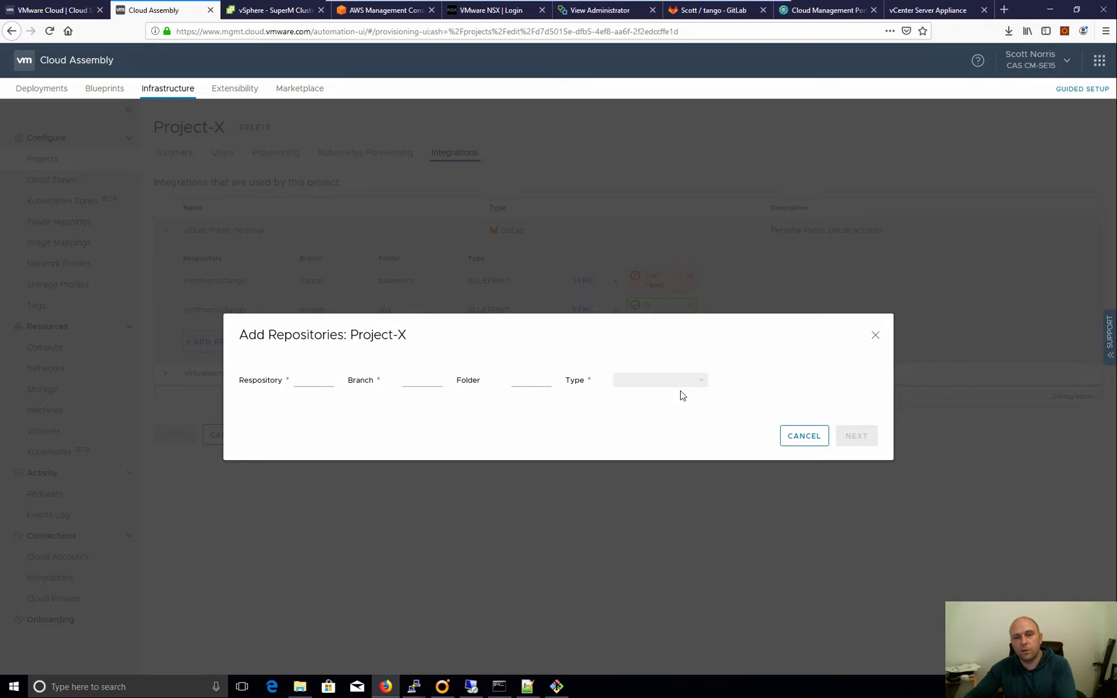
left_click(702, 383)
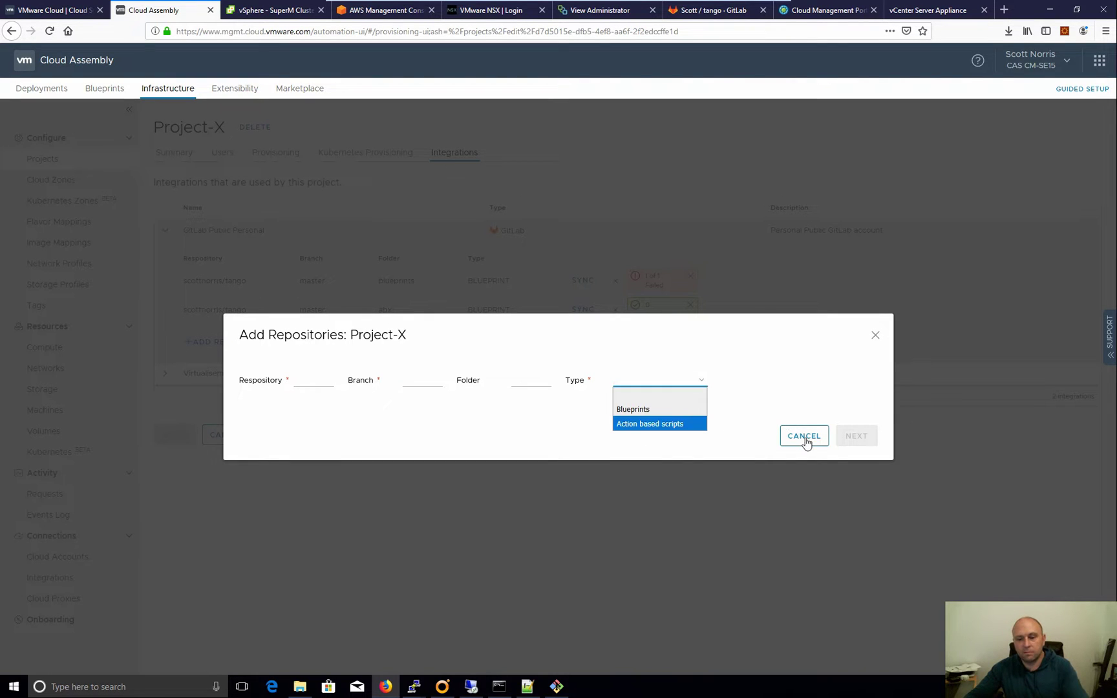
left_click(813, 457)
left_click(805, 439)
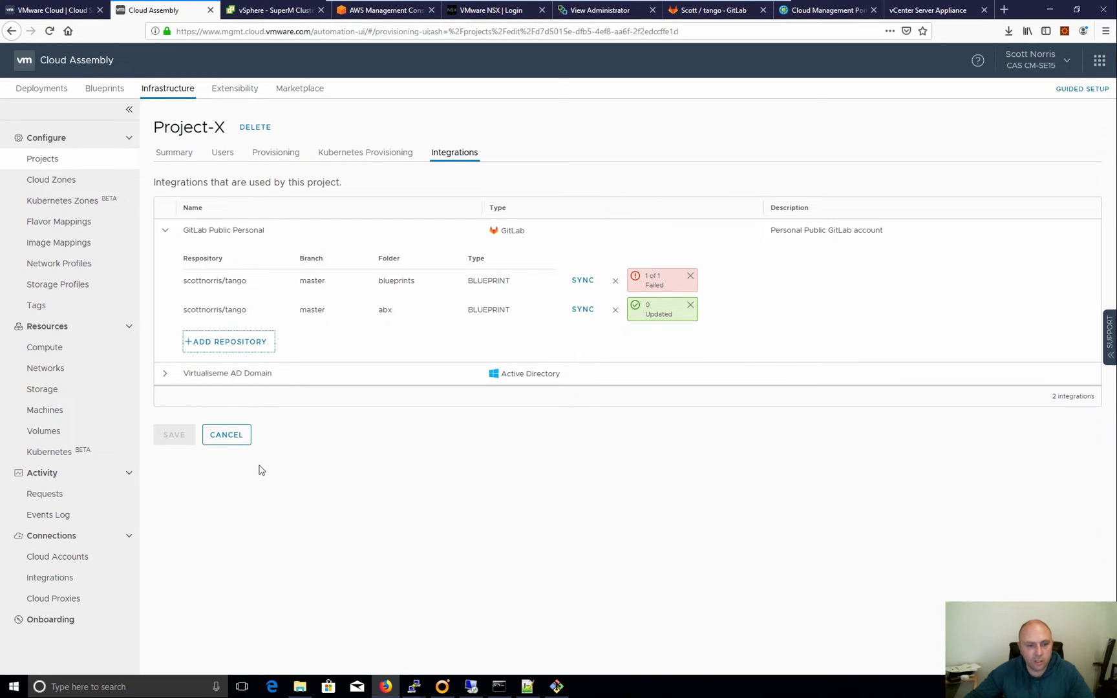
Close Project-X without saving and review the list of cloud proxies
left_click(226, 435)
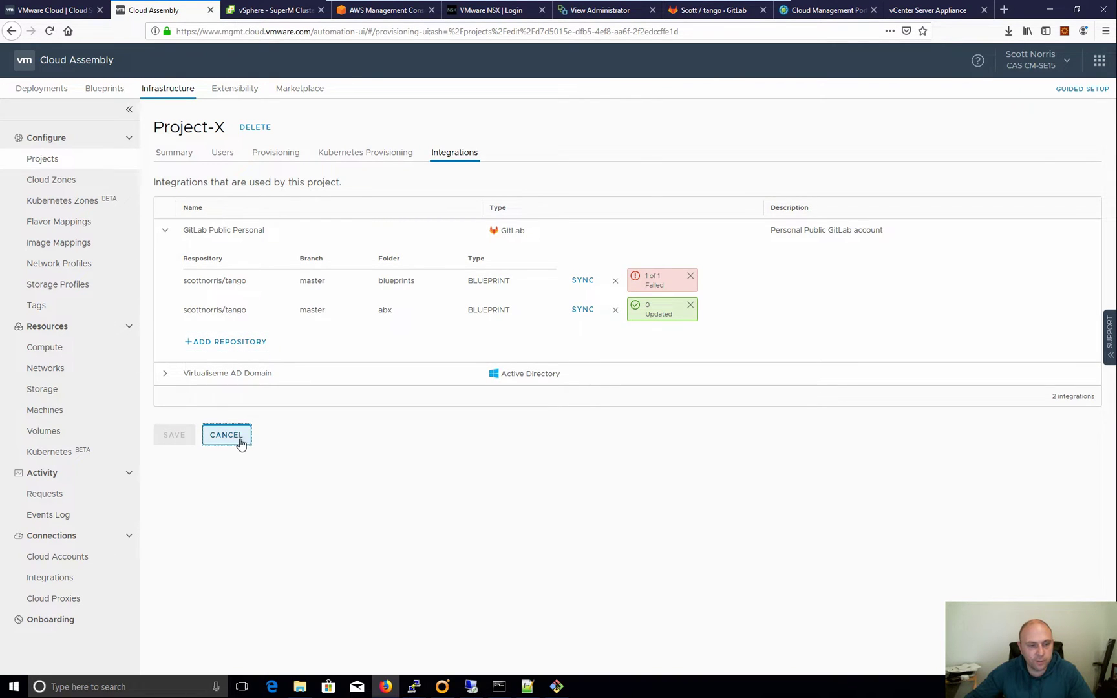
left_click(55, 598)
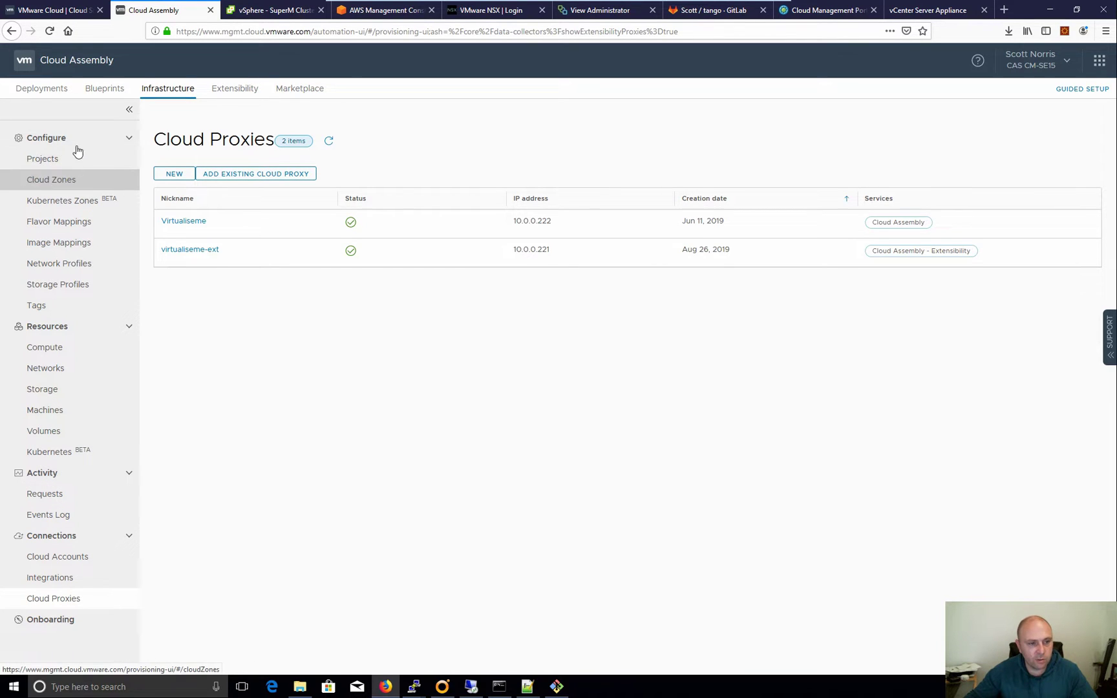
Open the small flavor mapping, examine its Azure, vCenter and AWS values, and close it without saving
left_click(69, 226)
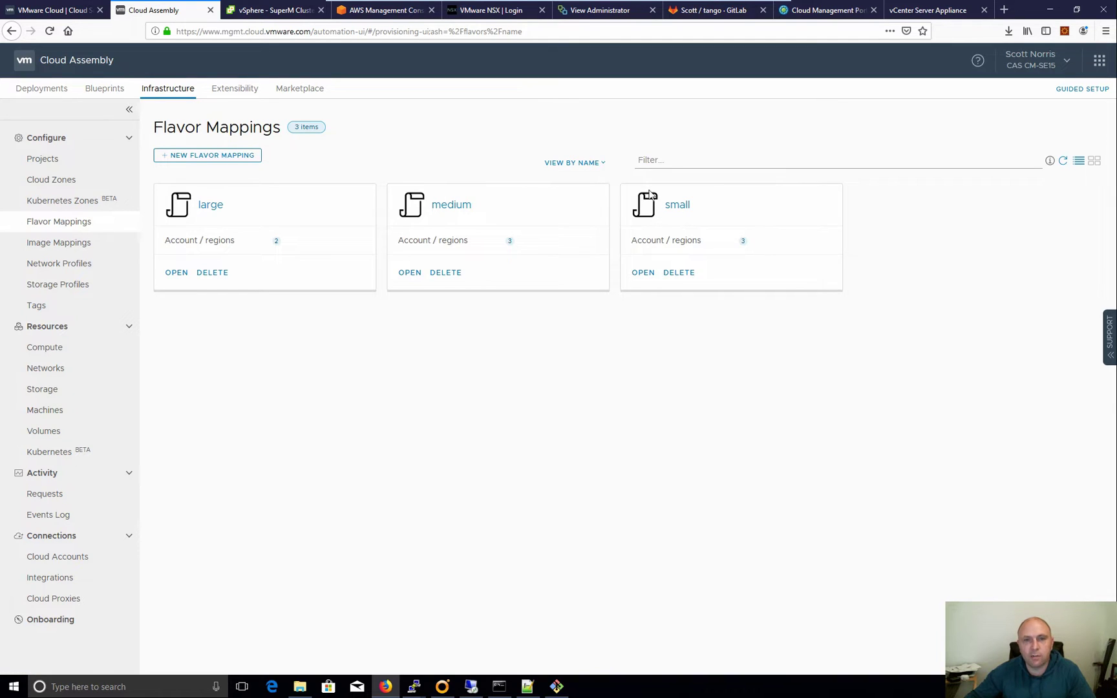
left_click(674, 209)
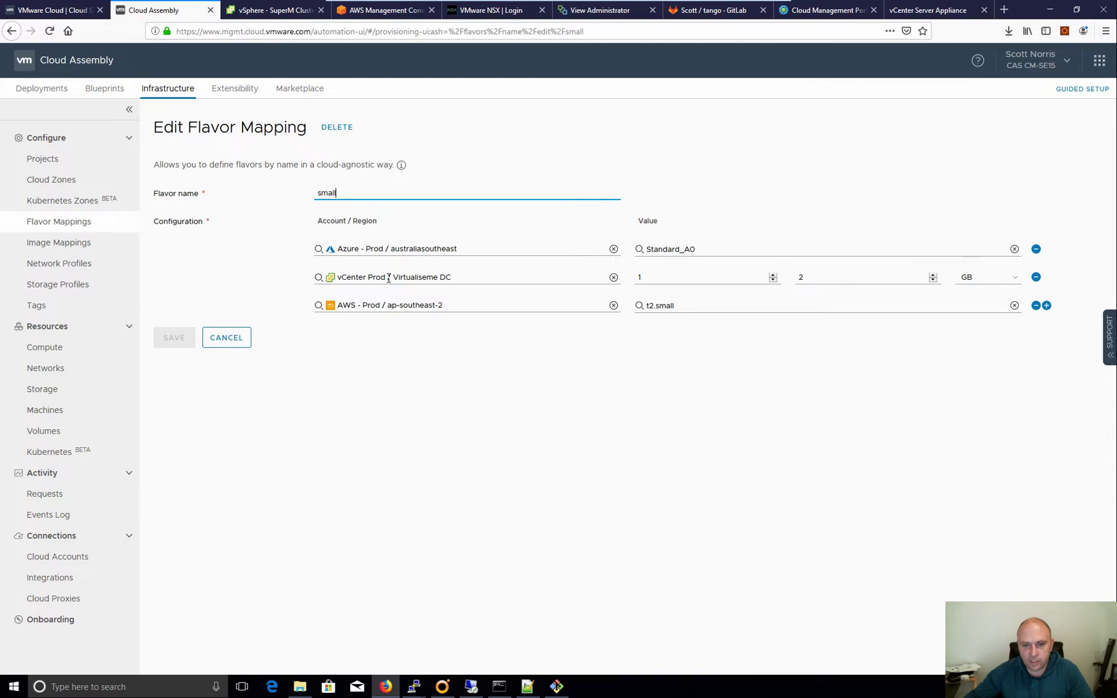
left_click(677, 250)
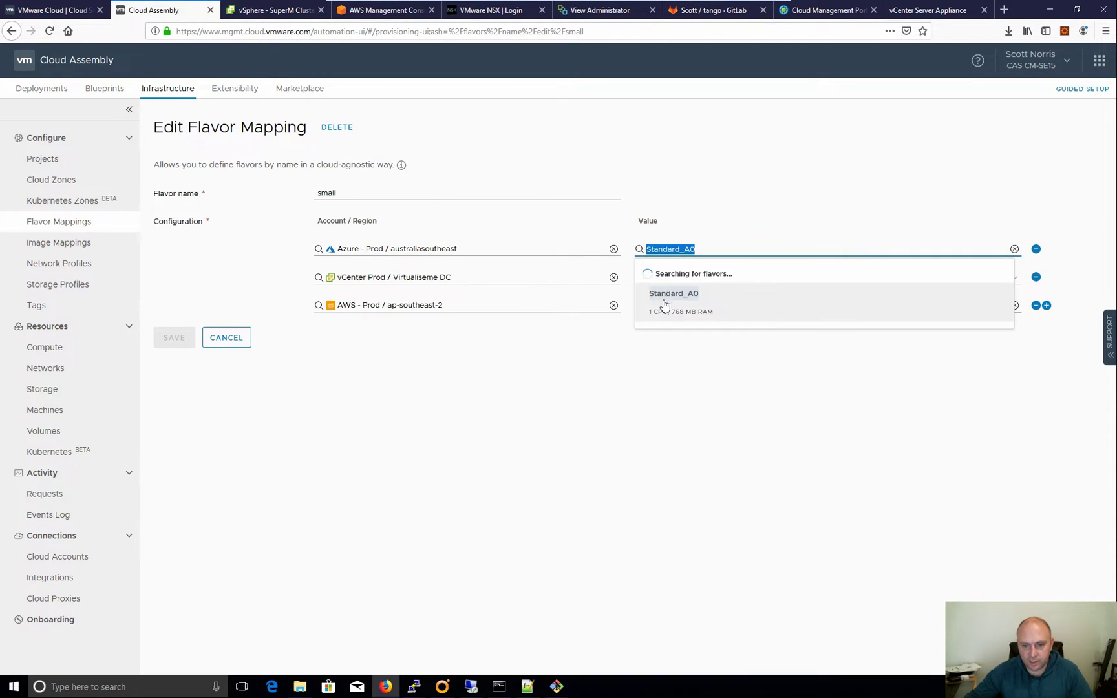
left_click(721, 376)
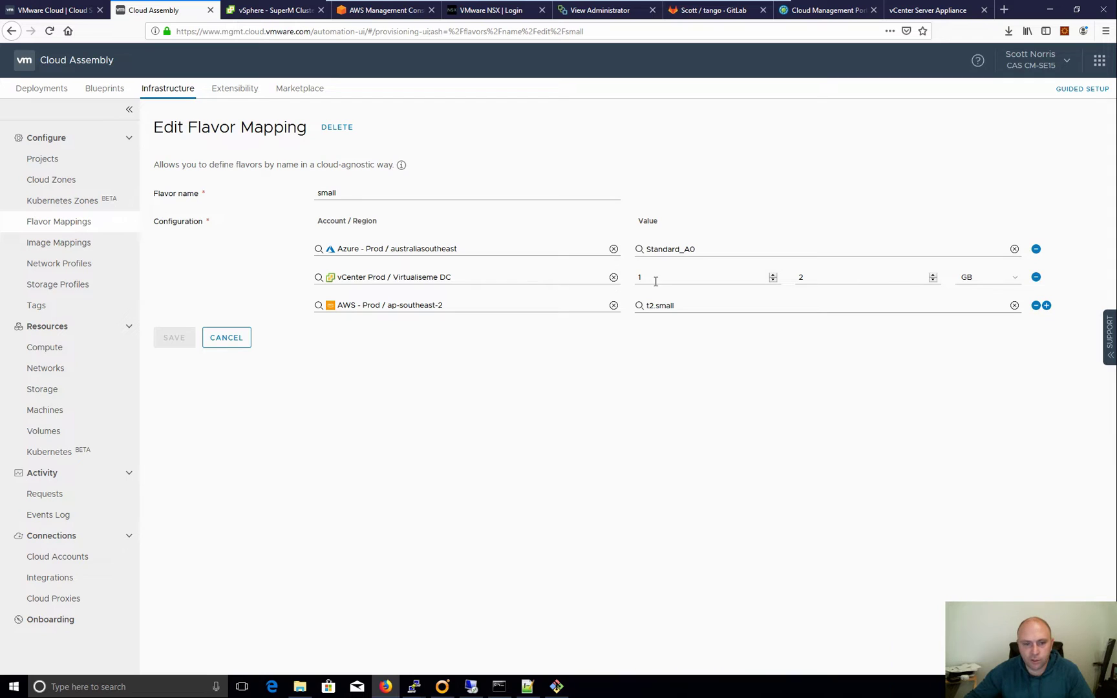
left_click(227, 341)
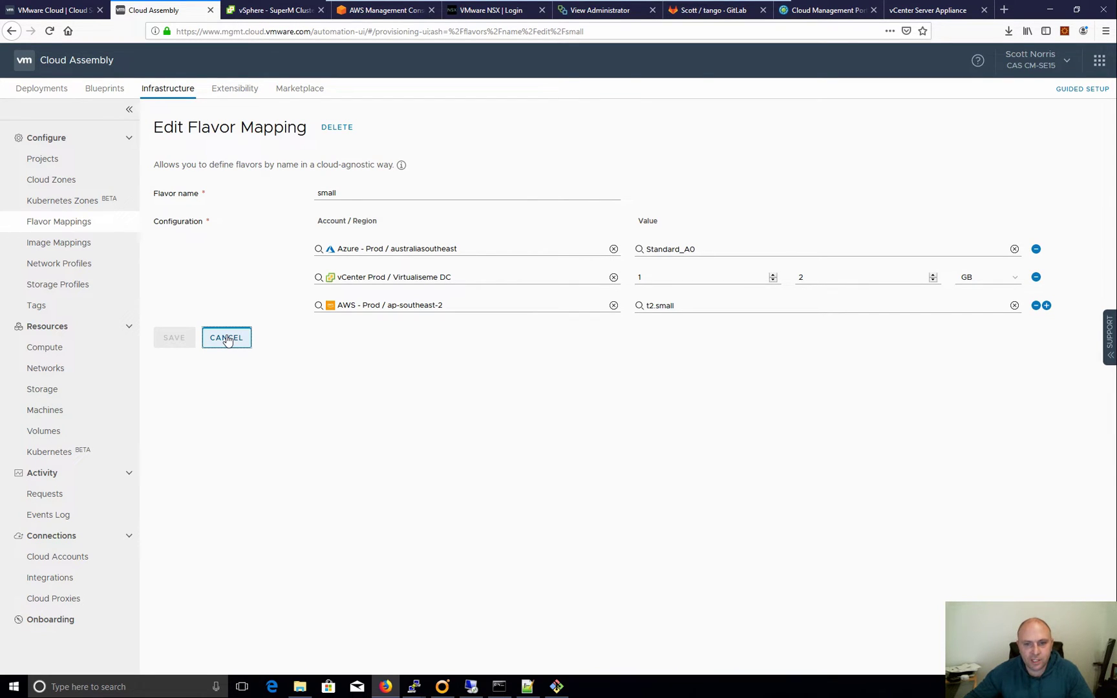
Open the CentOS image mapping and examine the image assigned to each cloud account and region
left_click(63, 252)
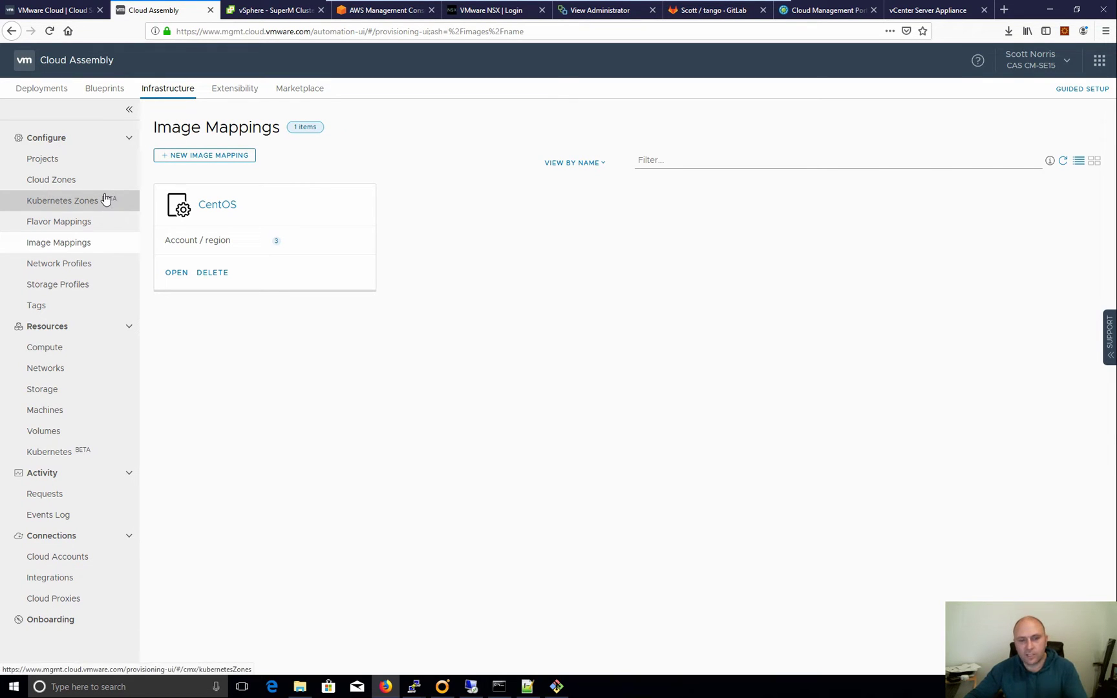
left_click(220, 206)
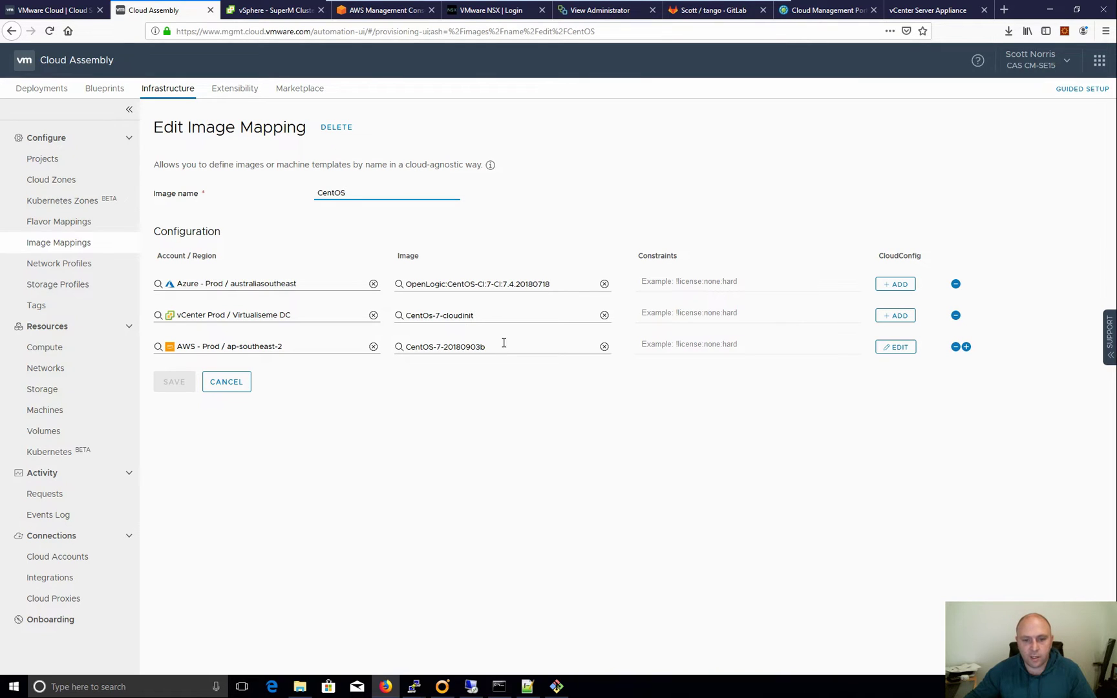
left_click_drag(503, 347, 409, 347)
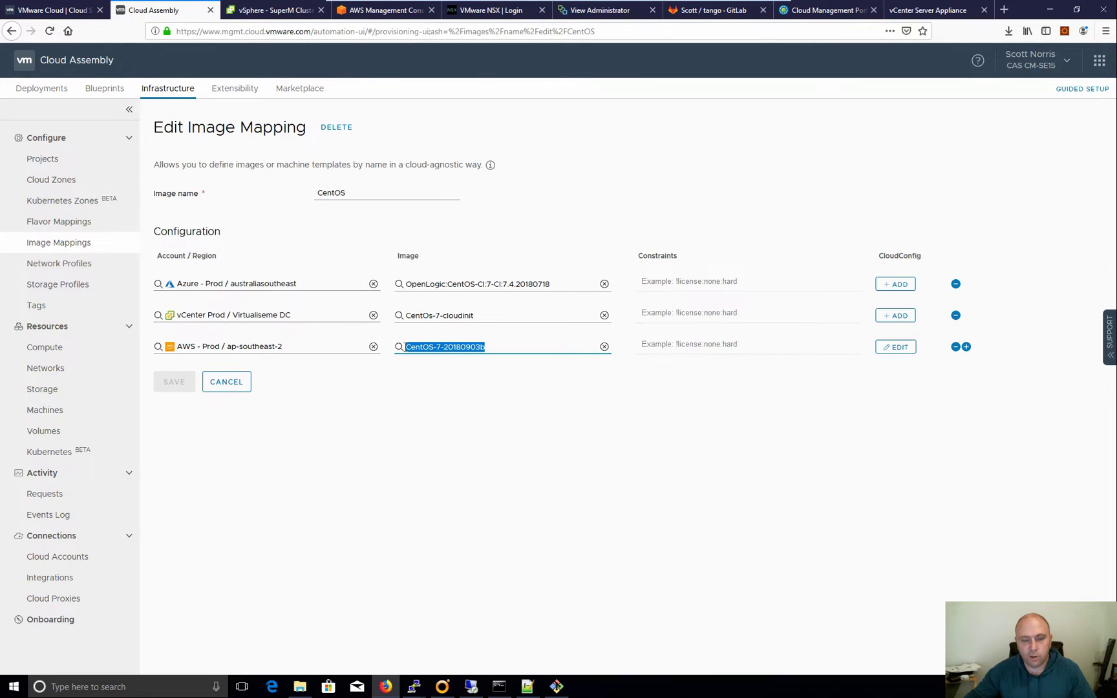
left_click(348, 457)
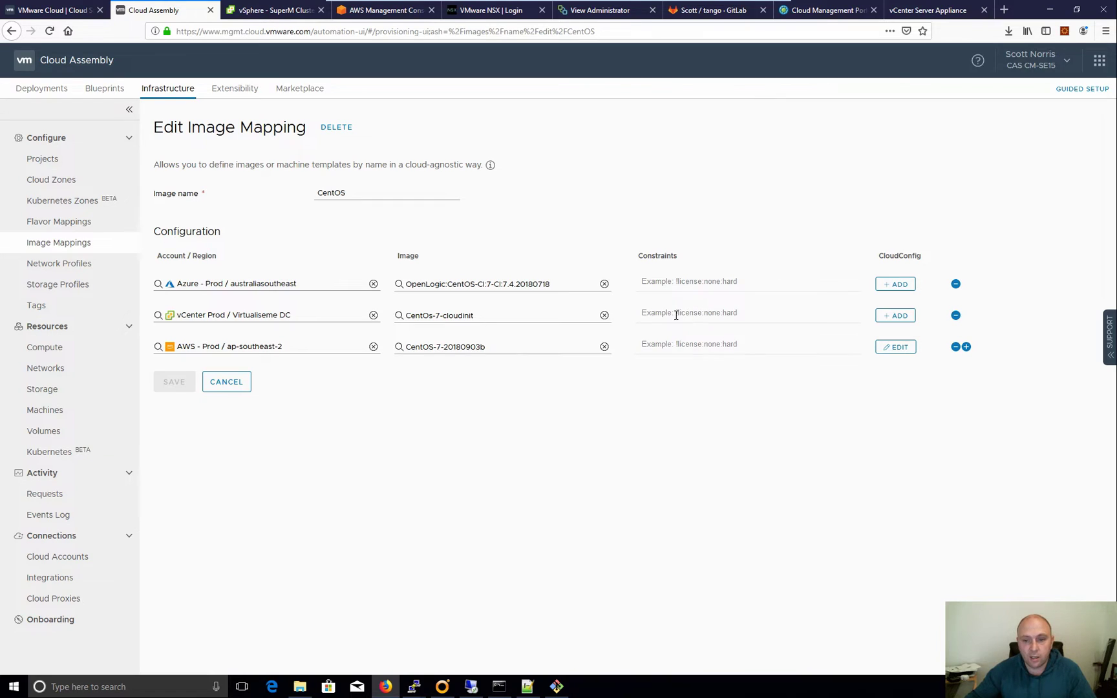
Examine the cloud configuration script of the CentOS mapping's AWS - Prod entry, and close the script and mapping without saving
left_click(721, 313)
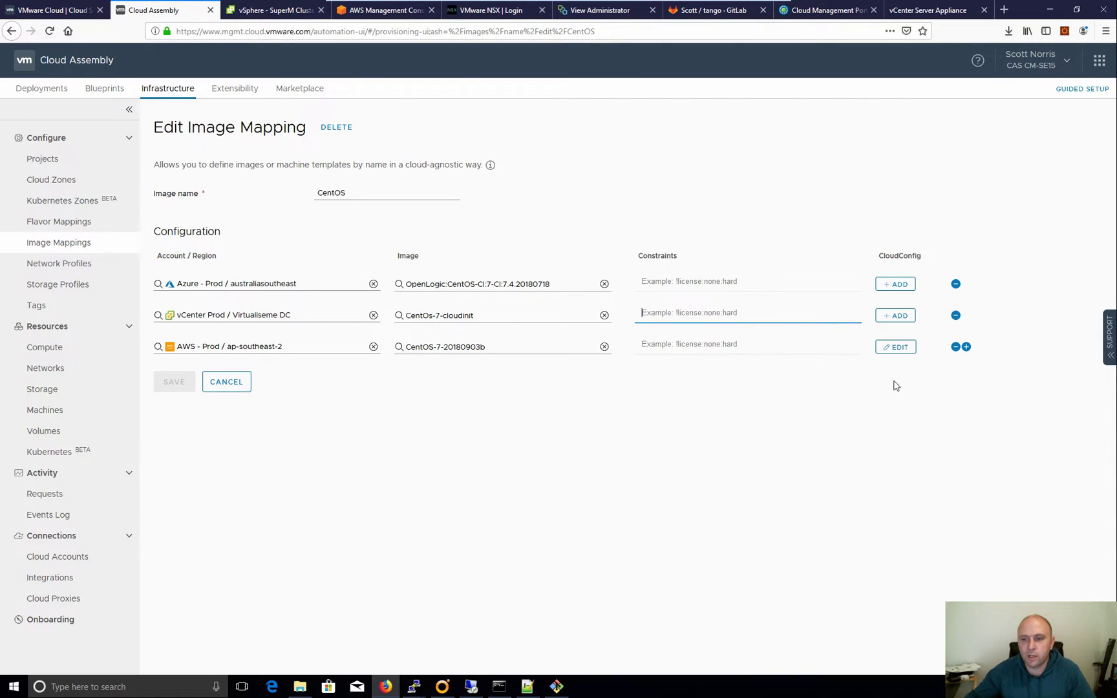
left_click(899, 348)
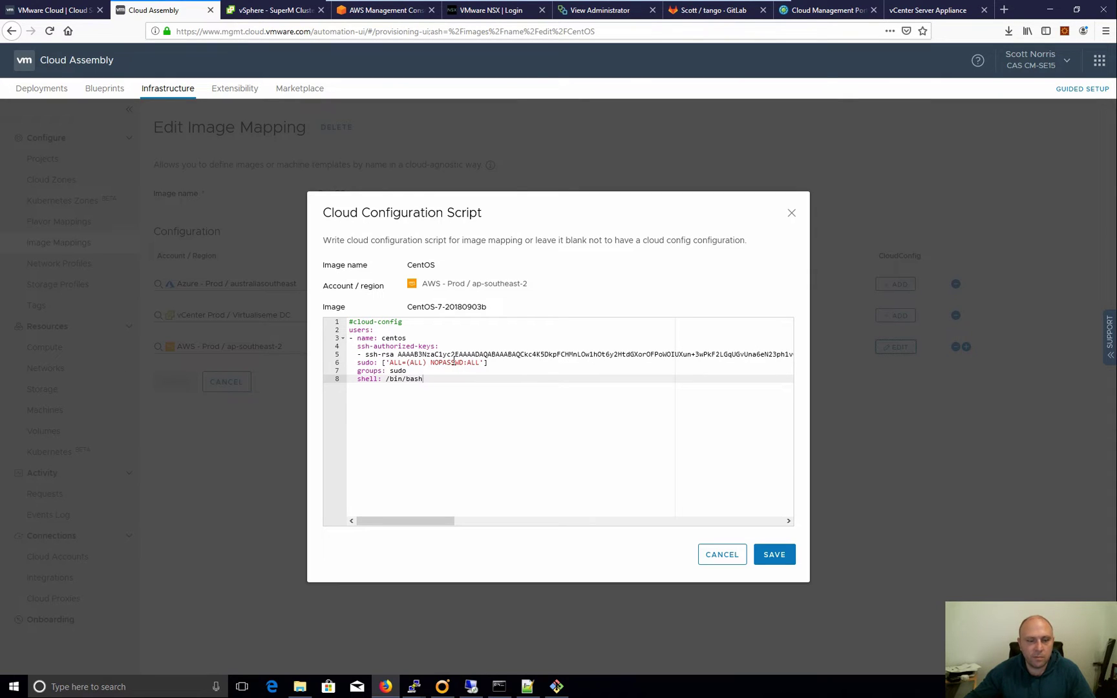
left_click(719, 555)
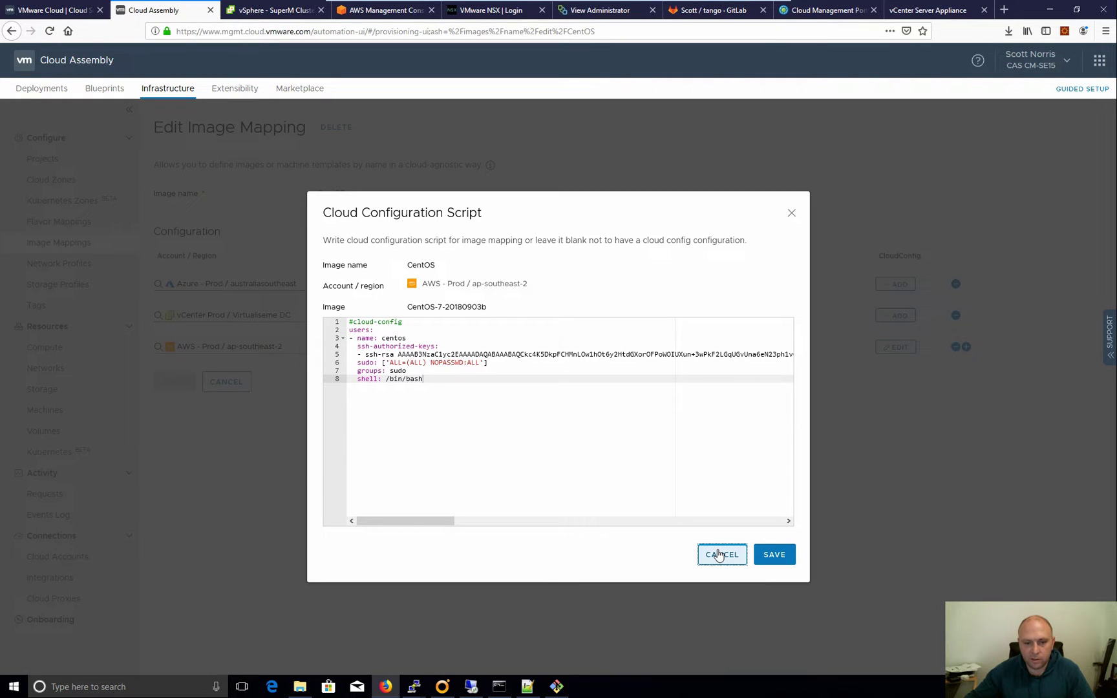
left_click(719, 555)
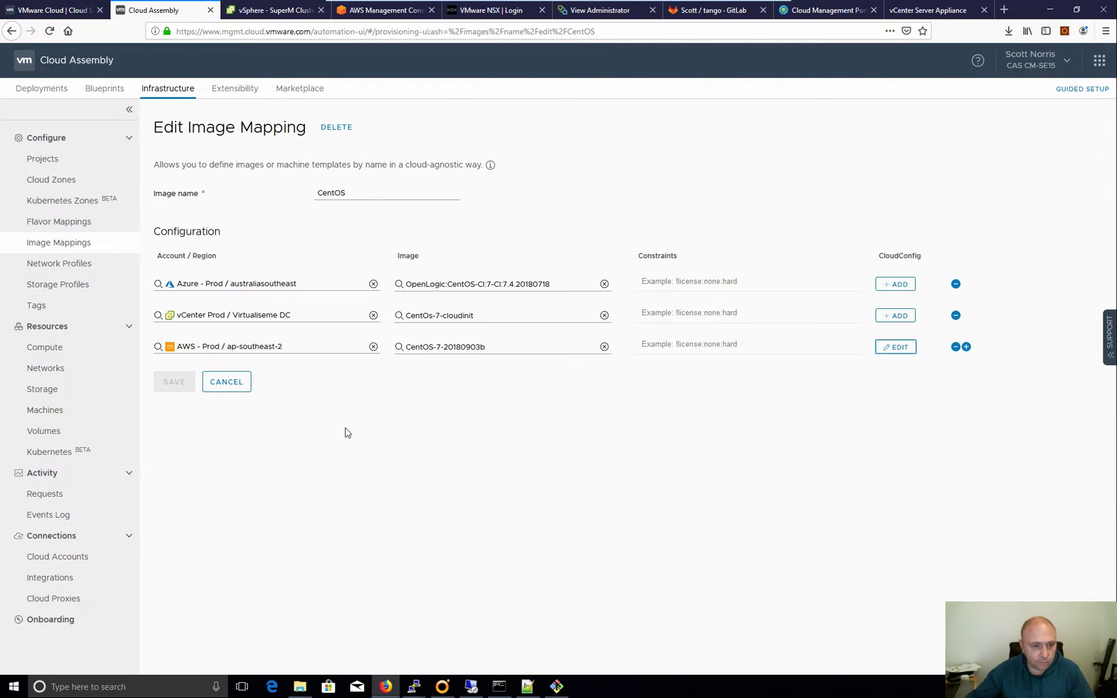
left_click(227, 388)
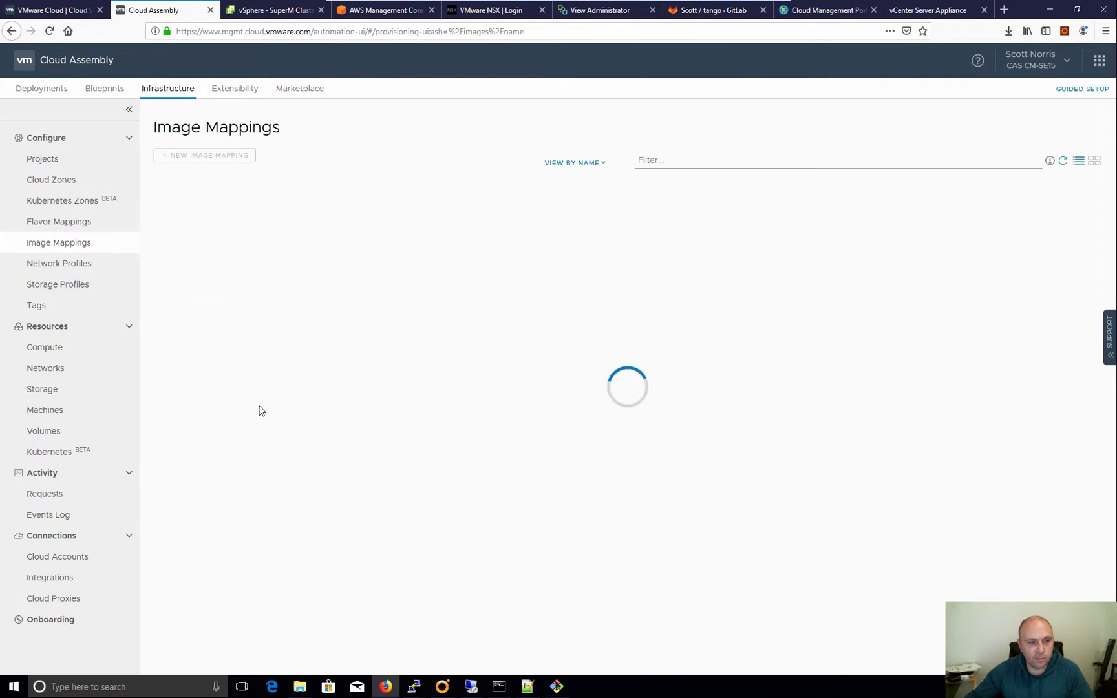
Open the vSphere Prod Networks network profile, review its summary and networks, and check the IP ranges of the Cloud-Deployment network
left_click(59, 262)
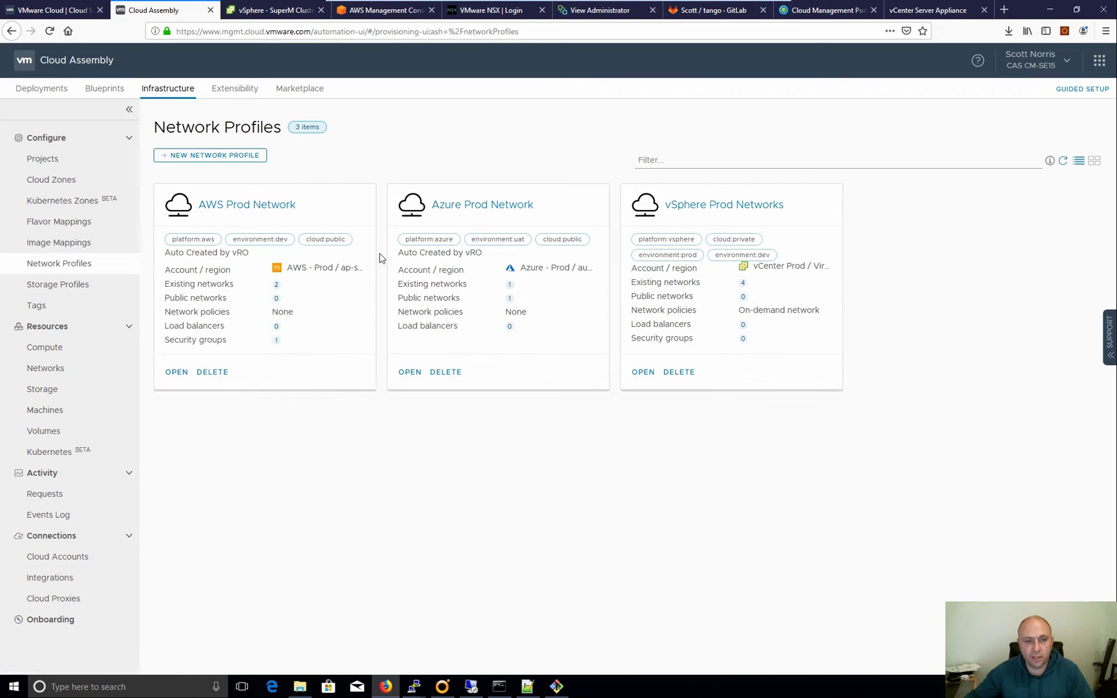
left_click(712, 206)
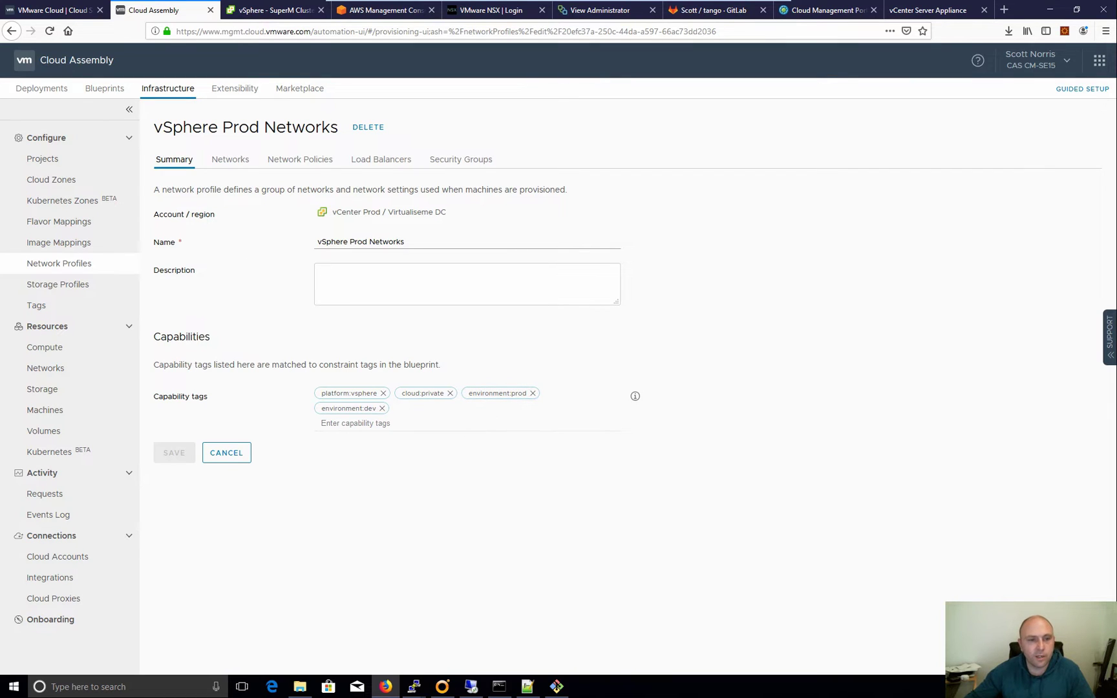
left_click(230, 158)
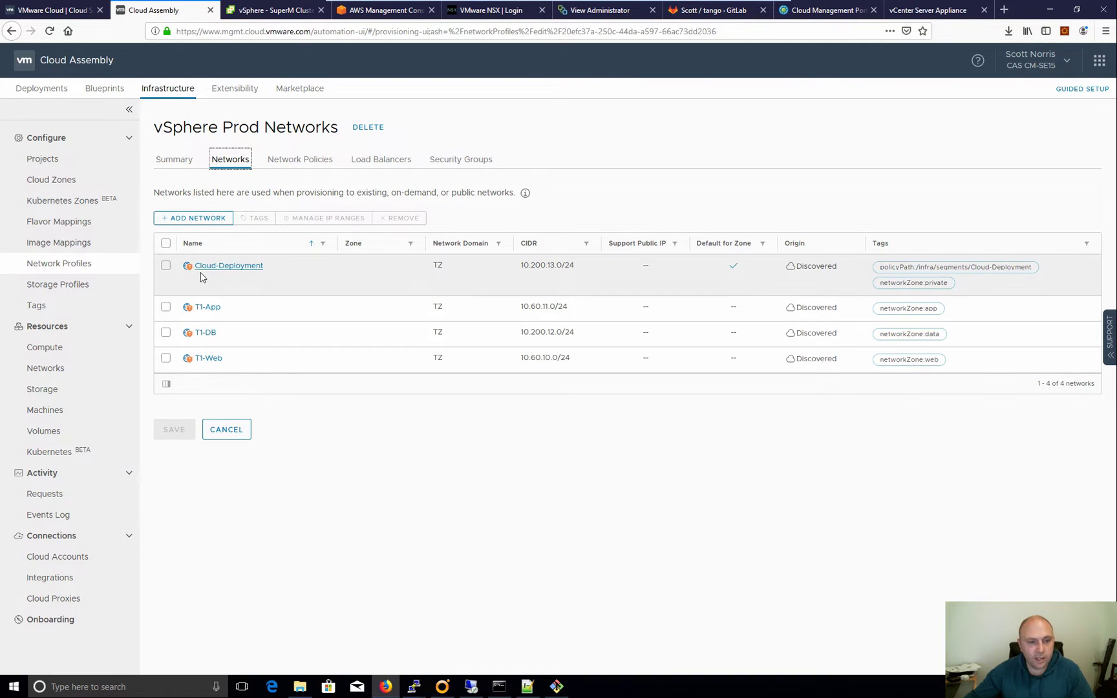
left_click(165, 267)
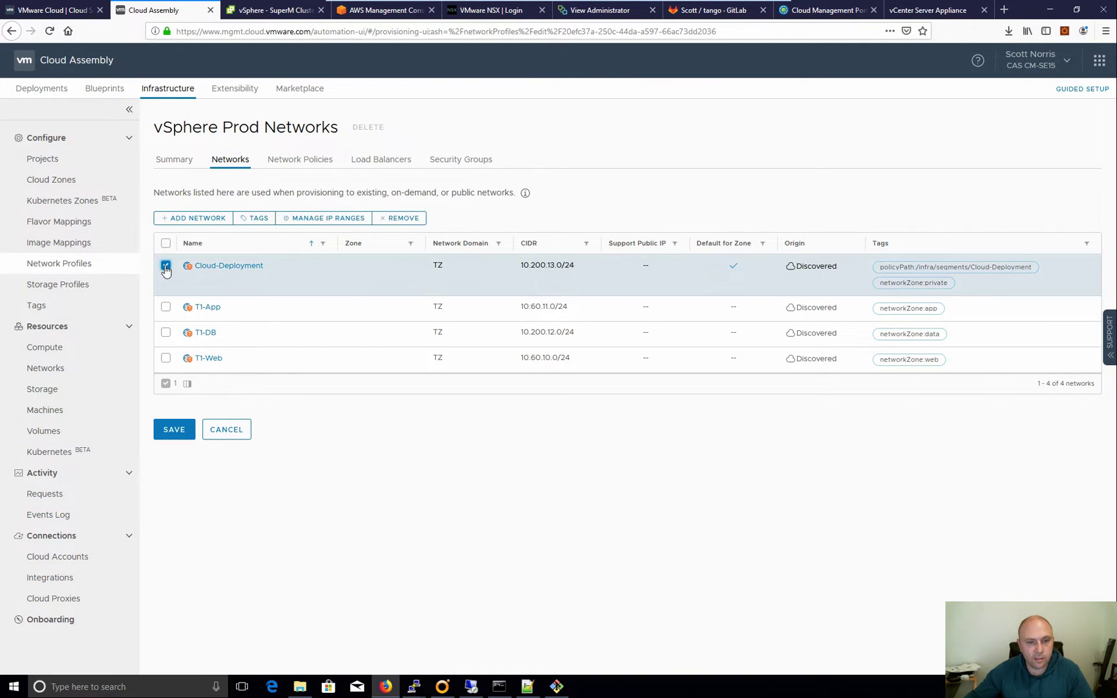
left_click(331, 218)
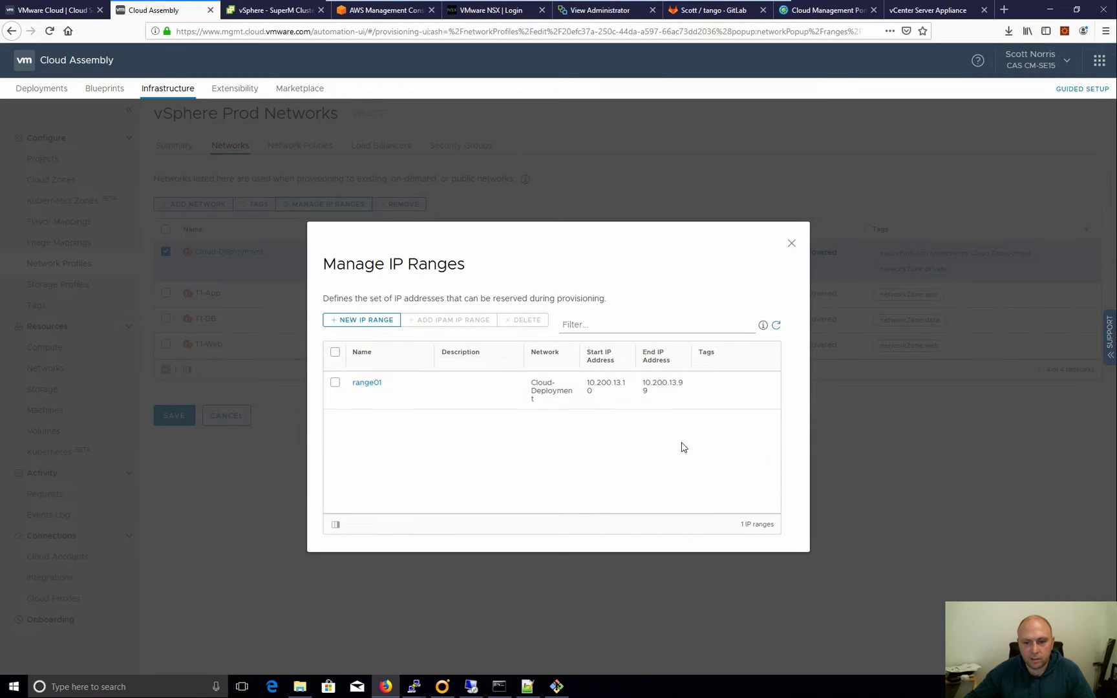
left_click(791, 244)
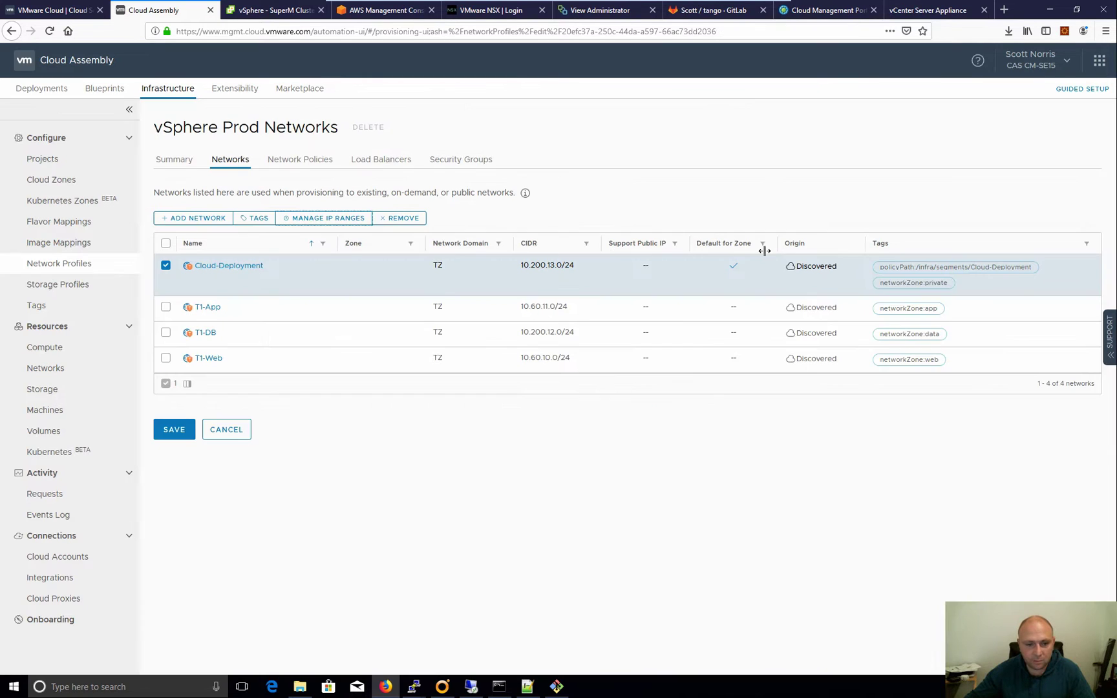
Examine the Cloud-Deployment network's domain, gateway, DNS, default-for-zone and tag settings, and close it without saving
left_click(225, 266)
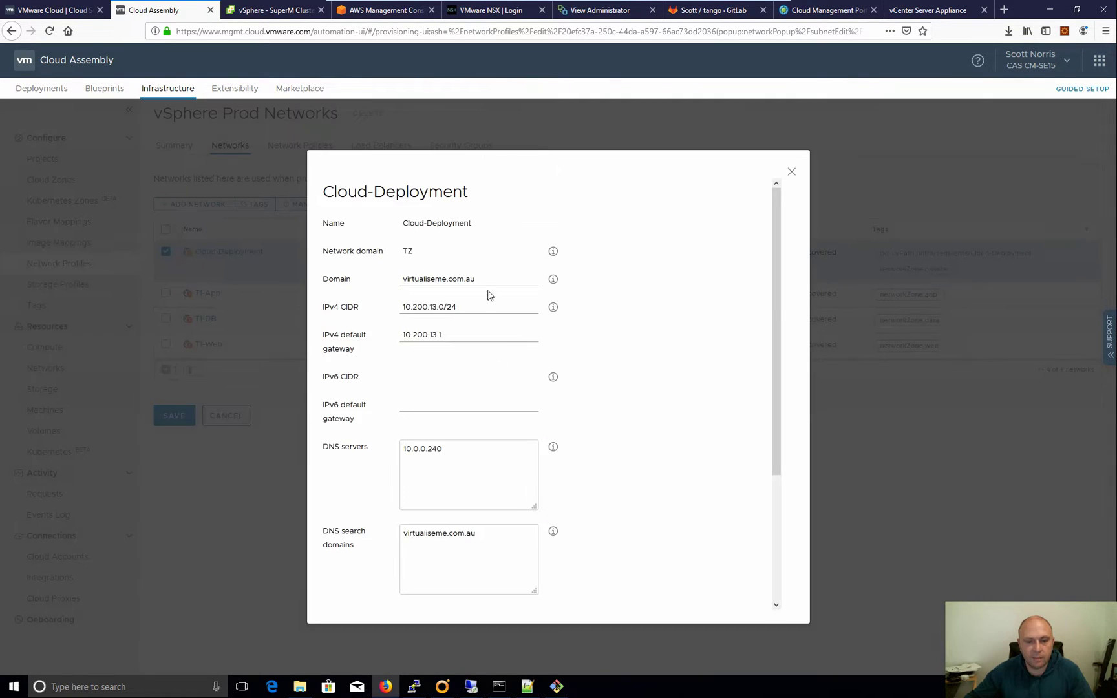
scroll(479, 456, "down", 3)
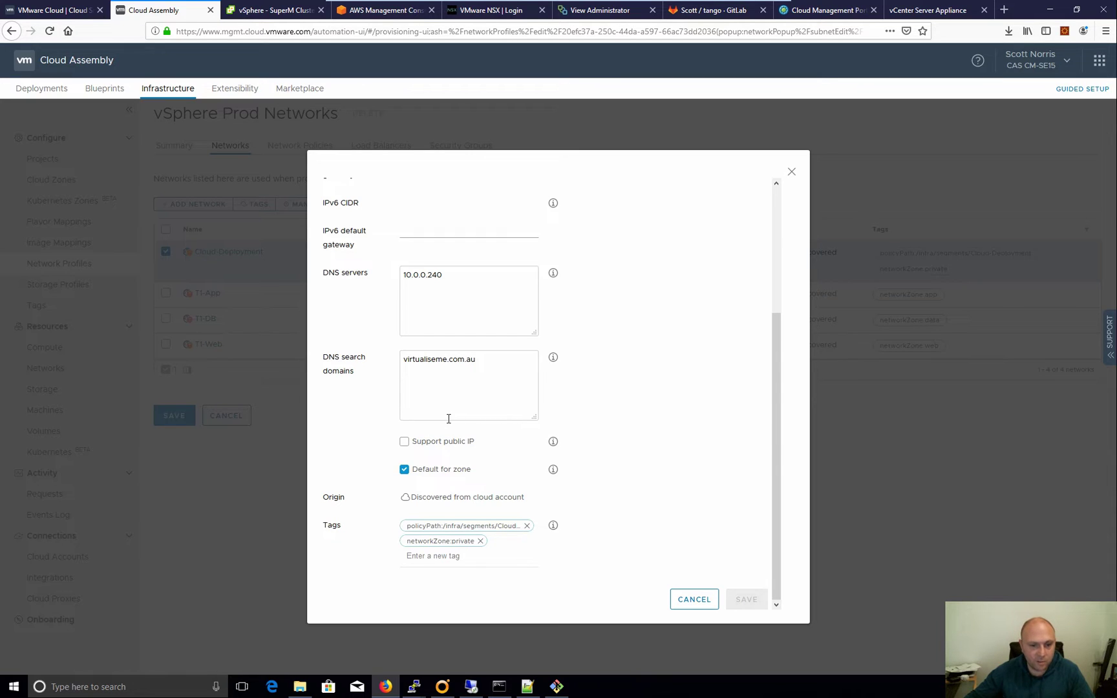
left_click(693, 600)
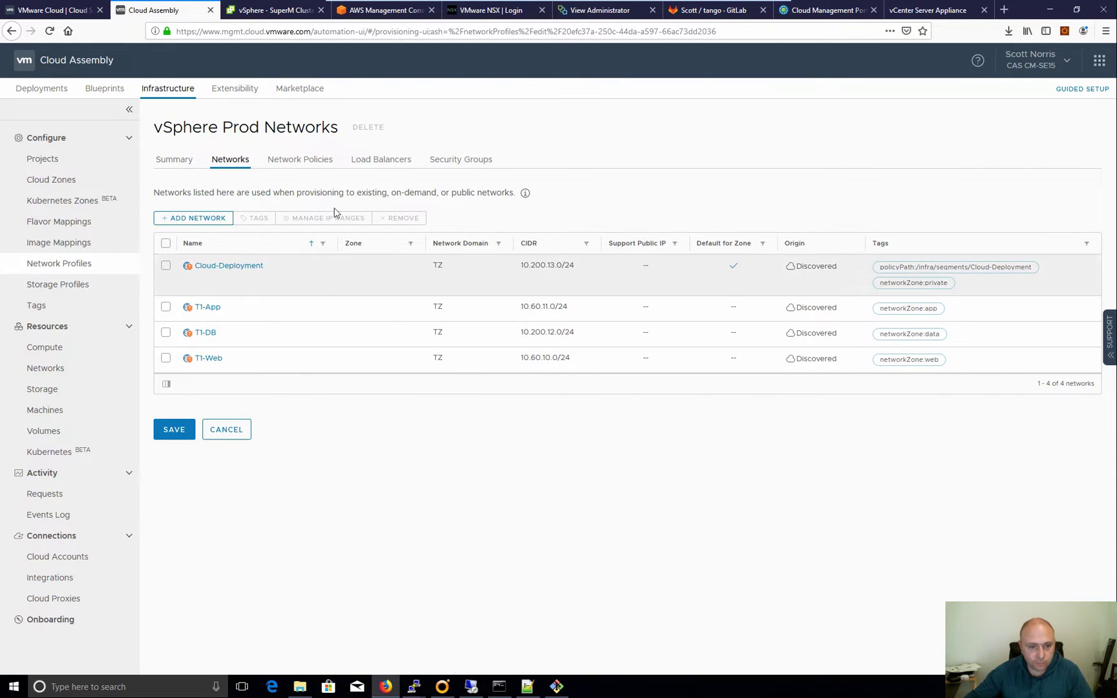
Review the vSphere Prod Networks profile's network policies and the options offered for IP range assignment
left_click(308, 166)
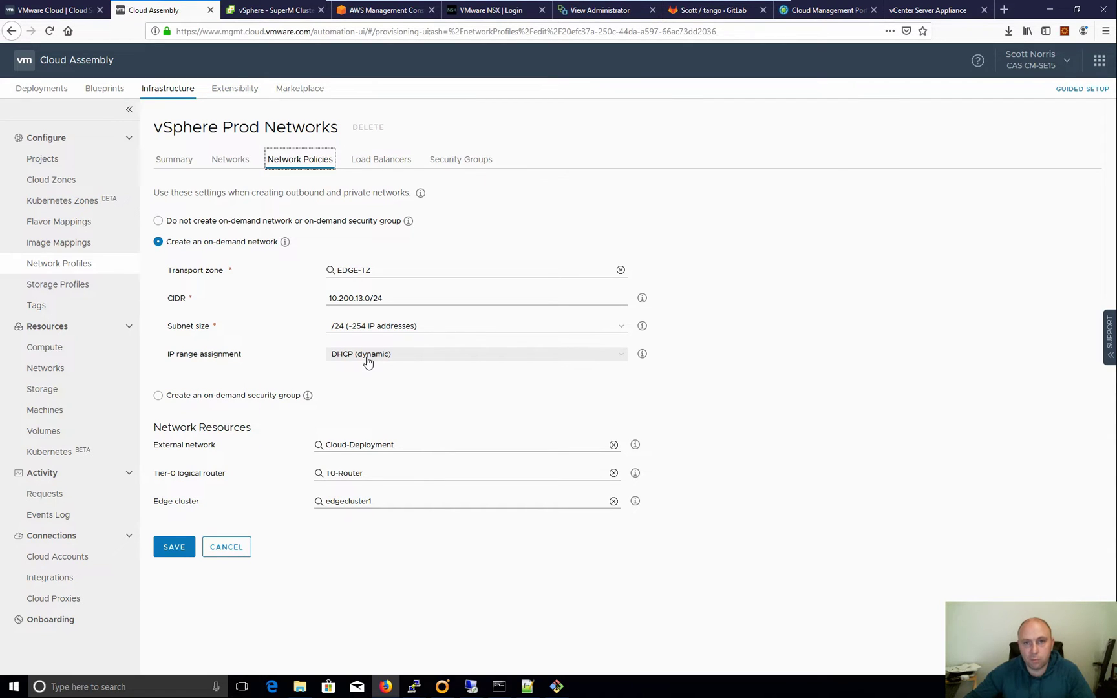
left_click(493, 355)
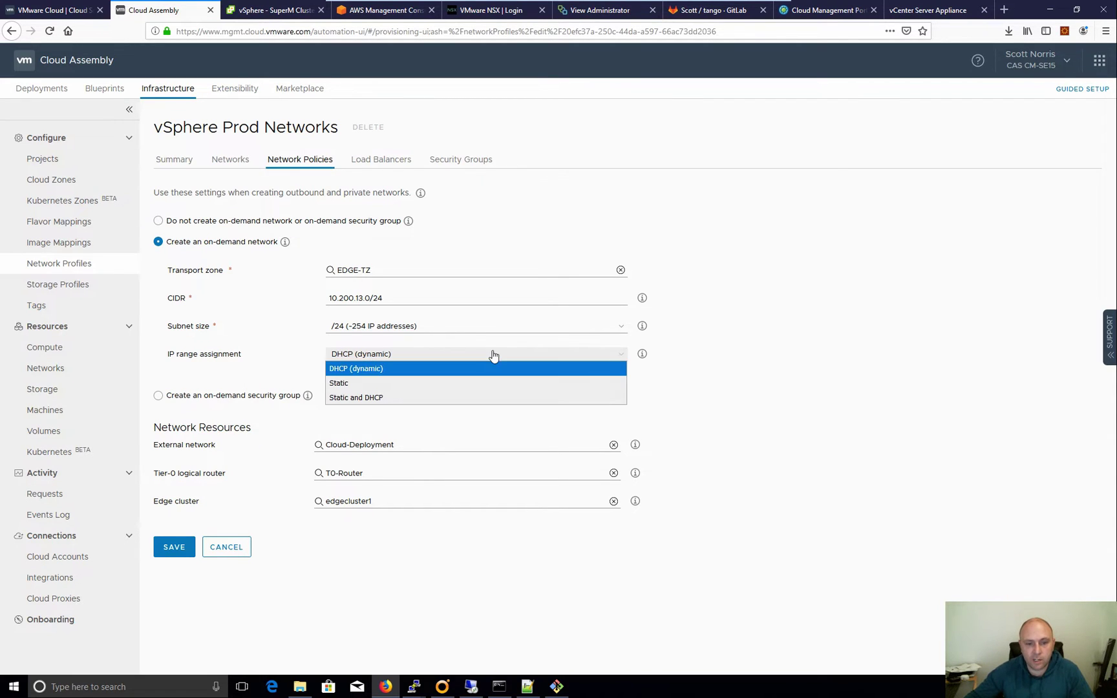
left_click(738, 374)
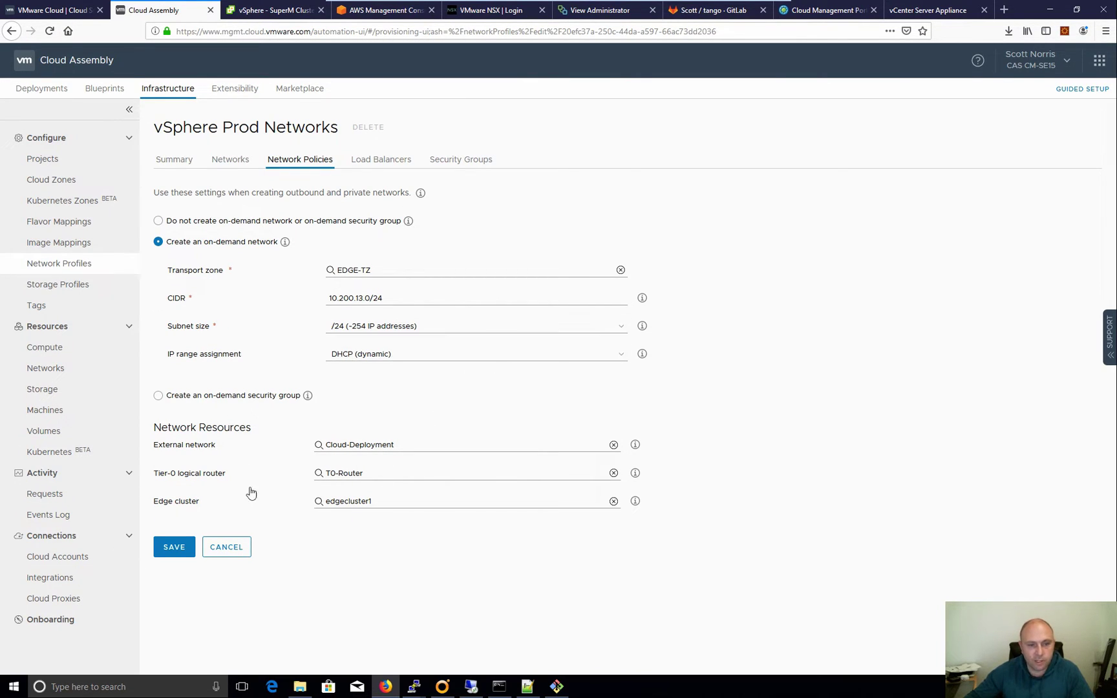
Check the load balancers and security groups of vSphere Prod Networks, and close the profile, discarding any changes
left_click(384, 163)
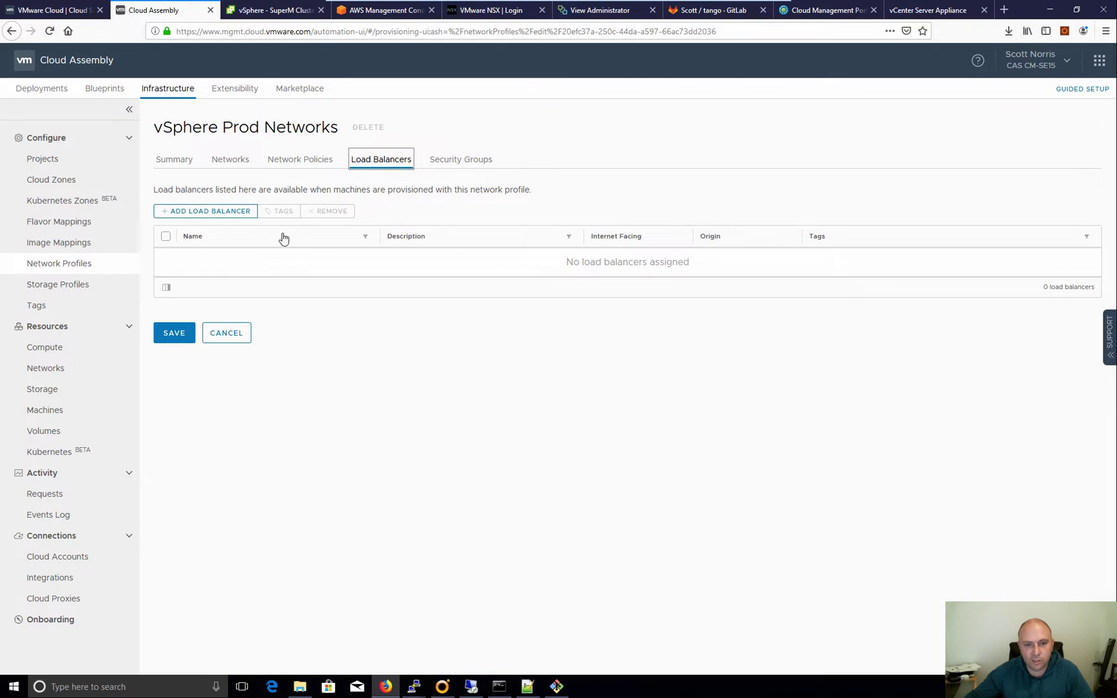
left_click(472, 160)
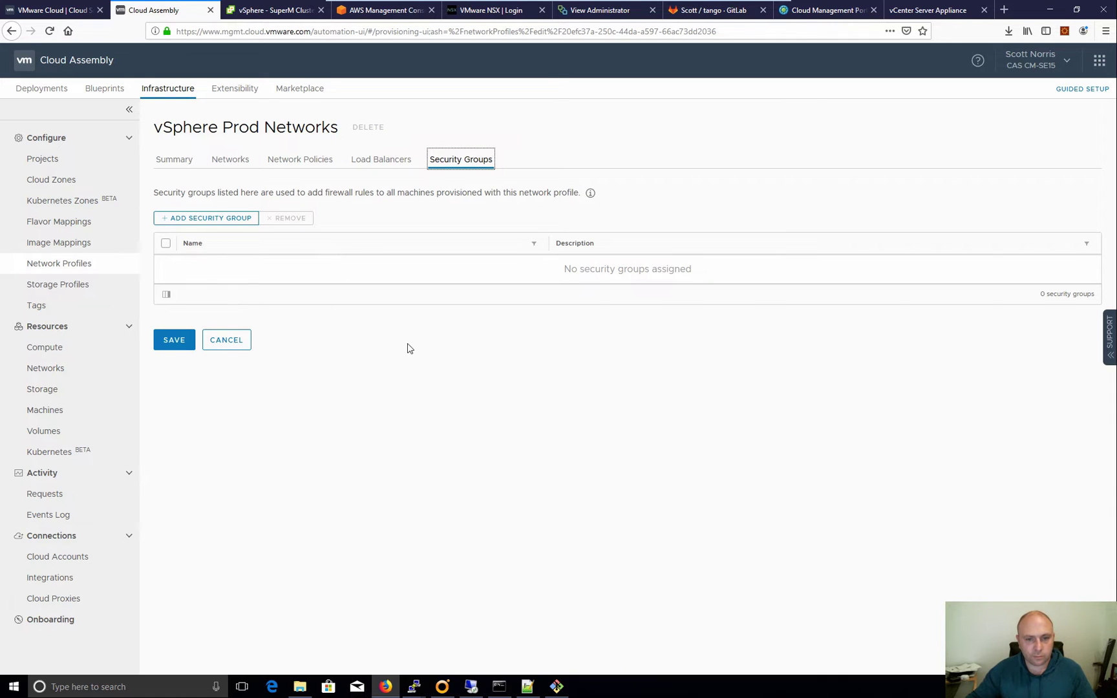
left_click(234, 342)
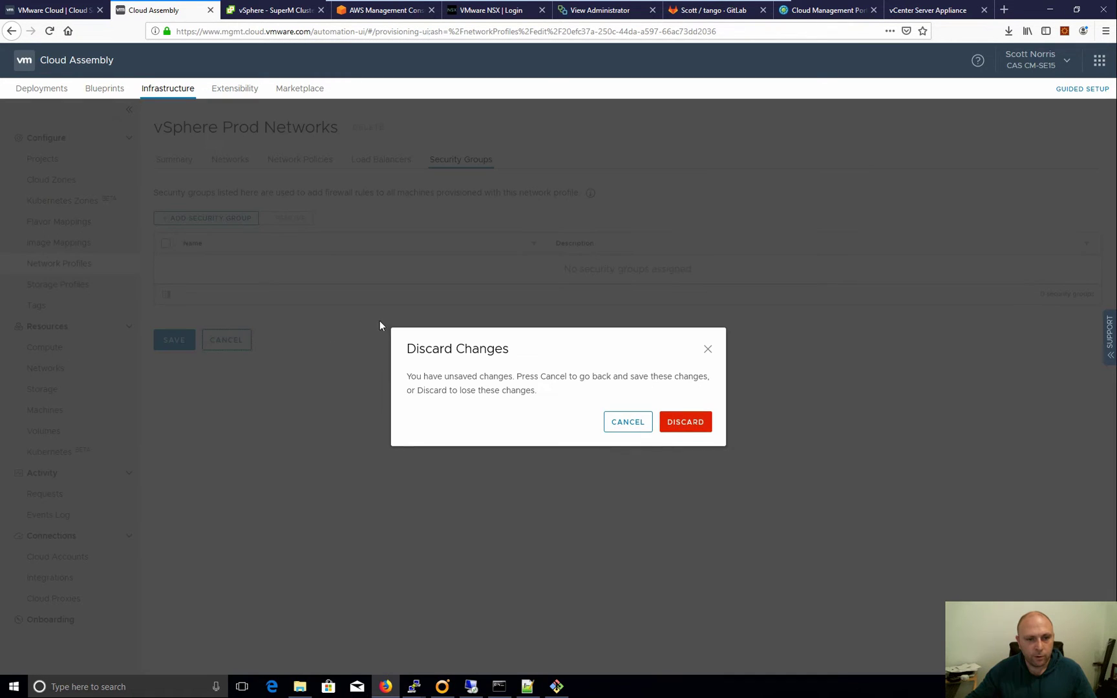
left_click(693, 424)
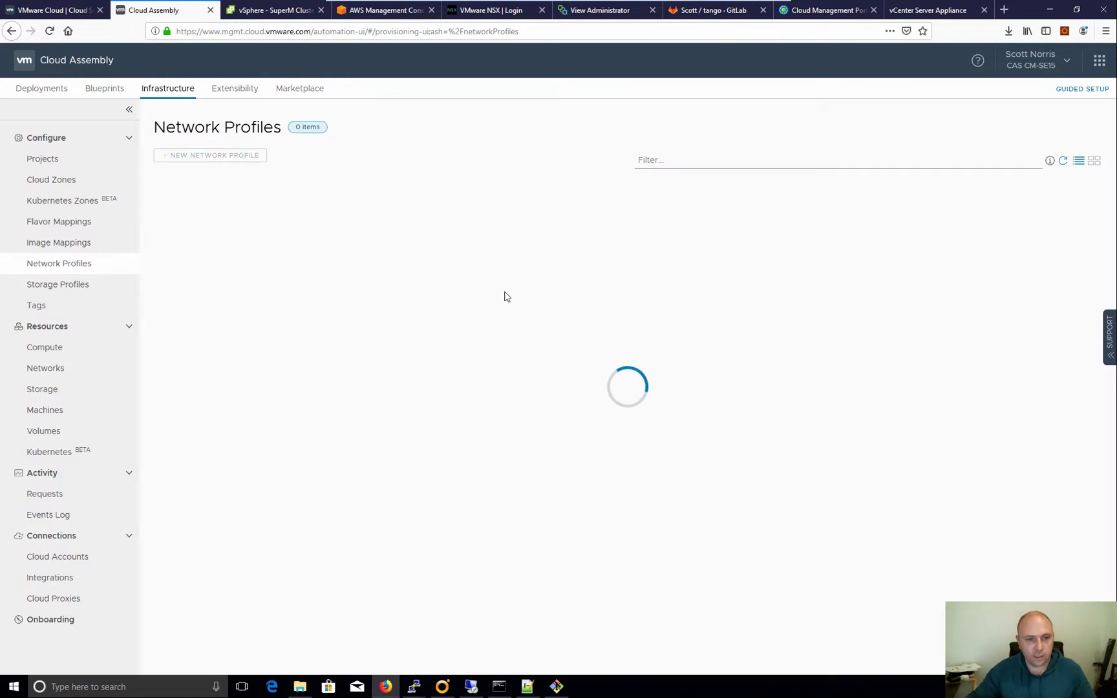
Open the AWS Prod Network profile and review its capability tags, networks and network policies
left_click(254, 206)
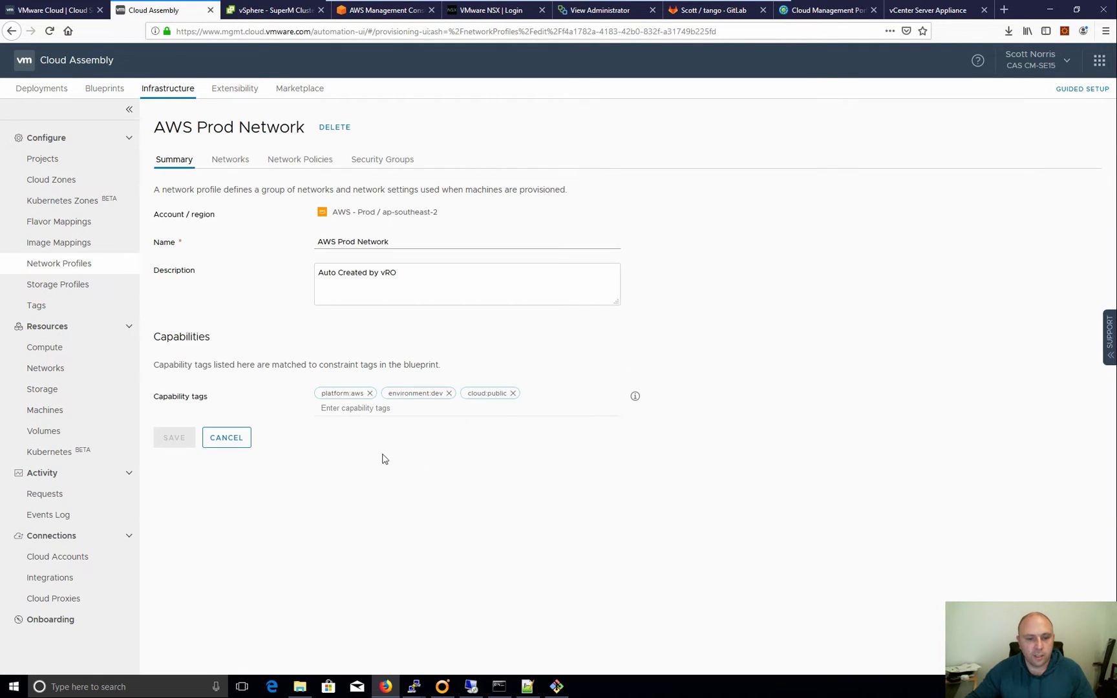
left_click(230, 164)
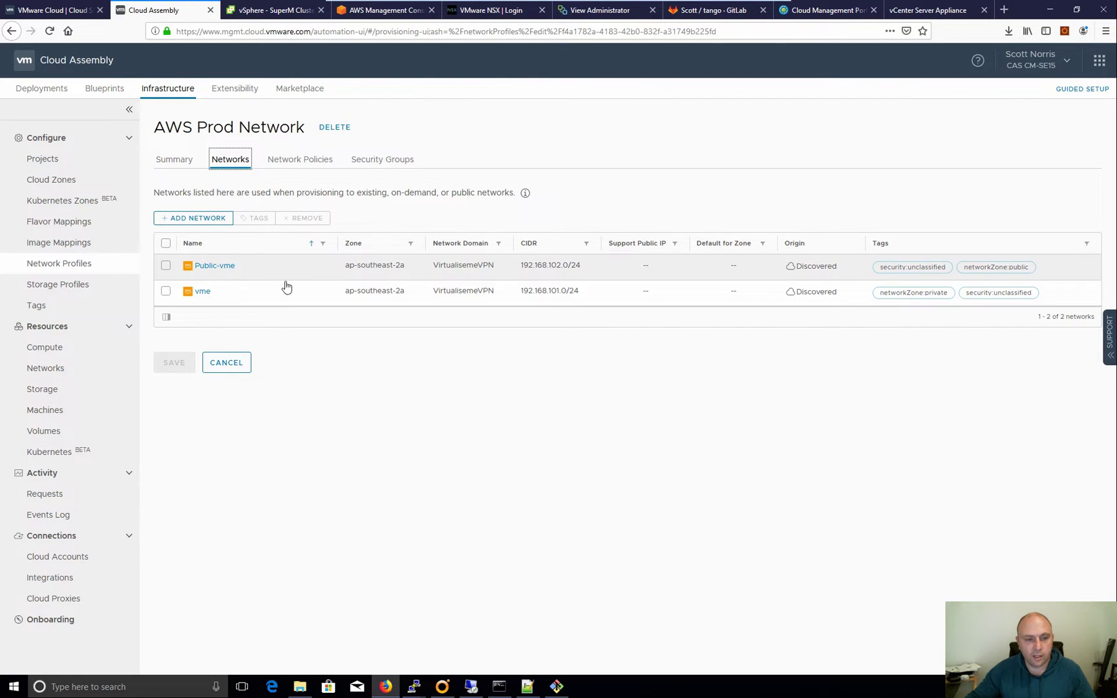
left_click(302, 161)
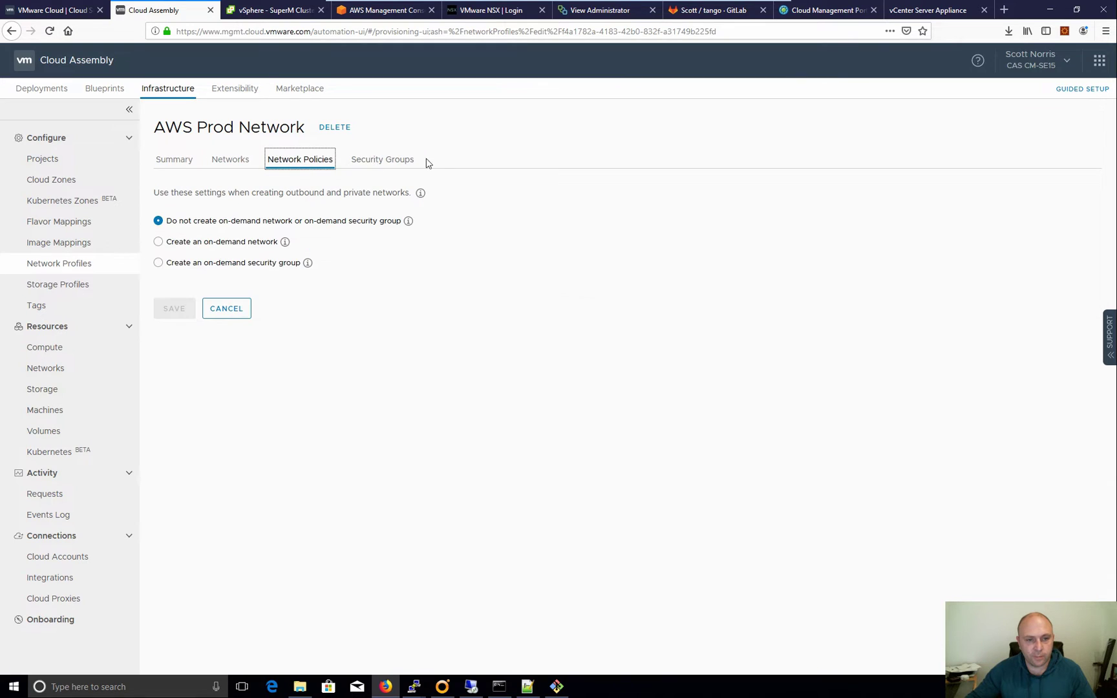
Try the on-demand network and security group policies for AWS Prod Network, check its security groups, and discard the changes
left_click(157, 243)
left_click(159, 342)
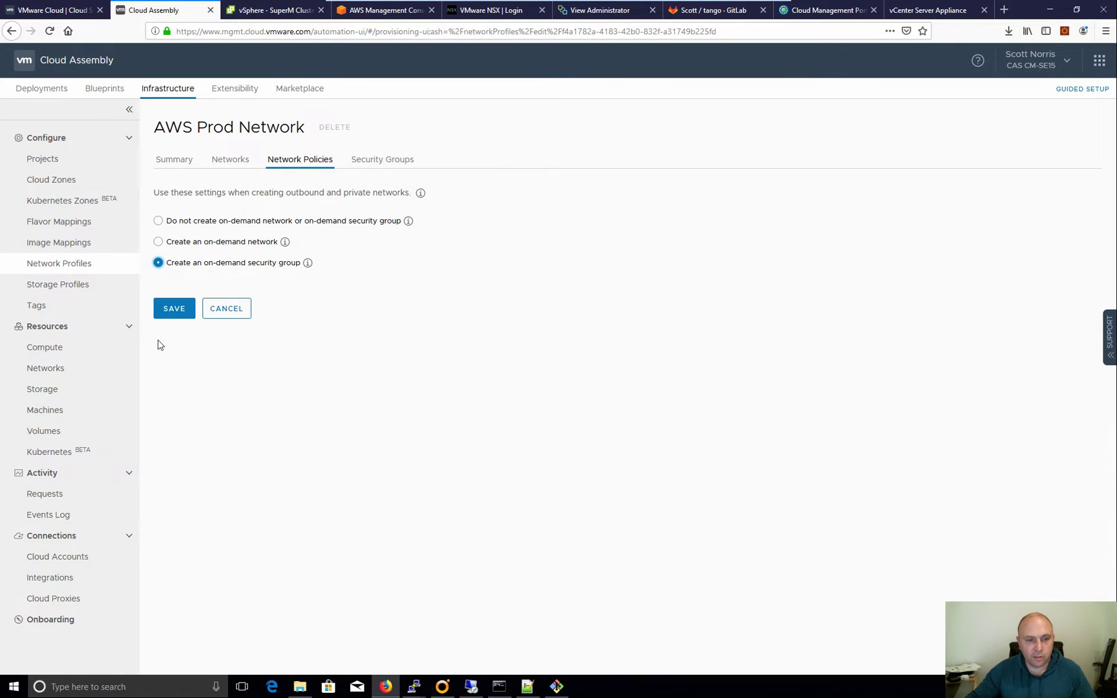
left_click(366, 162)
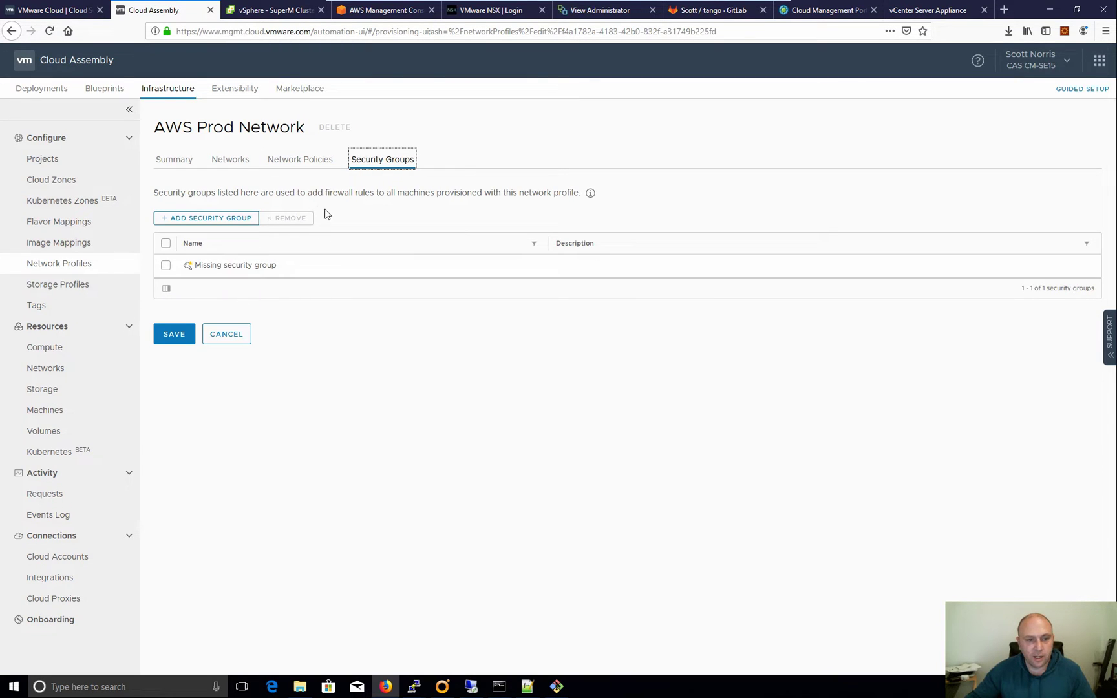
left_click(234, 346)
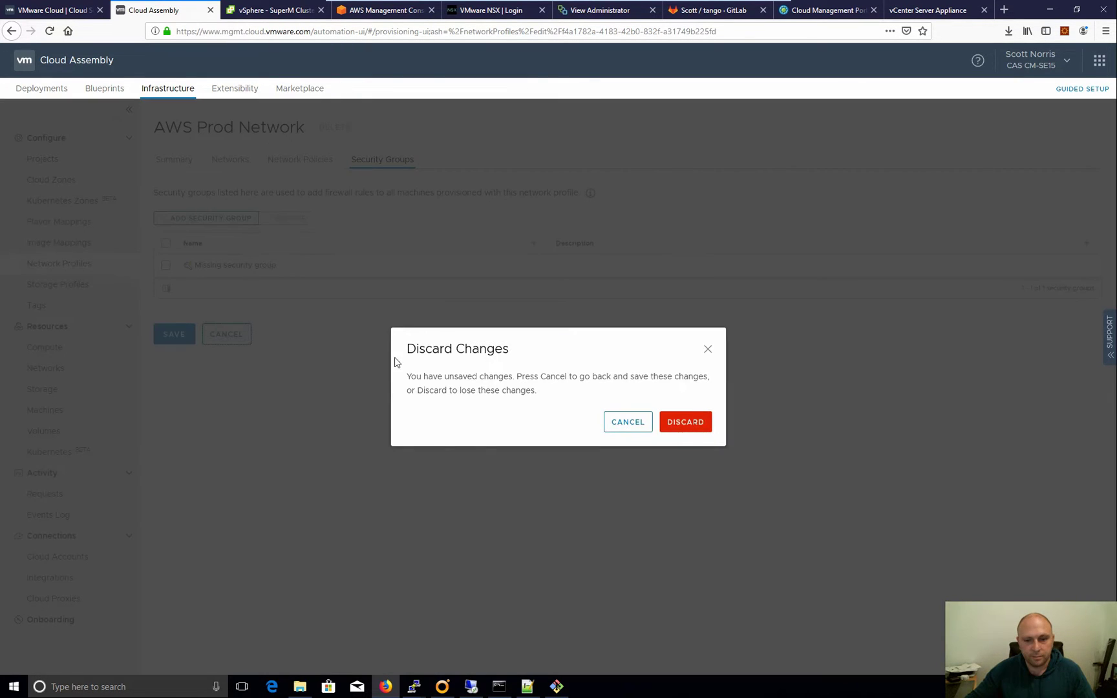
left_click(695, 421)
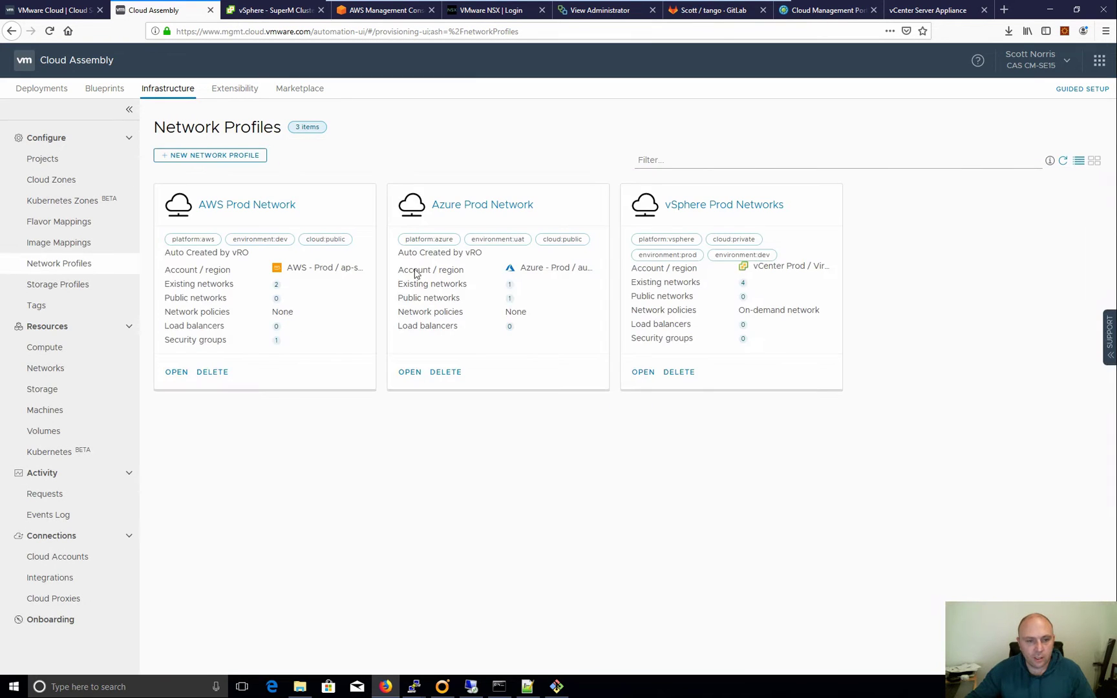
Open the Azure Prod Network profile and review its summary, networks, network policies, load balancers and security groups
left_click(485, 207)
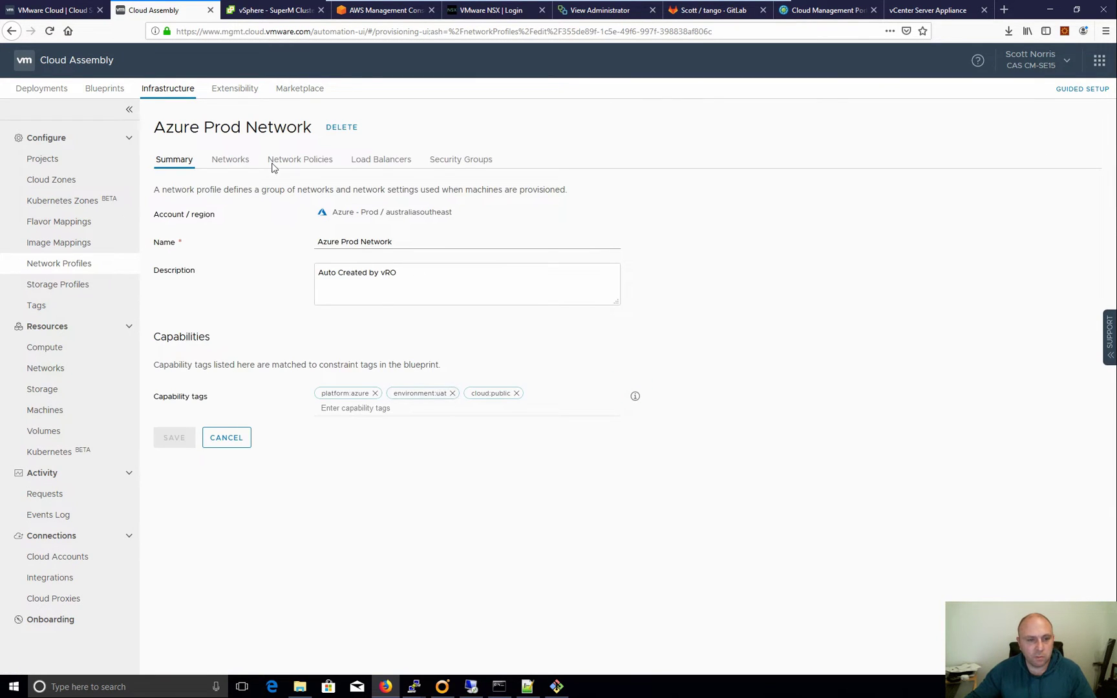
left_click(230, 159)
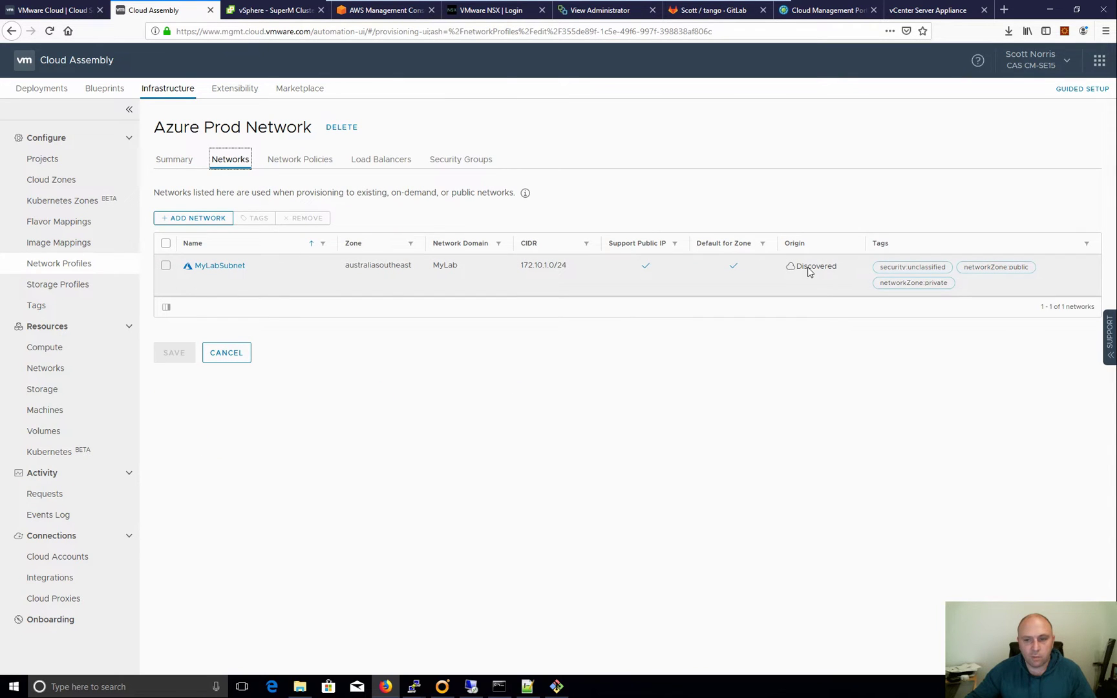
left_click(316, 162)
left_click(375, 163)
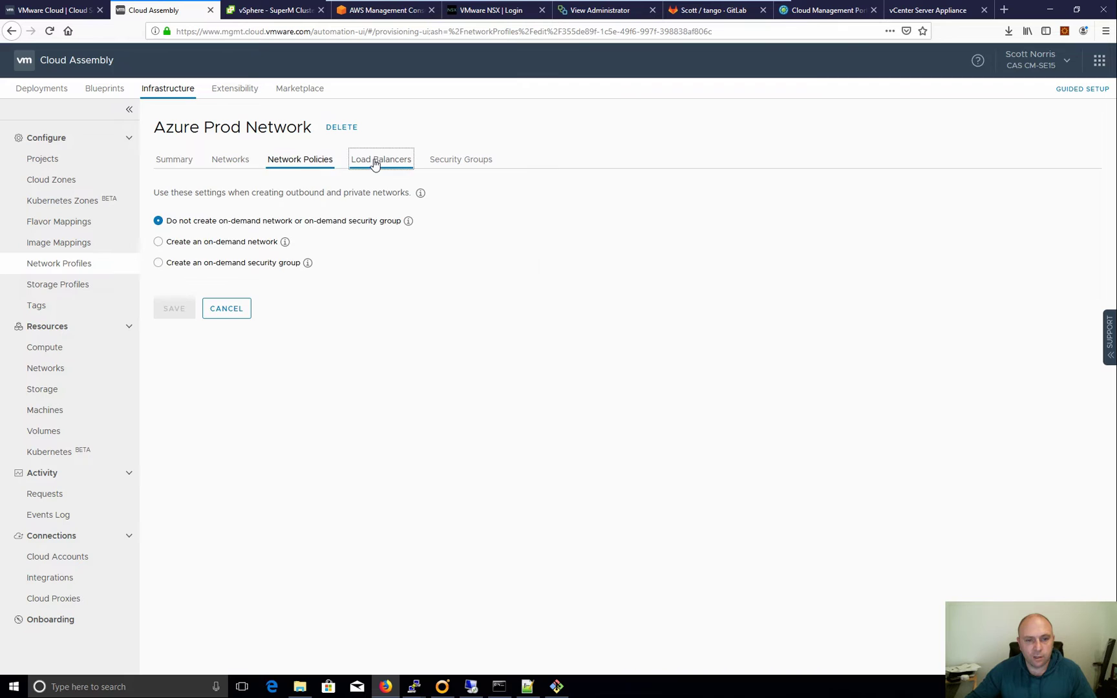
left_click(274, 165)
left_click(460, 163)
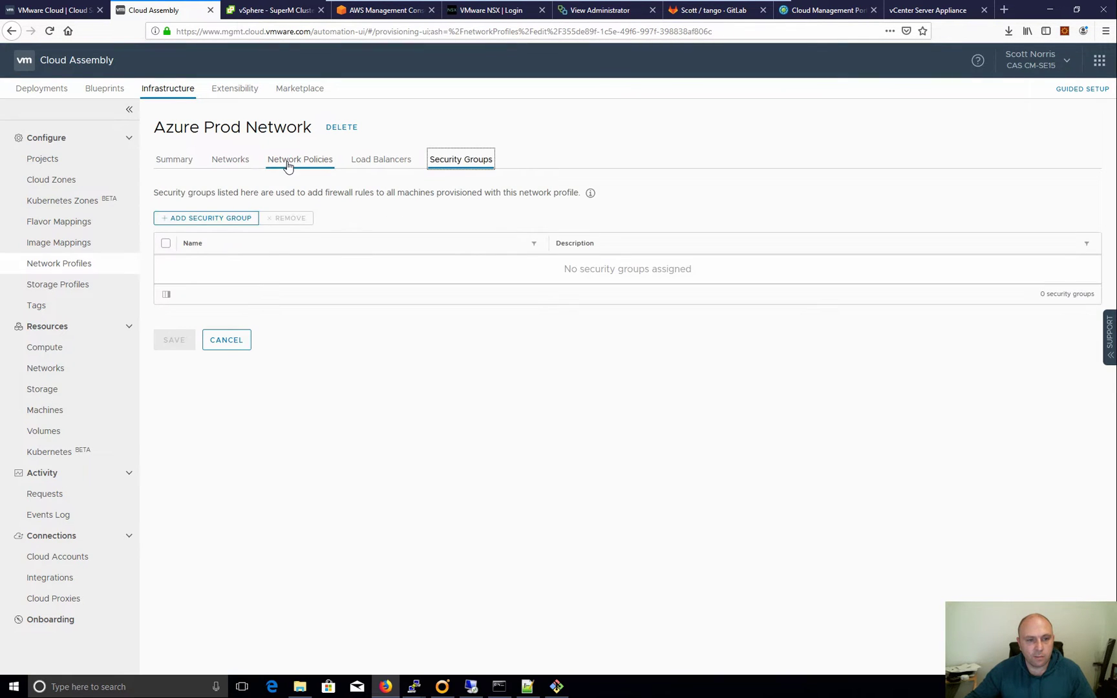
Examine the settings and tags of MyLabSubnet in the Azure Prod Network profile, and close the subnet without saving
left_click(287, 166)
left_click(221, 165)
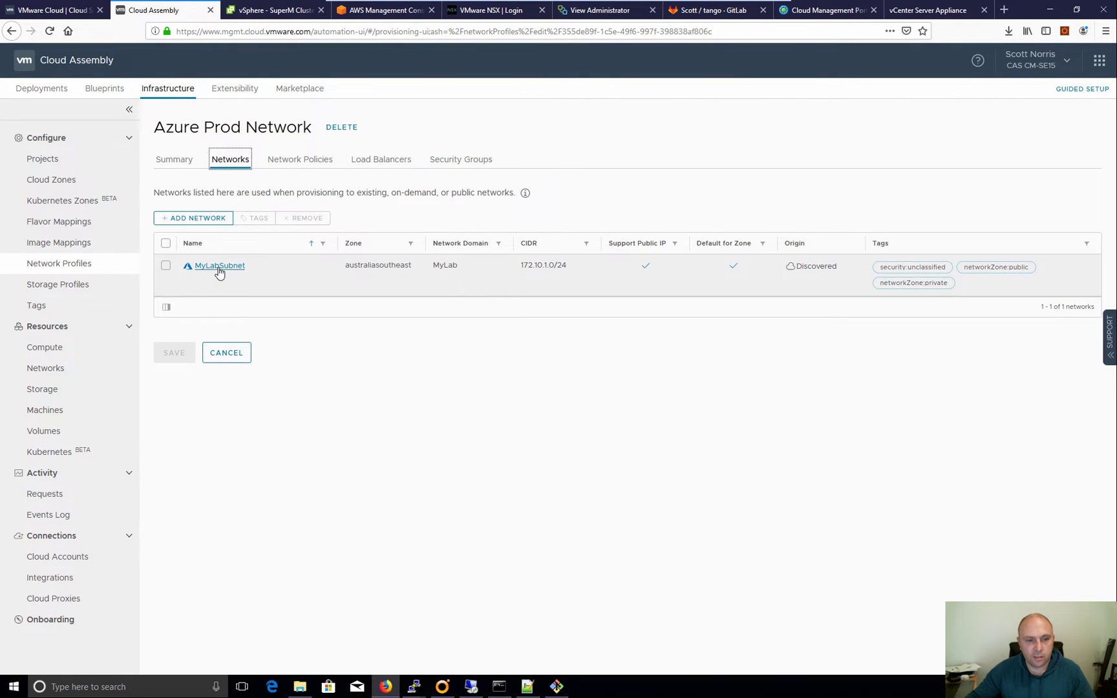
left_click(219, 269)
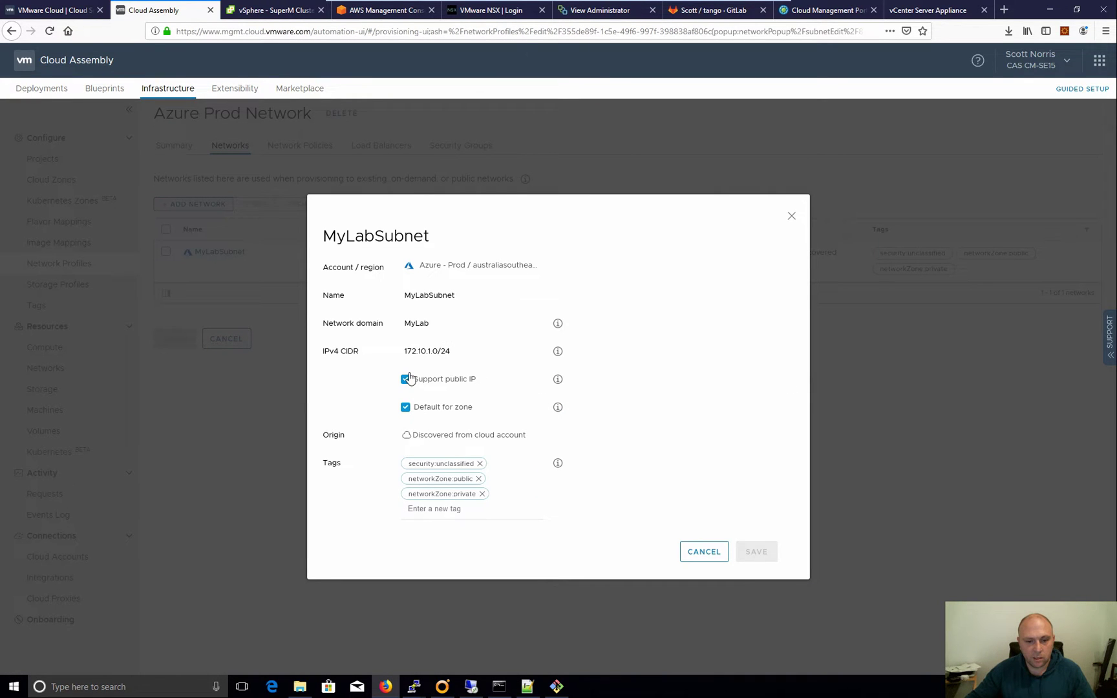
left_click(689, 552)
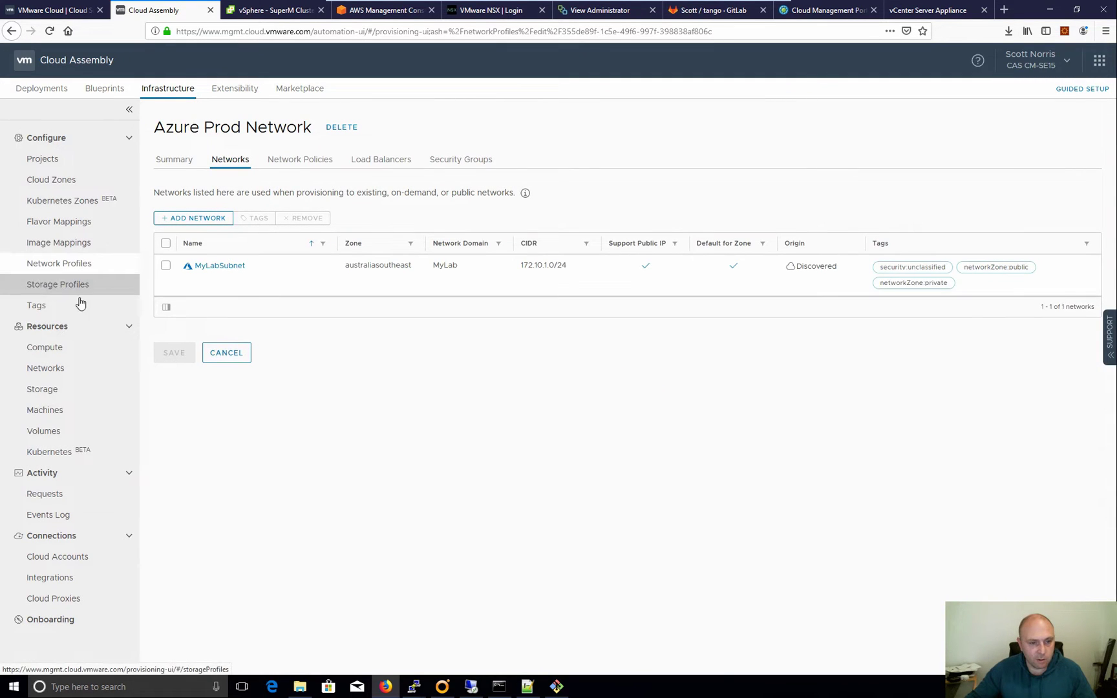
Leave the Azure Prod Network profile and review the AWS Dev storage profile and its volume type options, closing it without changes
left_click(228, 343)
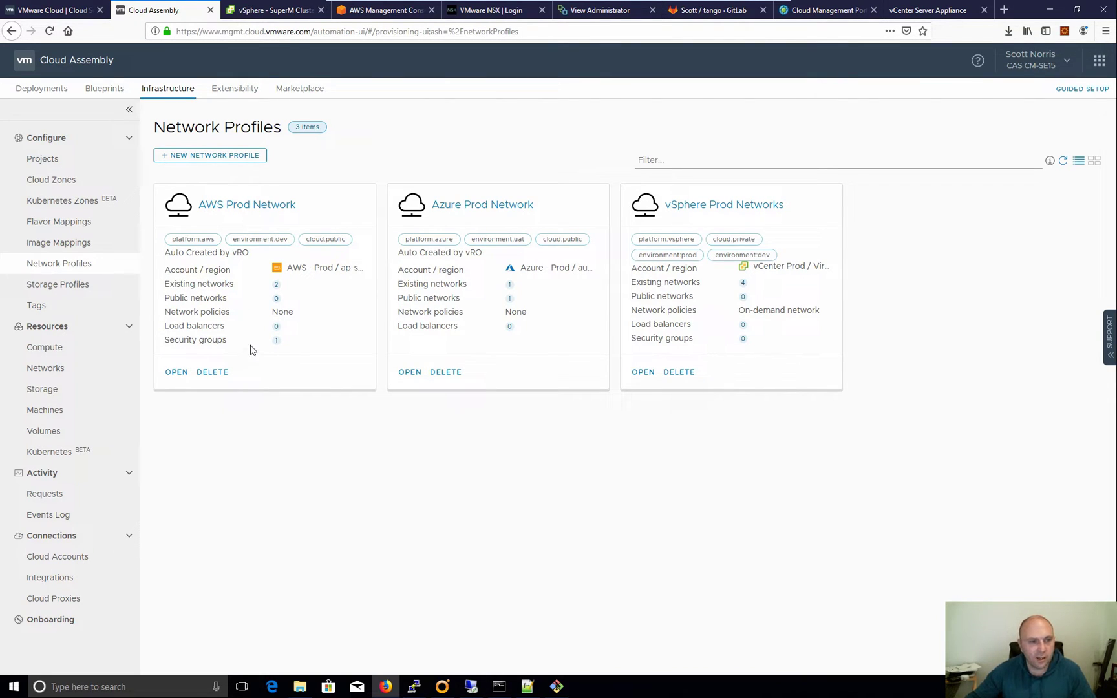
left_click(75, 290)
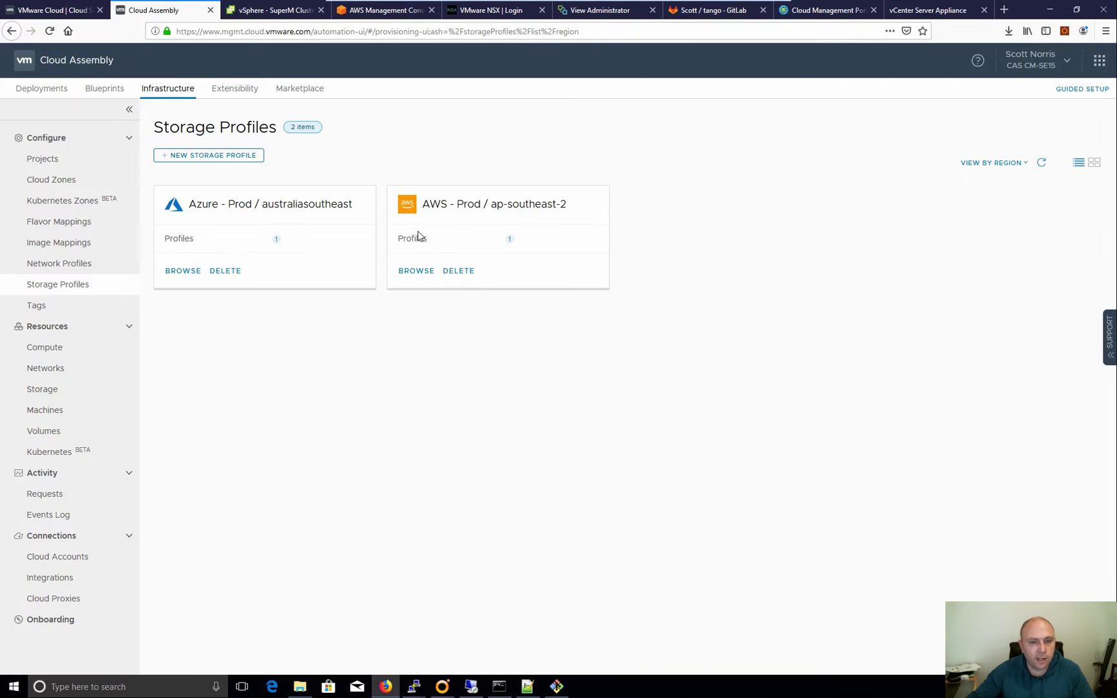
left_click(474, 207)
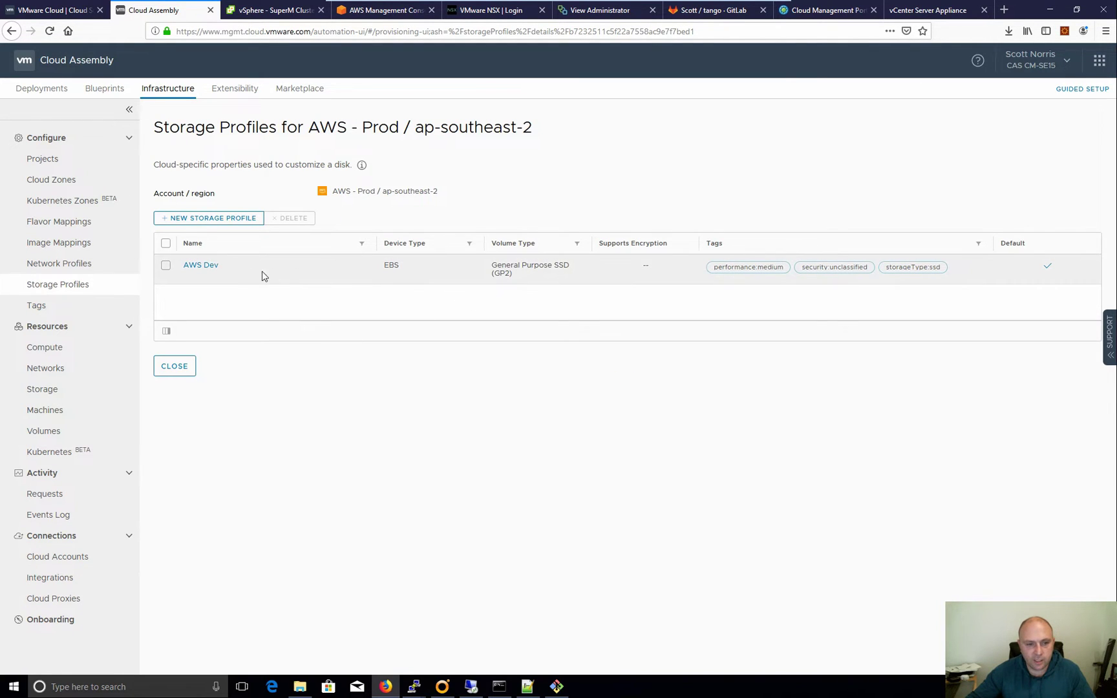
left_click(196, 265)
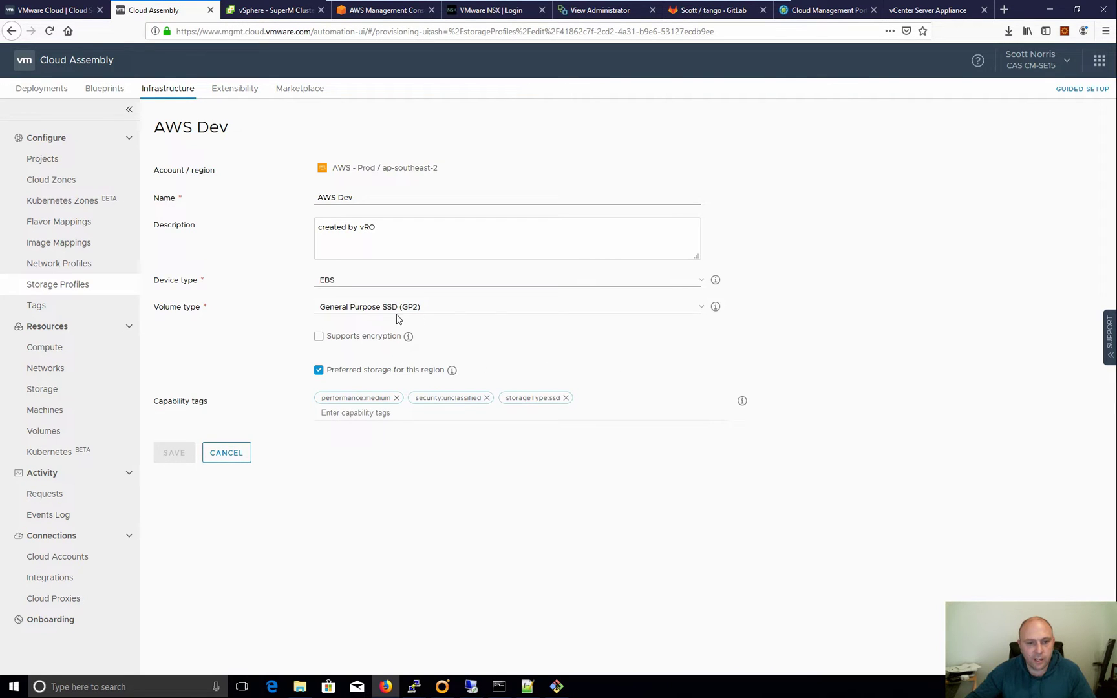
left_click(381, 311)
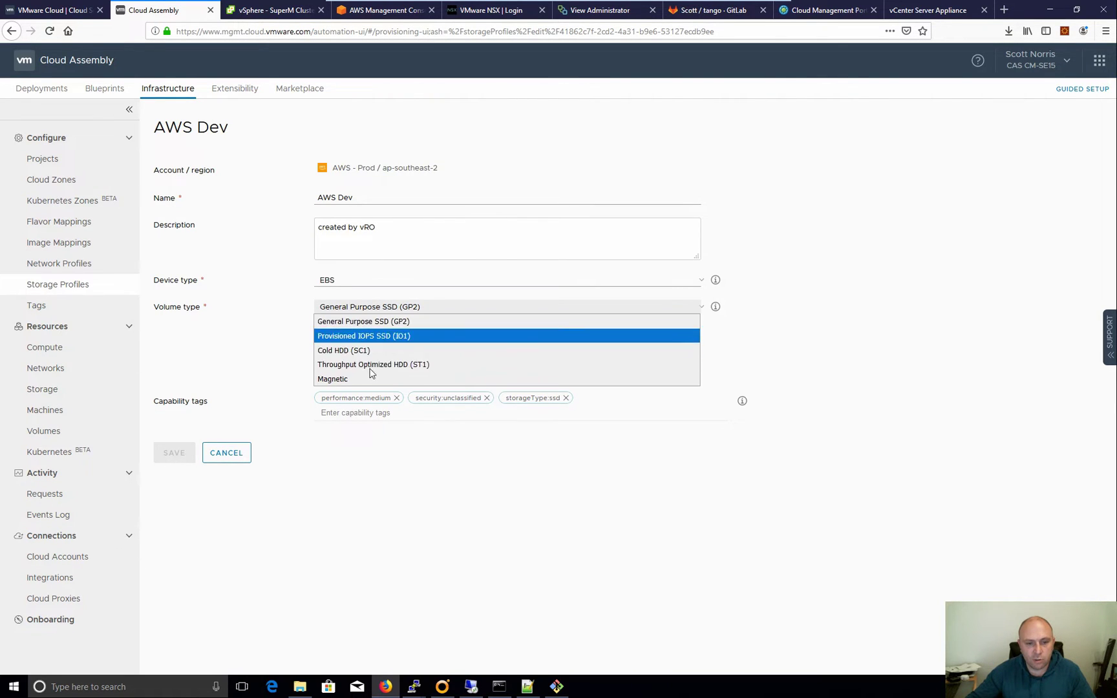
left_click(287, 305)
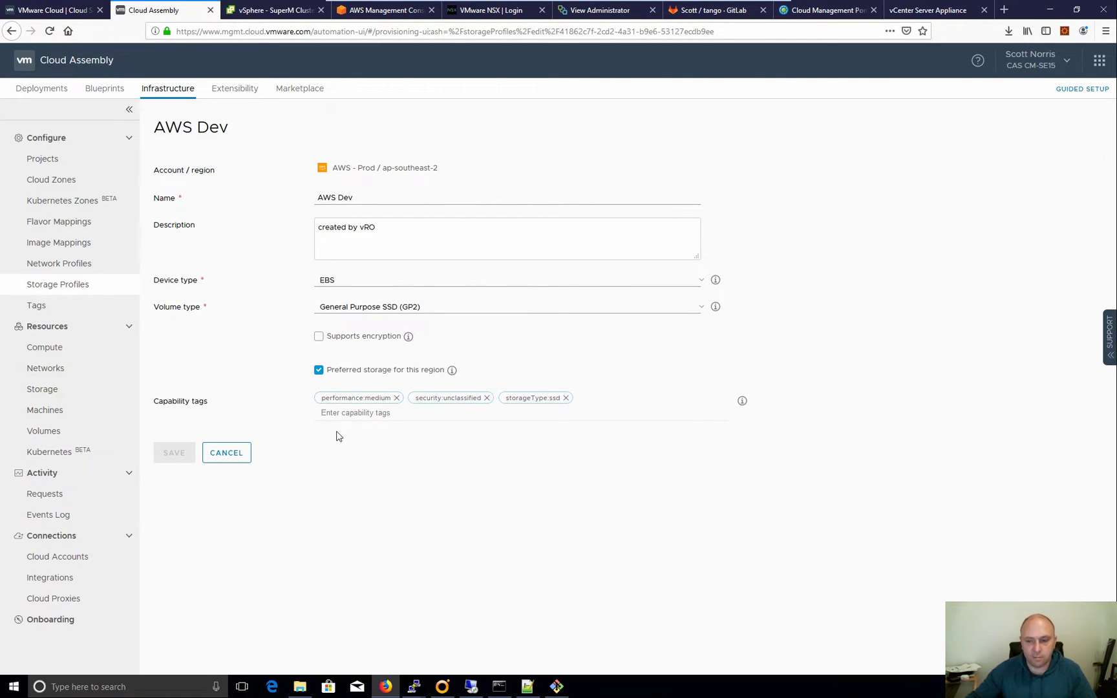
left_click(226, 454)
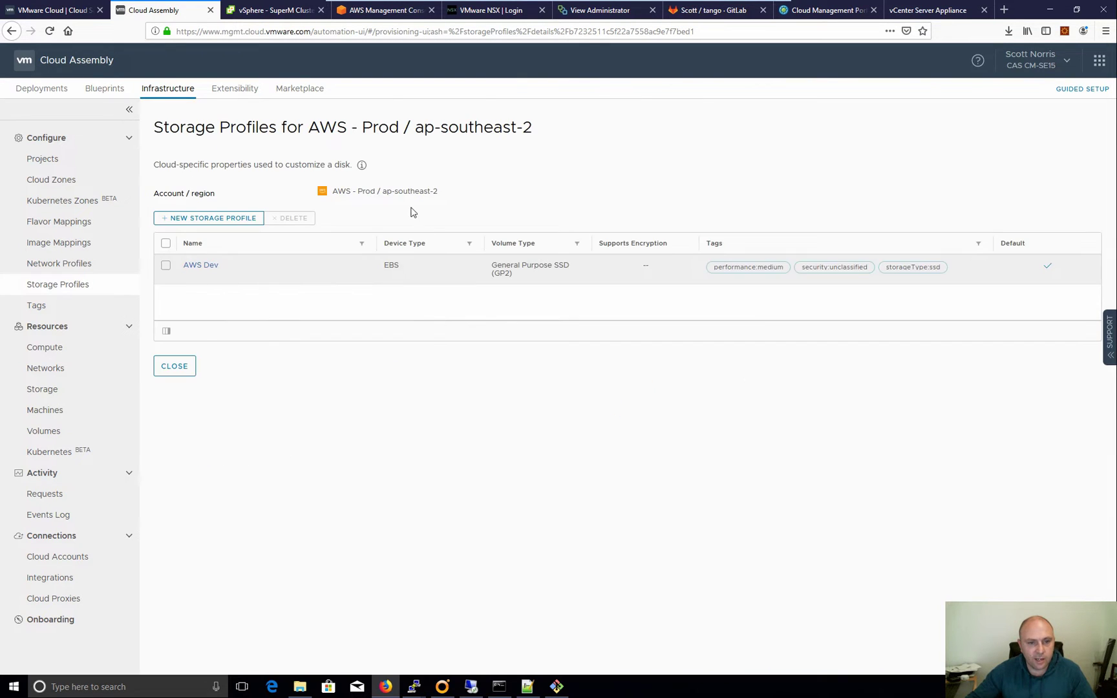
left_click(188, 367)
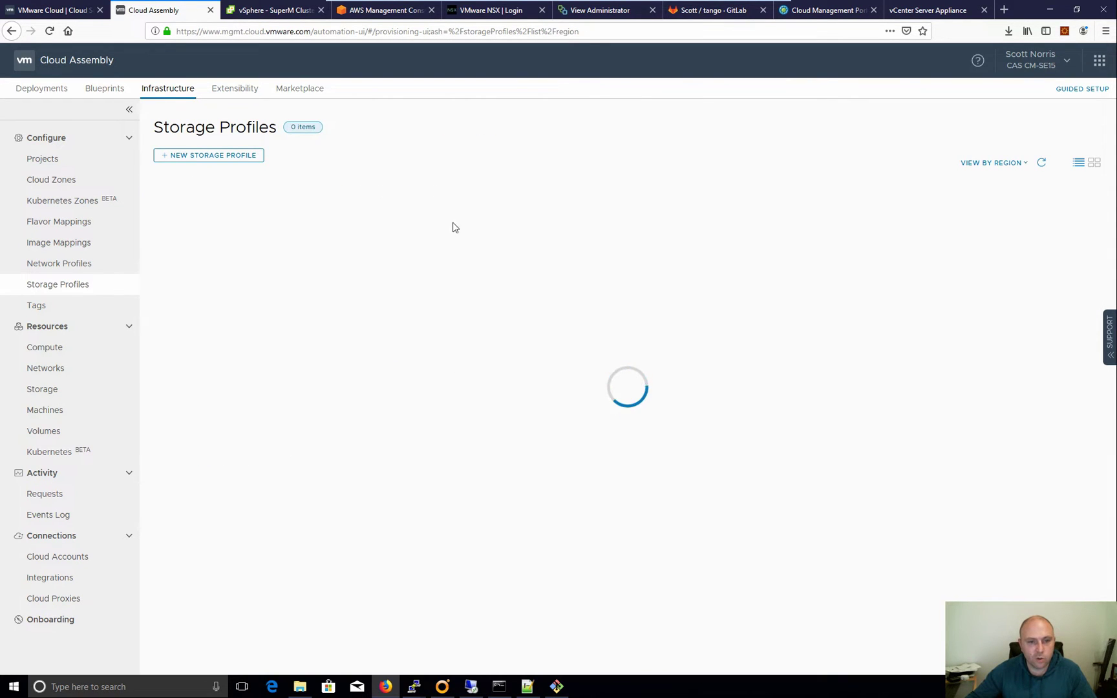
Review the AZURE Dev storage profile with its storage type and disk type options, and close it without saving
left_click(296, 210)
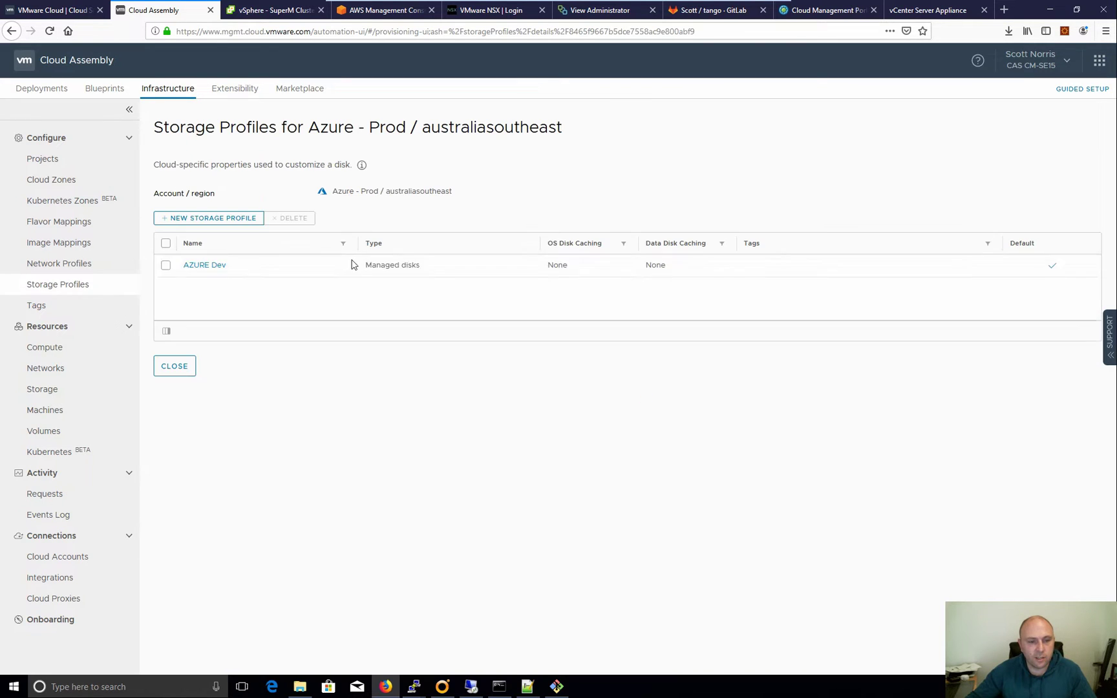
left_click(197, 267)
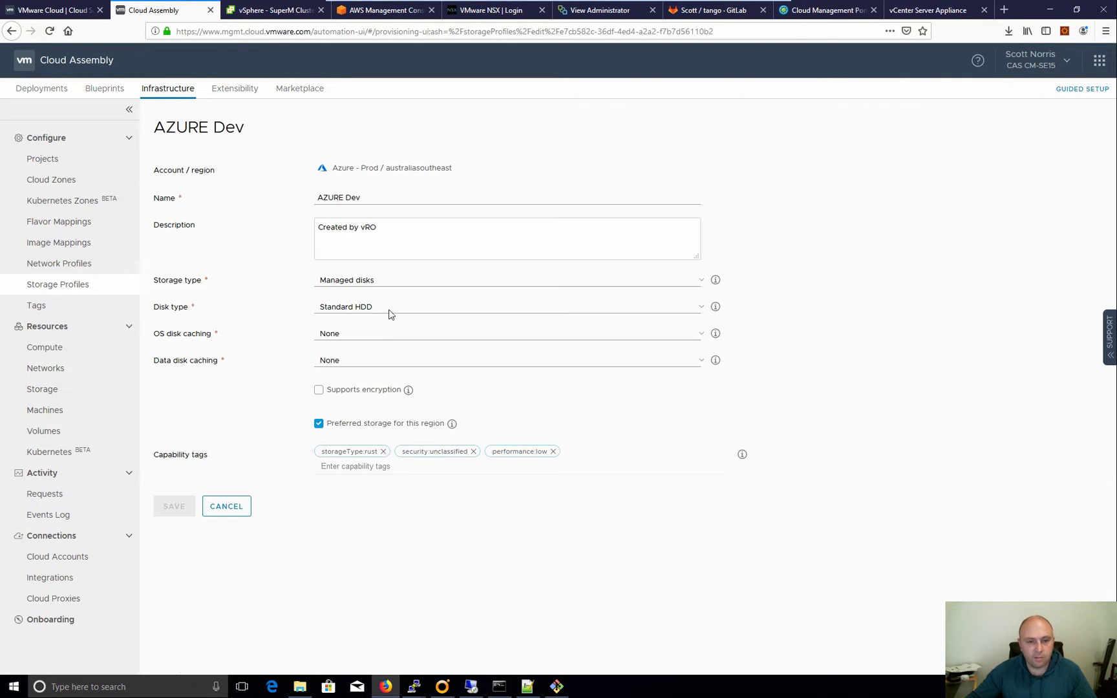
left_click(408, 280)
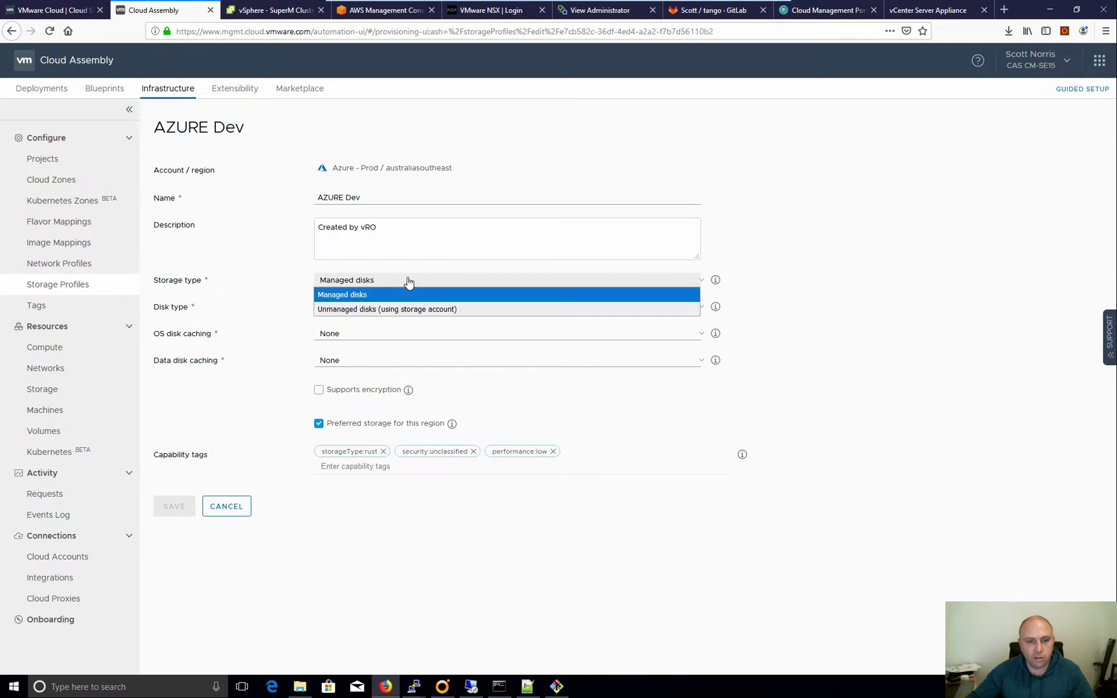
left_click(341, 294)
left_click(377, 309)
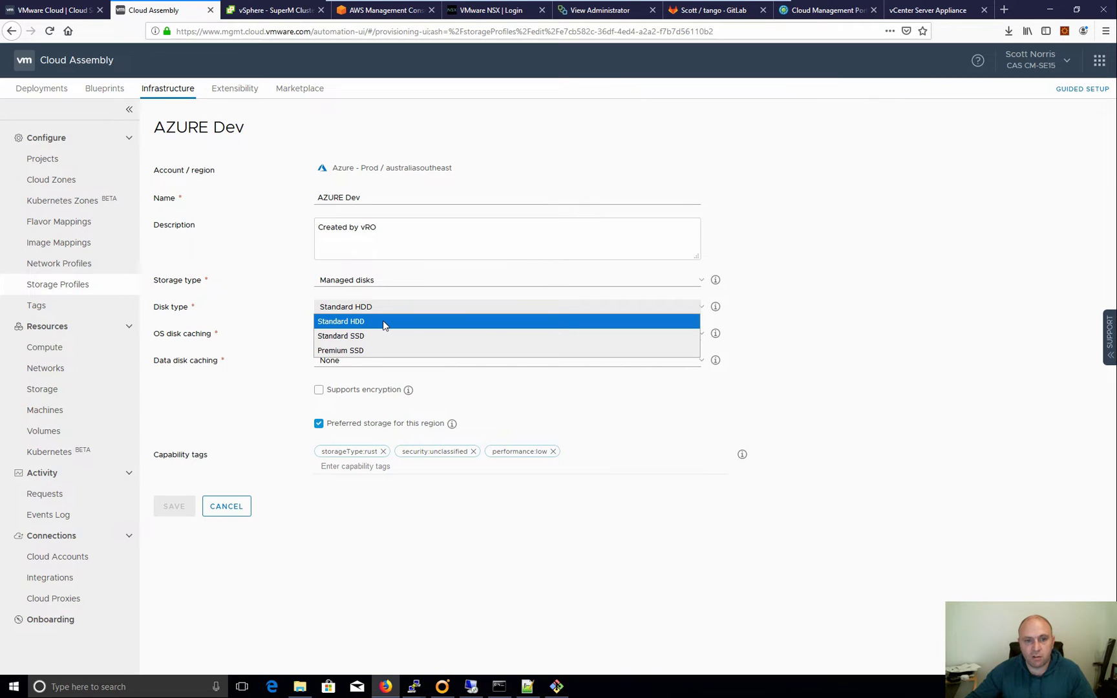
left_click(273, 333)
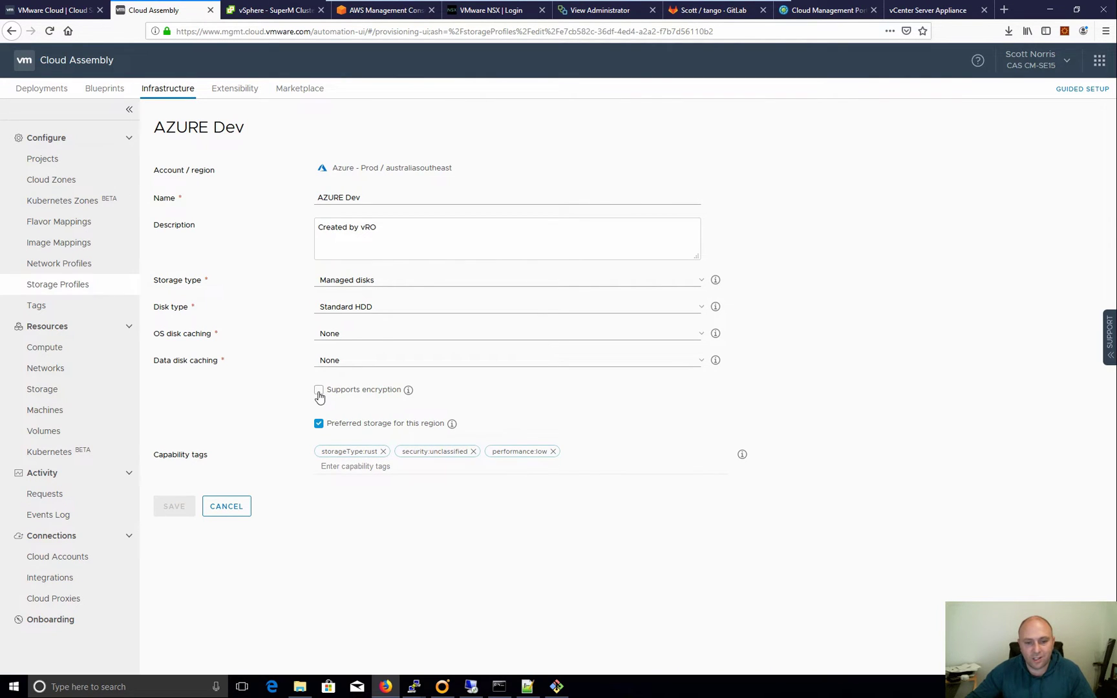
left_click(237, 510)
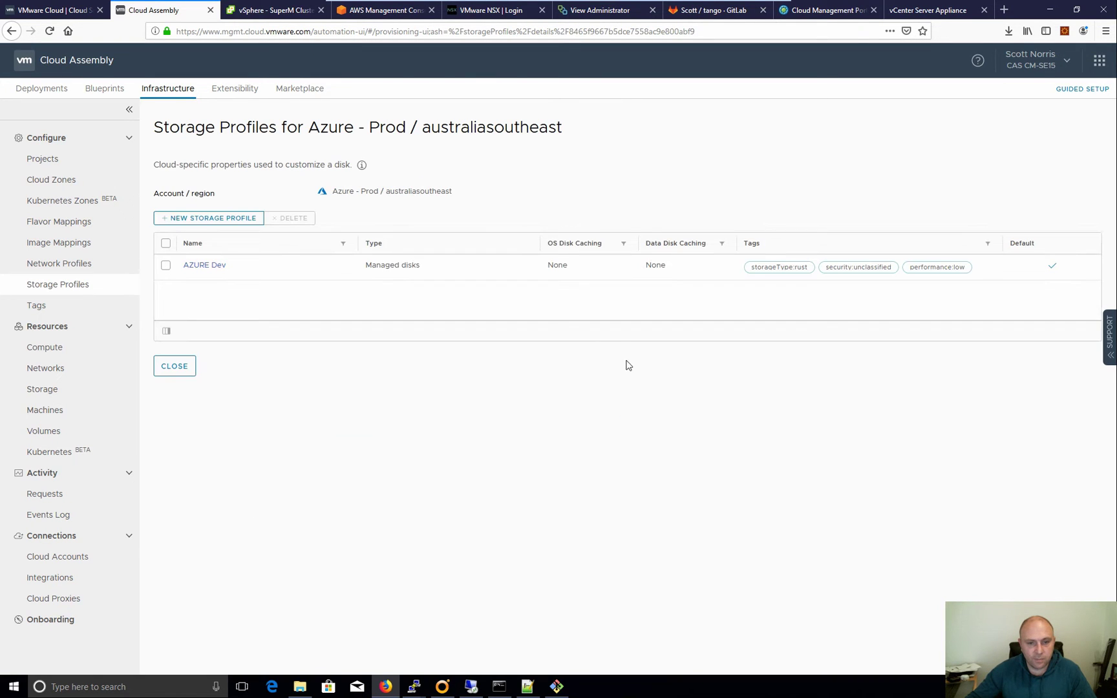
left_click(171, 371)
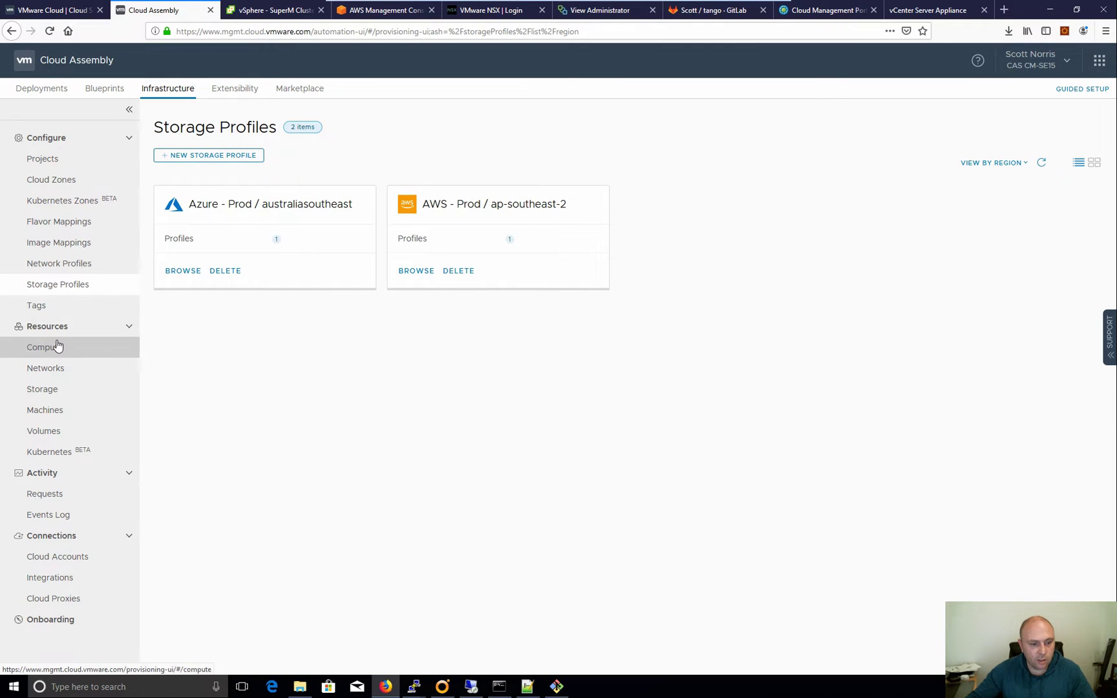
Close the open Ansible Demo blueprint, switch to GitLab and inspect its blueprint.yaml and the other blueprint folders in the tango repository
left_click(102, 92)
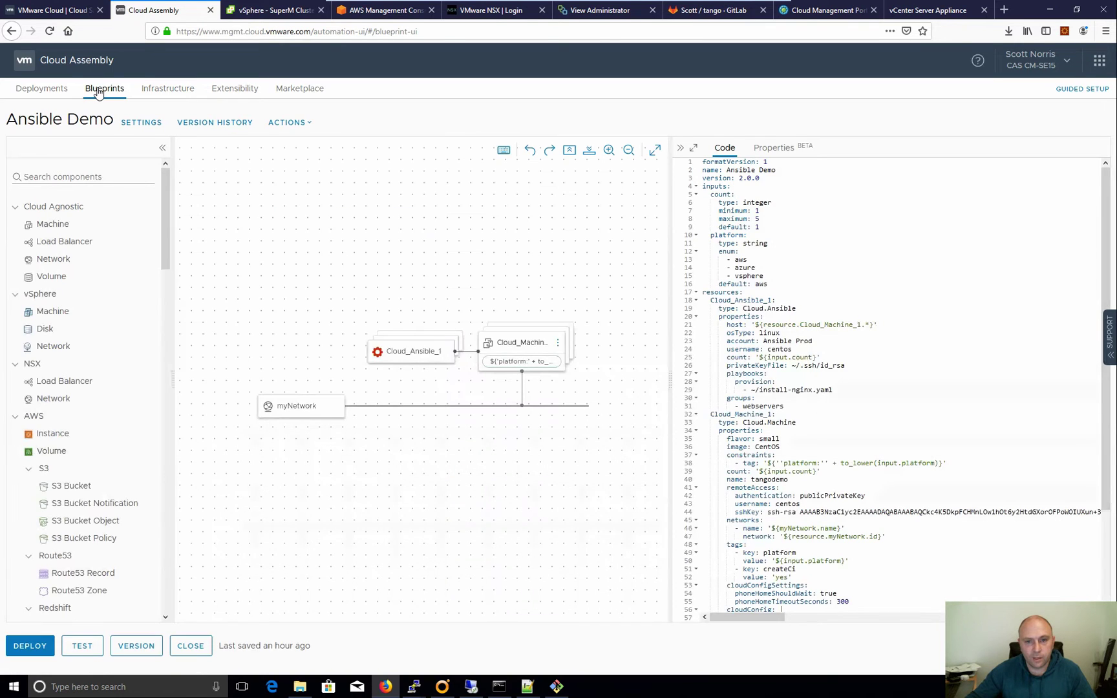
left_click(191, 647)
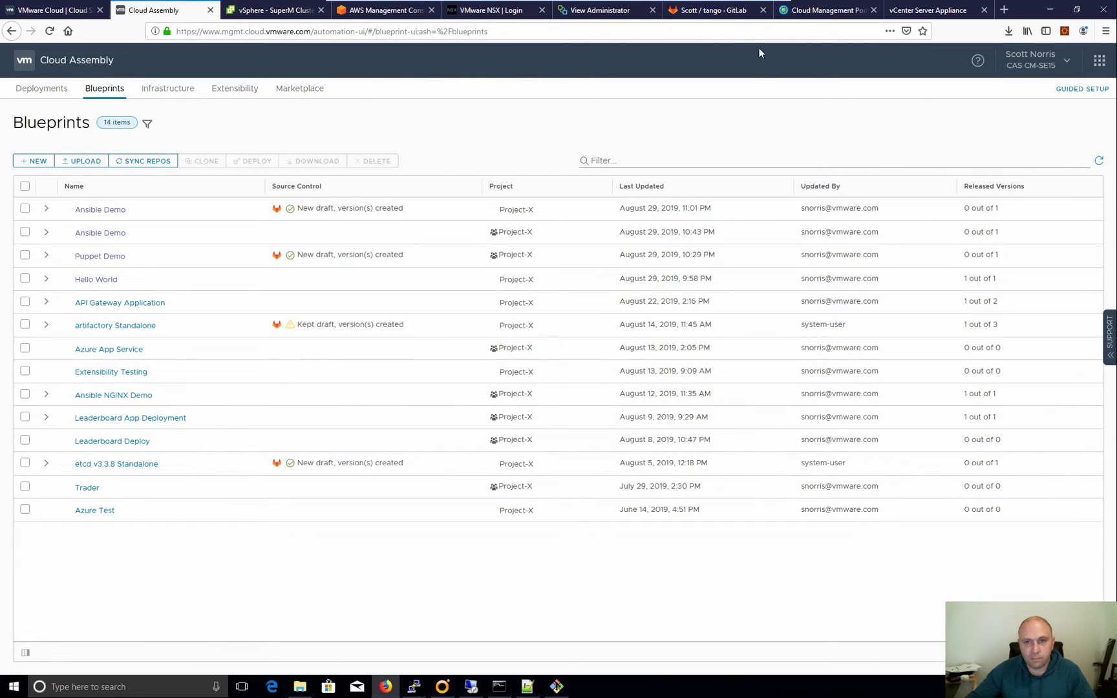
left_click(714, 11)
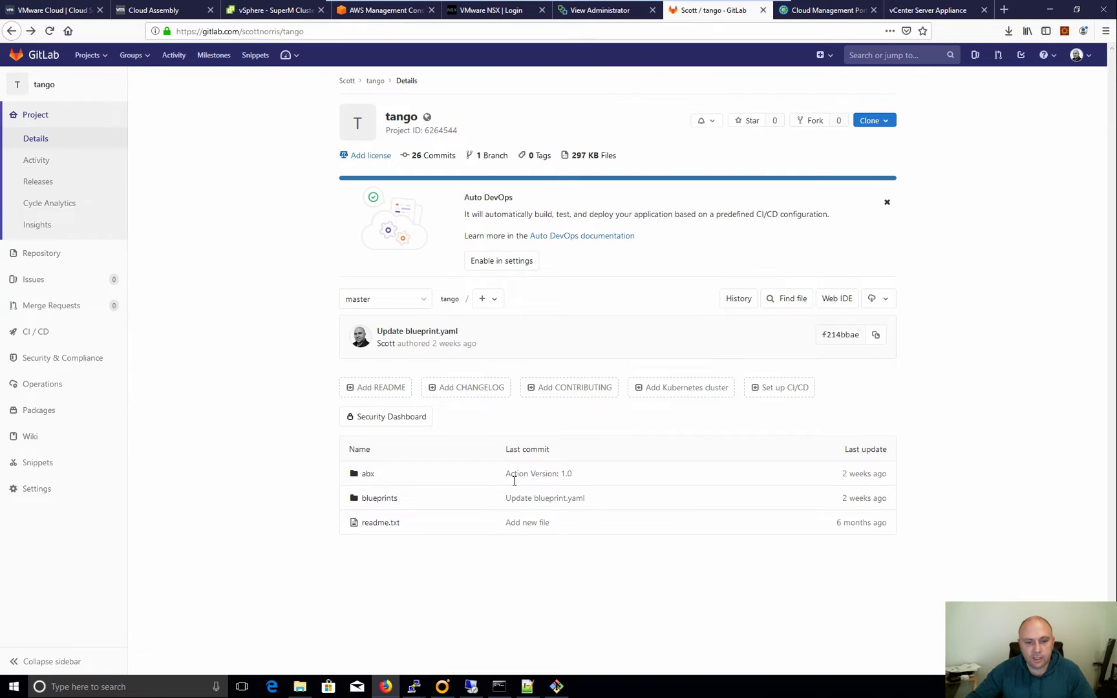
left_click(376, 500)
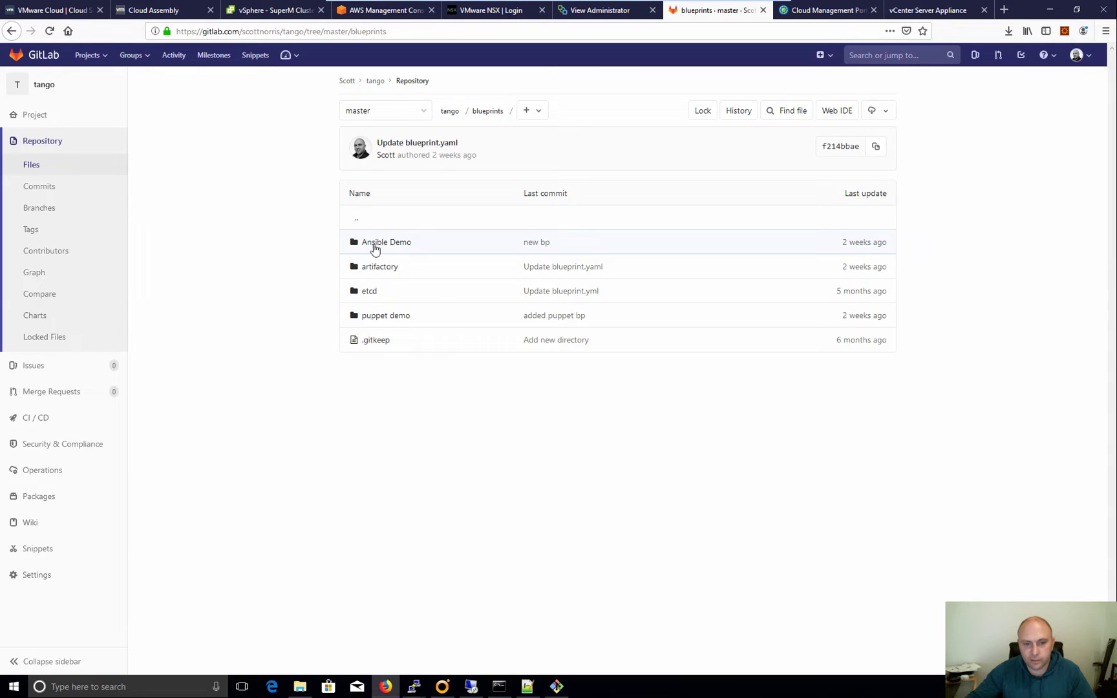
left_click(375, 245)
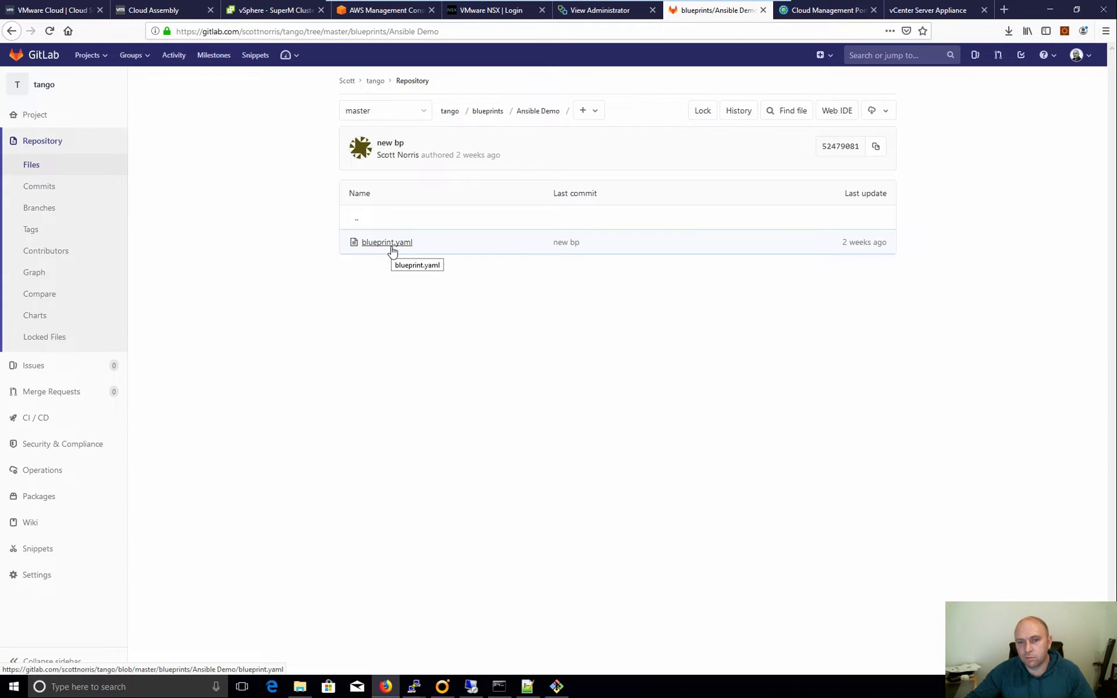
left_click(390, 245)
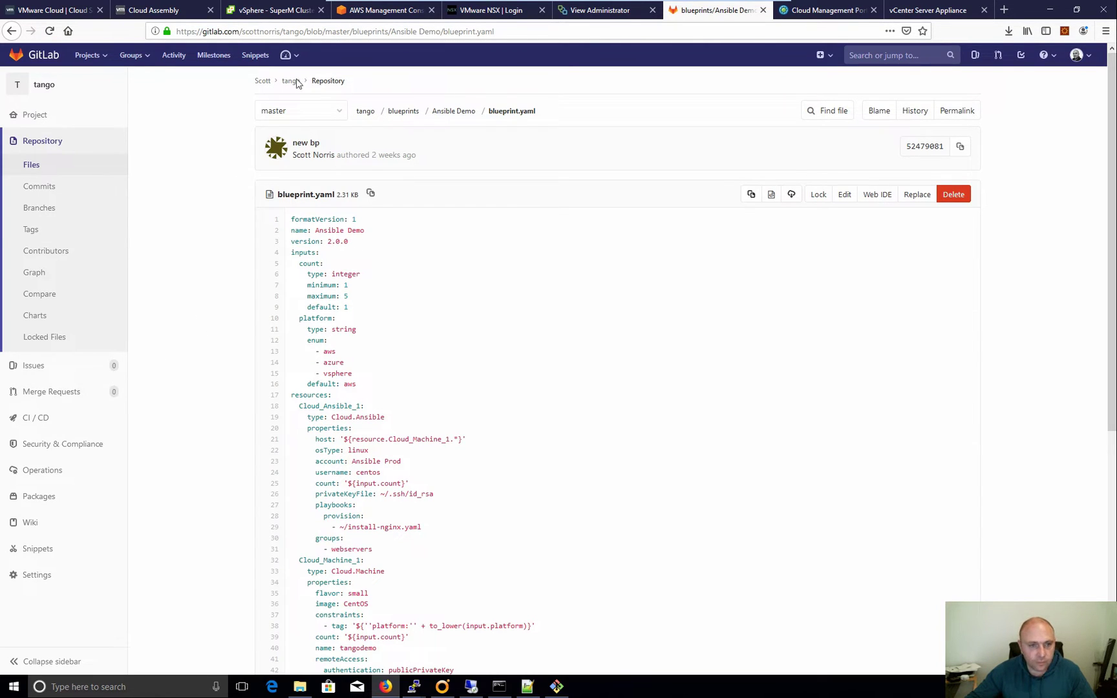
left_click(449, 115)
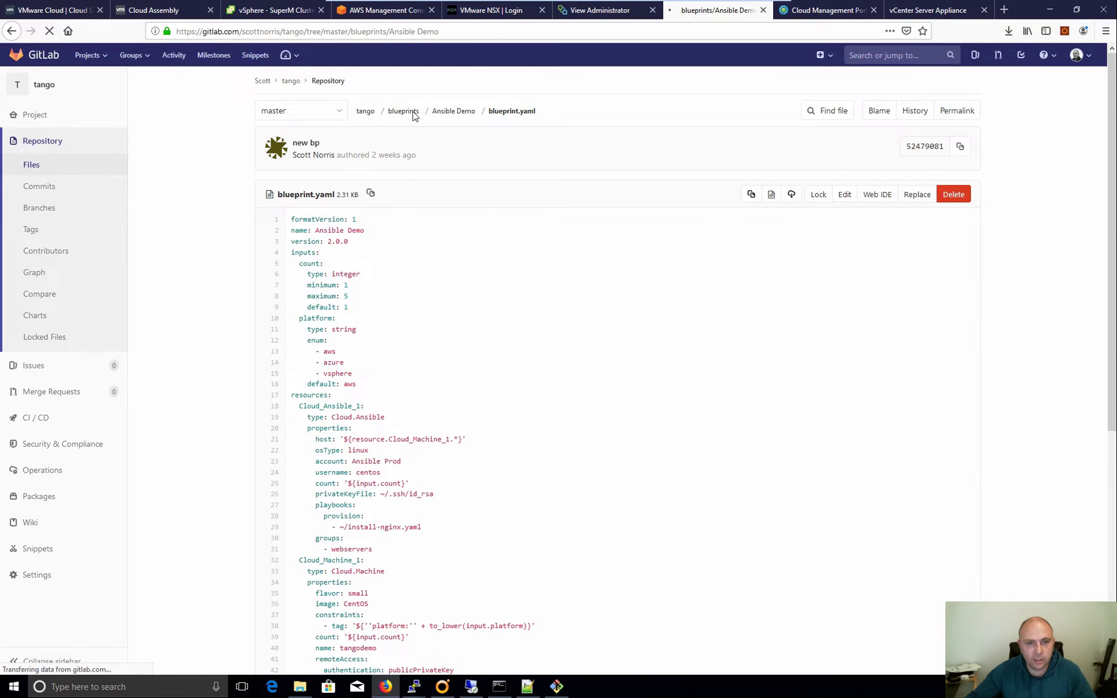
left_click(488, 112)
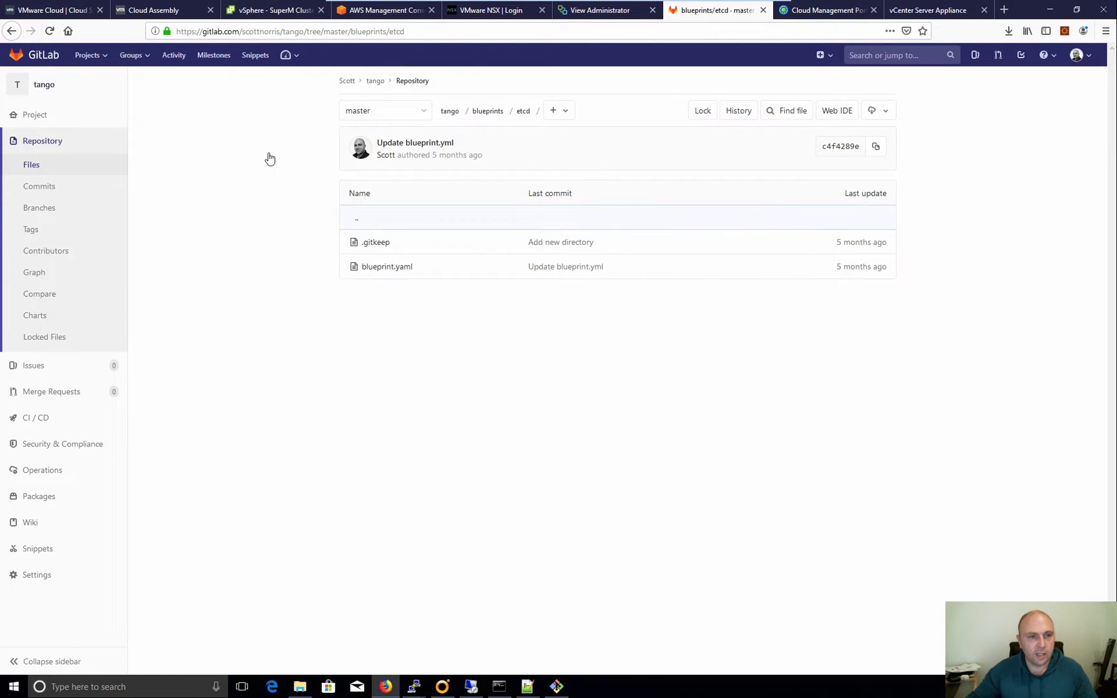
Return to Cloud Assembly, check the Ansible Demo blueprint's source control details, and open the Hello World blueprint to view the Cloud_Machine_1 code
left_click(154, 11)
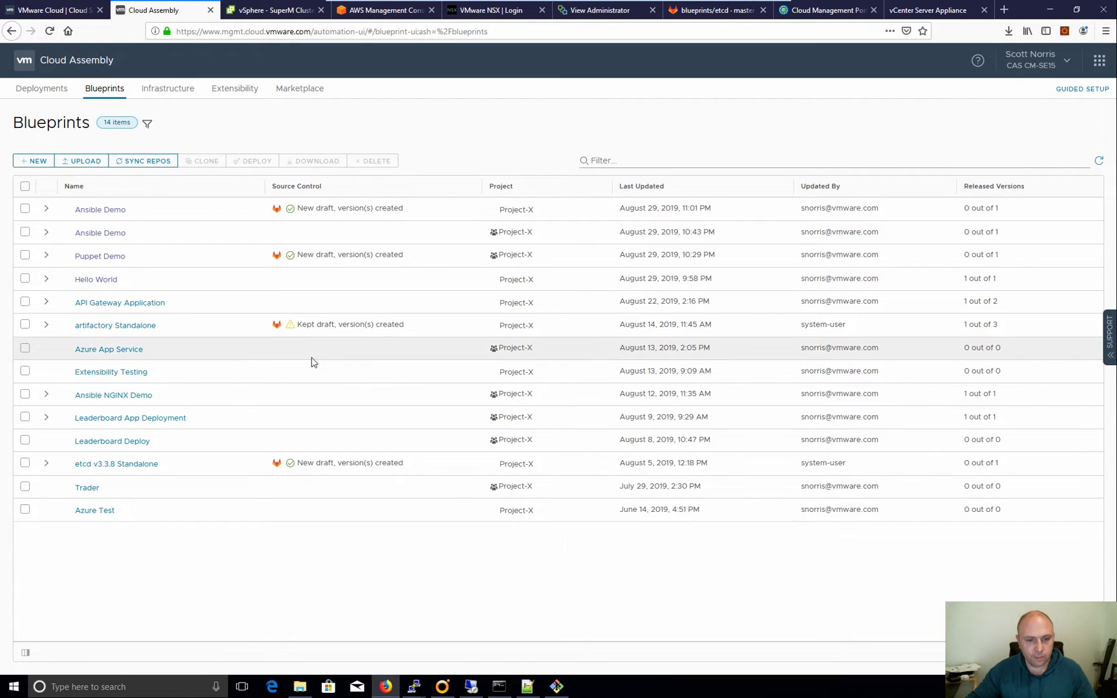
left_click(291, 212)
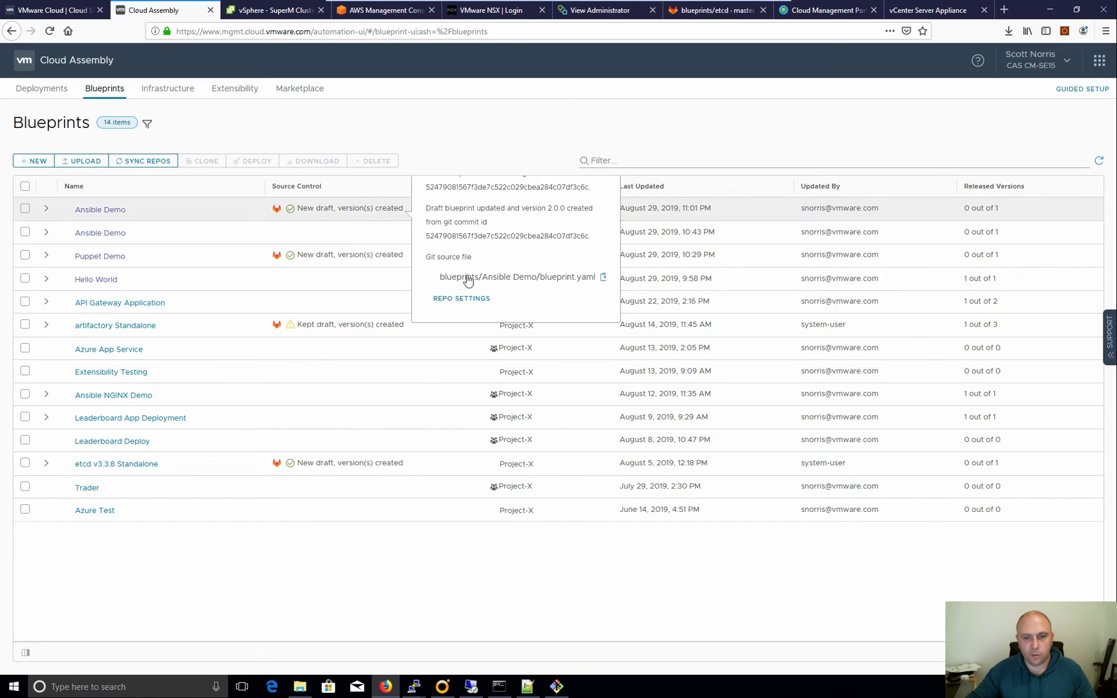
left_click(221, 187)
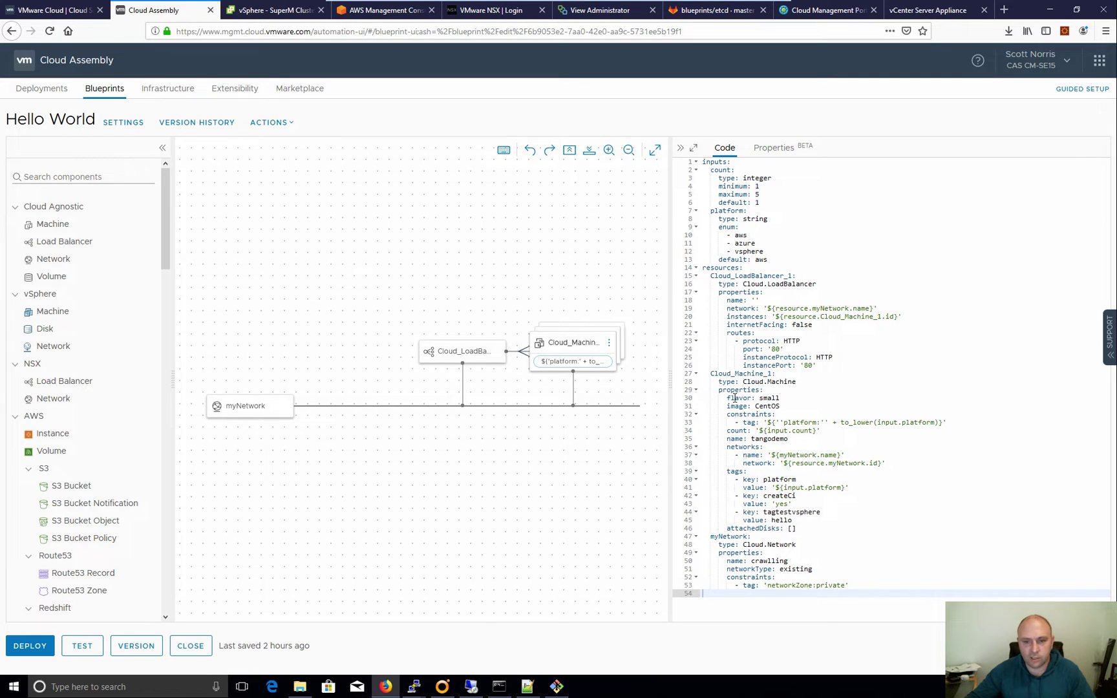
left_click(569, 343)
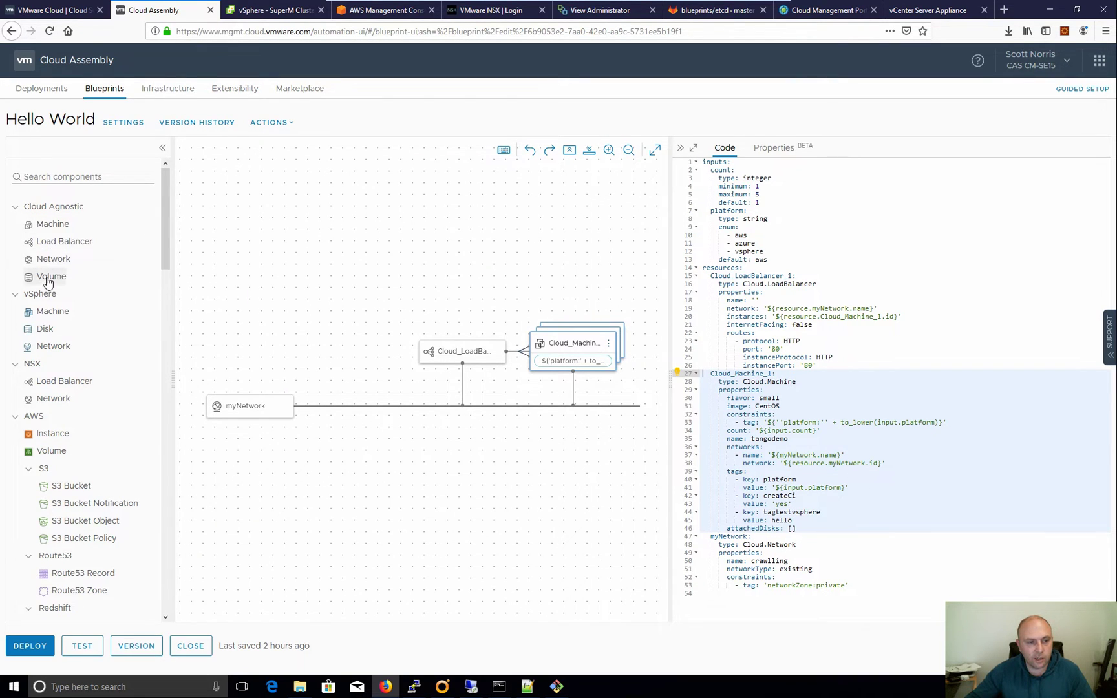
Add a Cloud Agnostic Machine to the Hello World blueprint, connecting it to myNetwork and making it depend on Cloud_Machine_1
left_click_drag(221, 260, 337, 358)
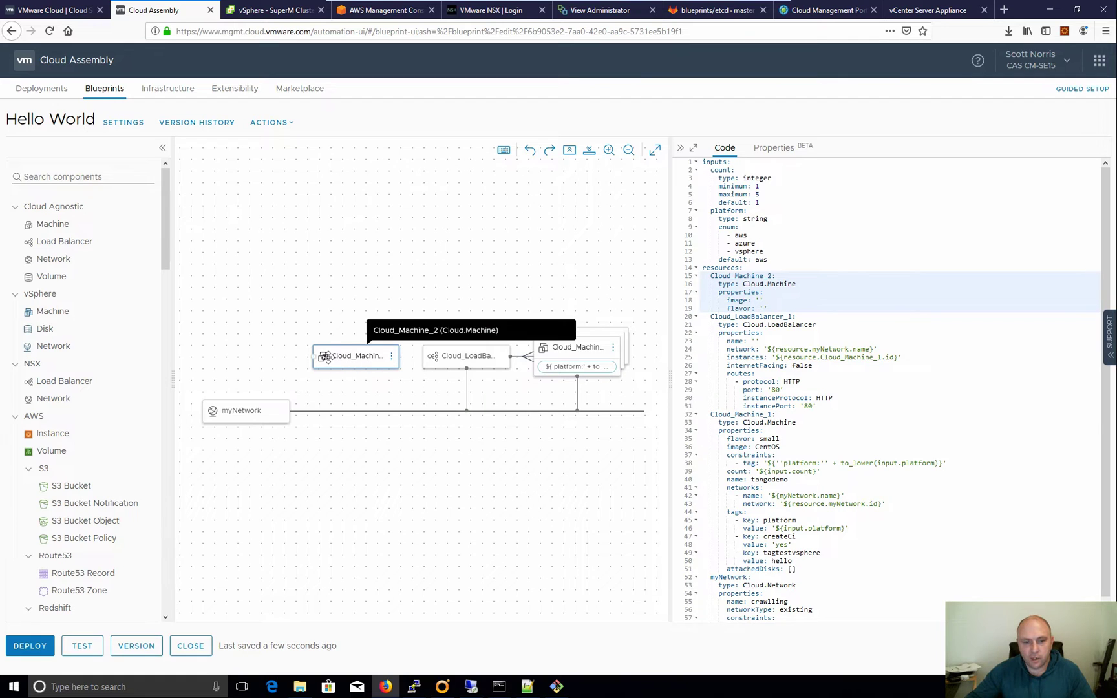
left_click_drag(315, 357, 260, 412)
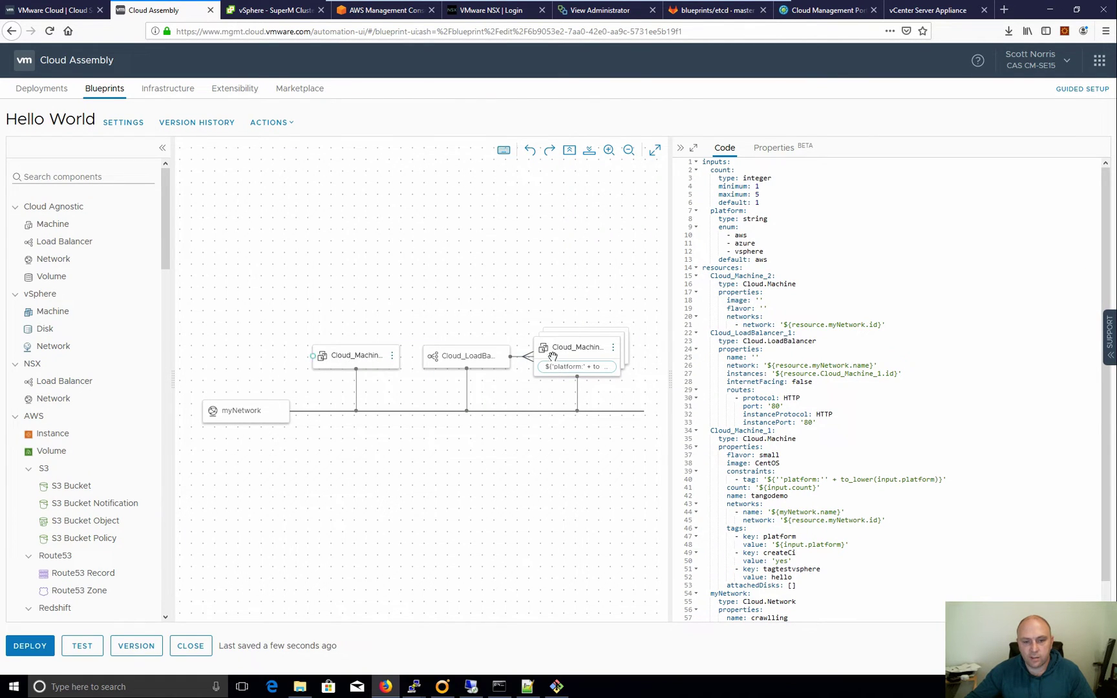
left_click_drag(553, 357, 560, 355)
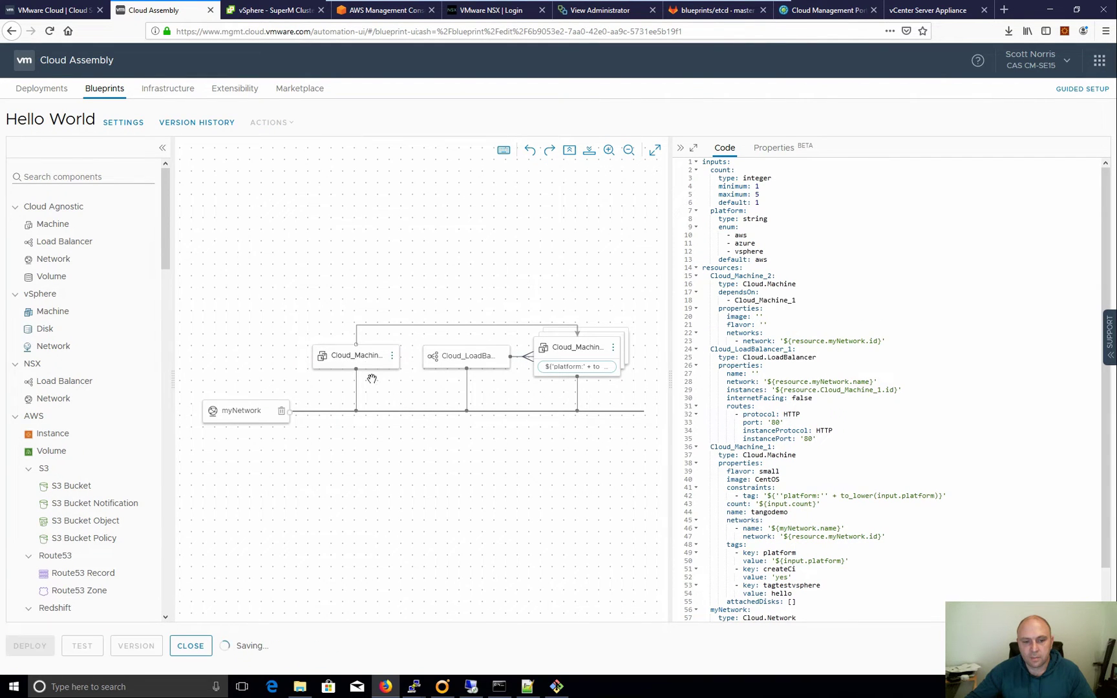
Delete the newly added machine's whole block from the Hello World blueprint code
left_click(373, 358)
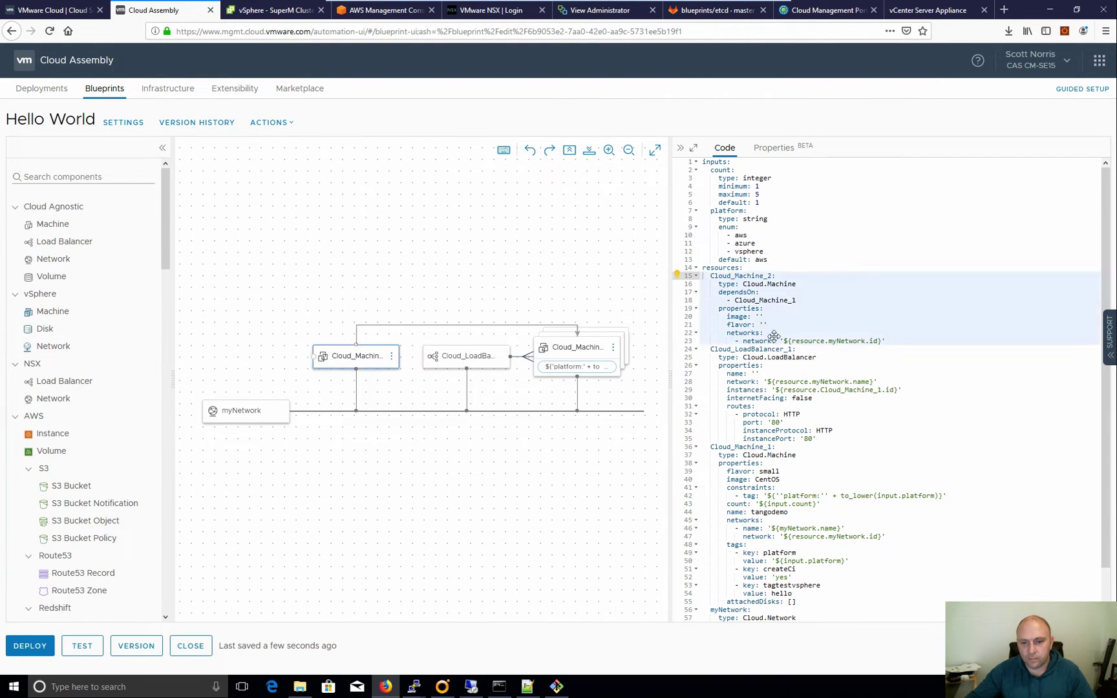
left_click_drag(885, 343, 686, 279)
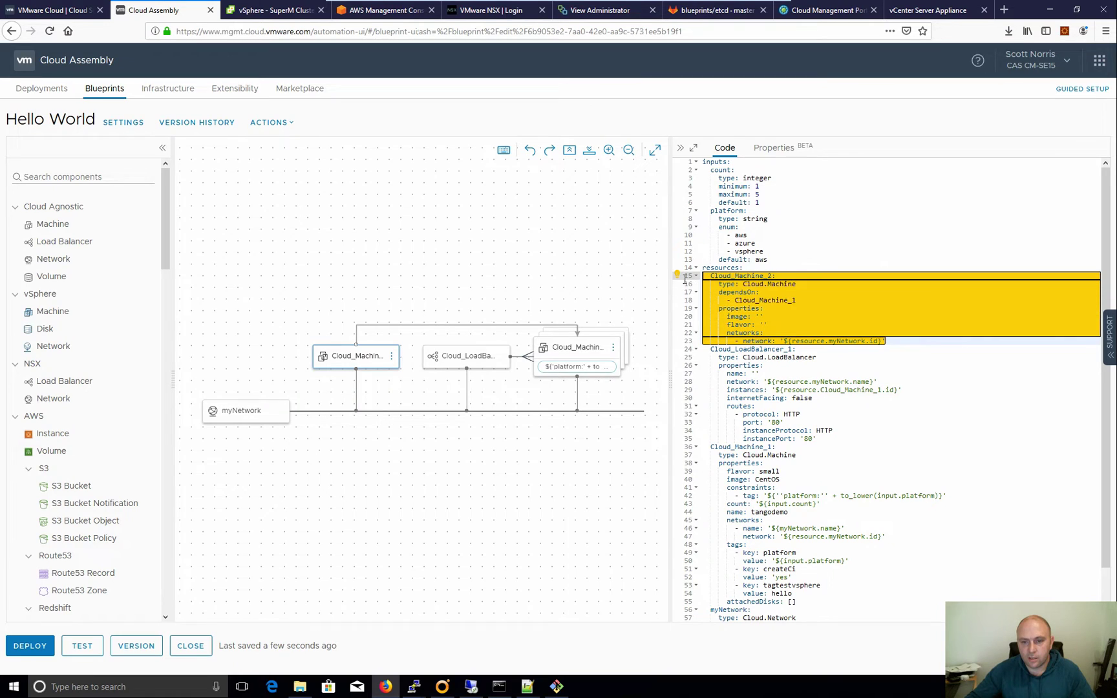
key("Delete")
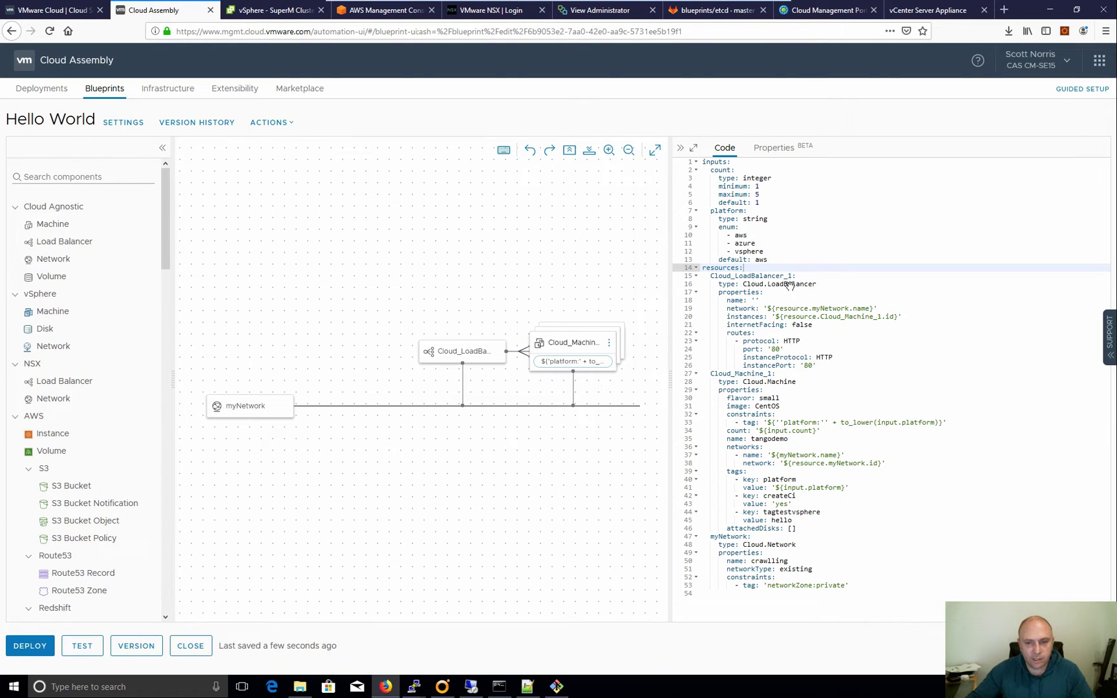
Inspect the code of the Hello World blueprint's load balancer, Cloud_Machine_1 and myNetwork, plus its count and platform inputs
left_click(438, 361)
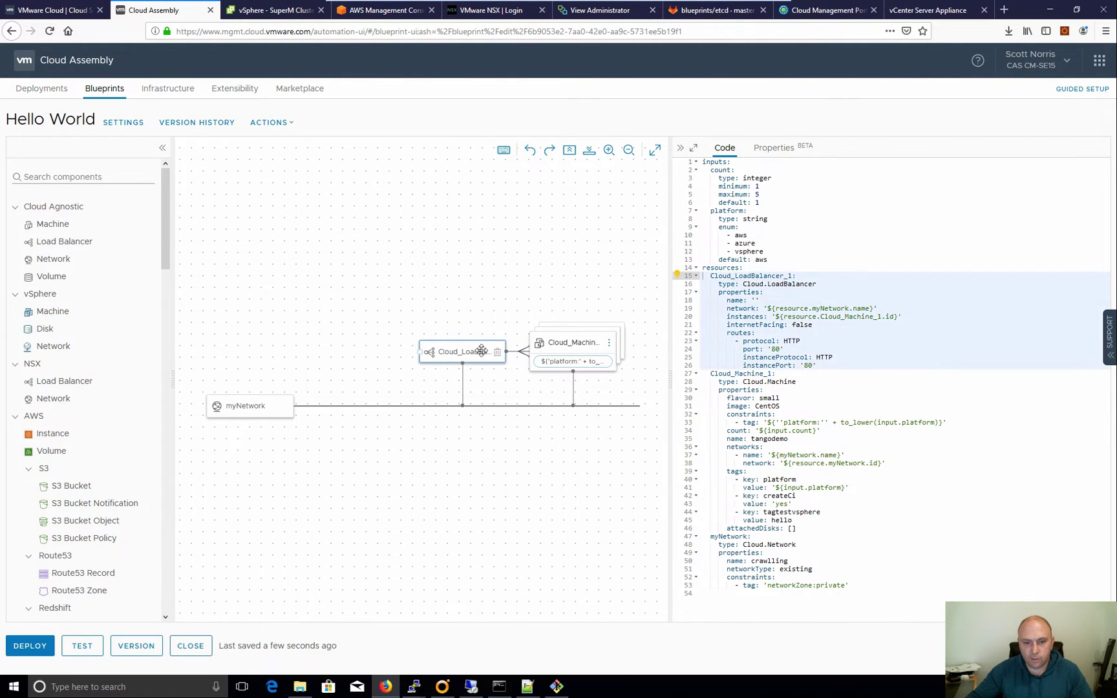
left_click(564, 342)
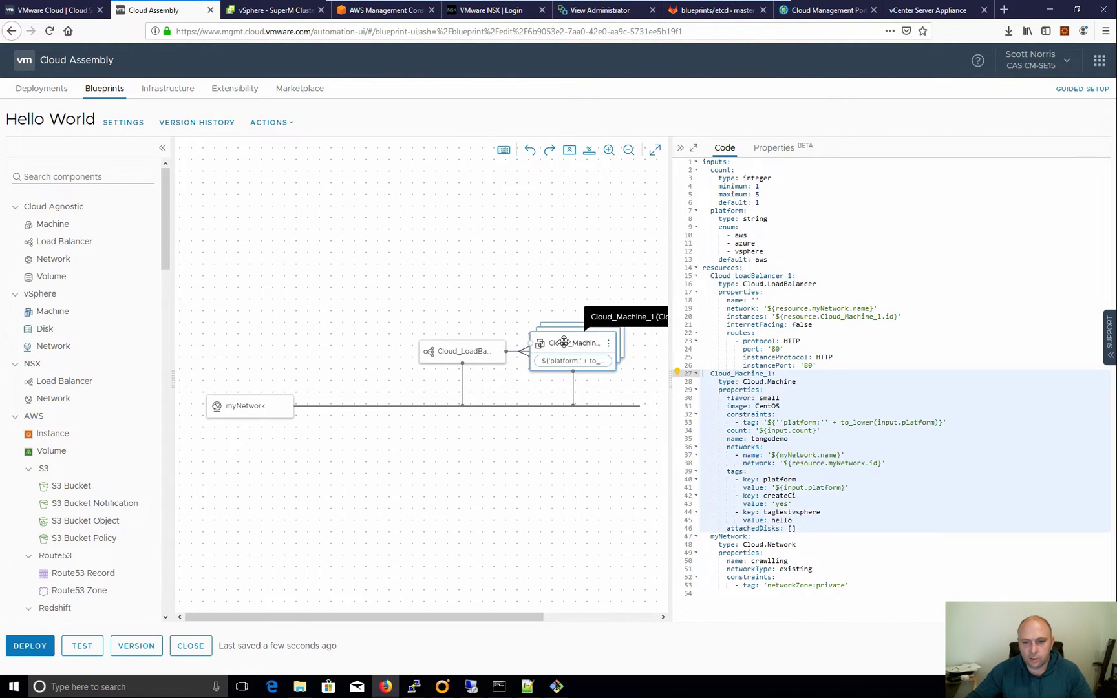
left_click(270, 413)
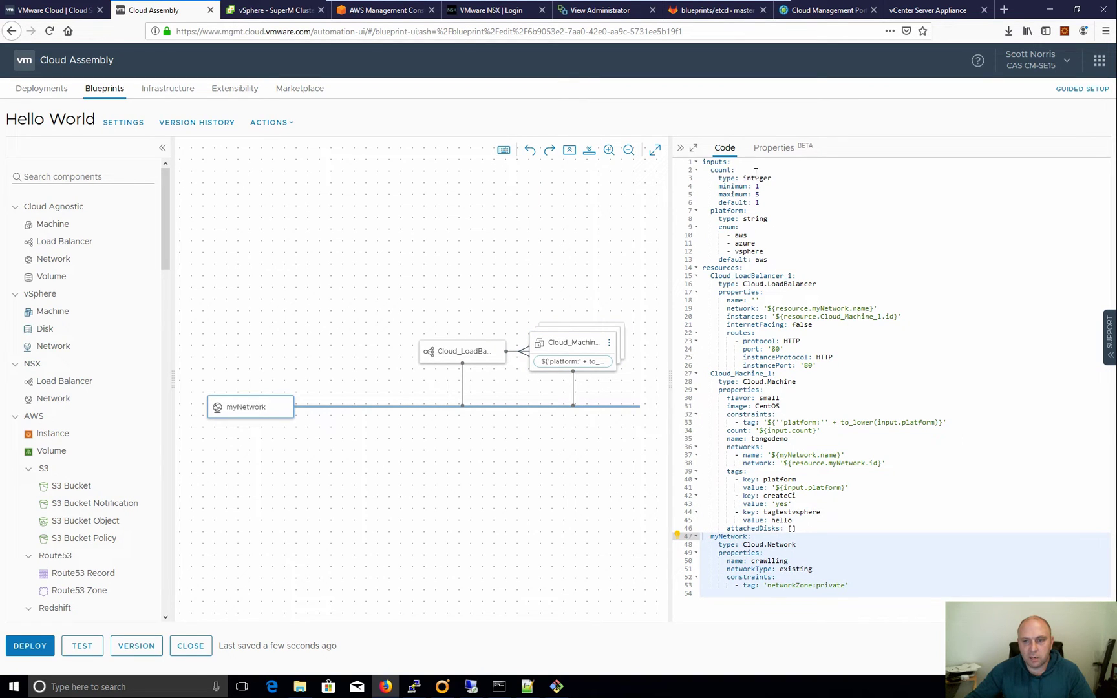
double_click(721, 169)
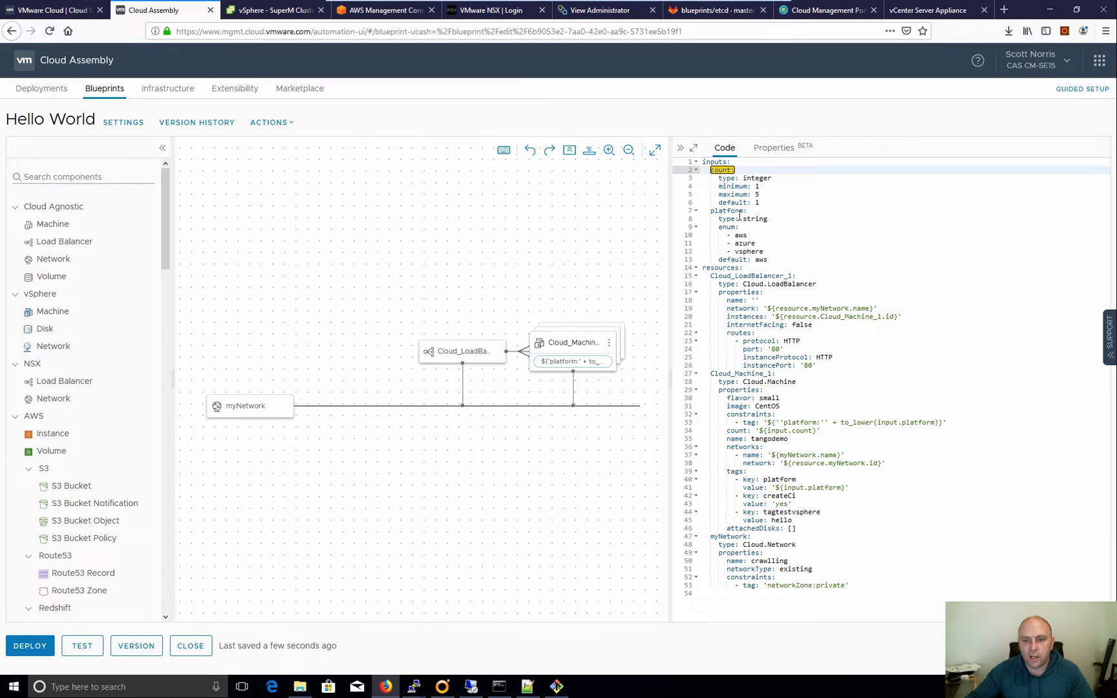
left_click_drag(770, 224, 716, 242)
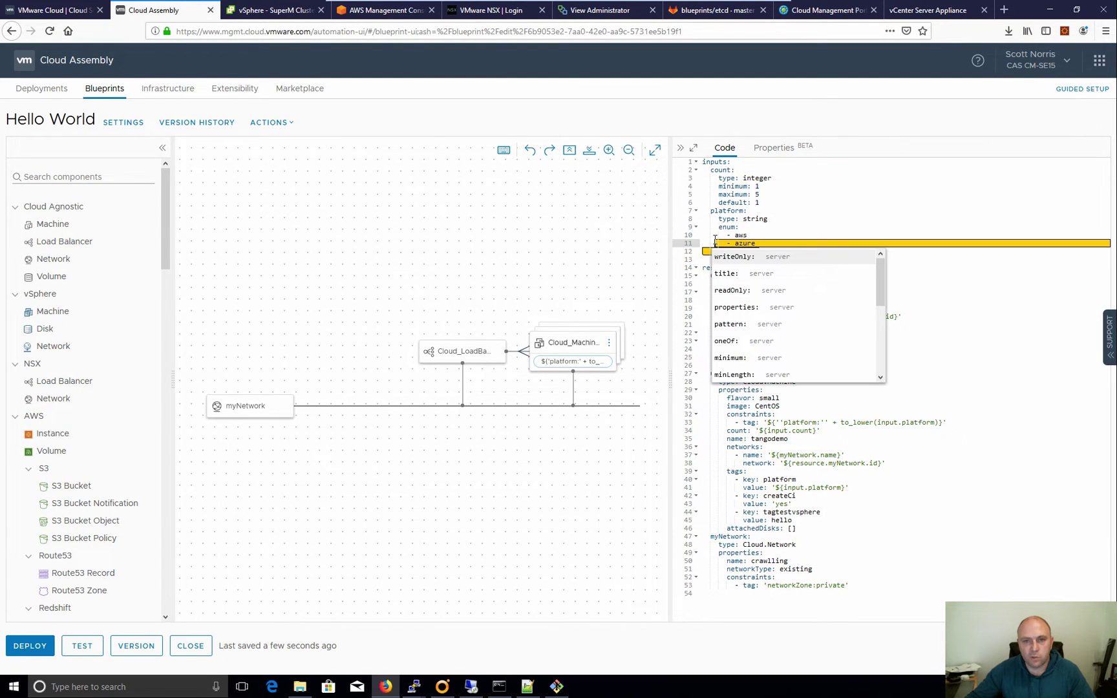
left_click(843, 218)
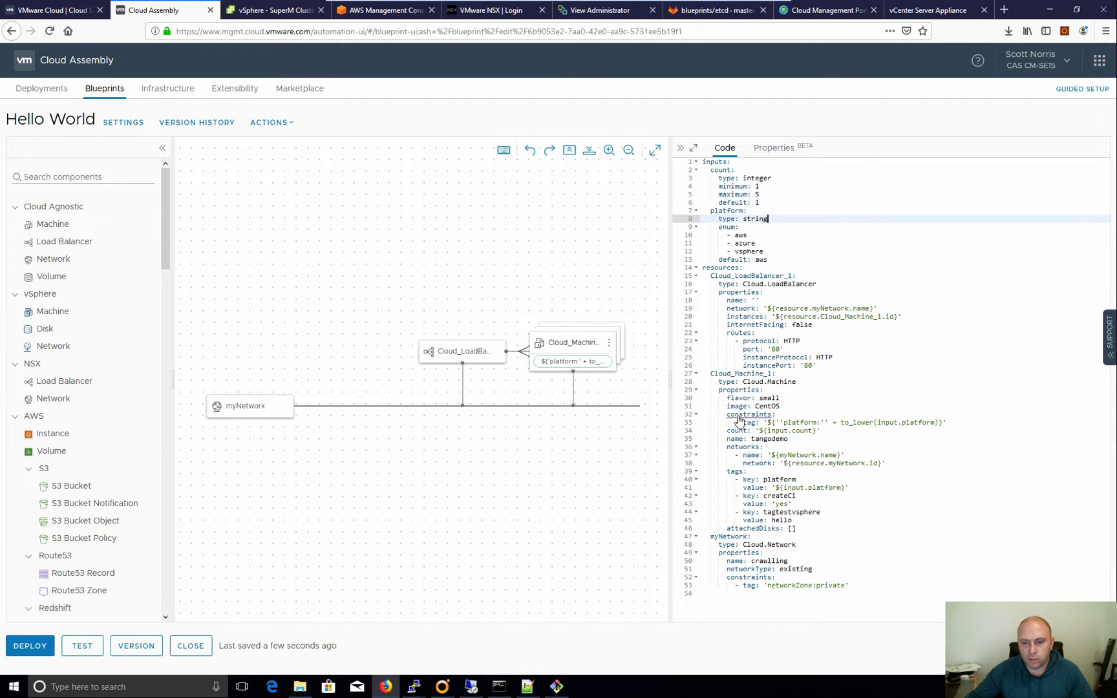
Read the help on the constraints property of Cloud_Machine_1 and examine the platform tag in its constraint expression
left_click_drag(776, 414, 727, 414)
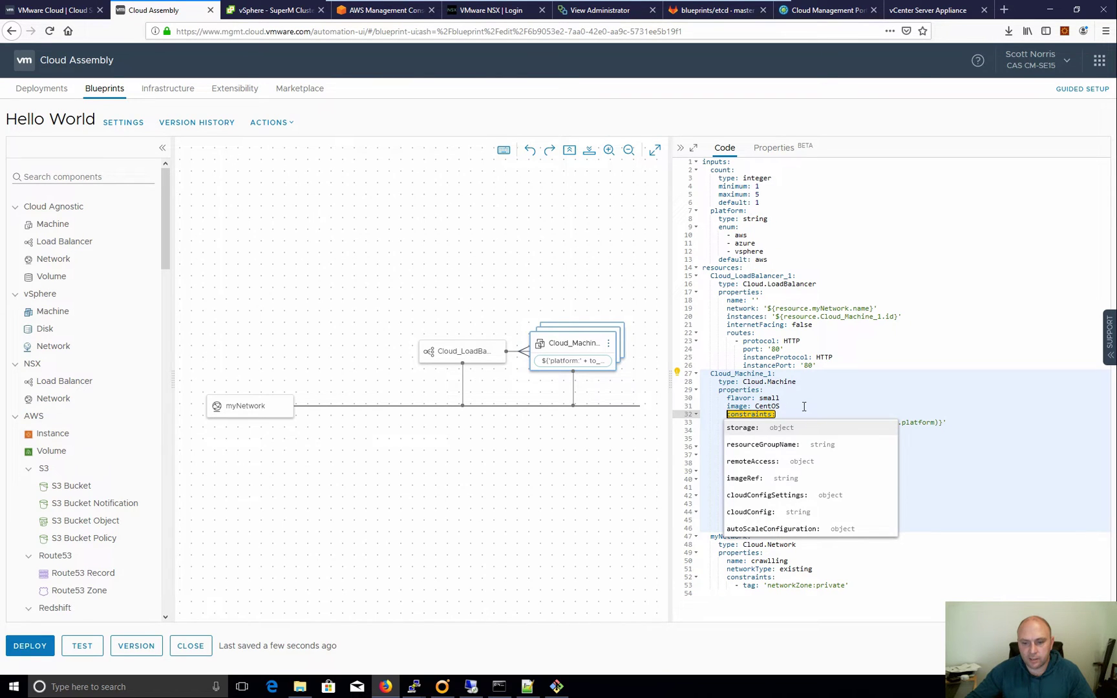
left_click(747, 421)
left_click(747, 415)
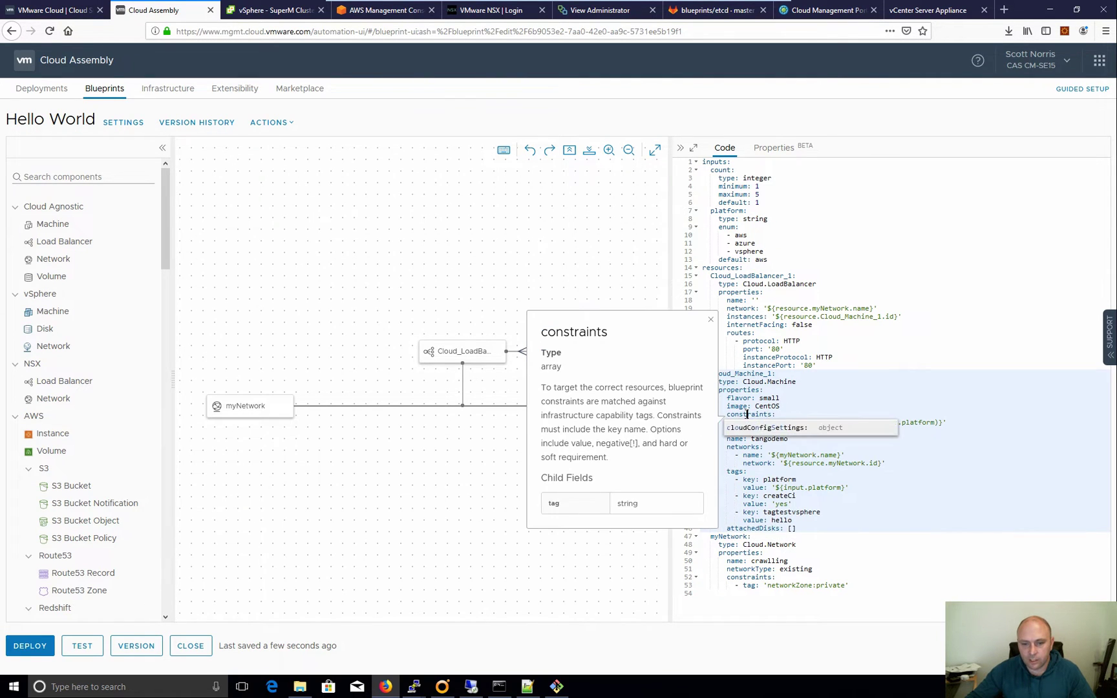
left_click(844, 386)
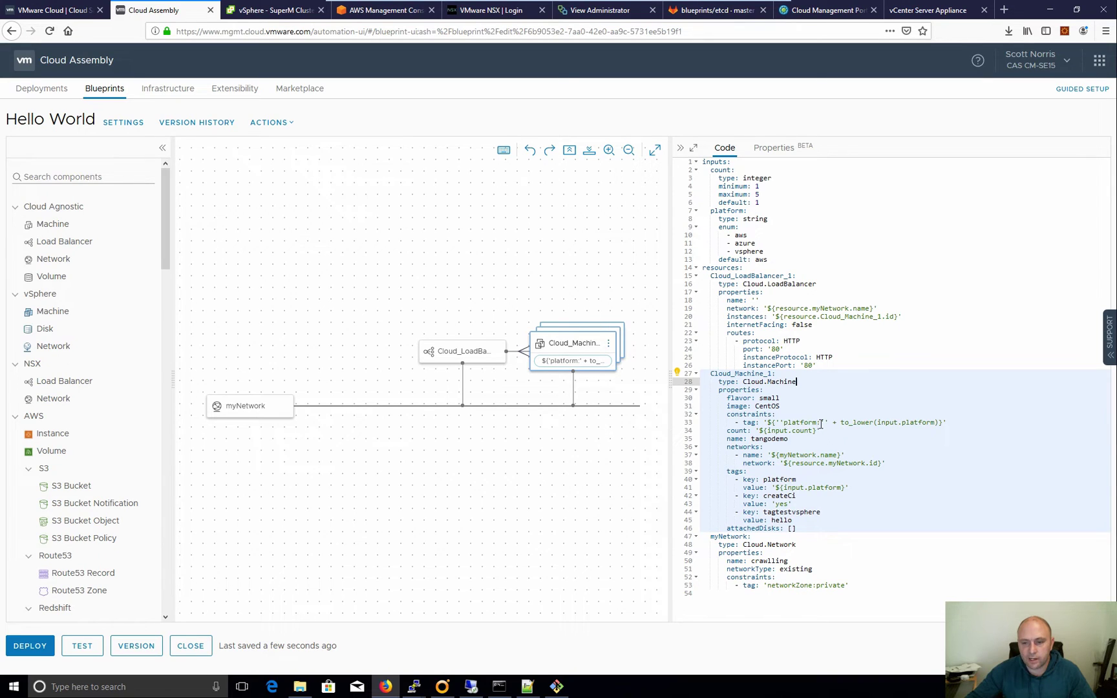
left_click_drag(821, 425, 785, 424)
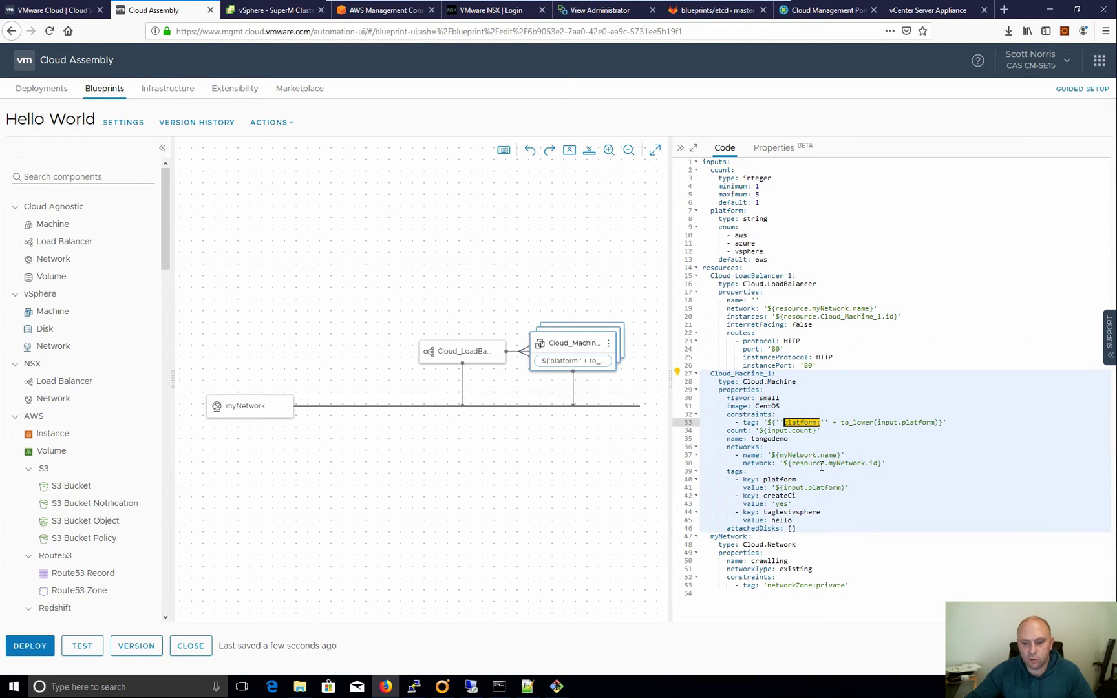
left_click(449, 531)
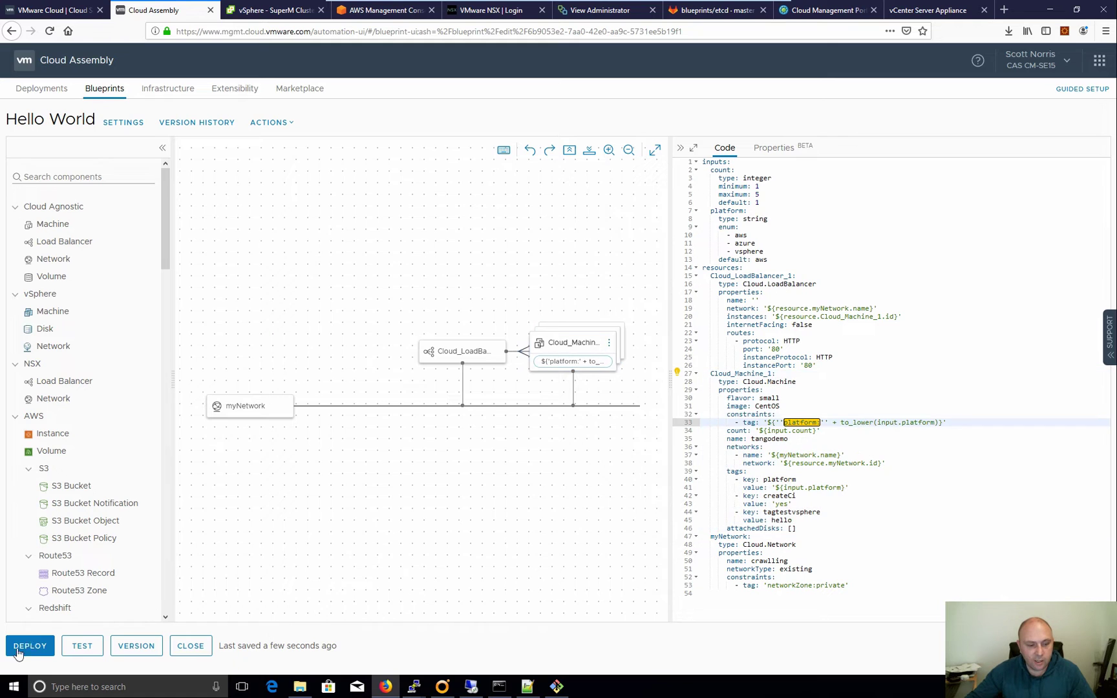
Deploy the current draft of Hello World as a new deployment named "aws demo" with count 1 and platform aws
left_click(32, 646)
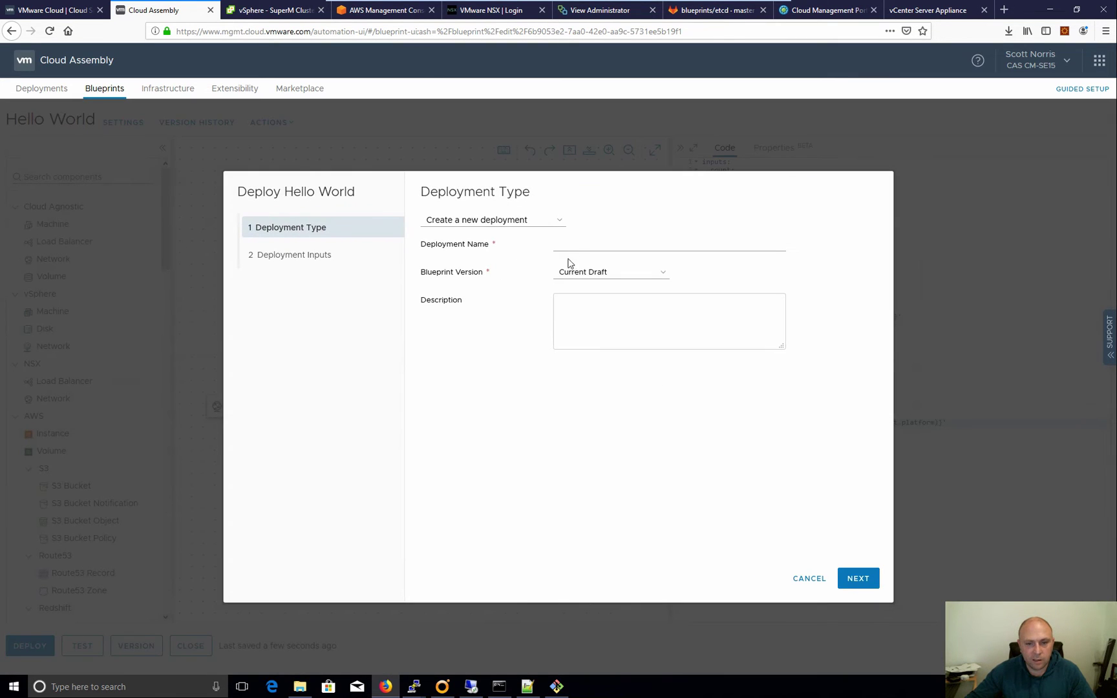
left_click(612, 244)
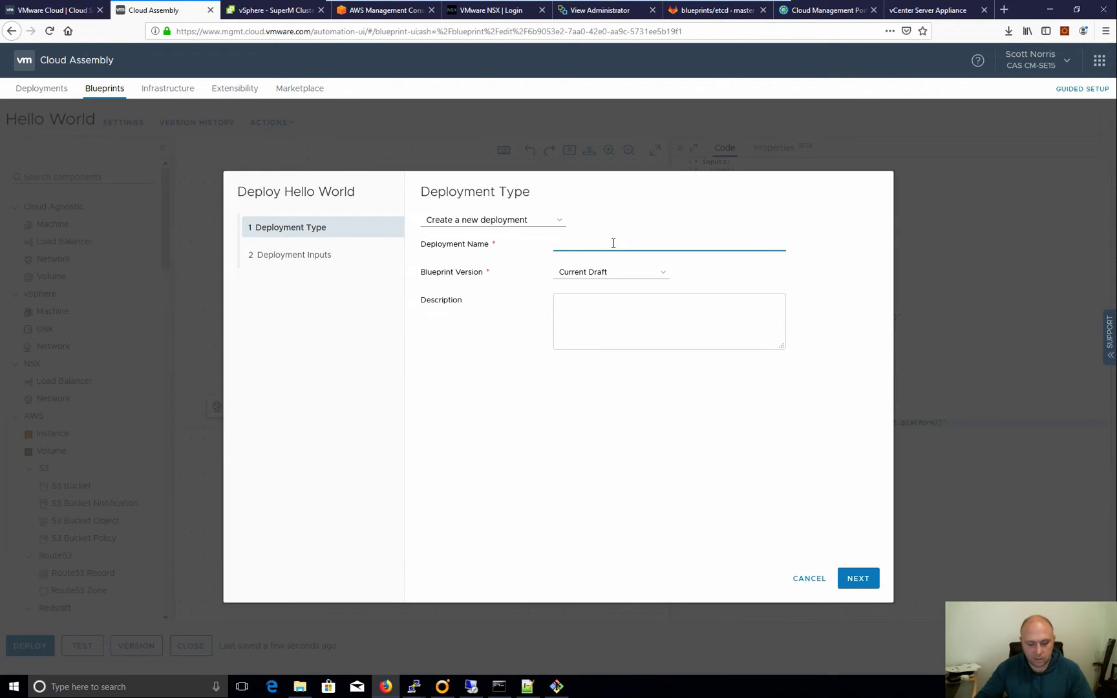
type("aws")
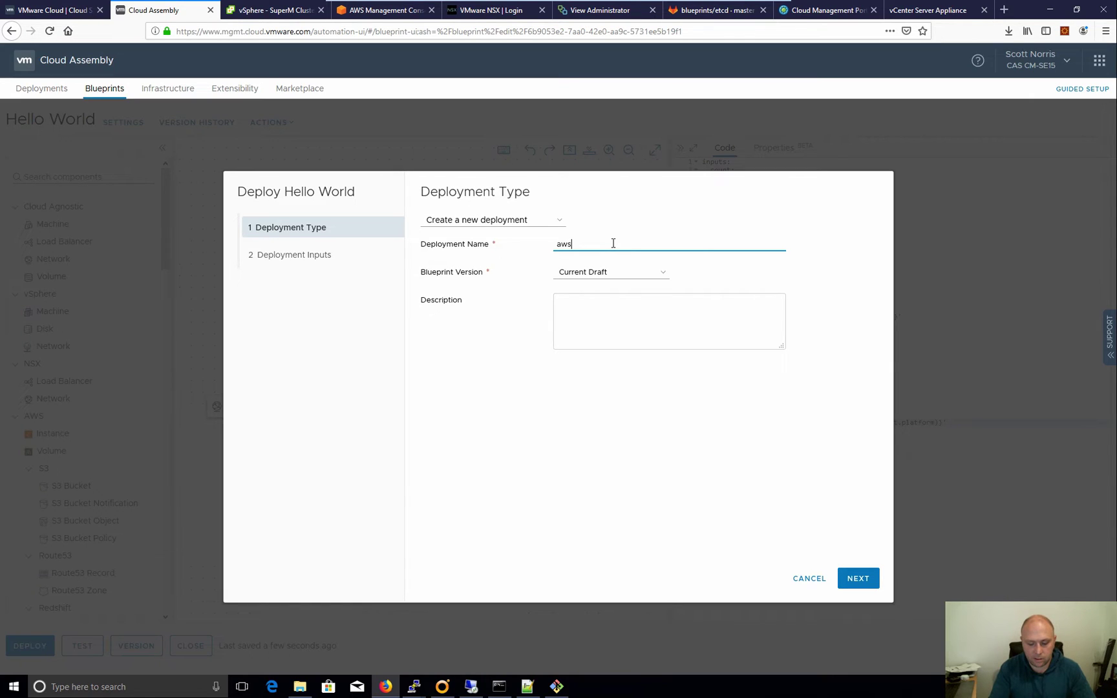
type(" demo")
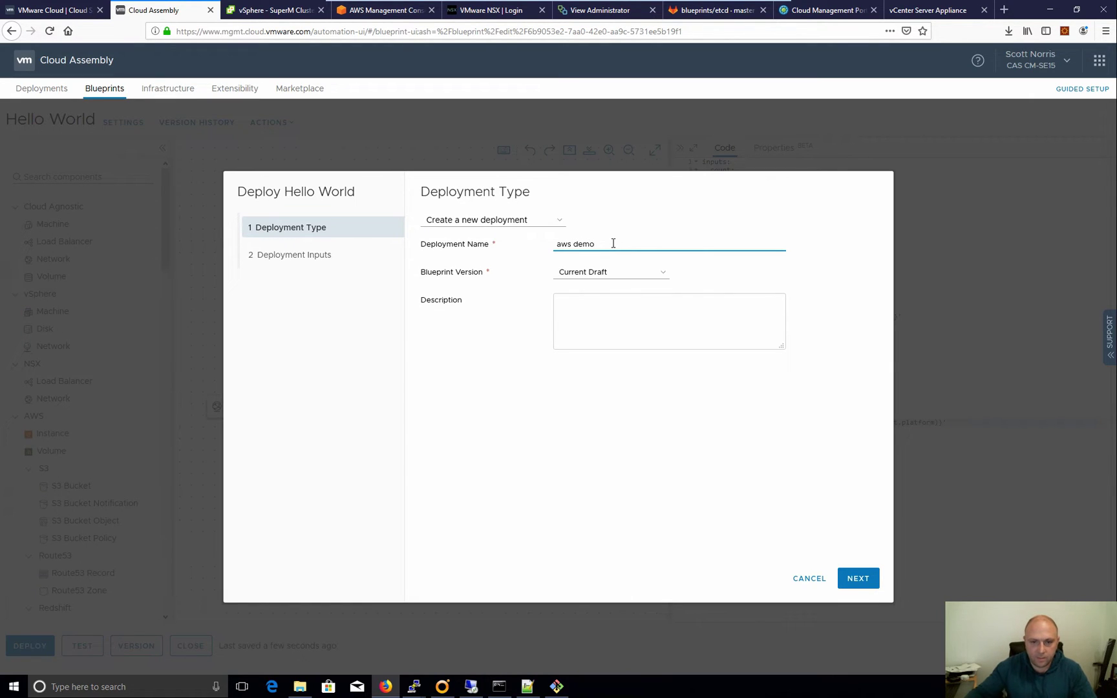
left_click(858, 579)
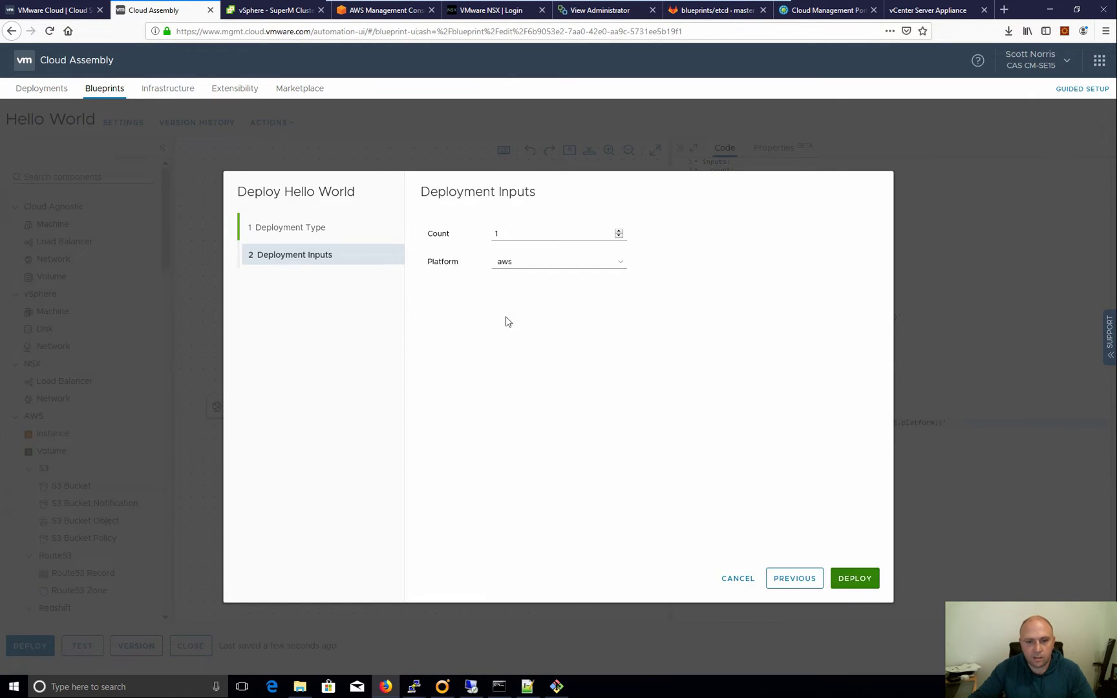
left_click(855, 578)
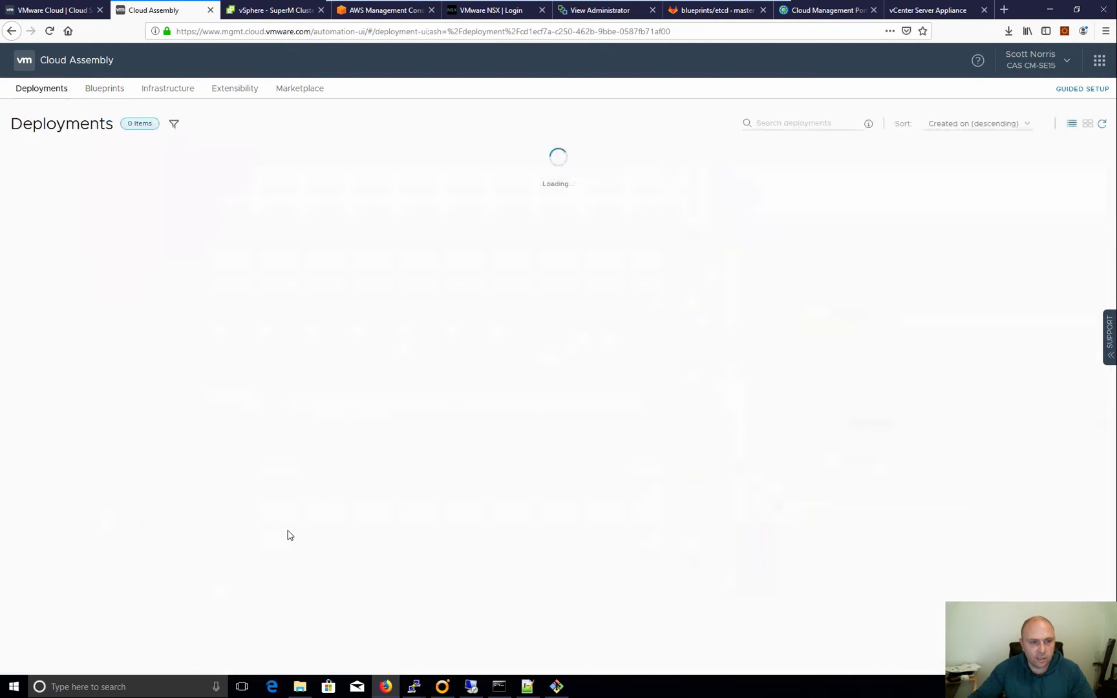
Deploy the Hello World blueprint again as "azure demo" with platform azure, and return to the deployments list
left_click(102, 91)
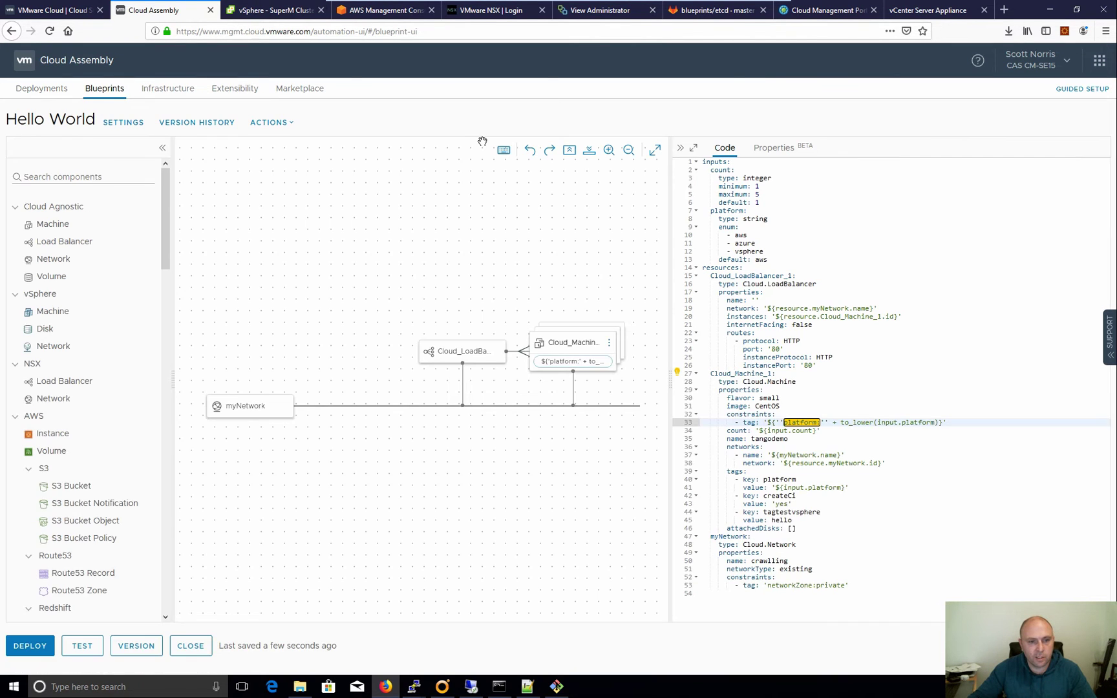
left_click(40, 647)
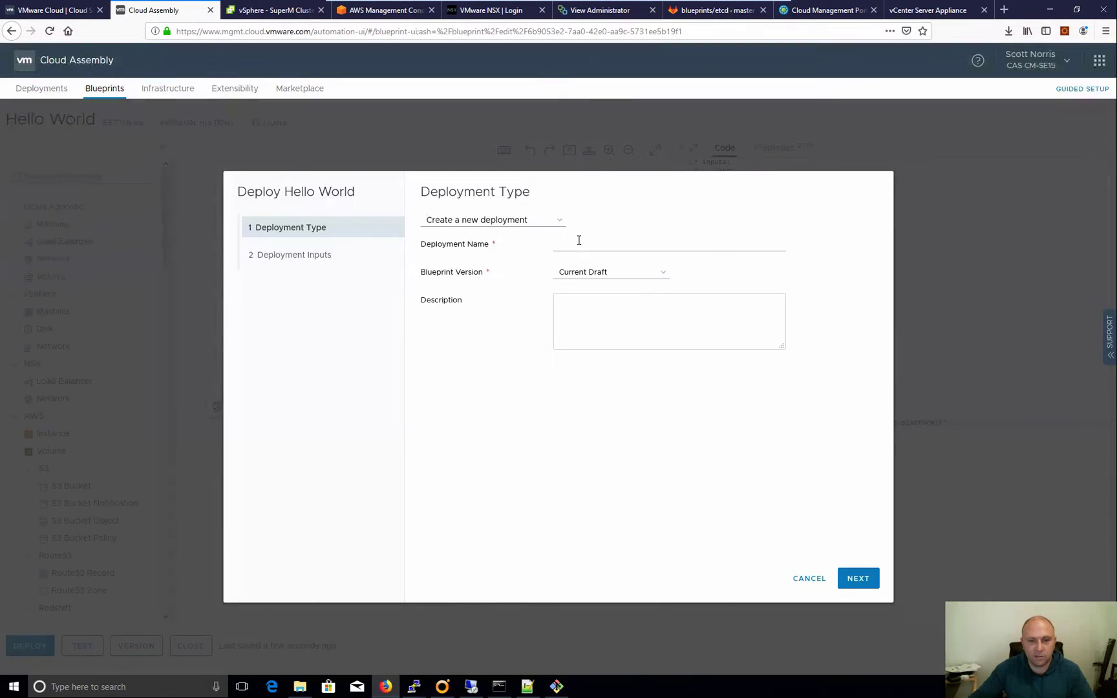
left_click(578, 241)
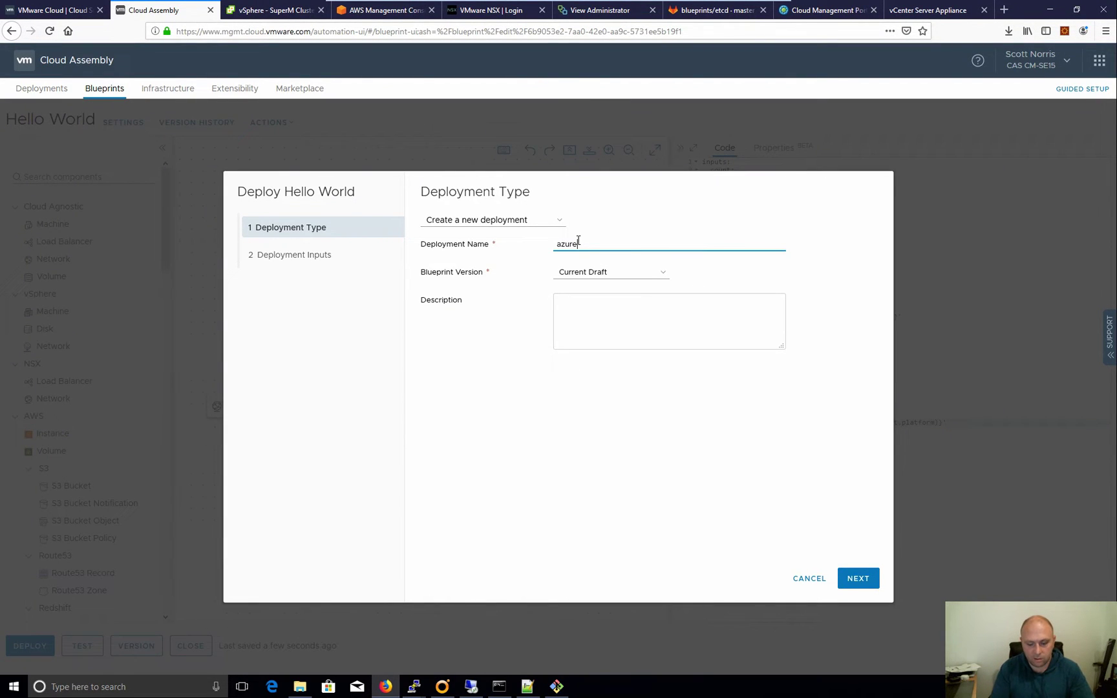
type("azure demo")
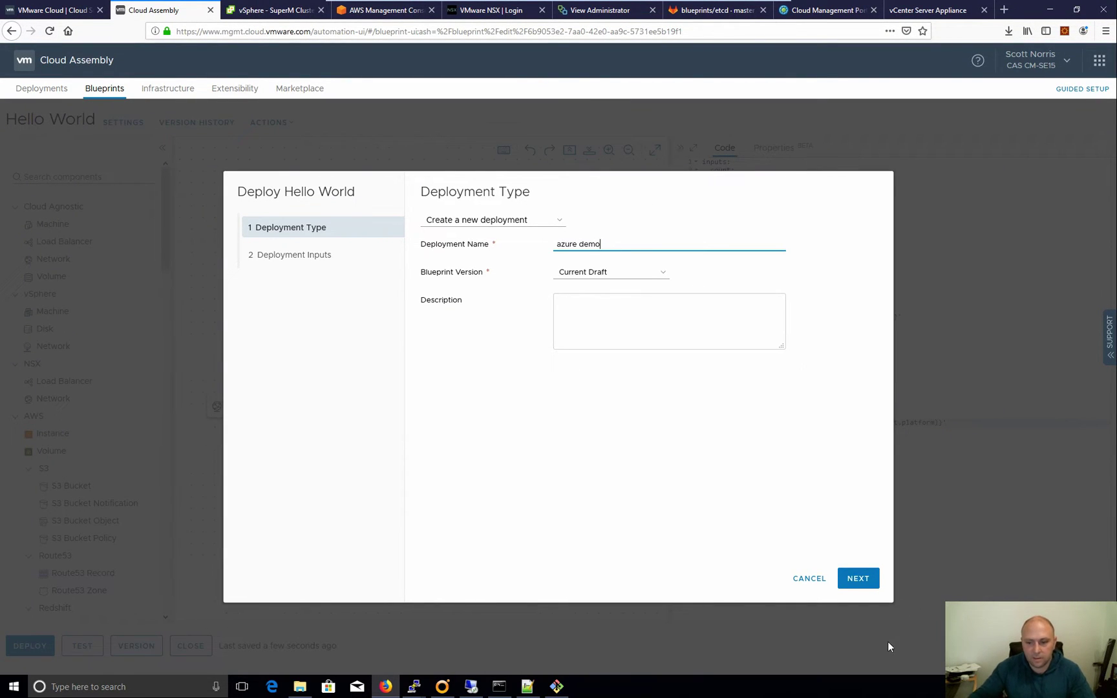
left_click(843, 584)
left_click(544, 263)
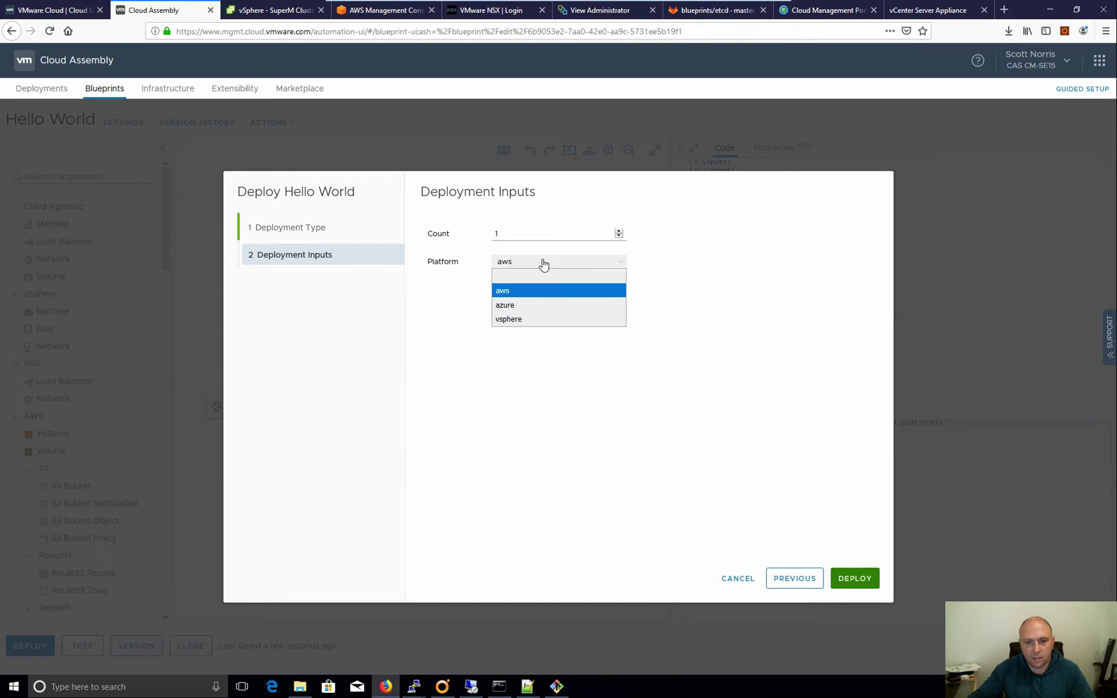
left_click(508, 306)
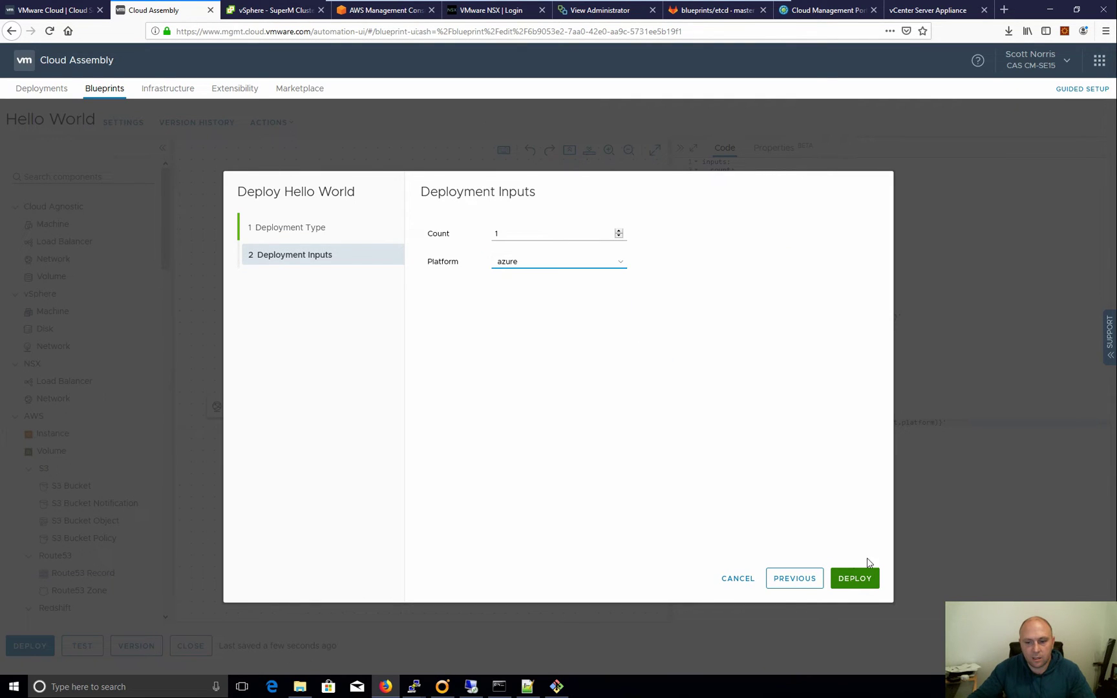
left_click(860, 577)
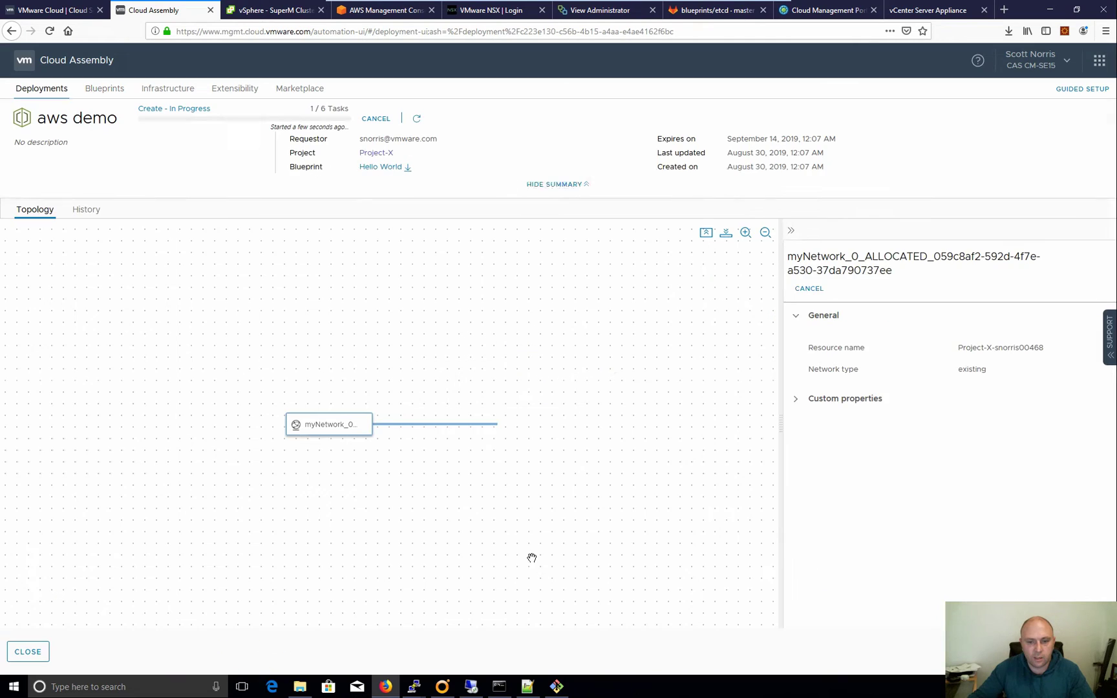
left_click(27, 653)
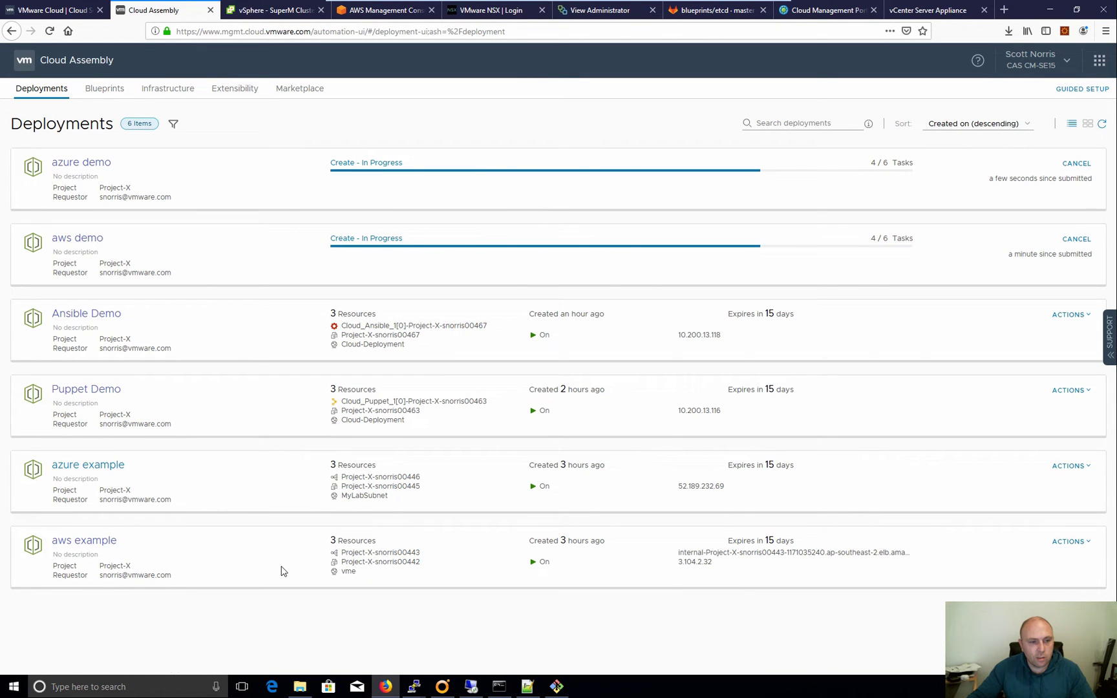
Deploy the Hello World blueprint as a new deployment named "vsphere demo" with count 1 and platform vsphere
left_click(103, 91)
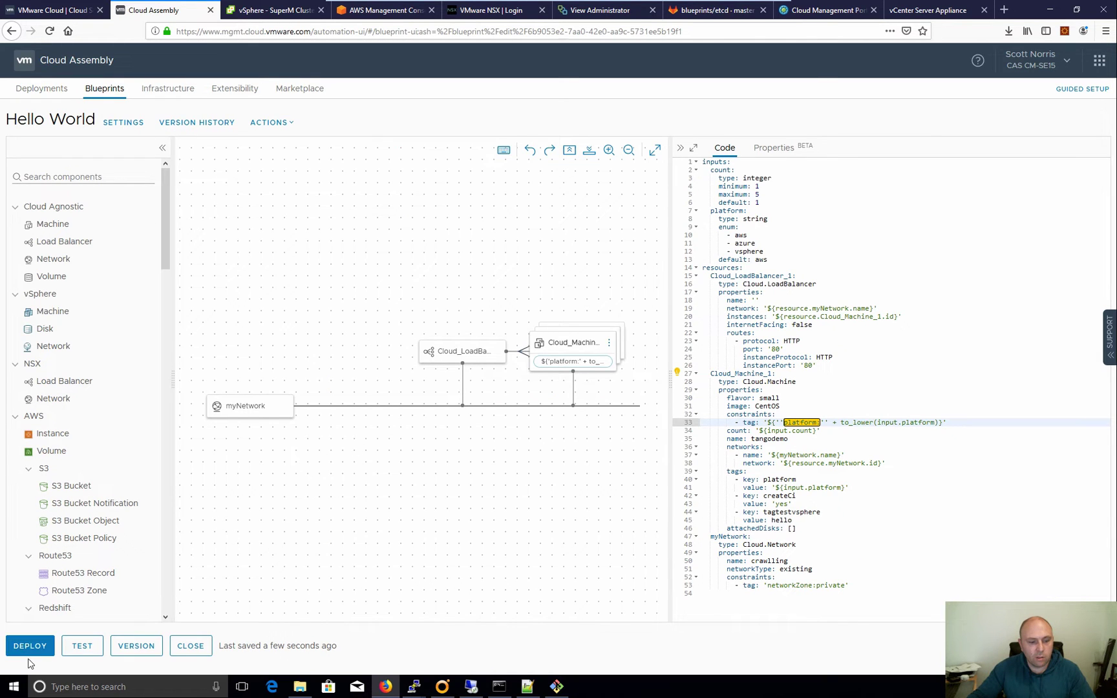
left_click(30, 649)
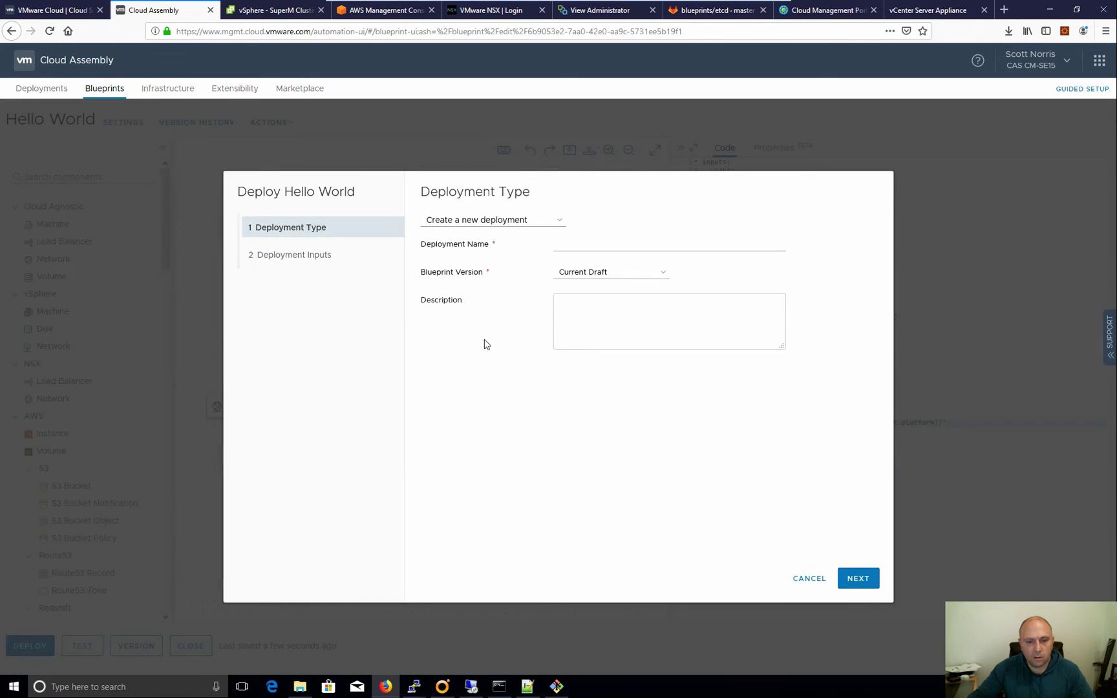
left_click(588, 250)
type("vsp")
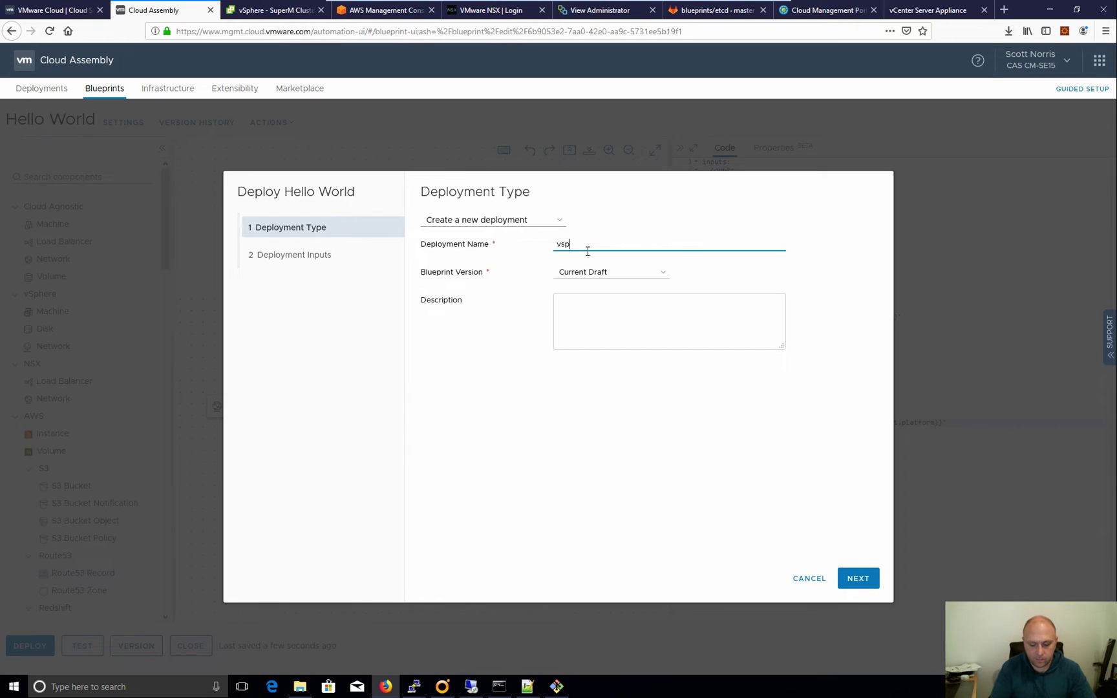
type("here-demo")
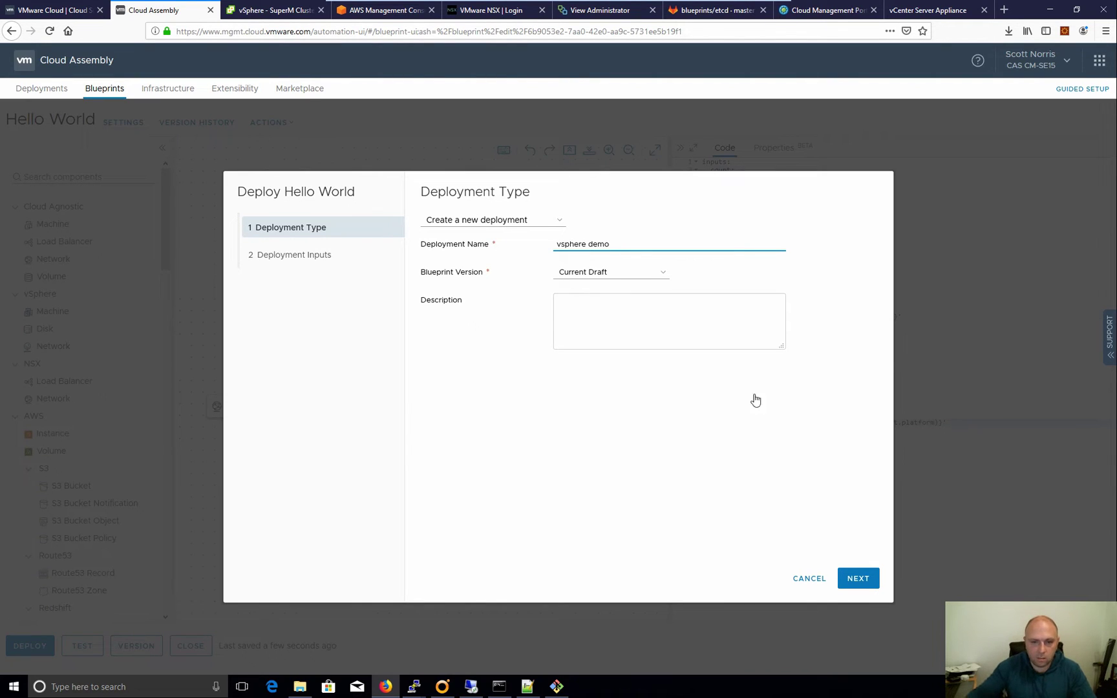
left_click(866, 579)
left_click(566, 262)
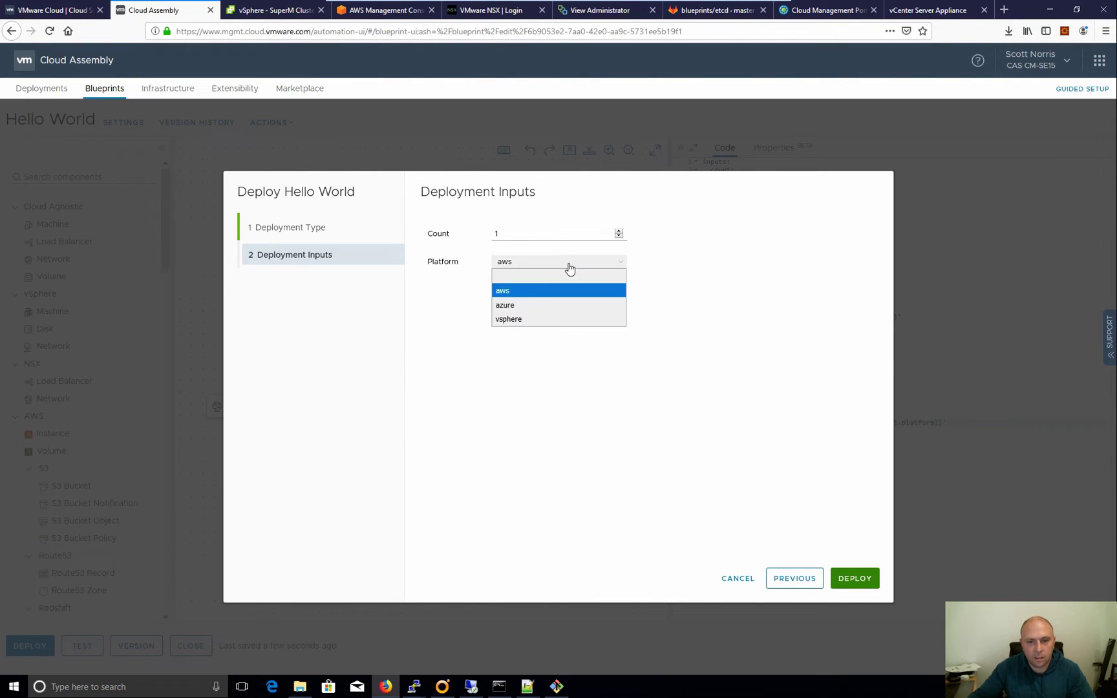
left_click(528, 329)
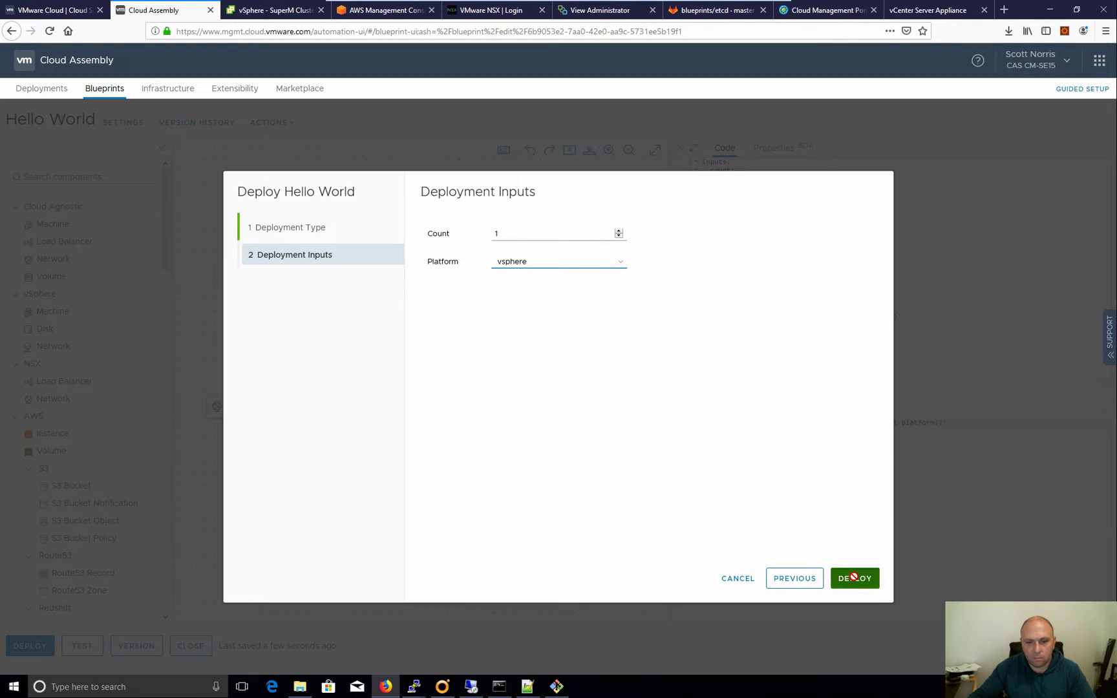
left_click(855, 578)
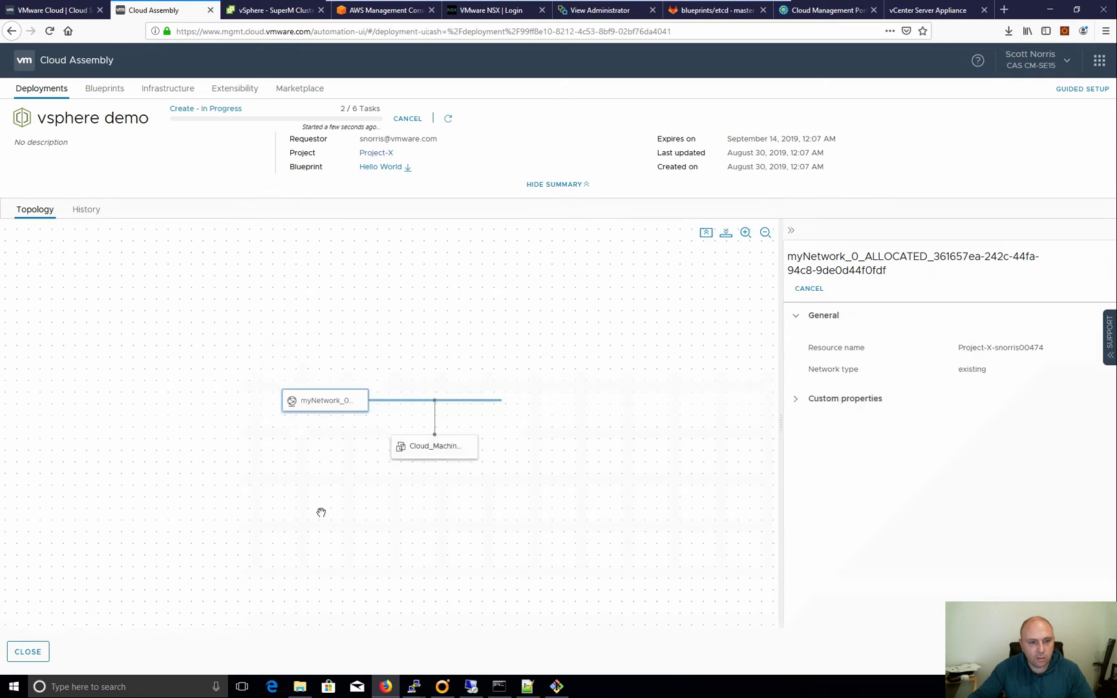
Check the azure demo deployment's topology and machine details from the deployments list, and open the Infrastructure section
left_click(28, 652)
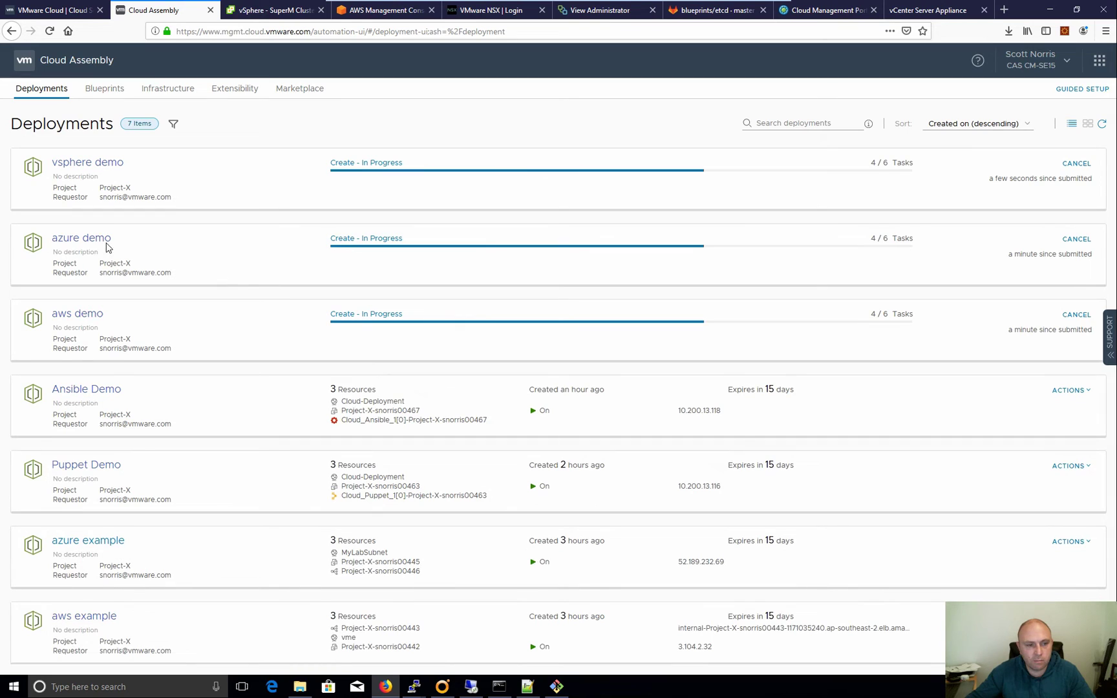
left_click(73, 241)
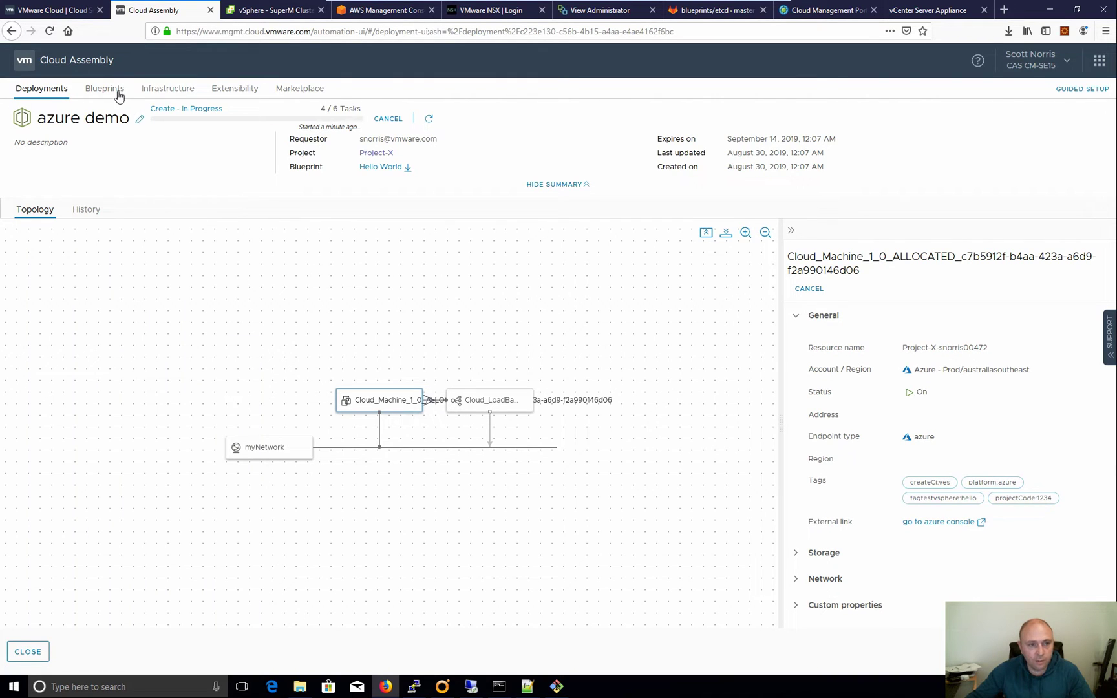
left_click(188, 91)
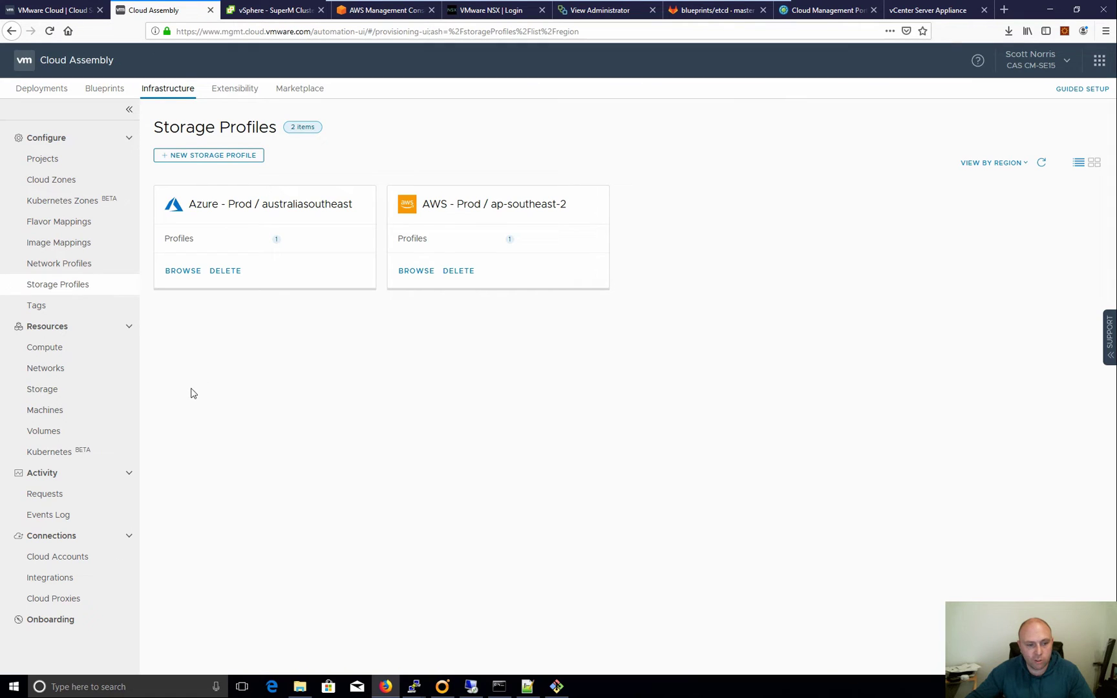
Open the MyLabSubnet, Project-X deployment request from the activity requests and show the machine allocation for tangodemo
left_click(46, 495)
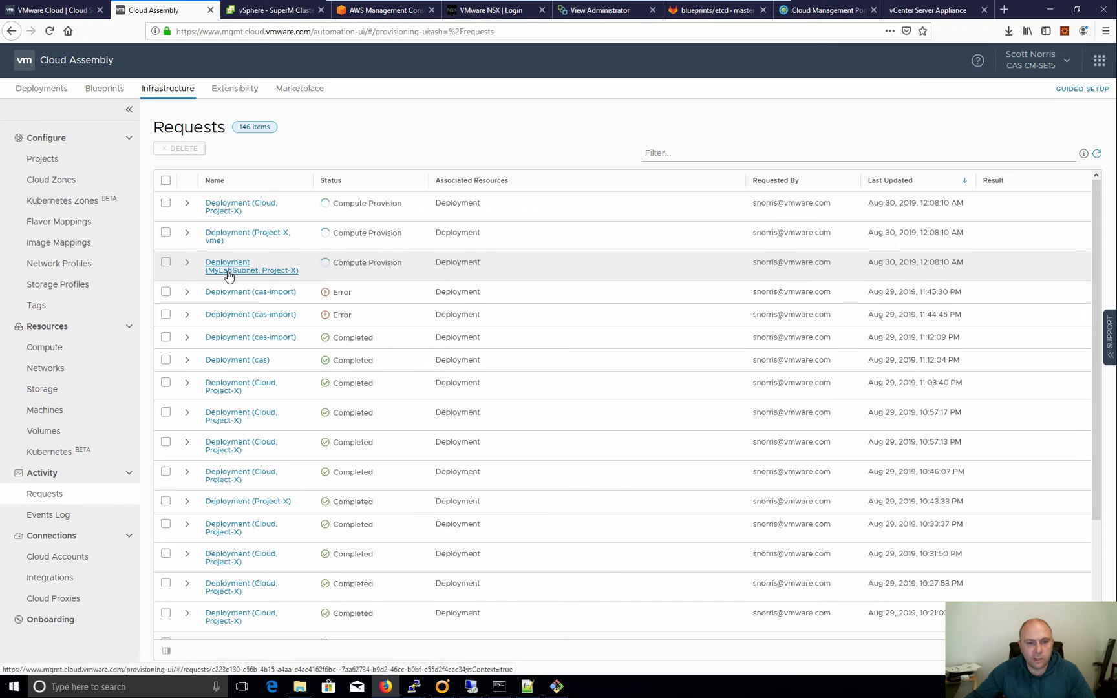
left_click(227, 266)
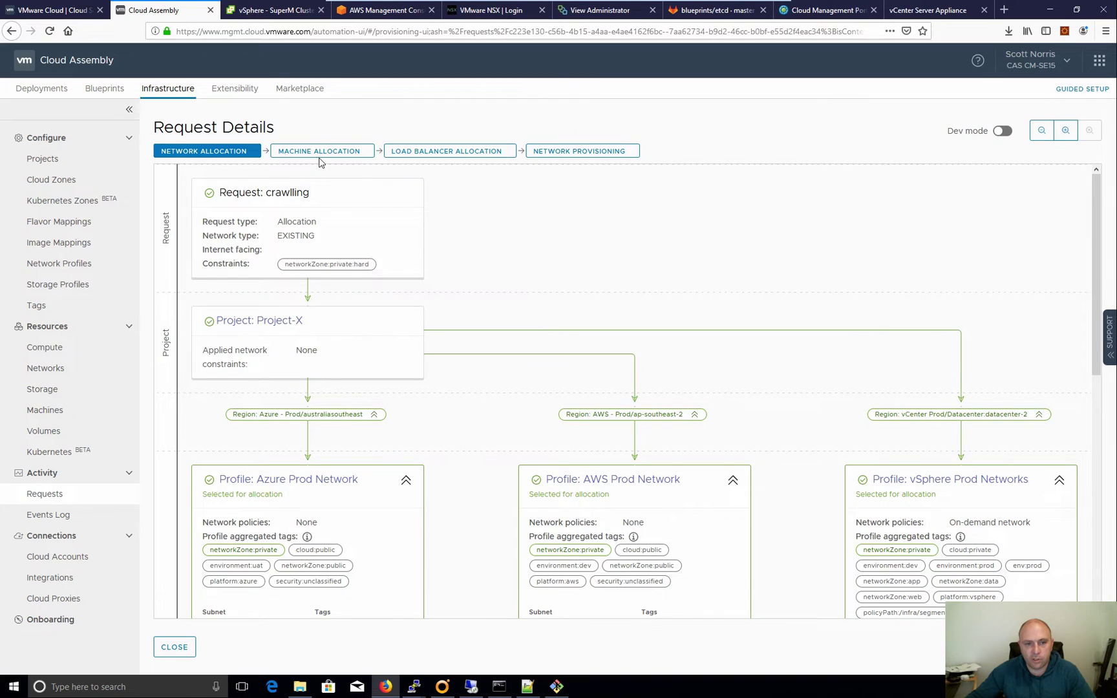
left_click(284, 151)
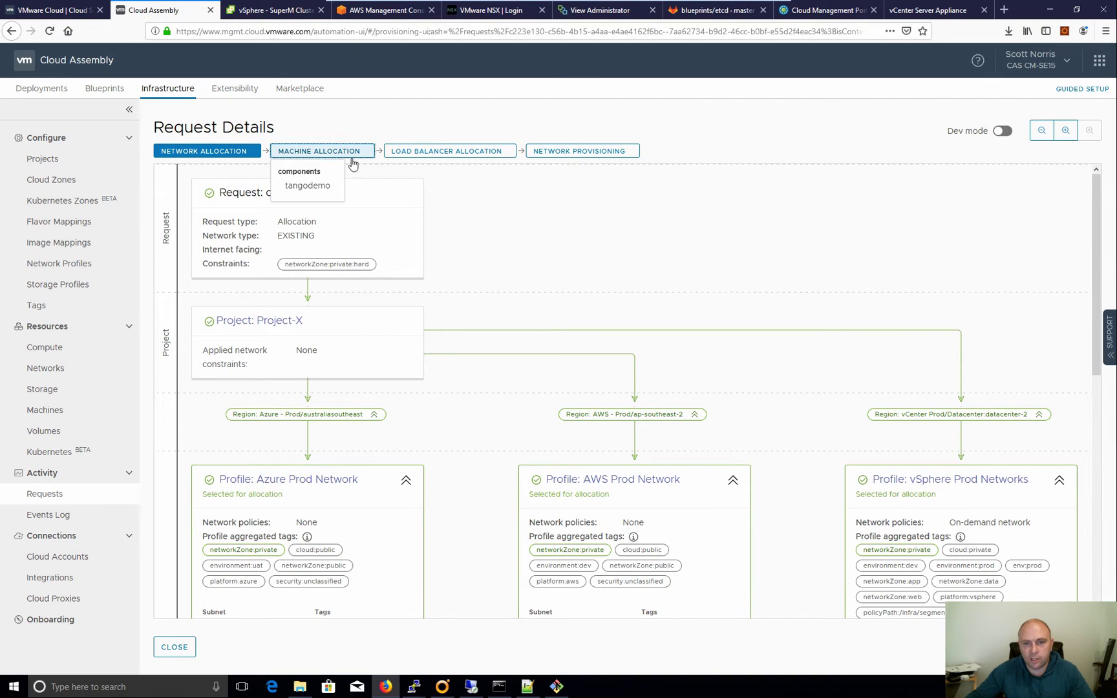
left_click(304, 189)
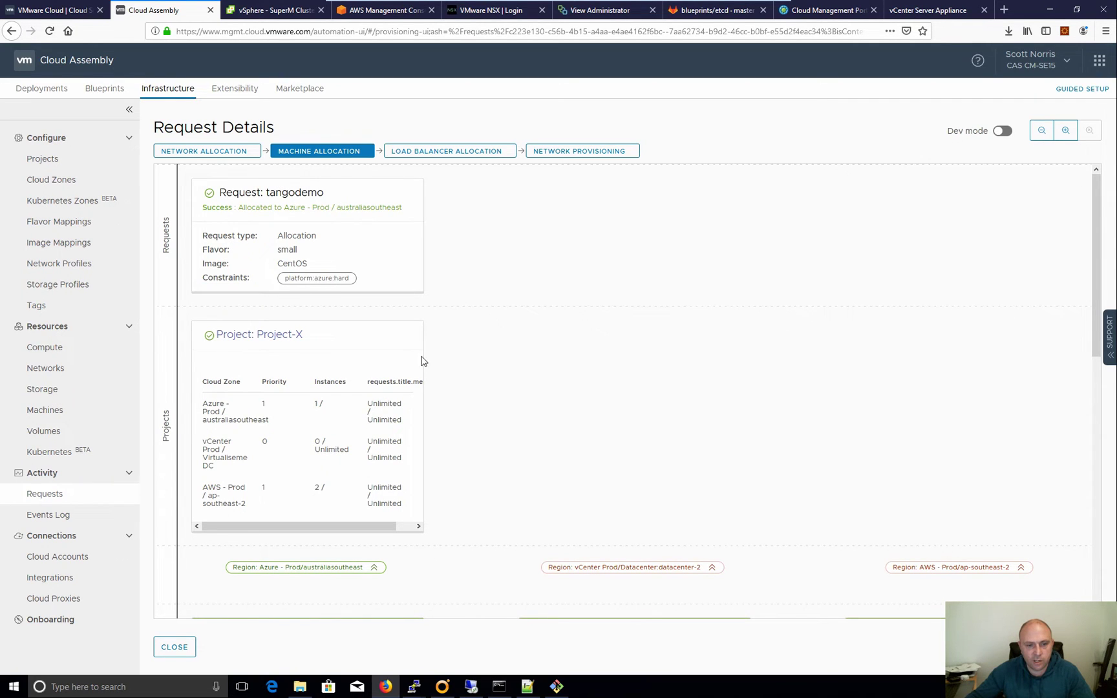
Examine how the request's project, flavor mappings, image mappings and cloud zones are evaluated across Azure, vCenter and AWS
scroll(321, 427, "down", 2)
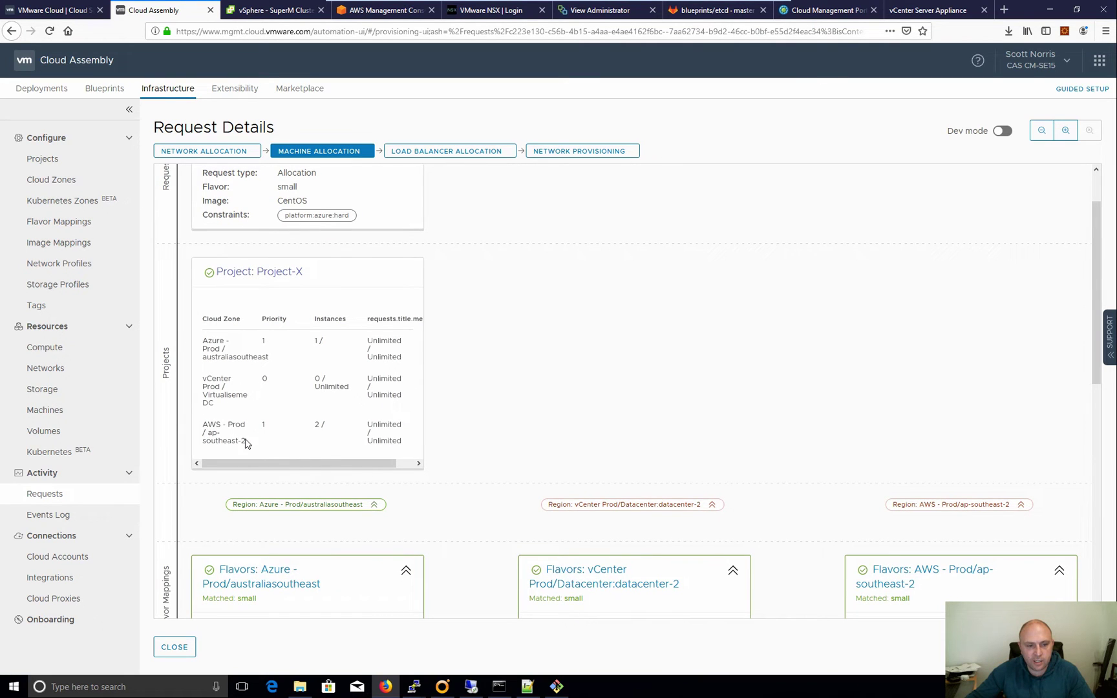
scroll(485, 465, "down", 3)
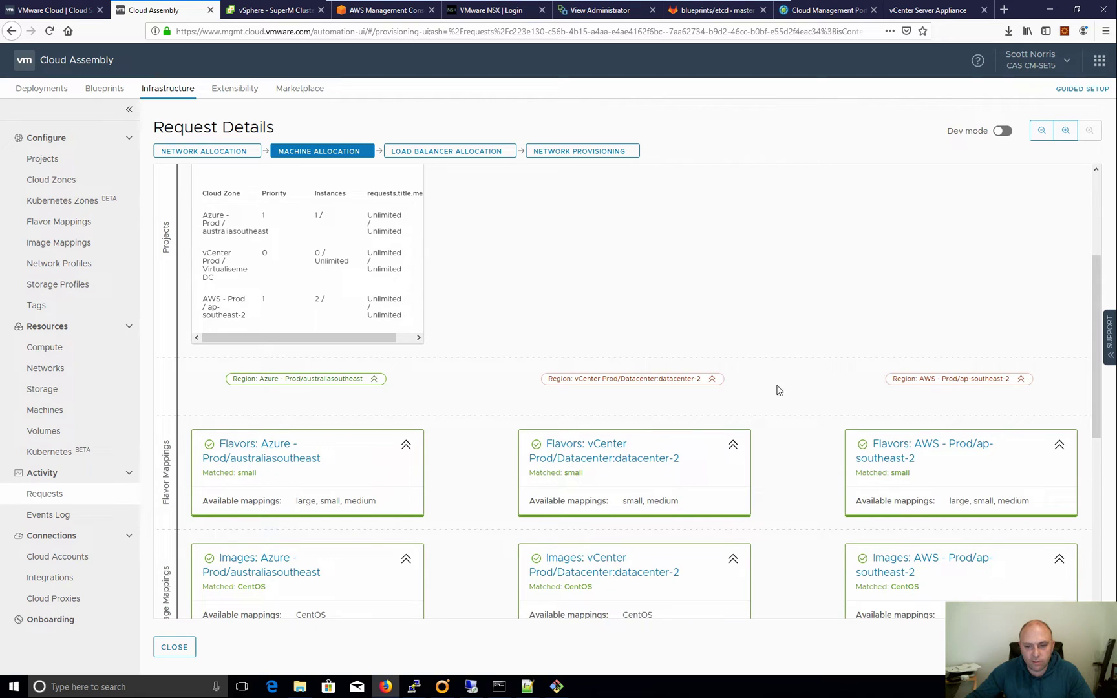
scroll(708, 385, "down", 3)
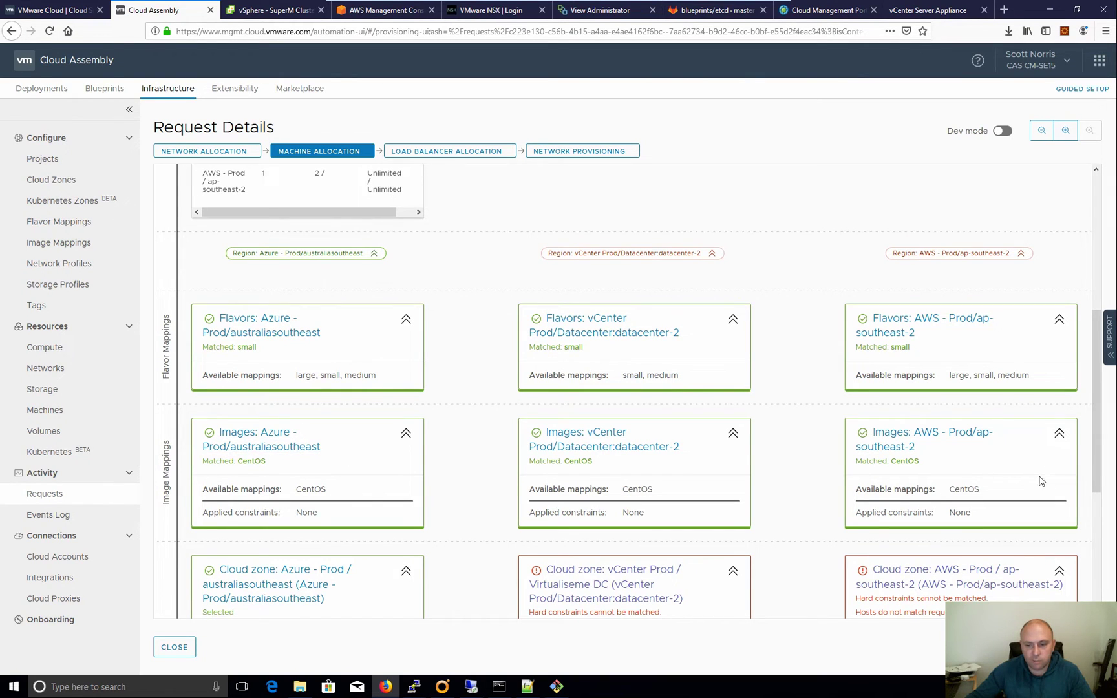
scroll(547, 452, "down", 2)
scroll(547, 452, "down", 2)
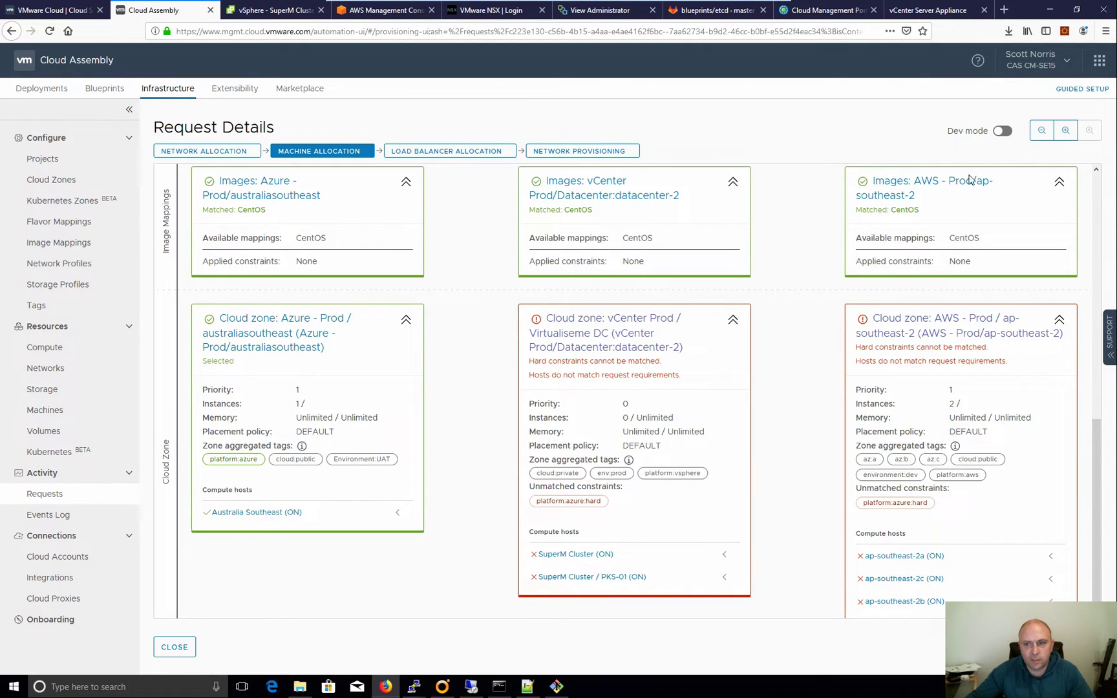
Turn on Dev mode for the request, review the task-by-task flow, and turn Dev mode off again
left_click(1002, 135)
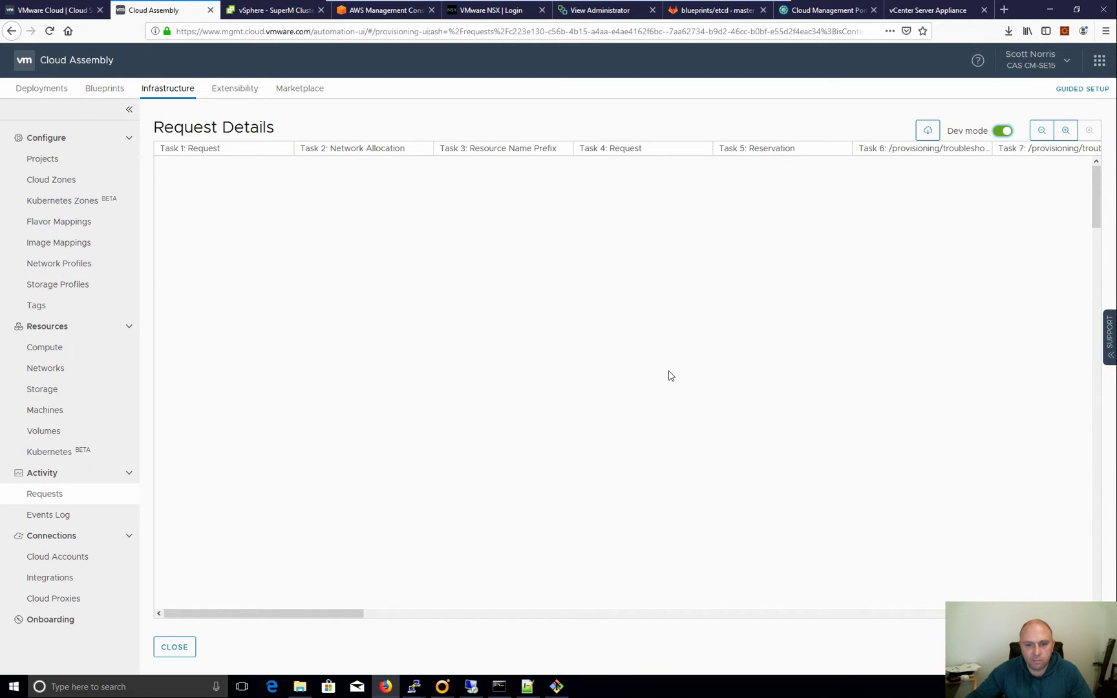
scroll(670, 376, "down", 5)
scroll(669, 377, "up", 3)
scroll(669, 379, "down", 5)
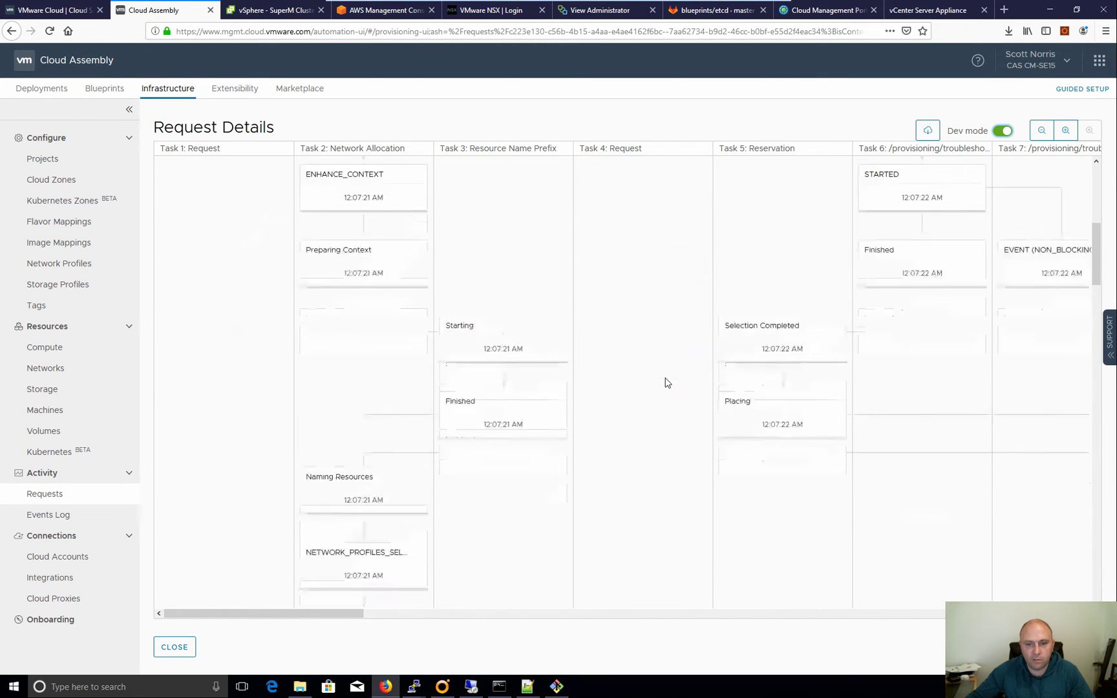
scroll(667, 383, "down", 5)
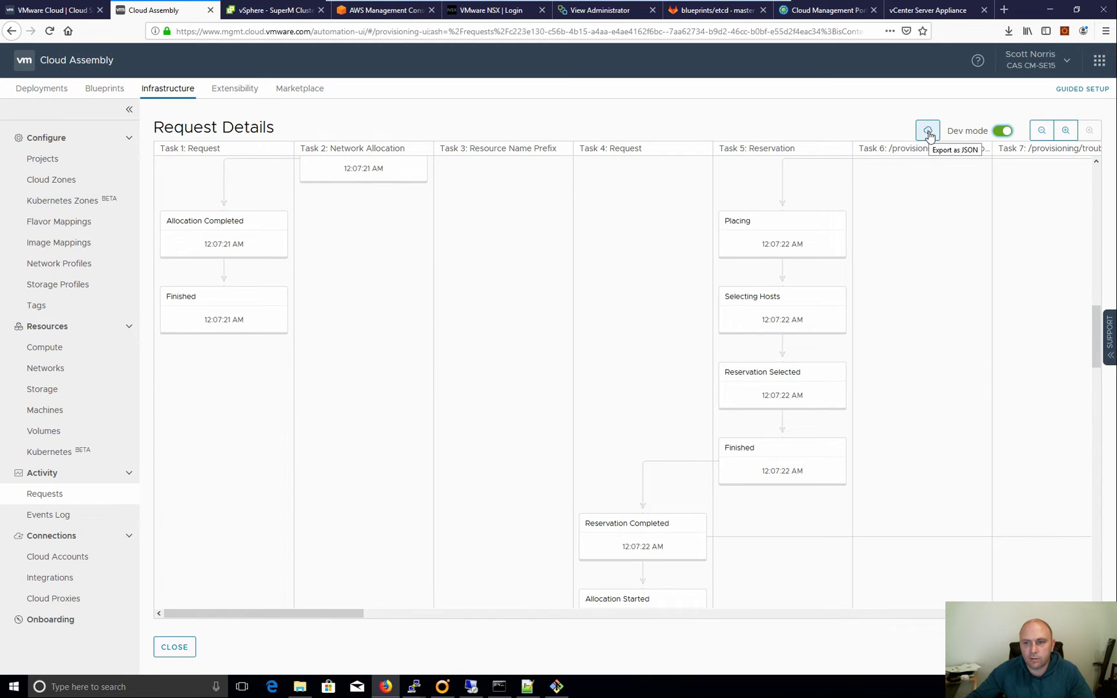
left_click(1004, 132)
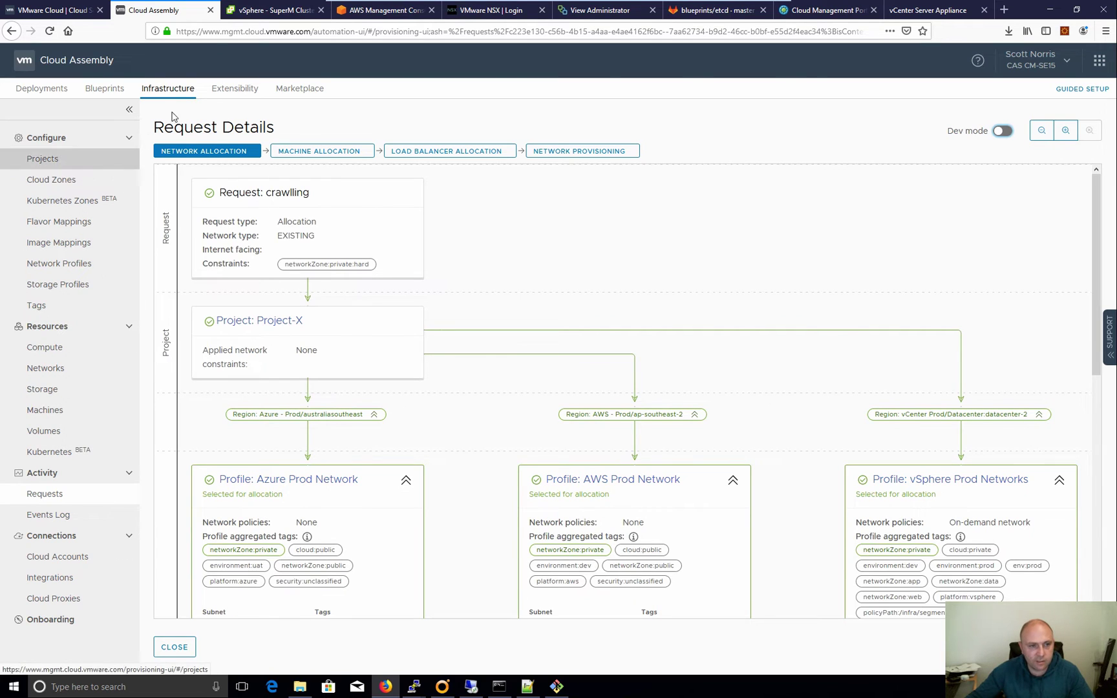
Open the aws demo deployment from the deployments list and show the details of its cloud machine
left_click(41, 88)
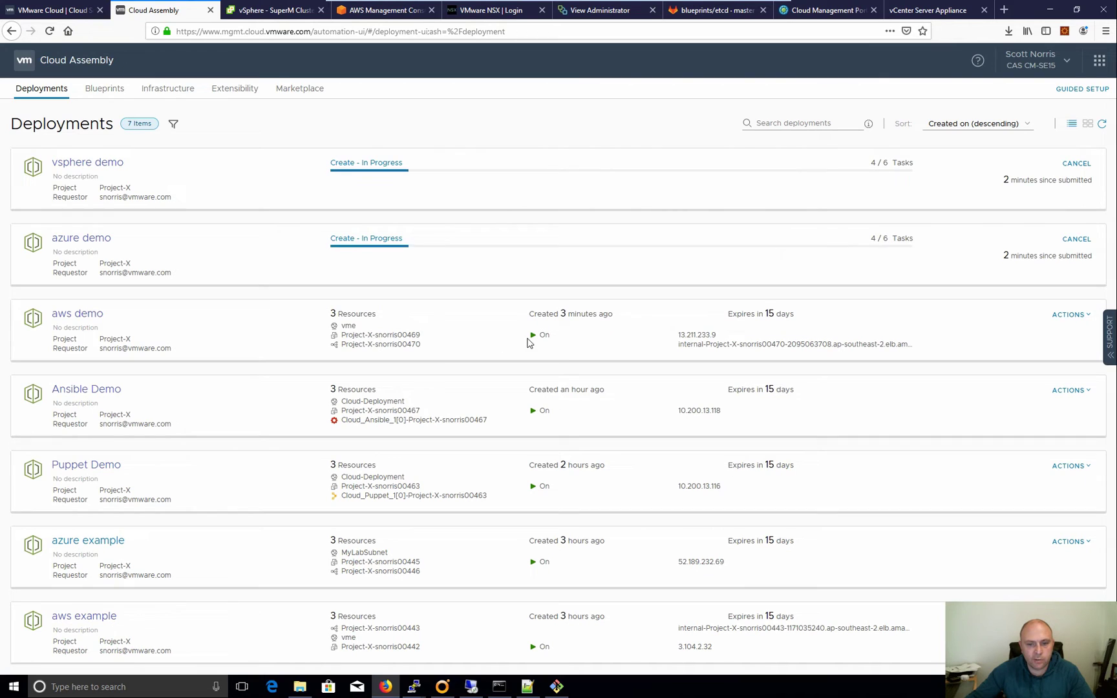
left_click(90, 314)
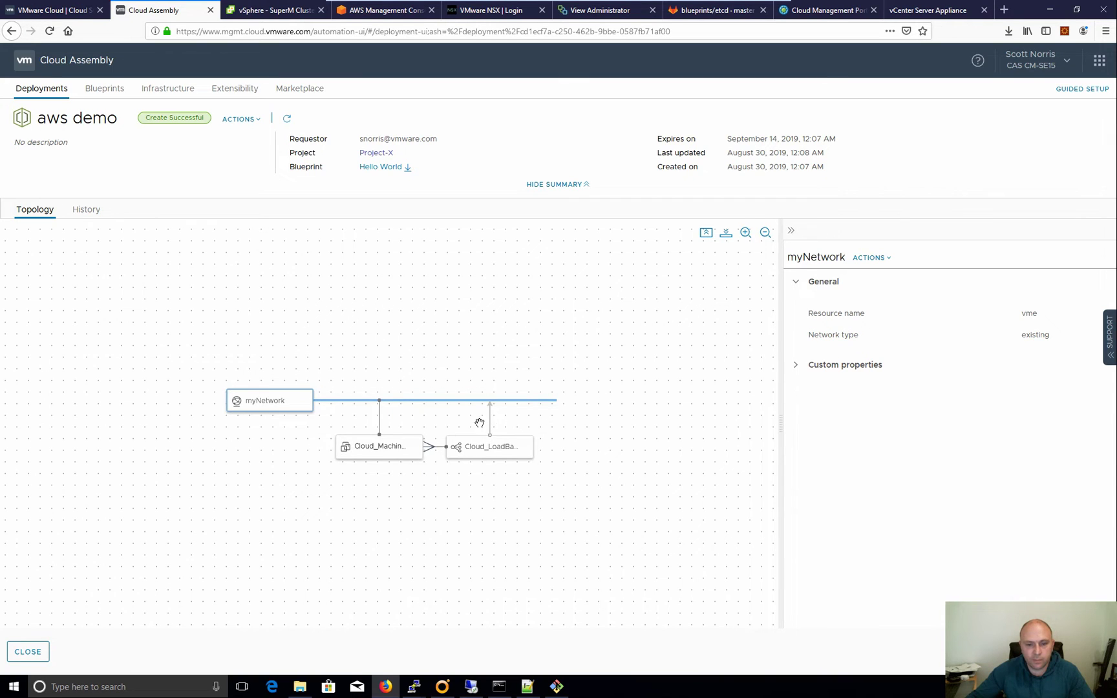
left_click(388, 447)
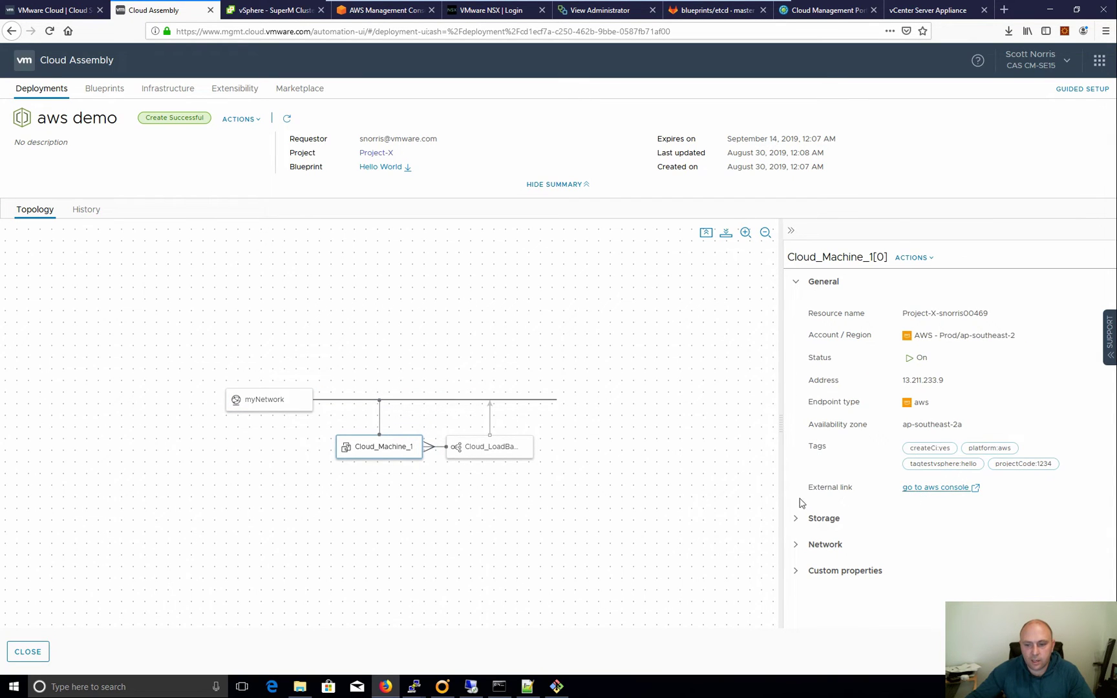
Expand the AWS machine's storage, network and custom properties and review their values
left_click(805, 519)
scroll(842, 565, "down", 1)
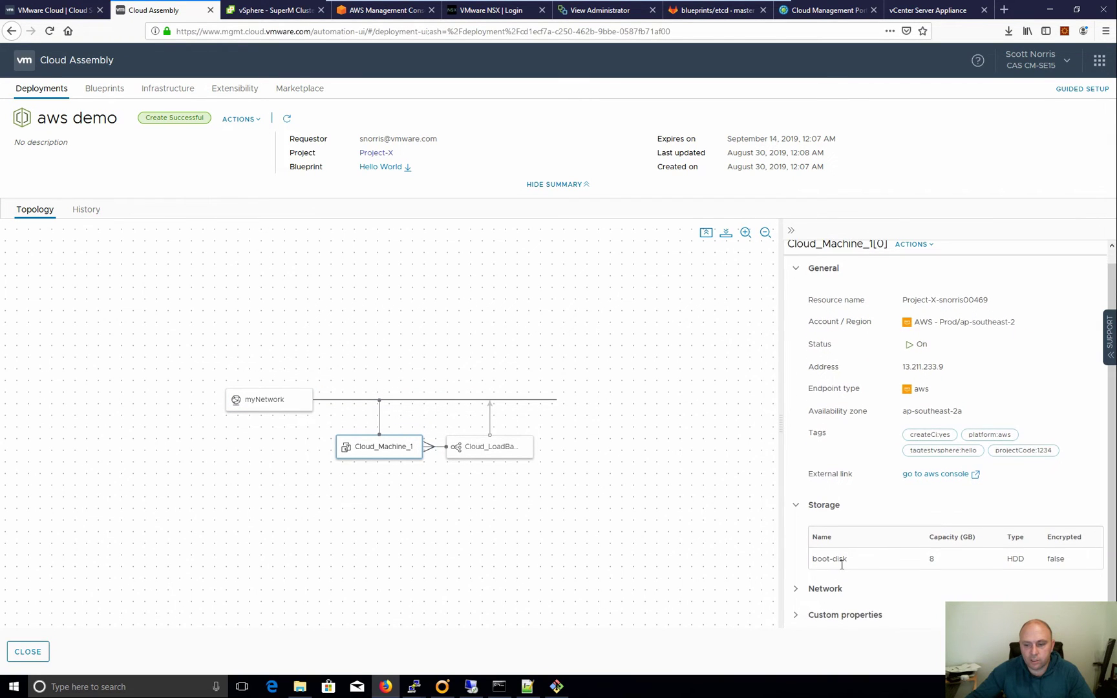
left_click(800, 590)
scroll(905, 589, "down", 2)
left_click(795, 616)
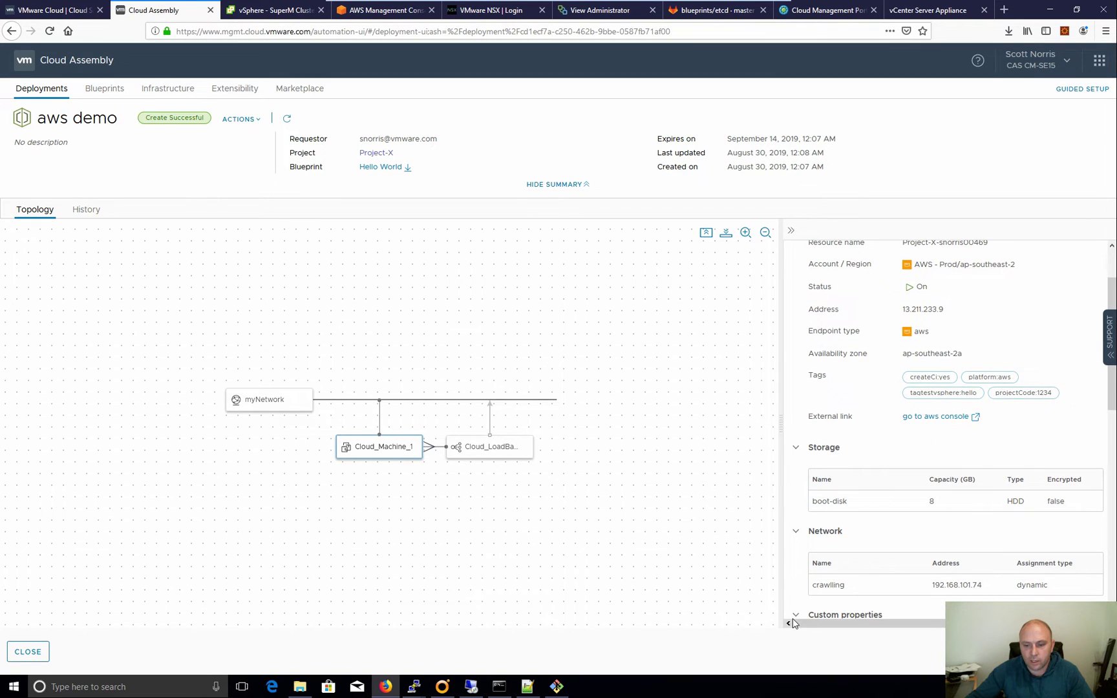
scroll(853, 599, "down", 8)
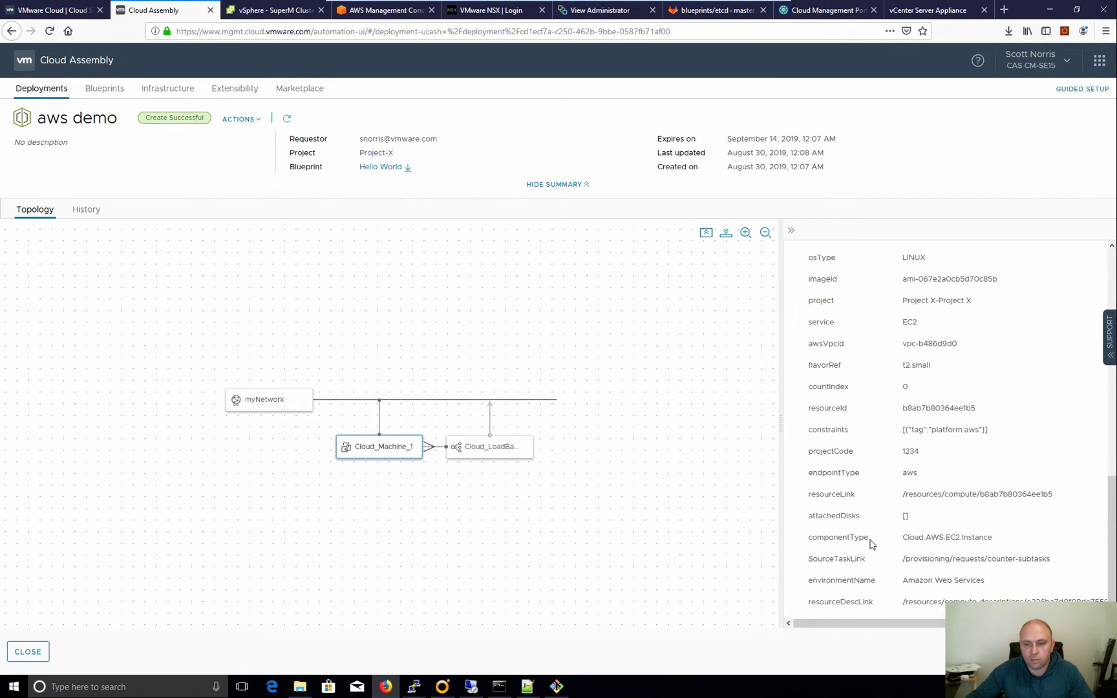
left_click_drag(943, 464, 800, 458)
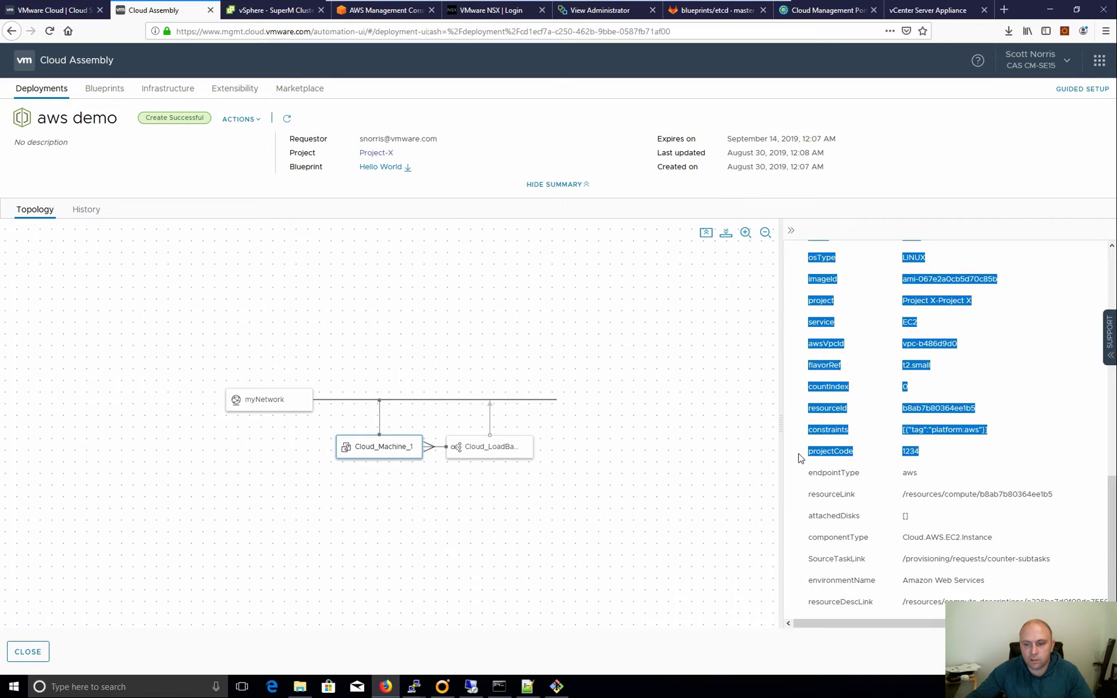
left_click(941, 459)
scroll(926, 481, "up", 3)
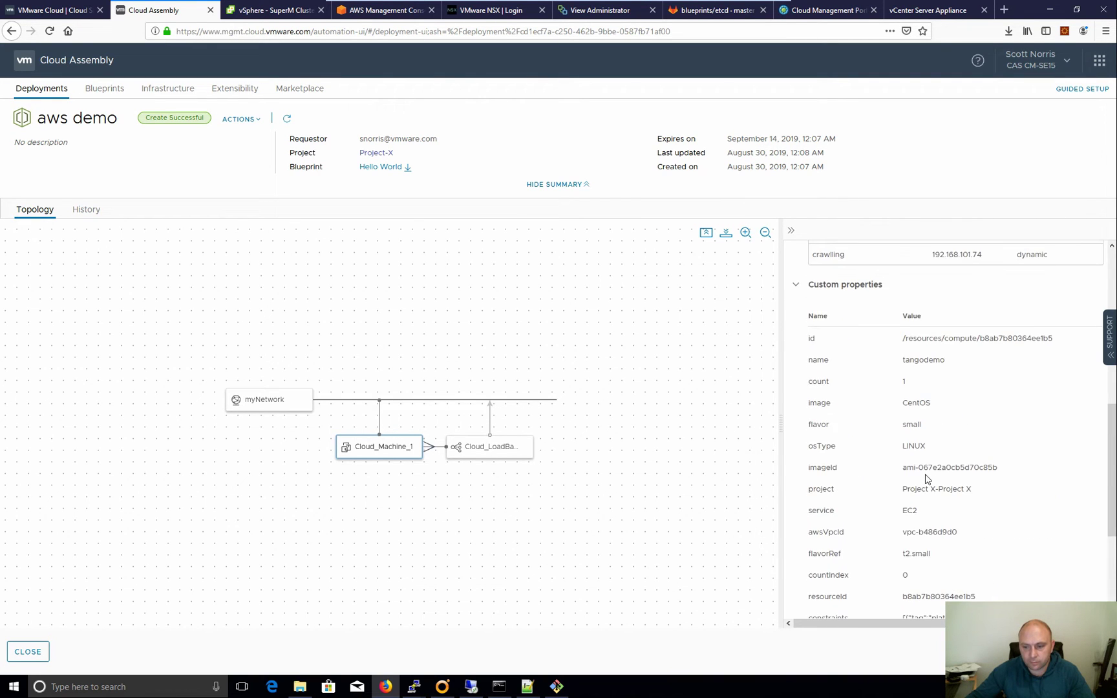
scroll(926, 479, "down", 3)
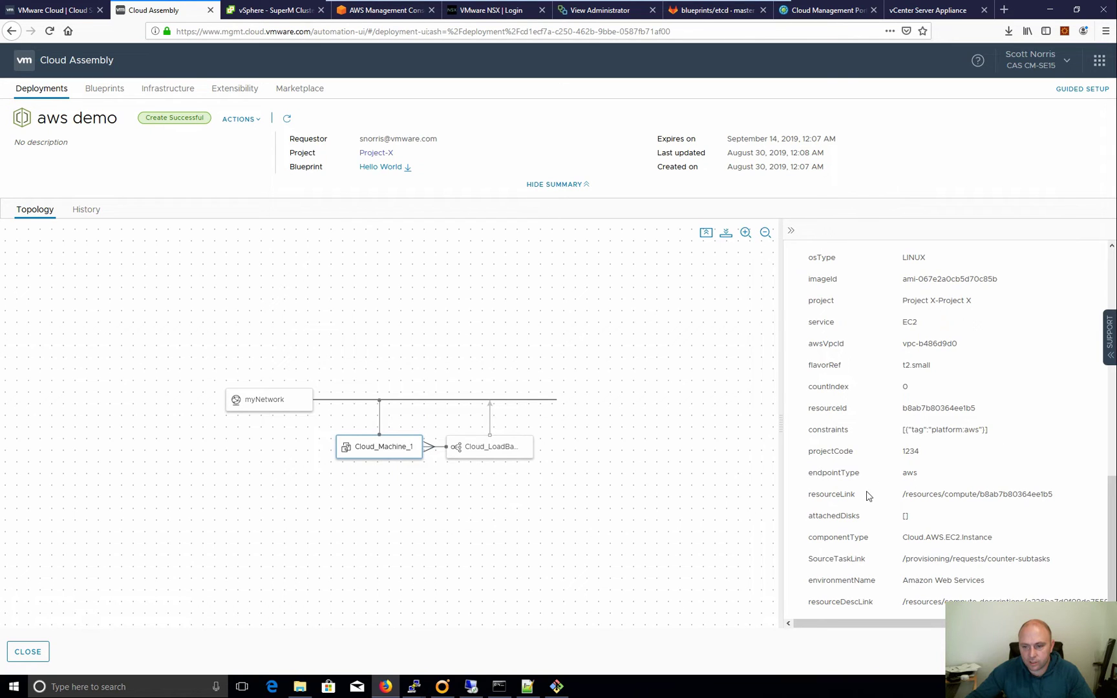
scroll(862, 498, "up", 10)
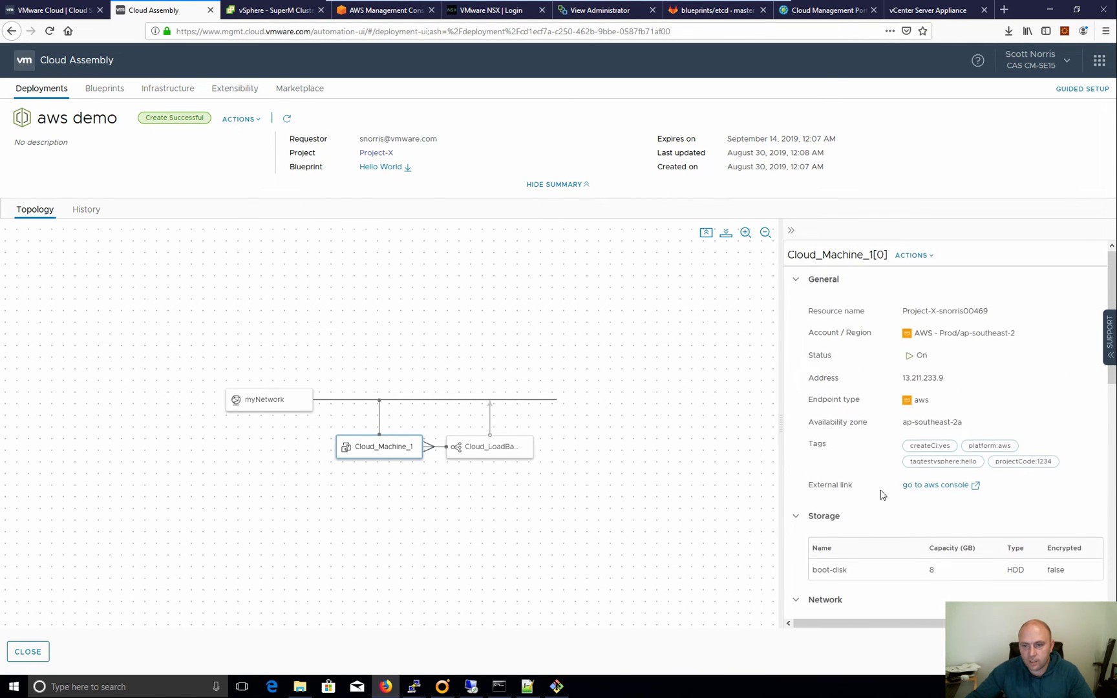
Check the actions available for the cloud machine and load balancer, viewing the load balancer's Reconfigure routes without submitting
left_click(927, 259)
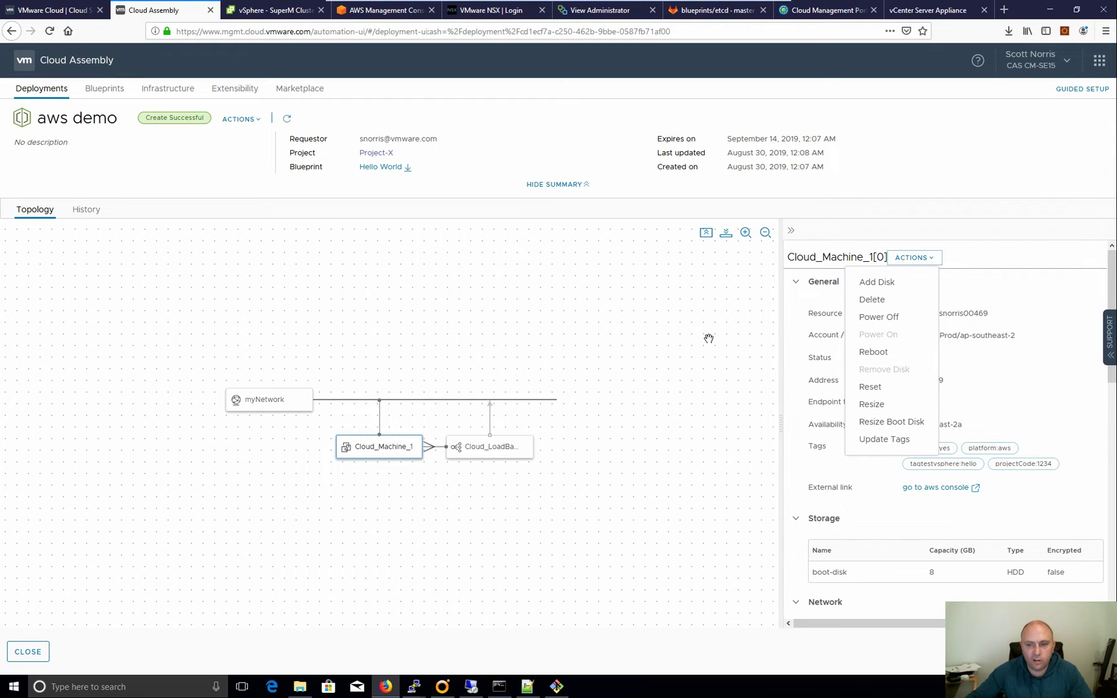
left_click(709, 338)
left_click(486, 447)
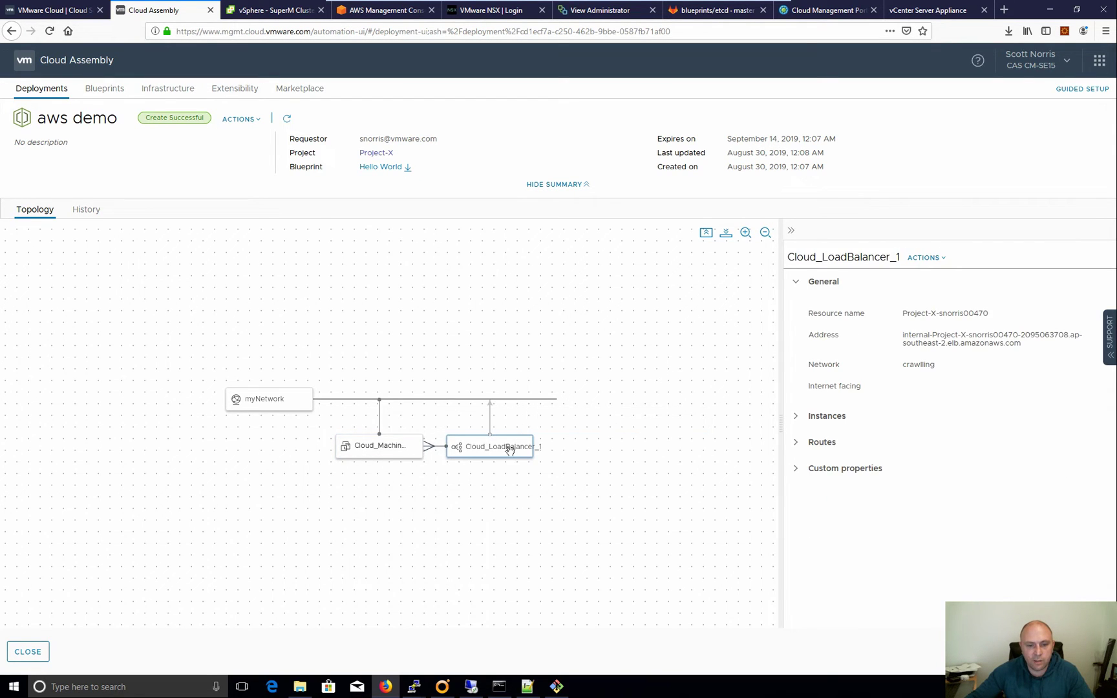
left_click(930, 259)
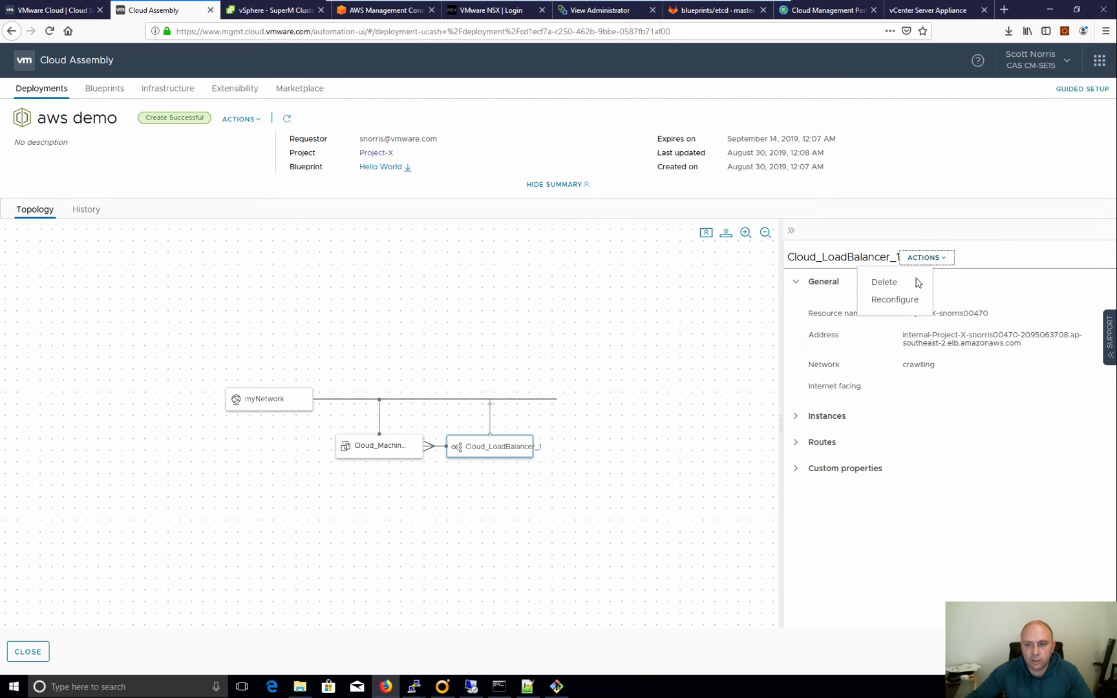
left_click(893, 300)
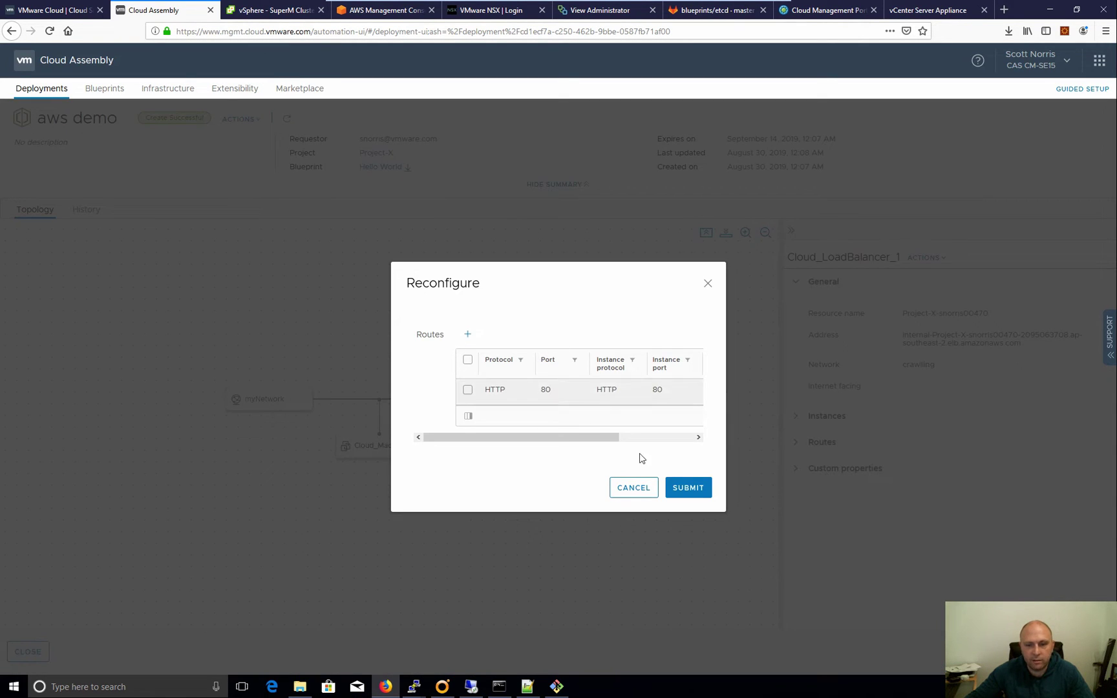
left_click(634, 489)
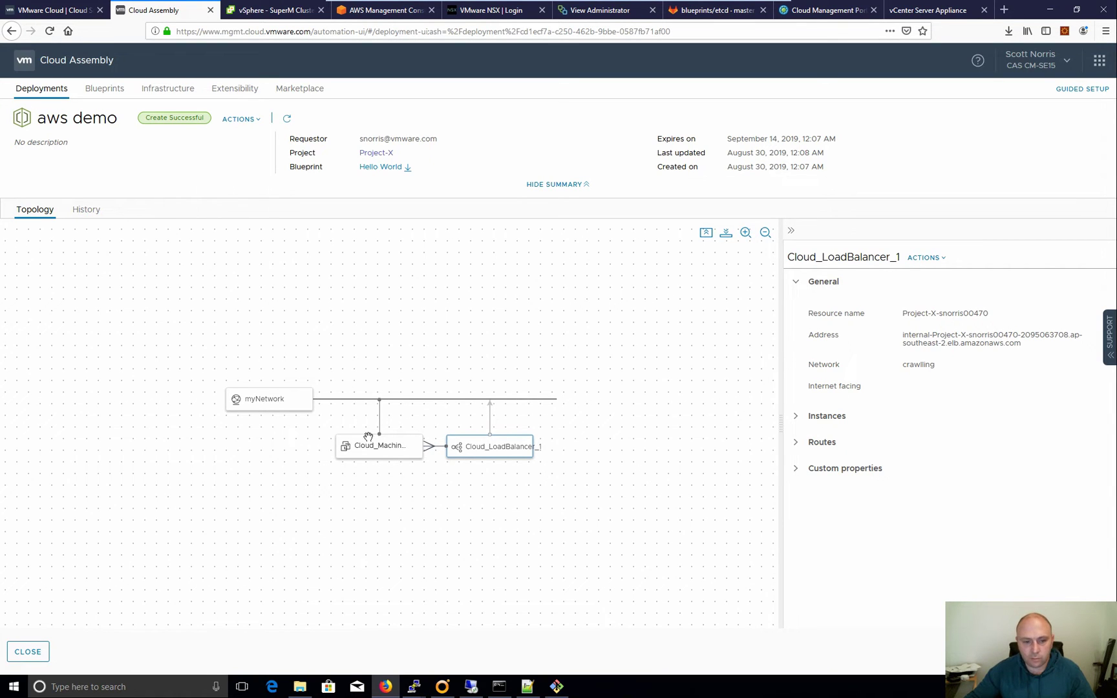
Inspect myNetwork's custom properties and available actions, and show the aws demo deployment's request history
left_click(401, 399)
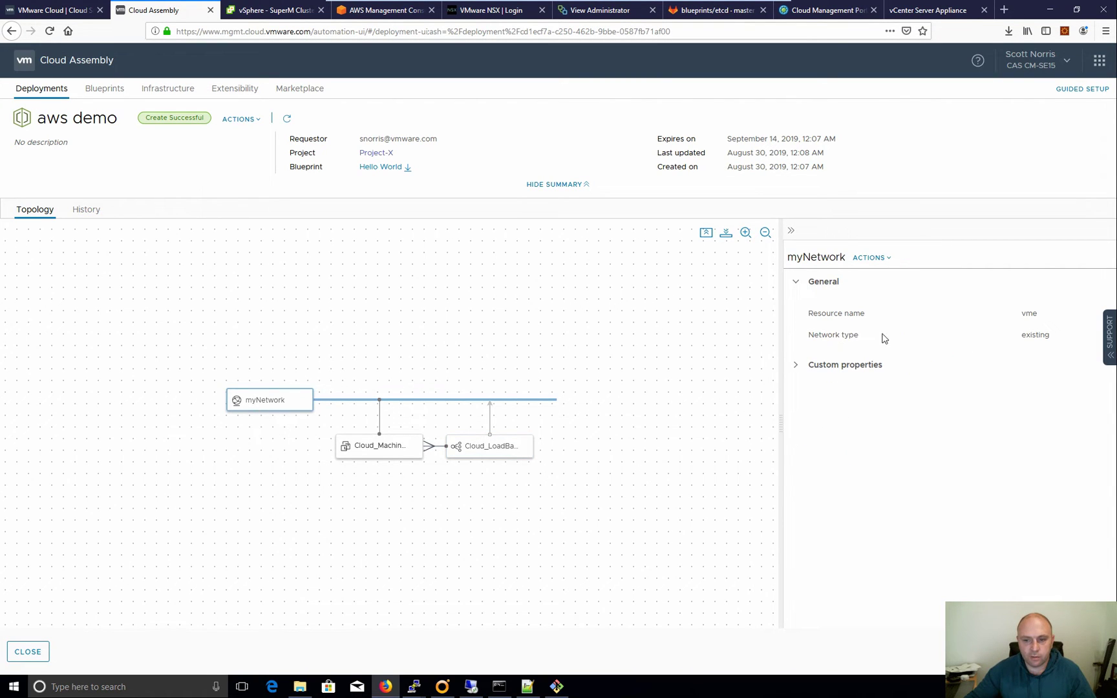
left_click(800, 368)
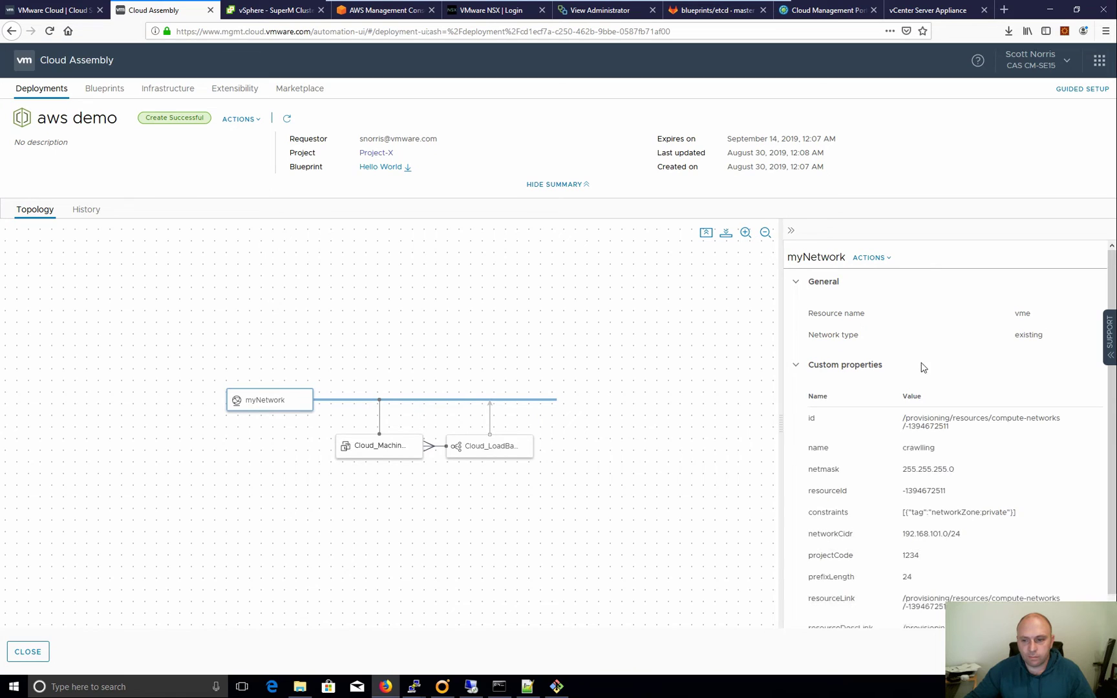
left_click(888, 258)
left_click(898, 325)
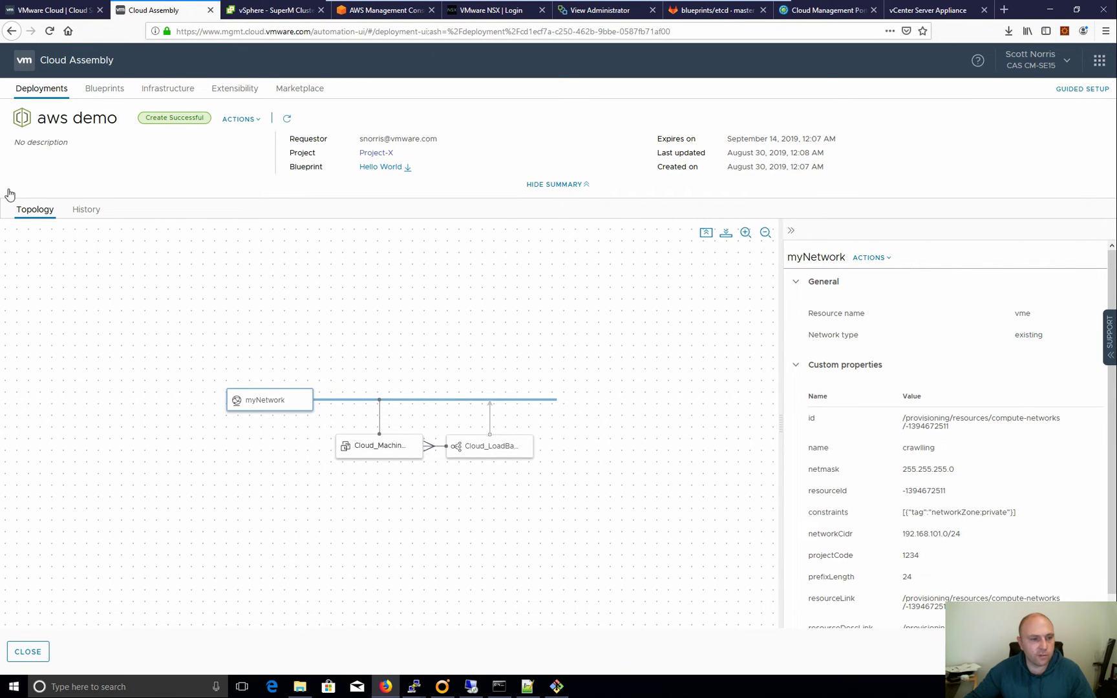
left_click(84, 209)
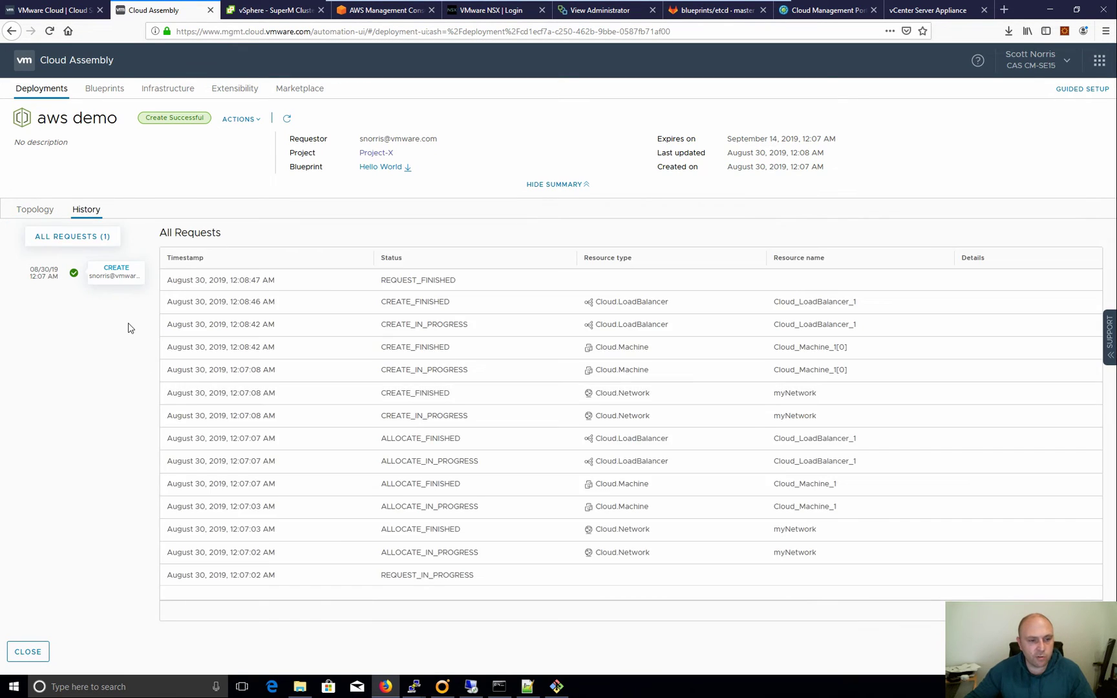
Add a cloud agnostic machine to the Hello World blueprint and connect it to myNetwork
left_click(122, 88)
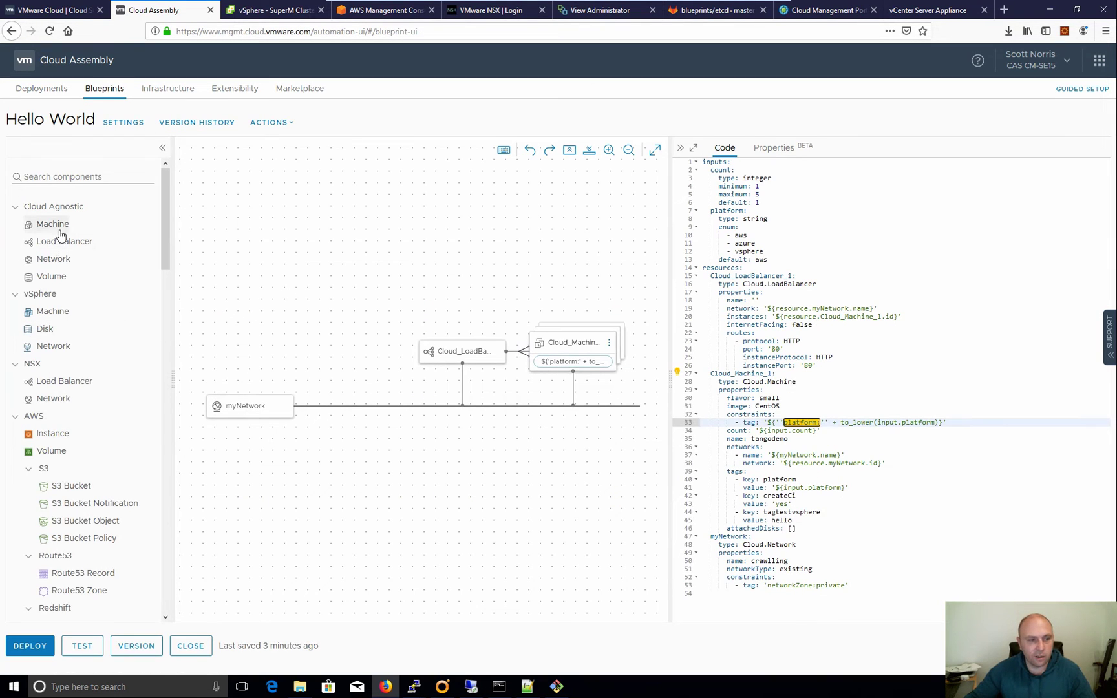
left_click_drag(58, 224, 342, 338)
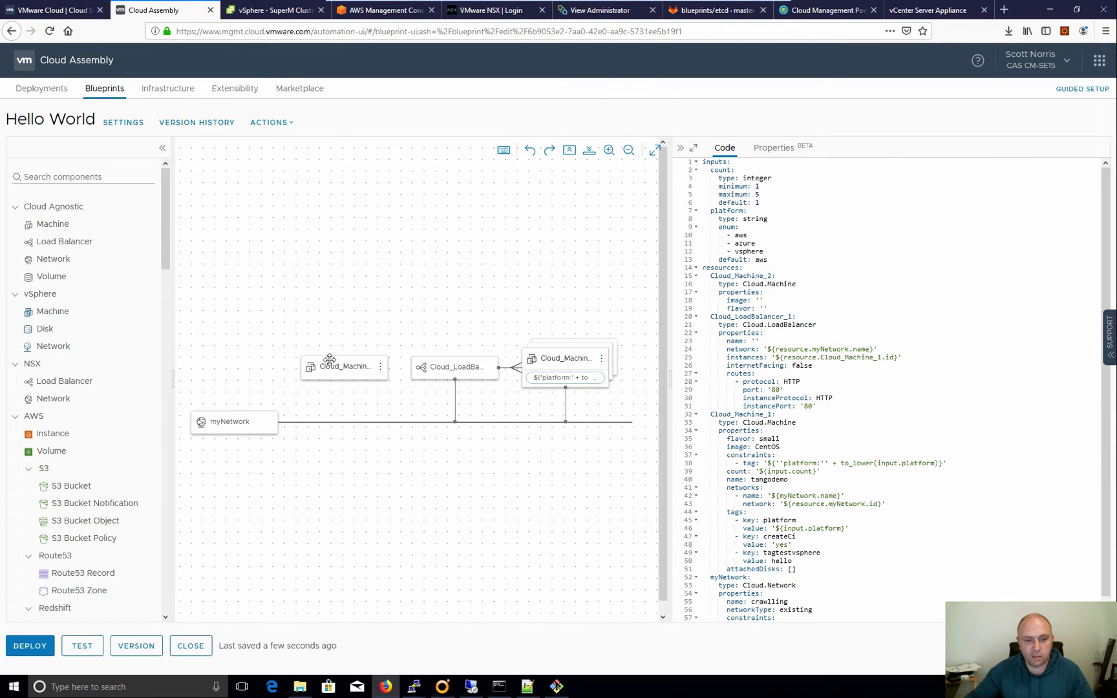
left_click(302, 371)
left_click_drag(303, 372, 239, 430)
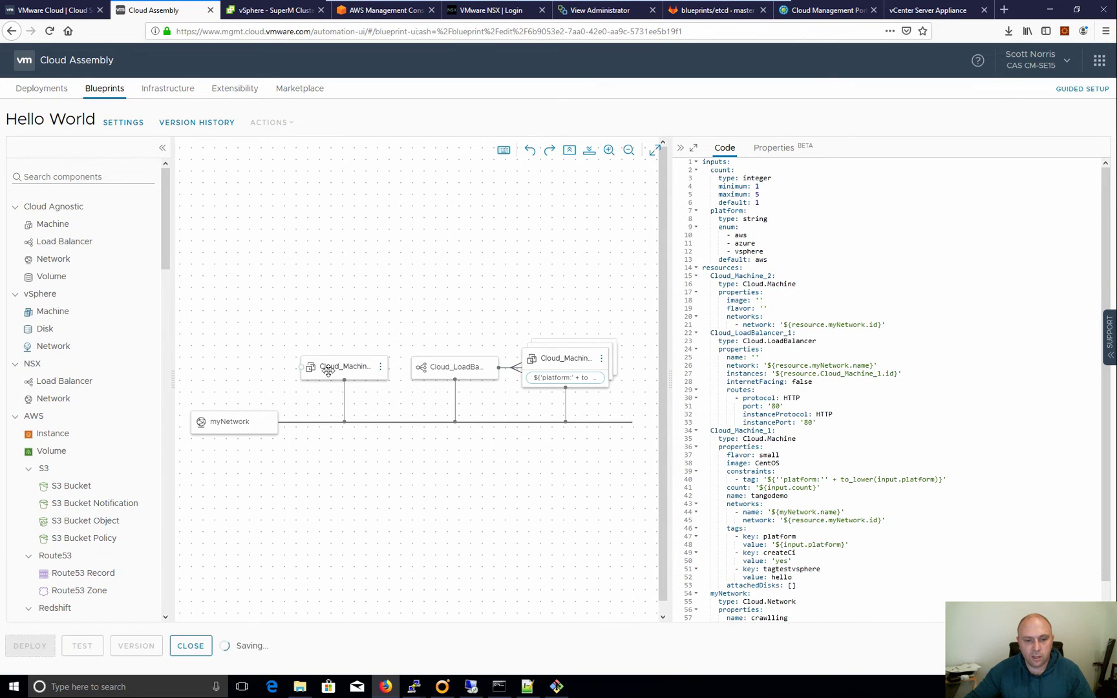
Set the image of Cloud_Machine_2 to CentOS in the blueprint code
left_click(770, 299)
key("BackSpace")
key("BackSpace")
key("ctrl+space")
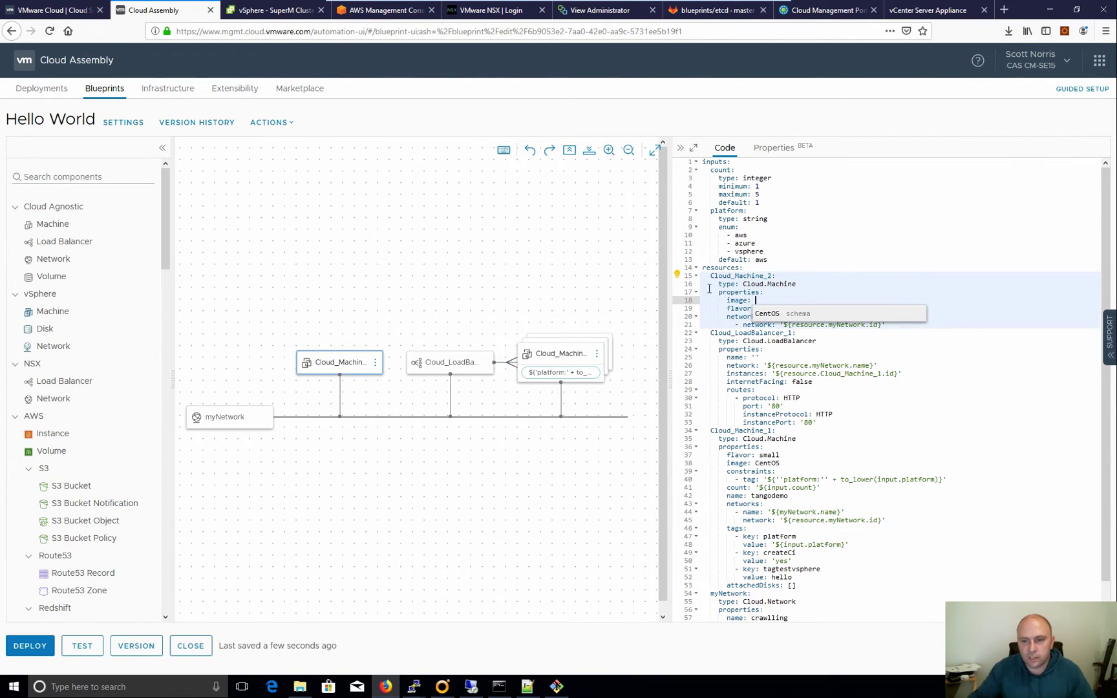
left_click(769, 315)
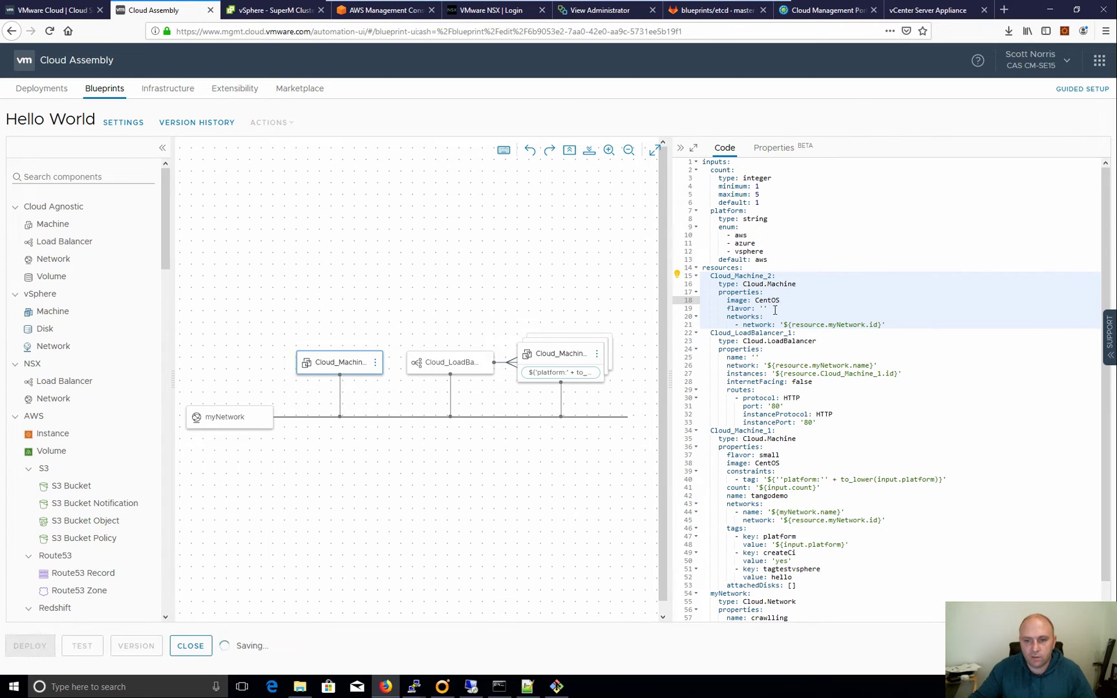
Set the flavor of Cloud_Machine_2 to small in the blueprint code
left_click(776, 310)
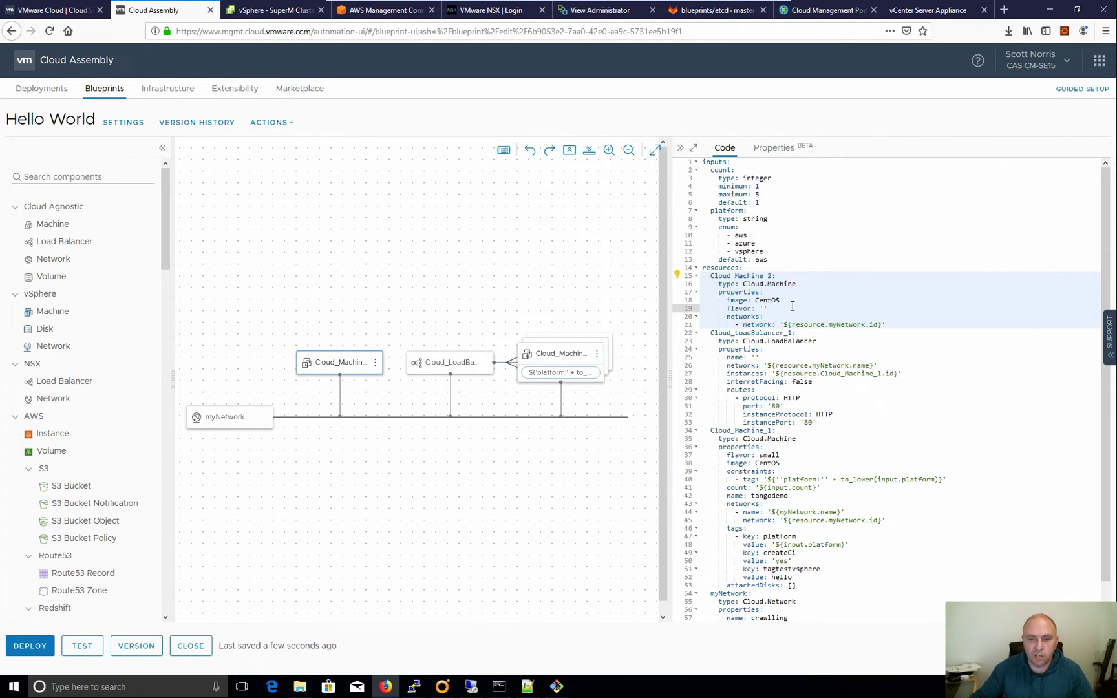
key("BackSpace")
key("ctrl+space")
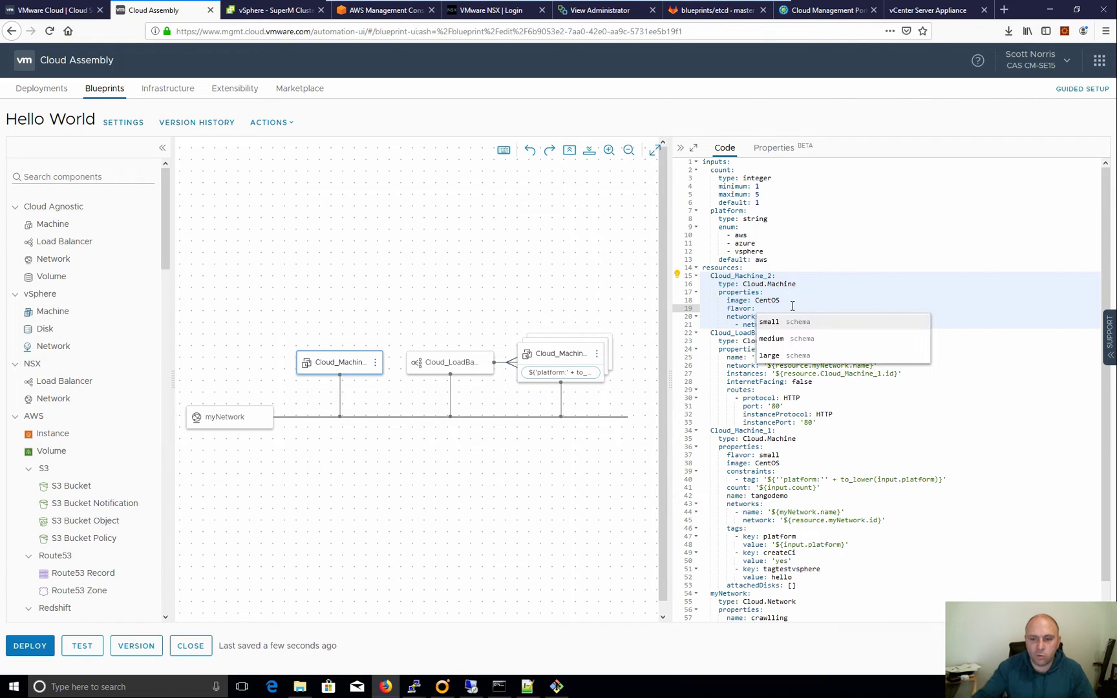
type("s")
key("Return")
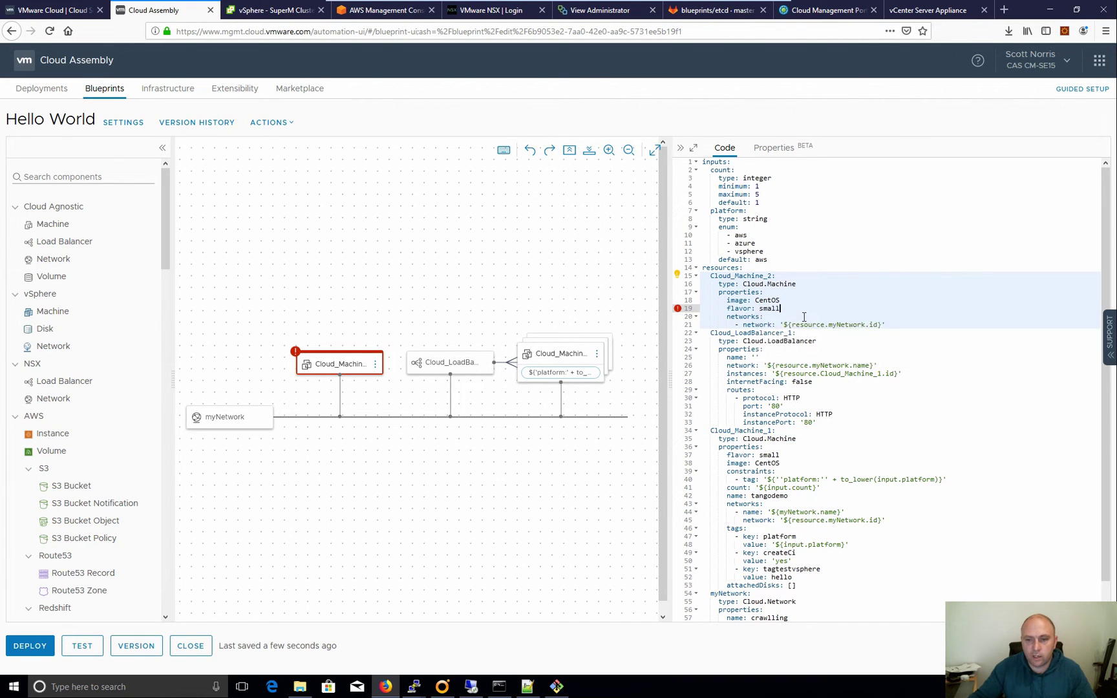
Add a constraints property with the tag 'platform:aws' above the image property of Cloud_Machine_2
left_click(774, 293)
key("Return")
key("ctrl+space")
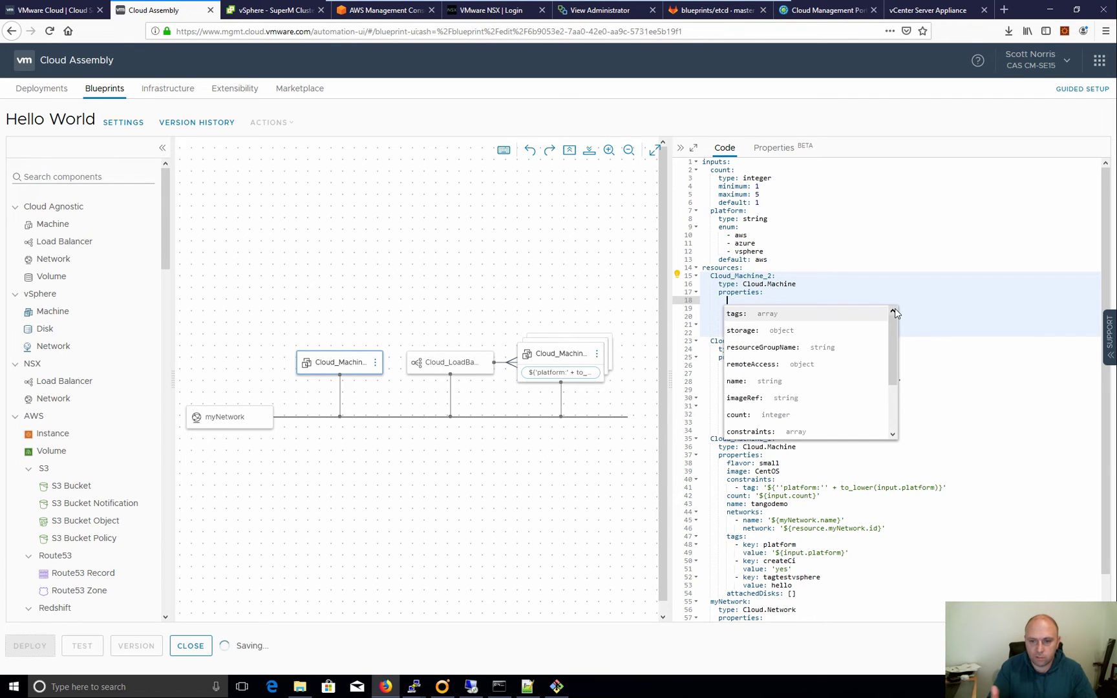
left_click(755, 432)
key("Return")
type("-")
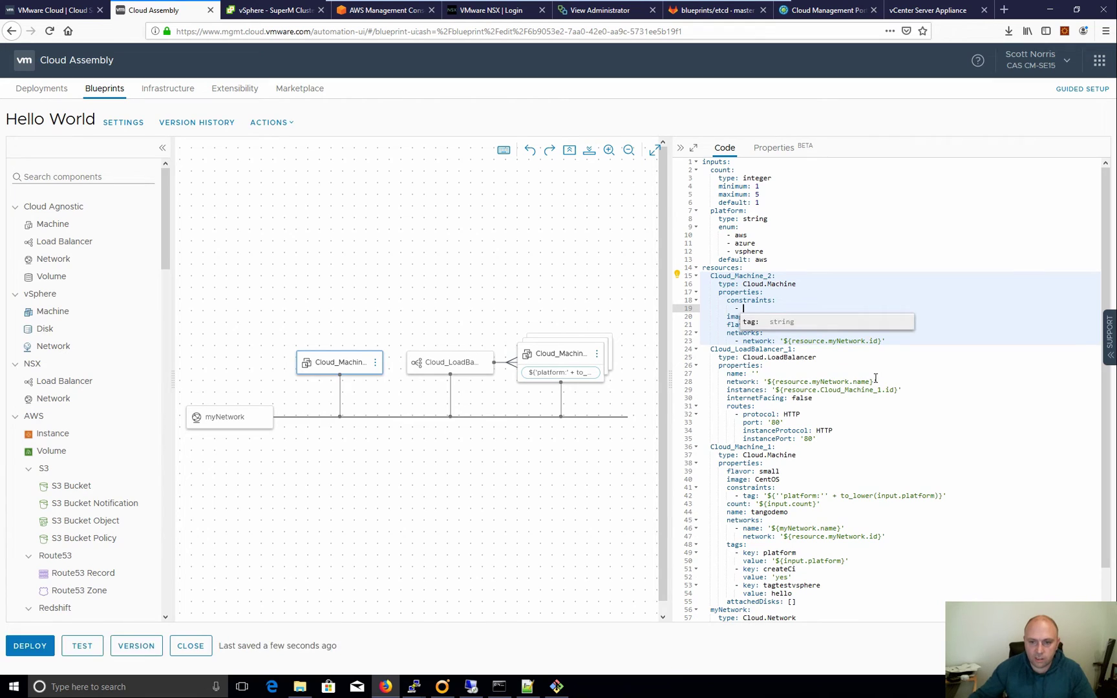
left_click(754, 322)
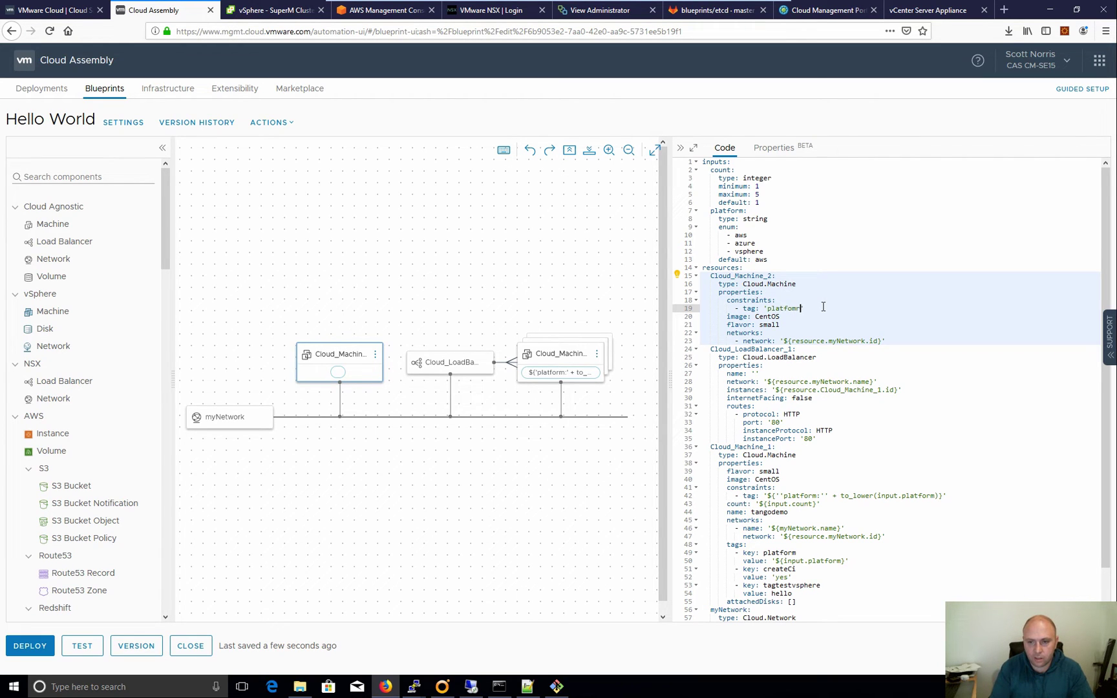
type("'platform:aws")
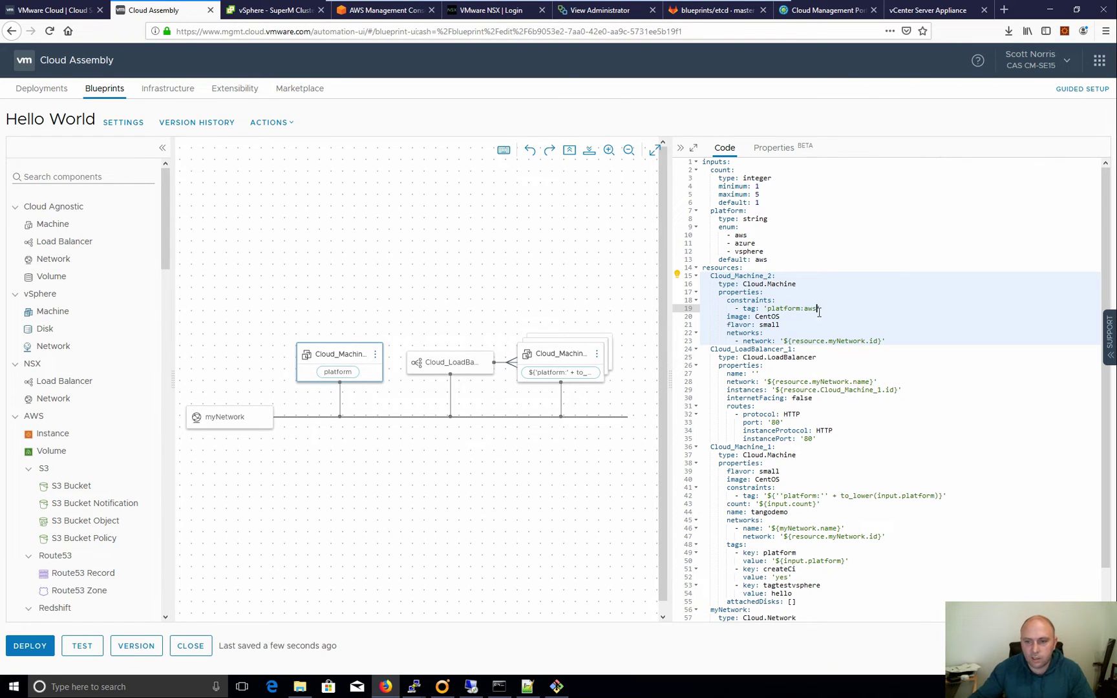
left_click(842, 327)
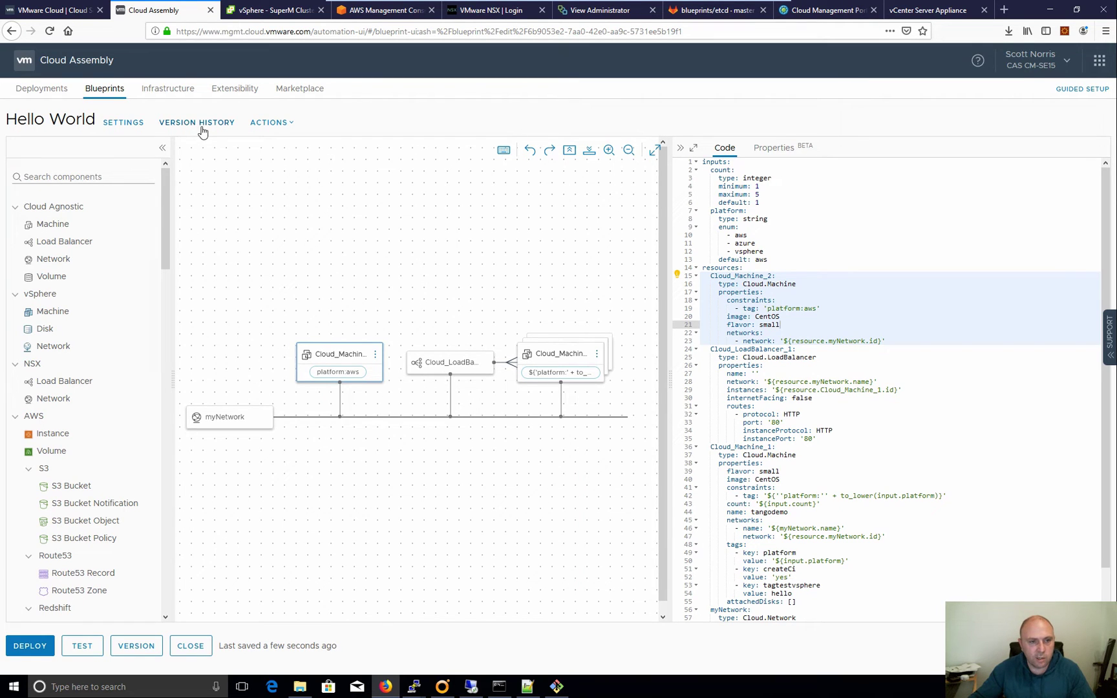
Compare the current Hello World draft visually against version 1.0, and return to the blueprint editor
left_click(222, 127)
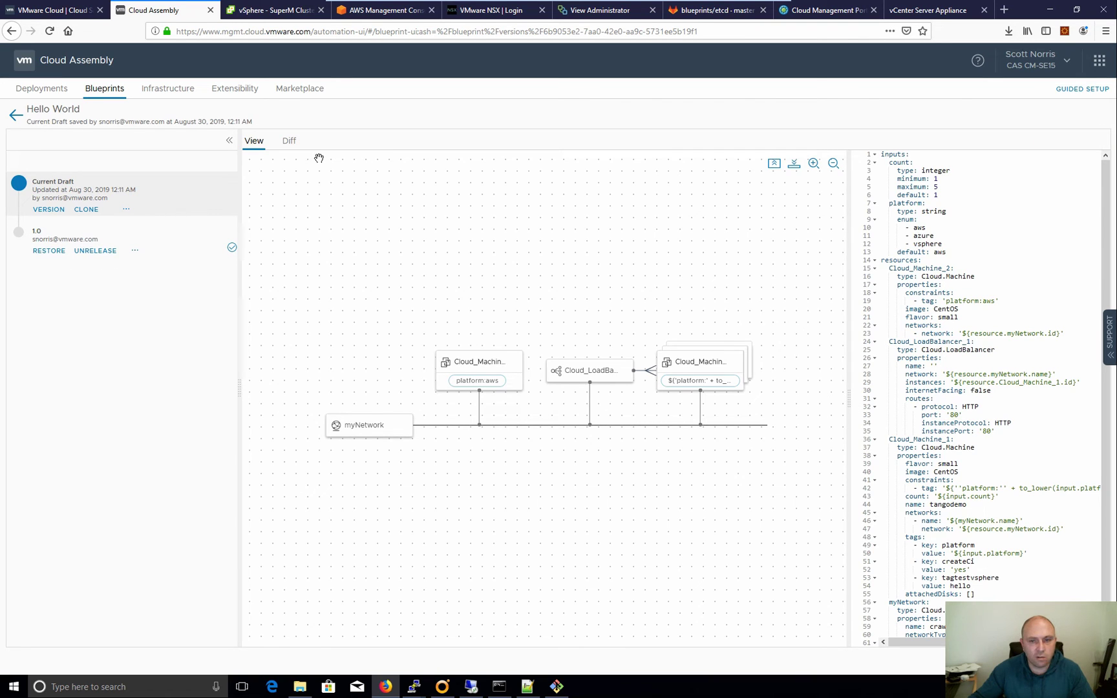
left_click(290, 147)
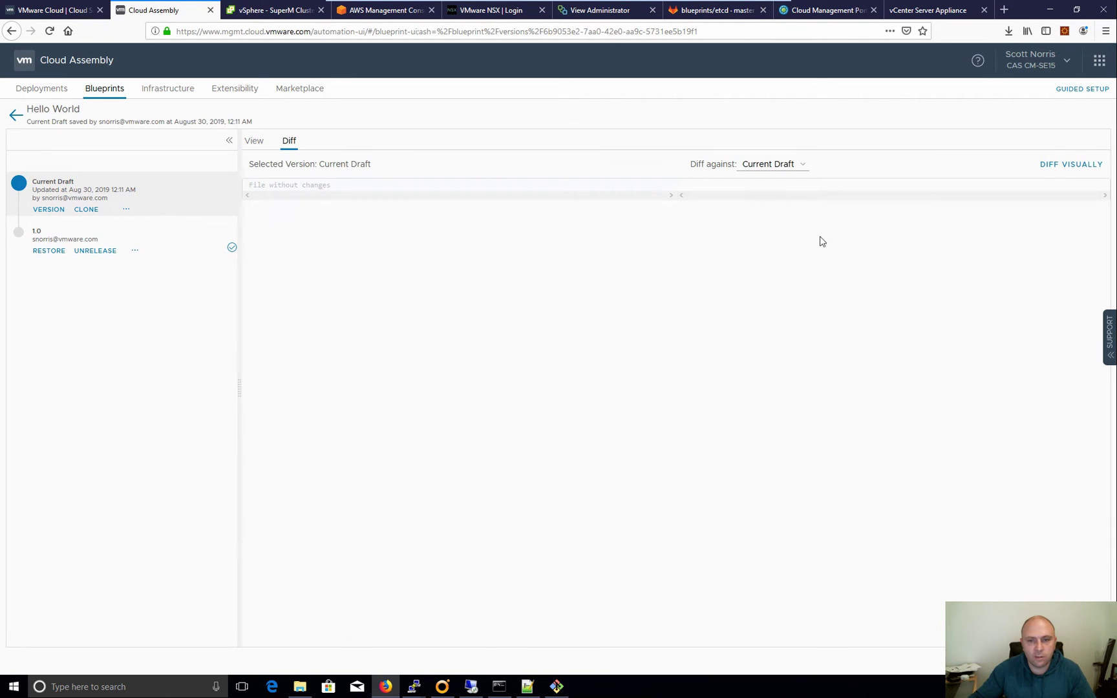
left_click(765, 167)
left_click(765, 196)
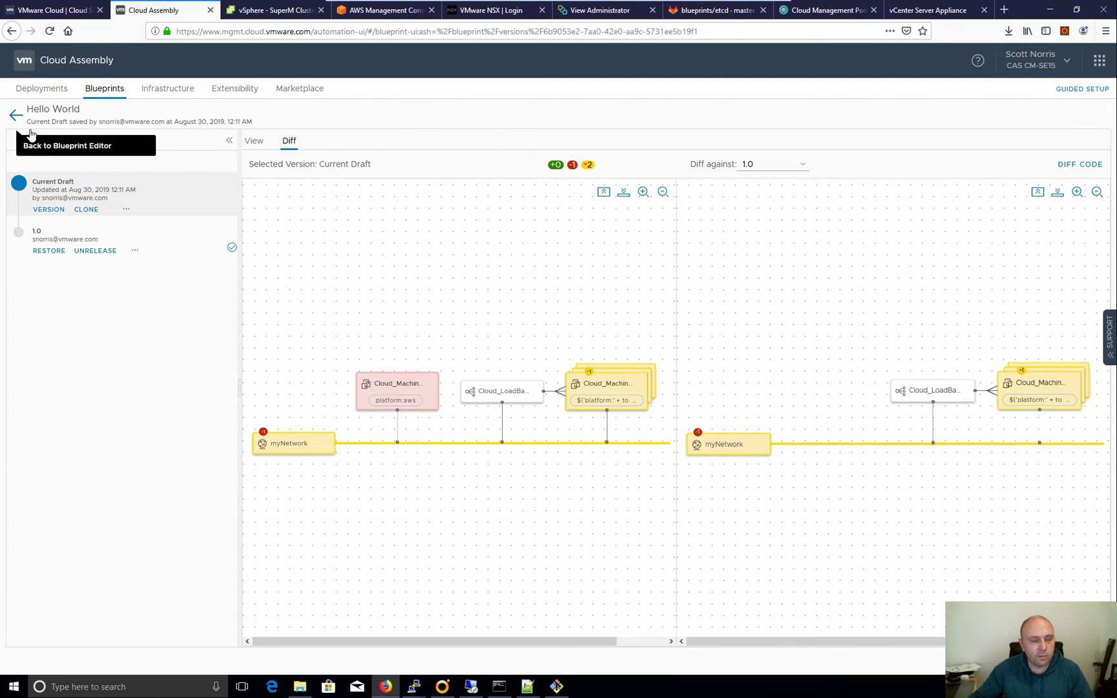
left_click(16, 115)
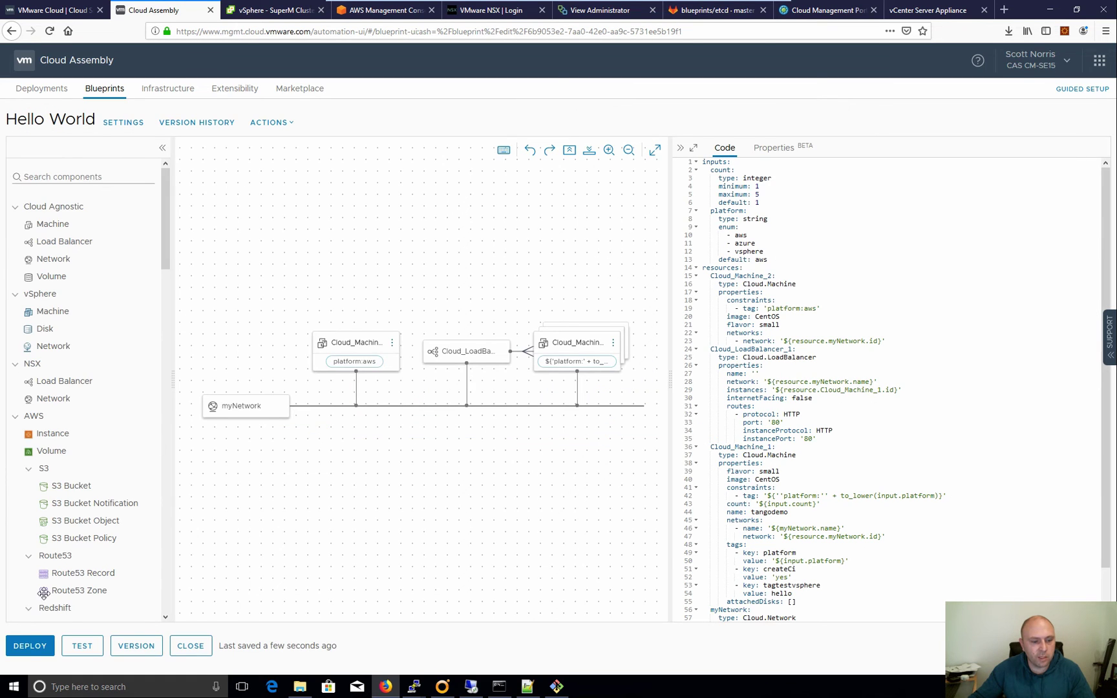
Set up a deployment of the current draft that updates the existing aws demo deployment, keeping its count and platform inputs
left_click(30, 646)
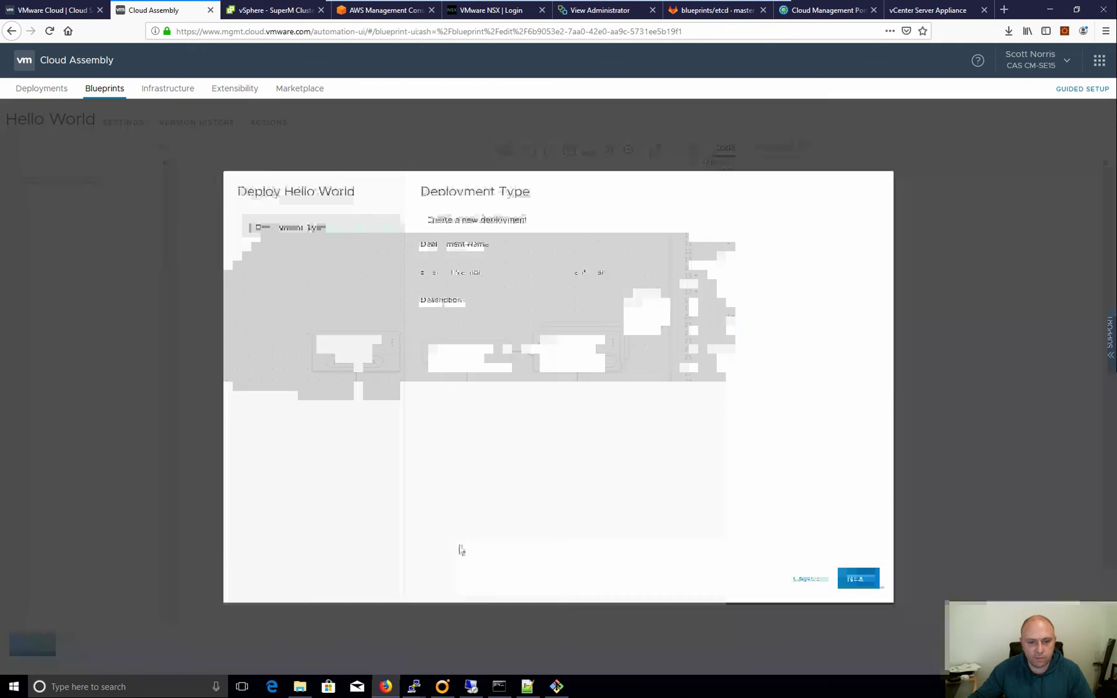
left_click(528, 228)
left_click(494, 250)
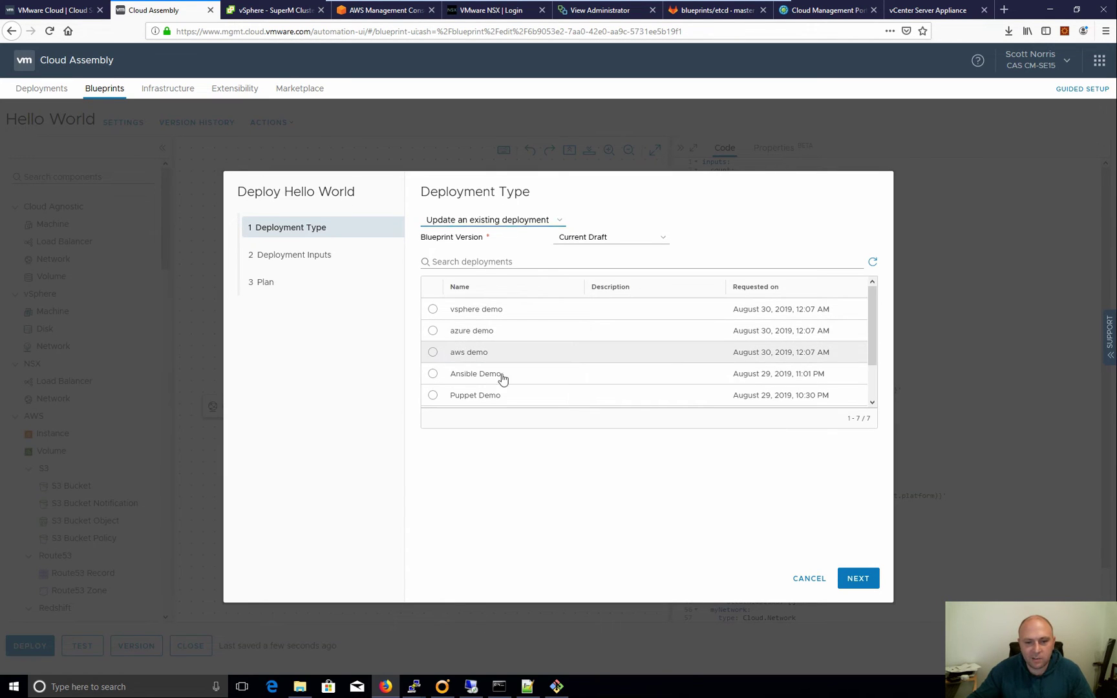
left_click(498, 352)
left_click(850, 573)
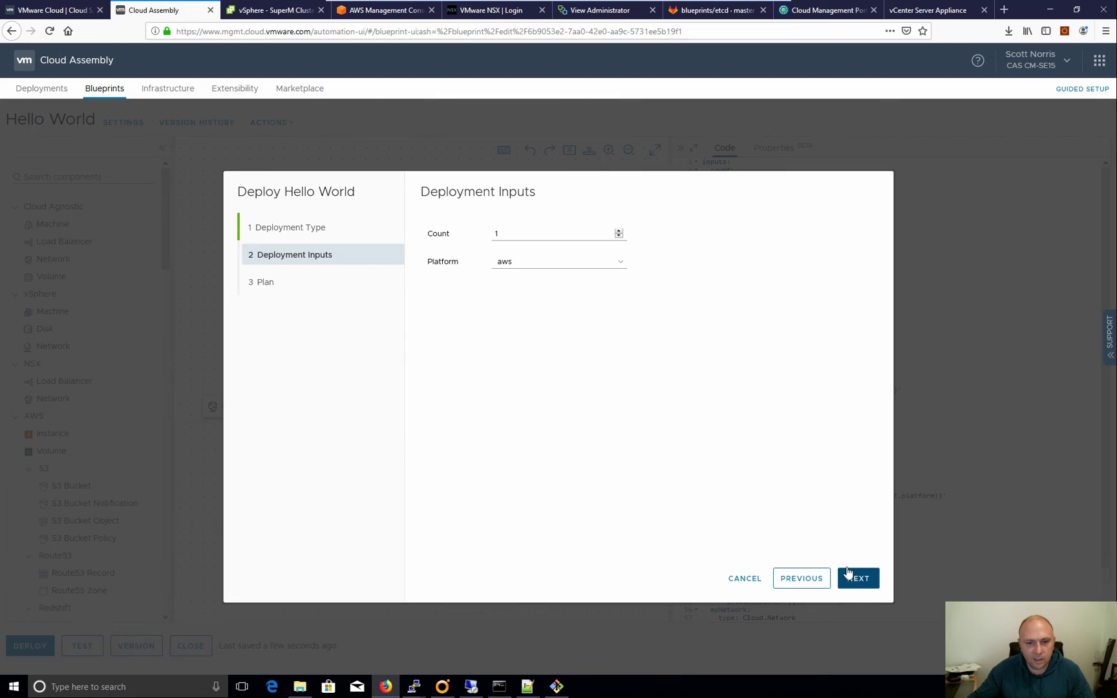
left_click(869, 578)
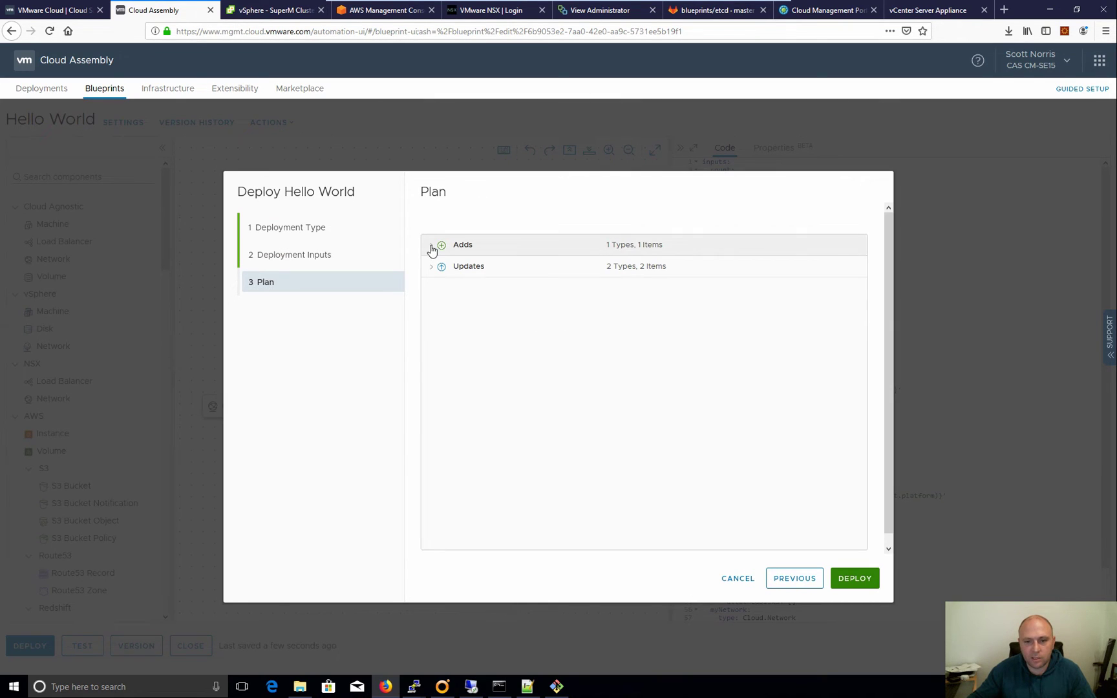
Review the planned adds and updates for the aws demo deployment and deploy them
left_click(430, 249)
left_click(440, 292)
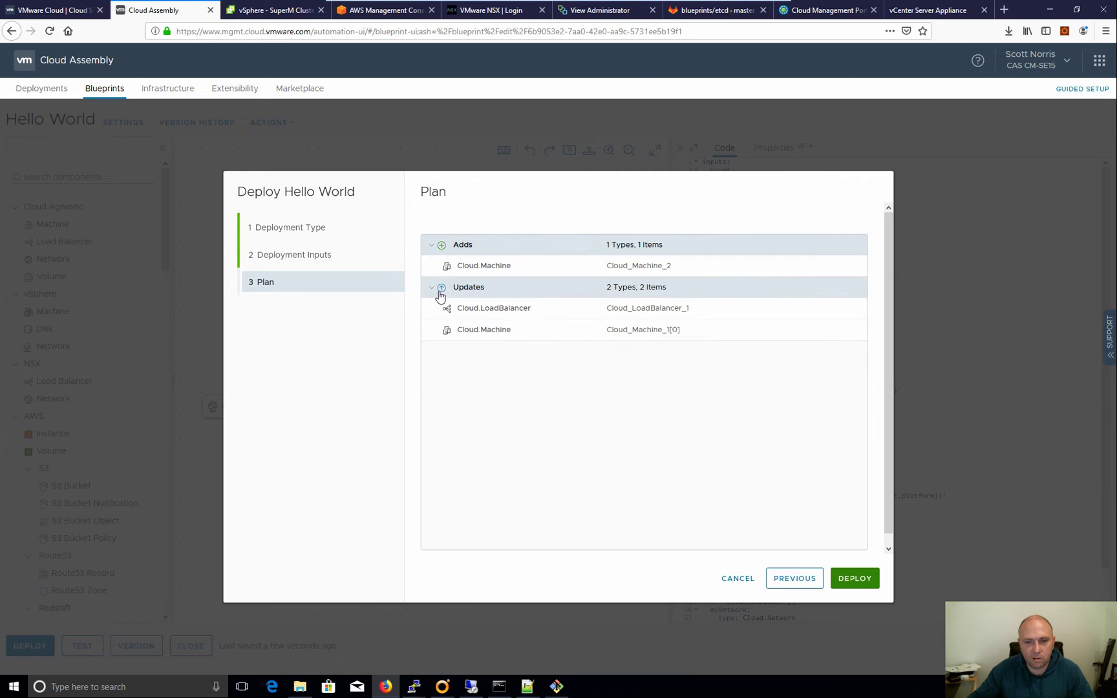
left_click(432, 290)
left_click(866, 584)
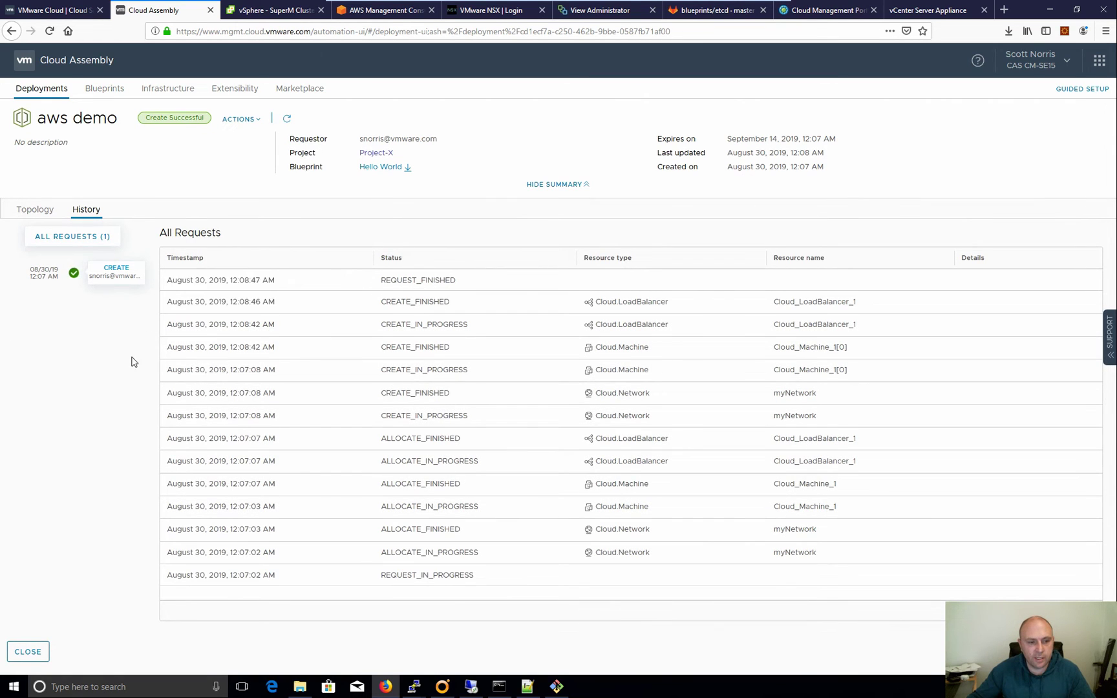
Show all requests in the aws demo history and check the events of the update request
left_click(84, 236)
scroll(84, 279, "up", 1)
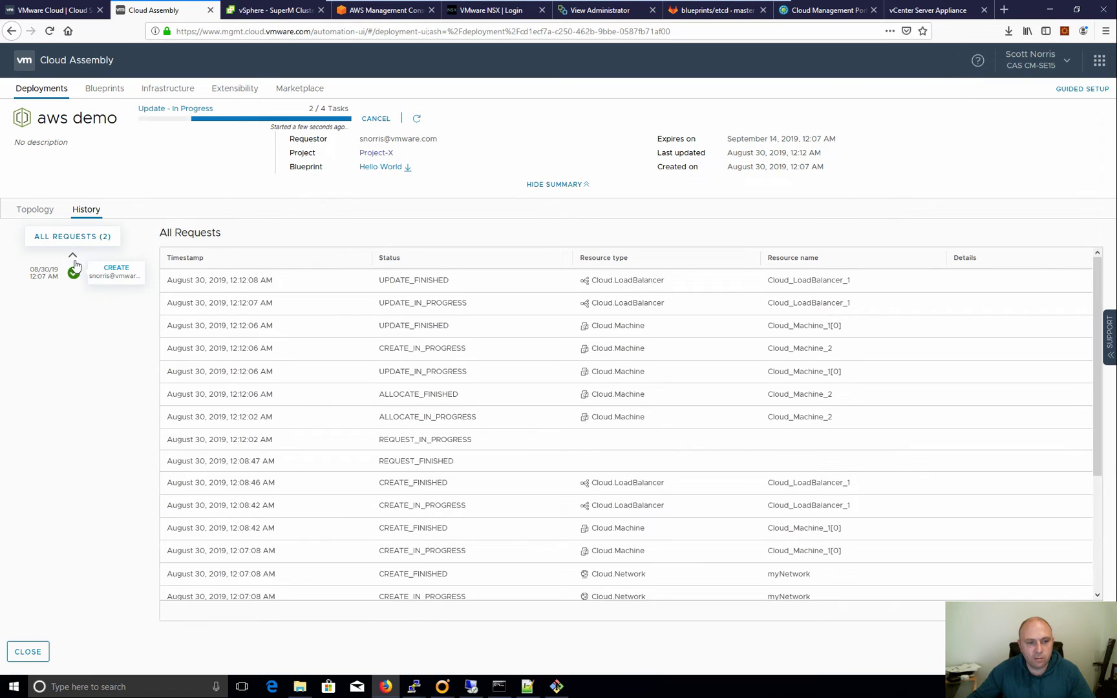
left_click(117, 271)
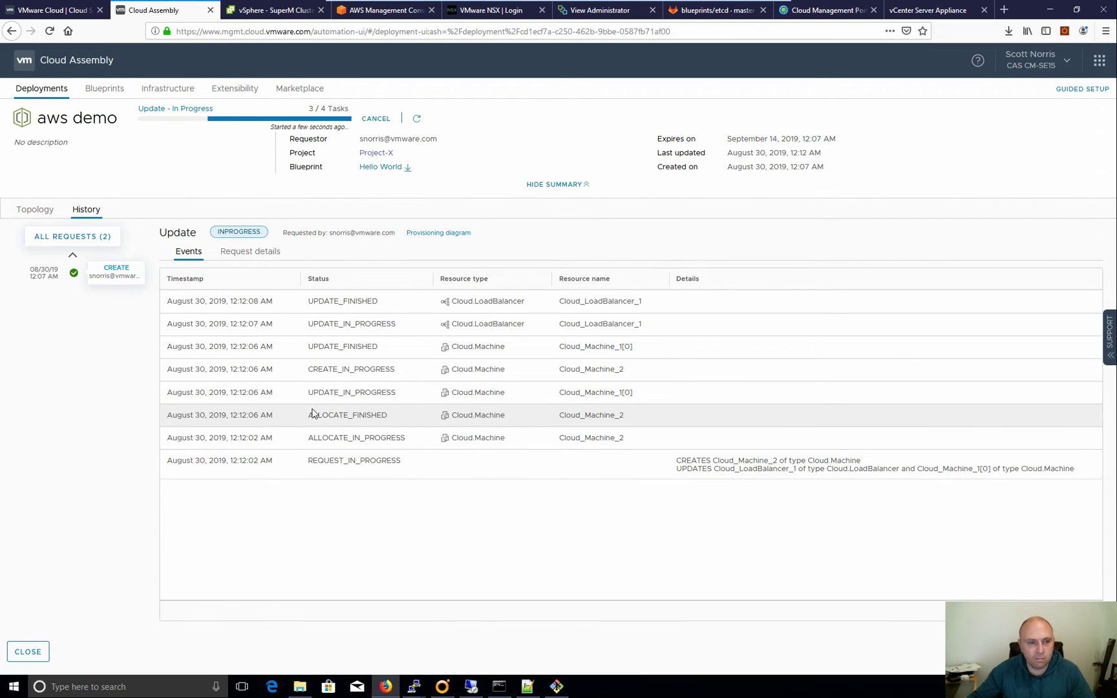
Close the Hello World blueprint and create one named yt Demo in Project-Y, allowing an administrator to share it with any project in this organization
left_click(105, 89)
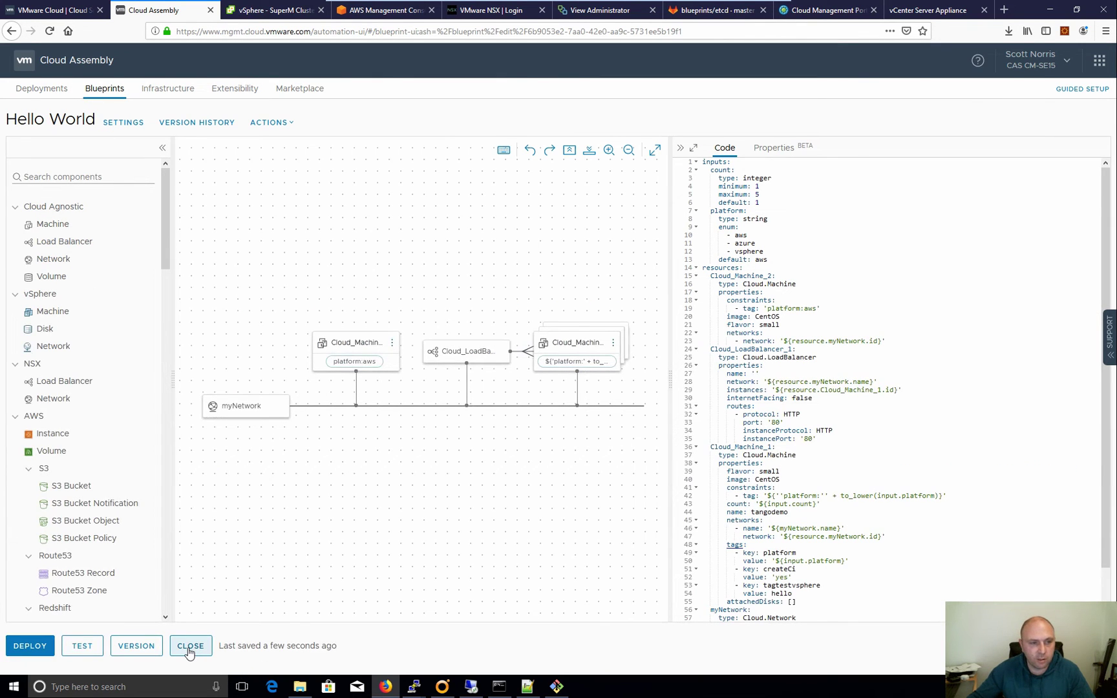
left_click(190, 647)
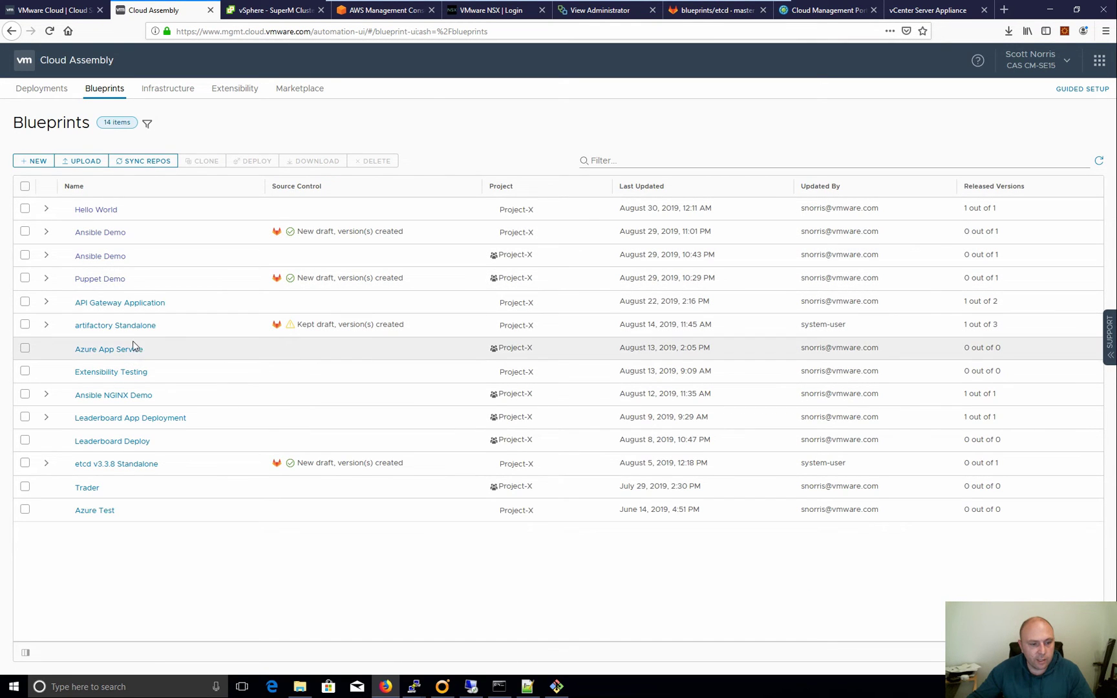
left_click(36, 161)
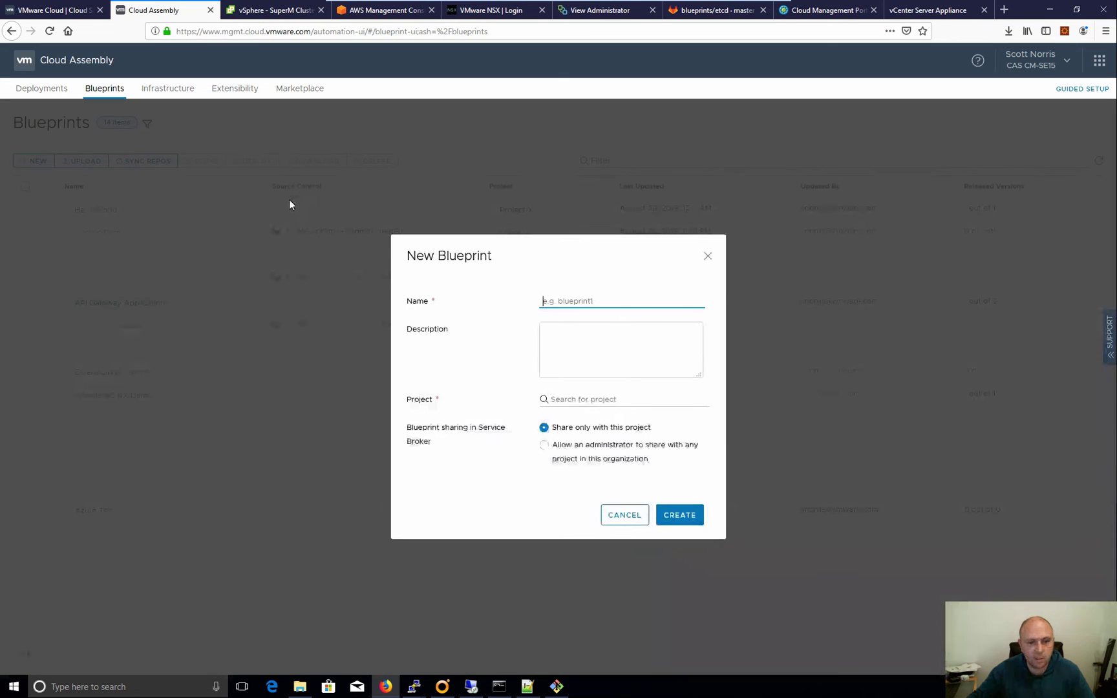
left_click(590, 301)
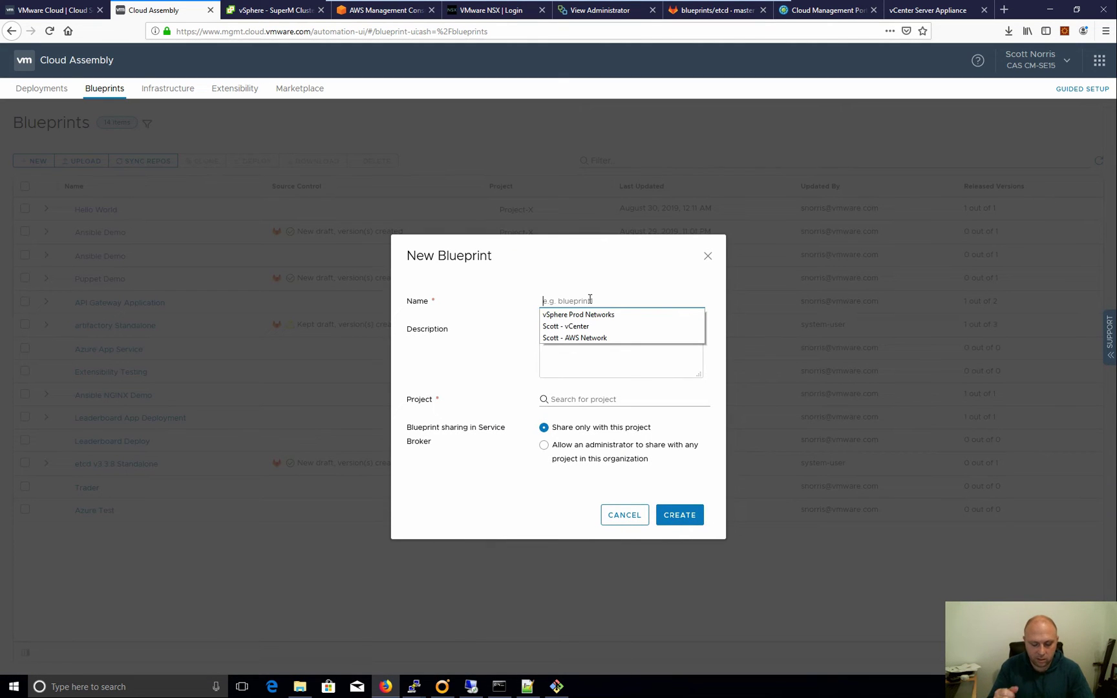
type("t Demo")
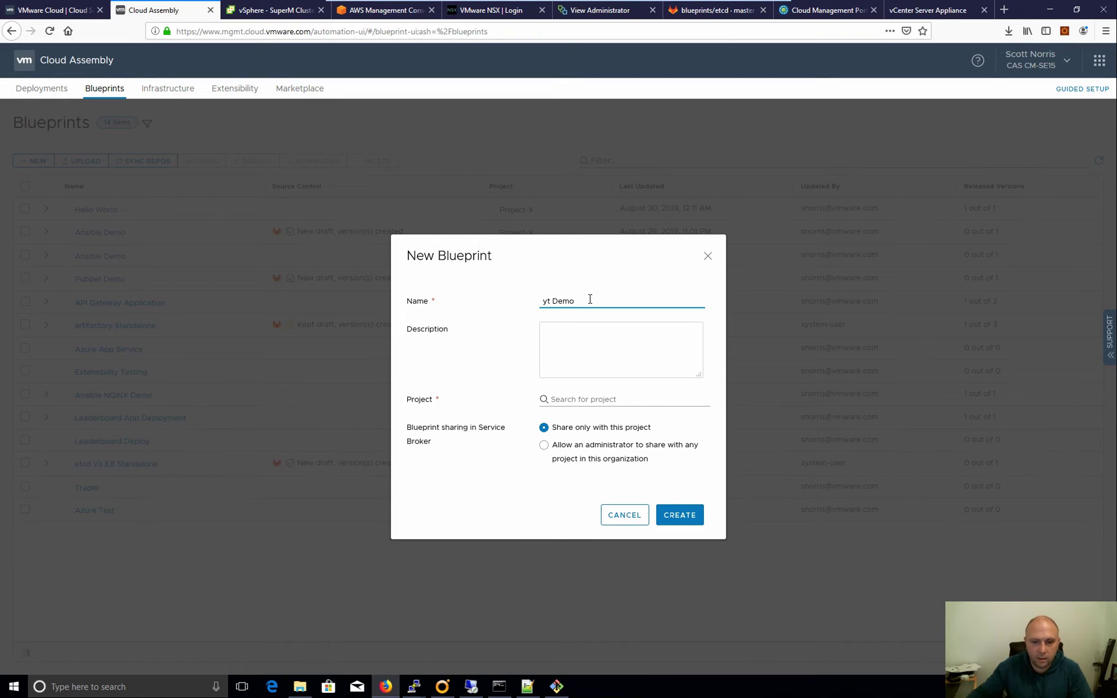
left_click(583, 399)
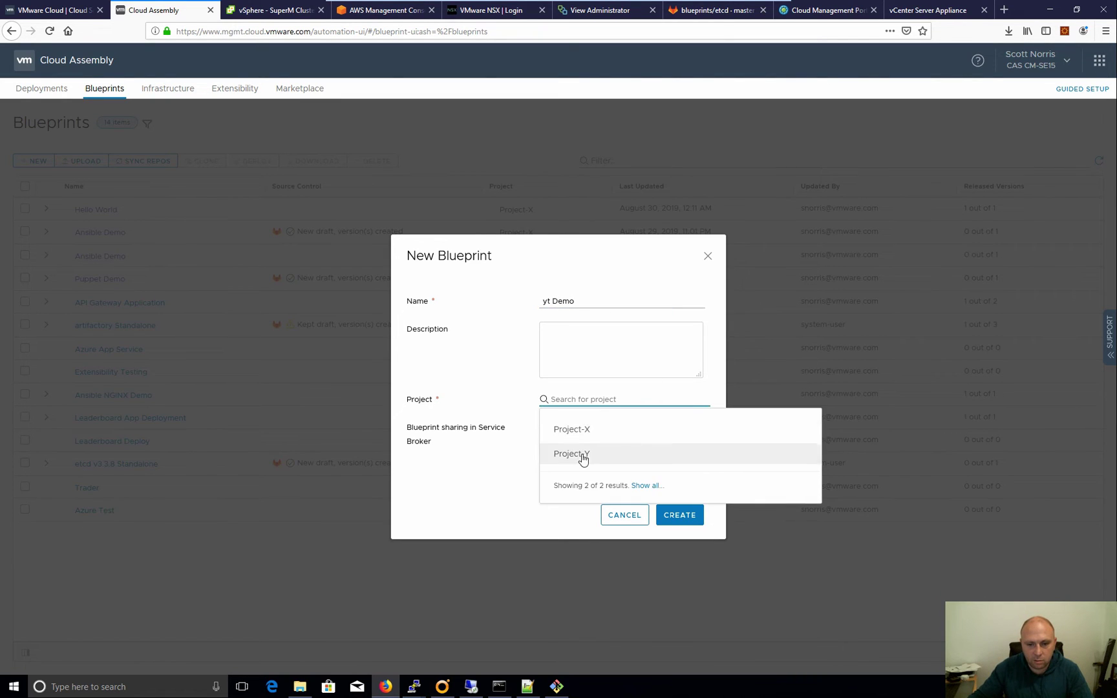
left_click(581, 455)
left_click(545, 446)
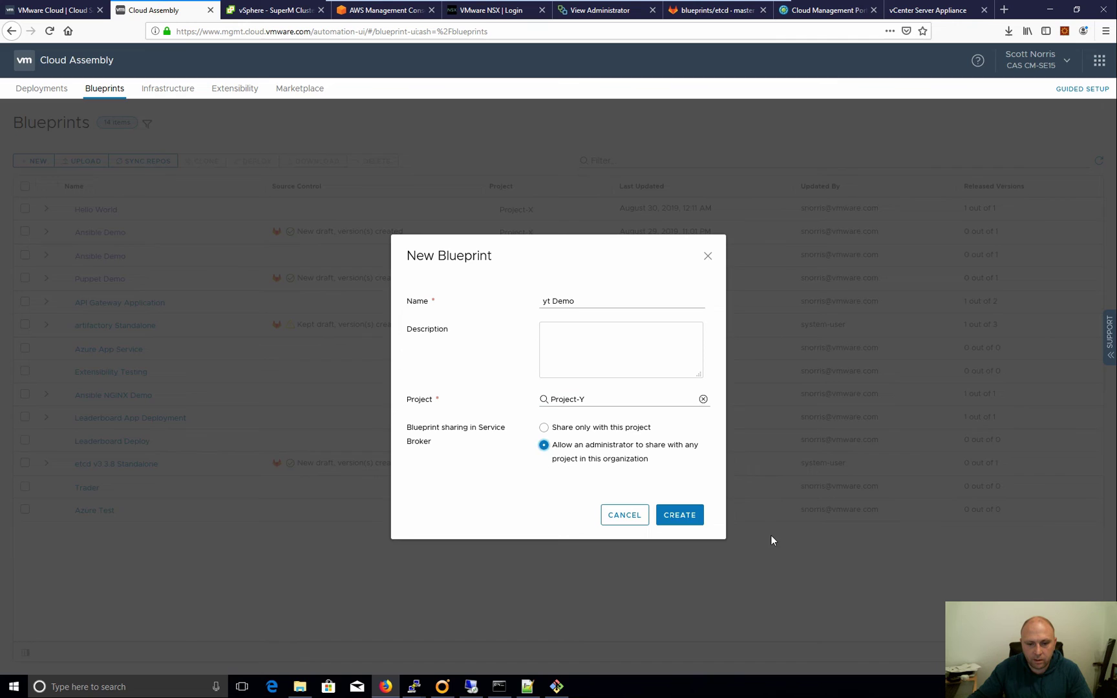
left_click(672, 521)
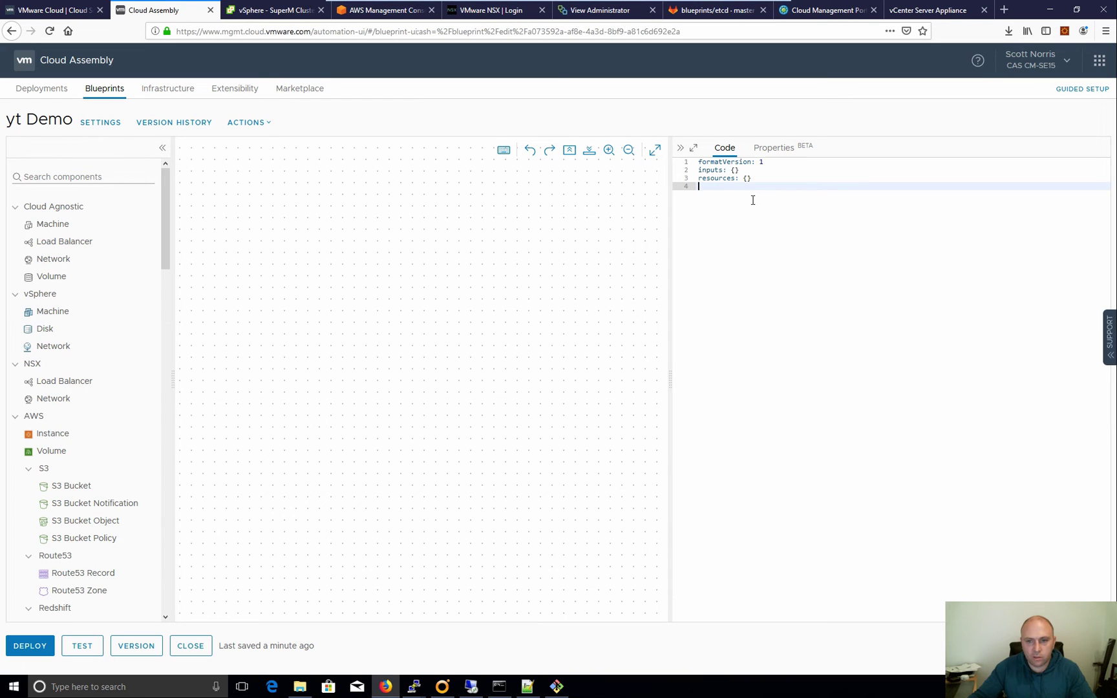
Replace yt Demo's default code with the copied Nanotrader application blueprint and look over its topology and SQLFire machine code
left_click_drag(753, 200, 665, 150)
key("ctrl+v")
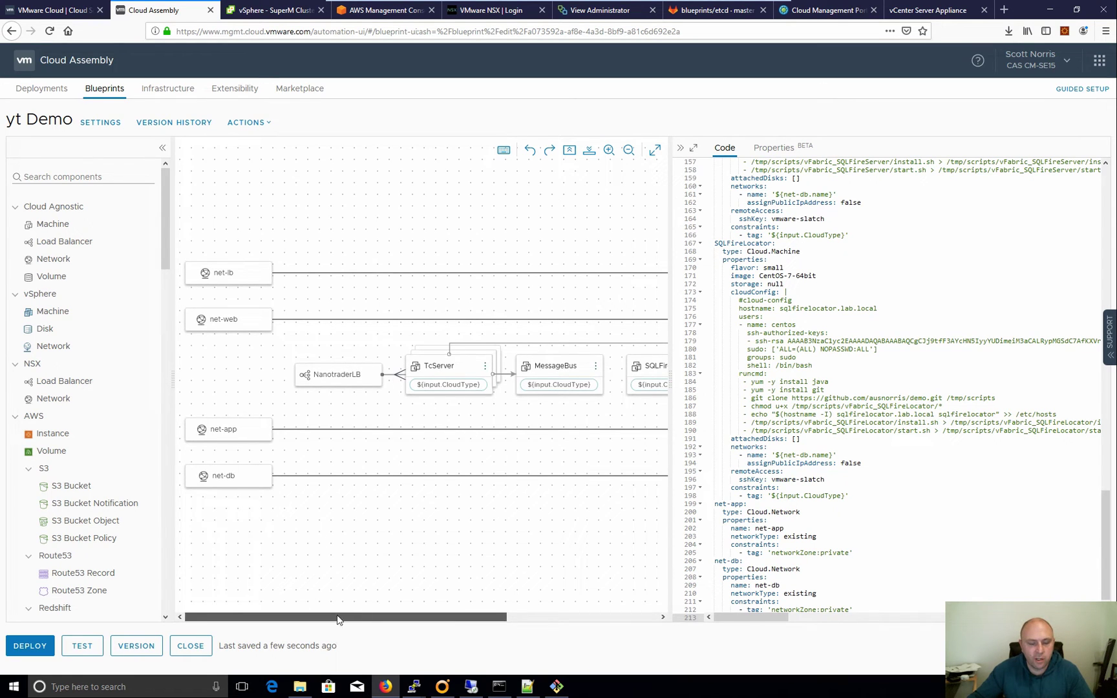
left_click_drag(329, 618, 504, 620)
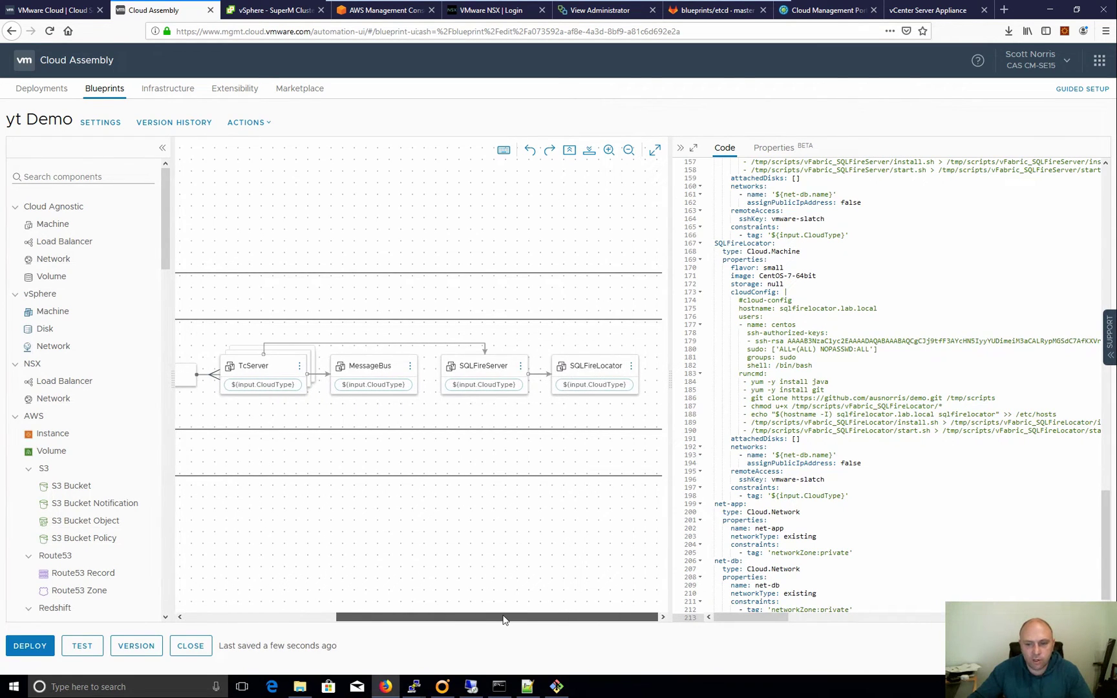
left_click_drag(480, 620, 450, 619)
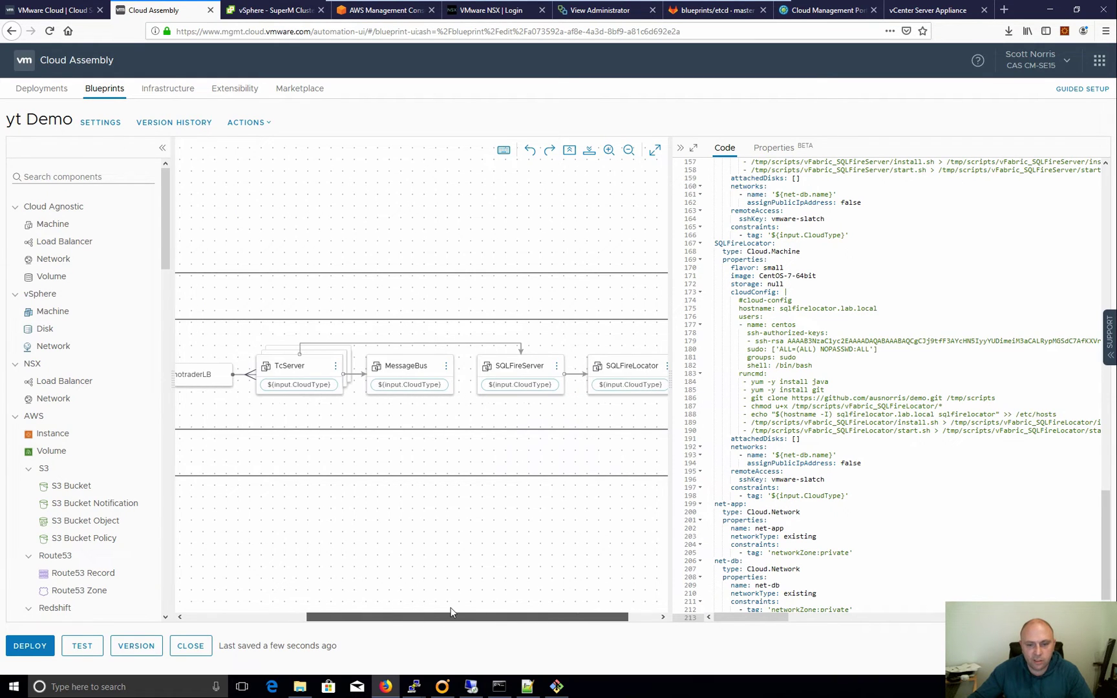
scroll(843, 473, "up", 5)
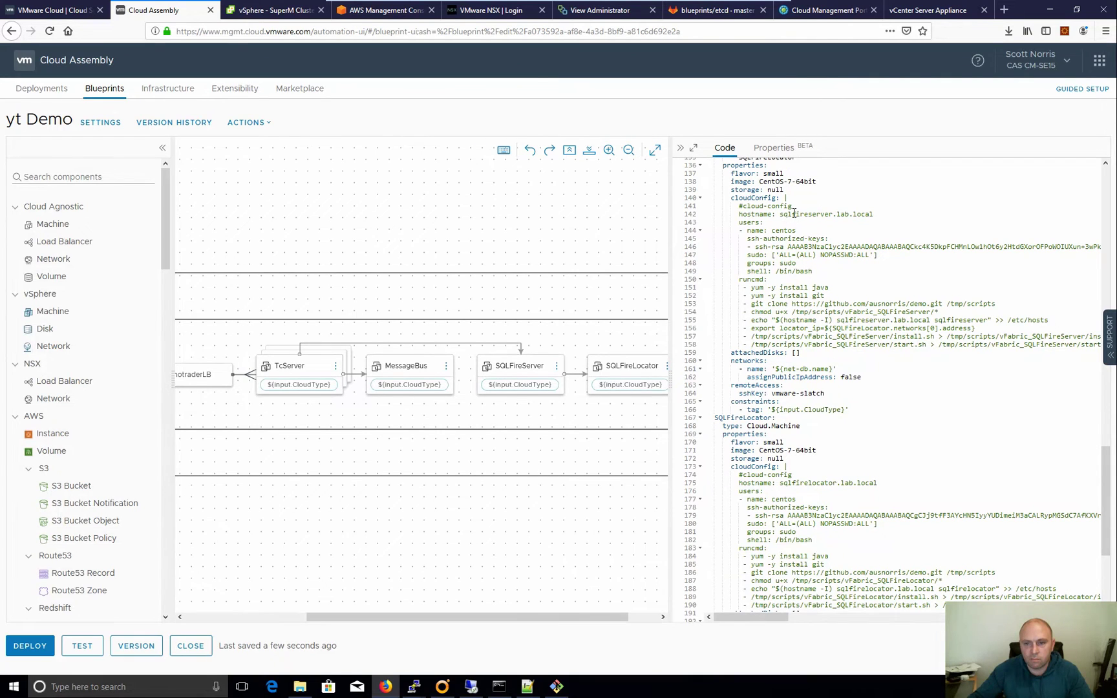
scroll(767, 399, "down", 5)
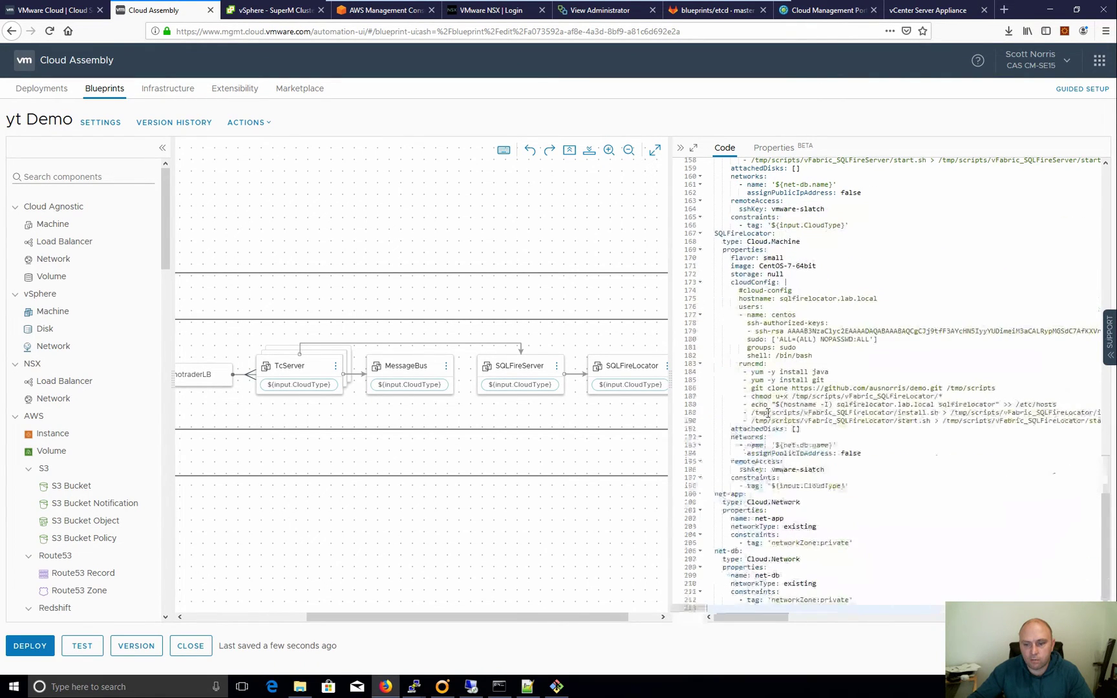
Look over the MessageBus and SQLFireServer machine code in yt Demo and check the properties view
scroll(798, 495, "up", 12)
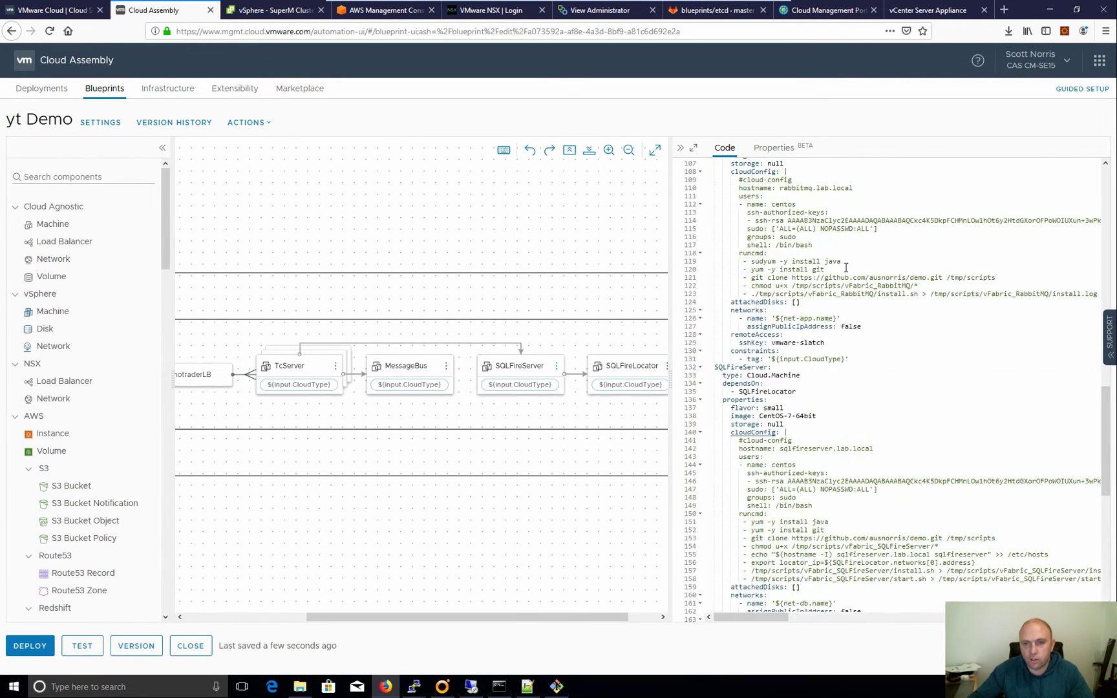
left_click(776, 149)
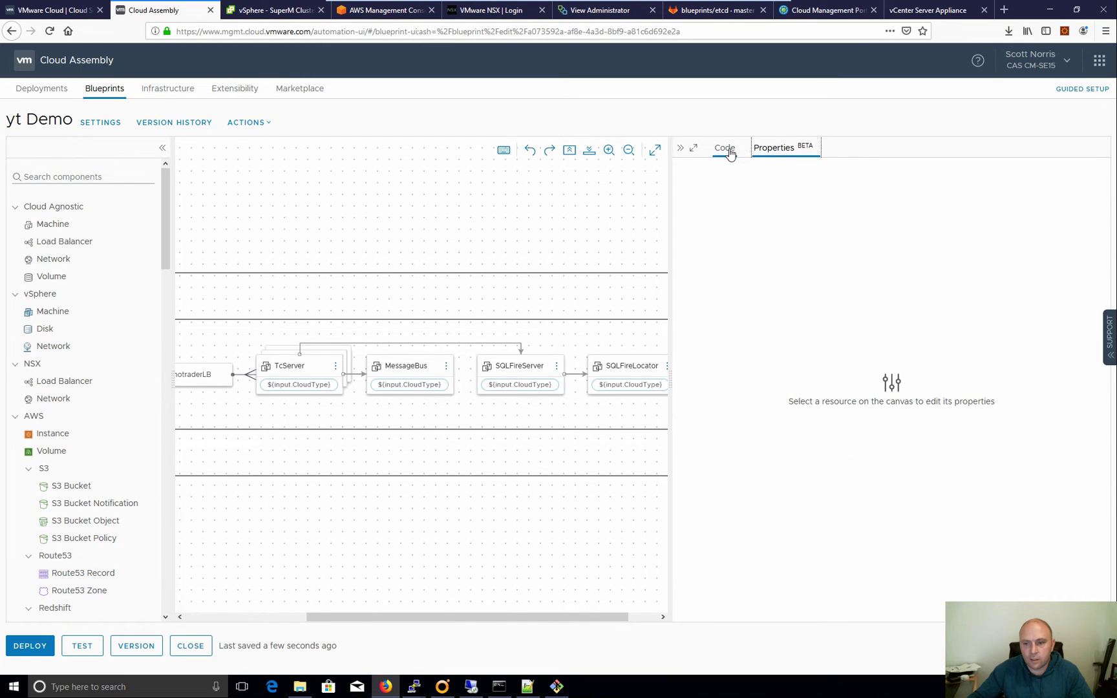
left_click(726, 149)
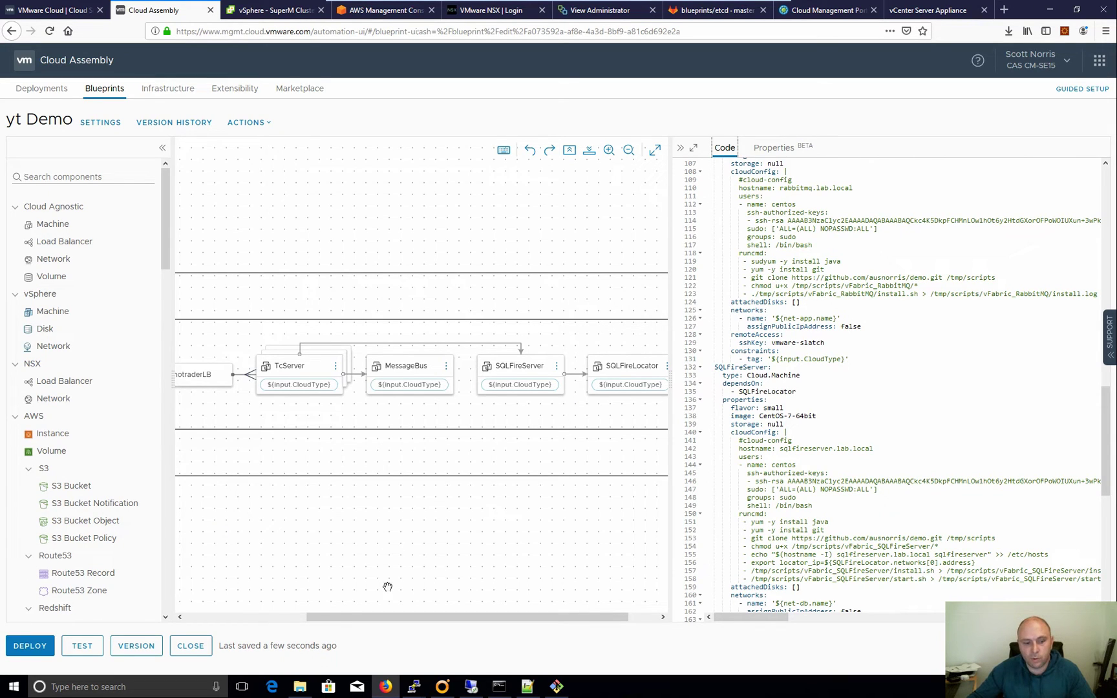
Close the yt Demo blueprint and delete it from the blueprint list
left_click(191, 646)
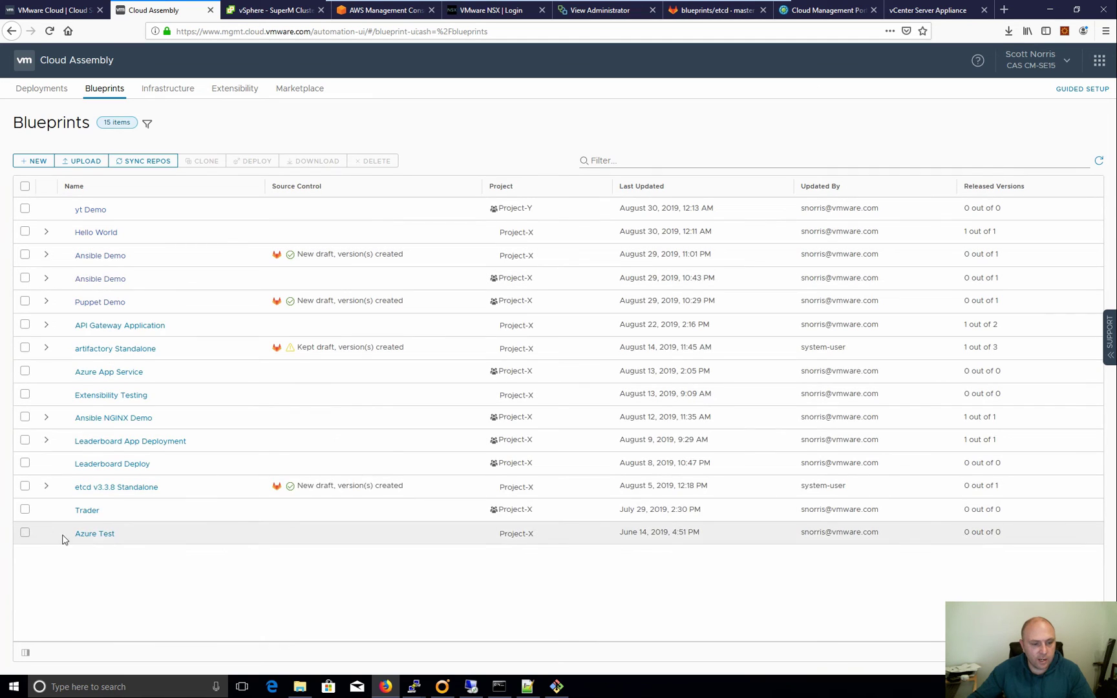
left_click(25, 208)
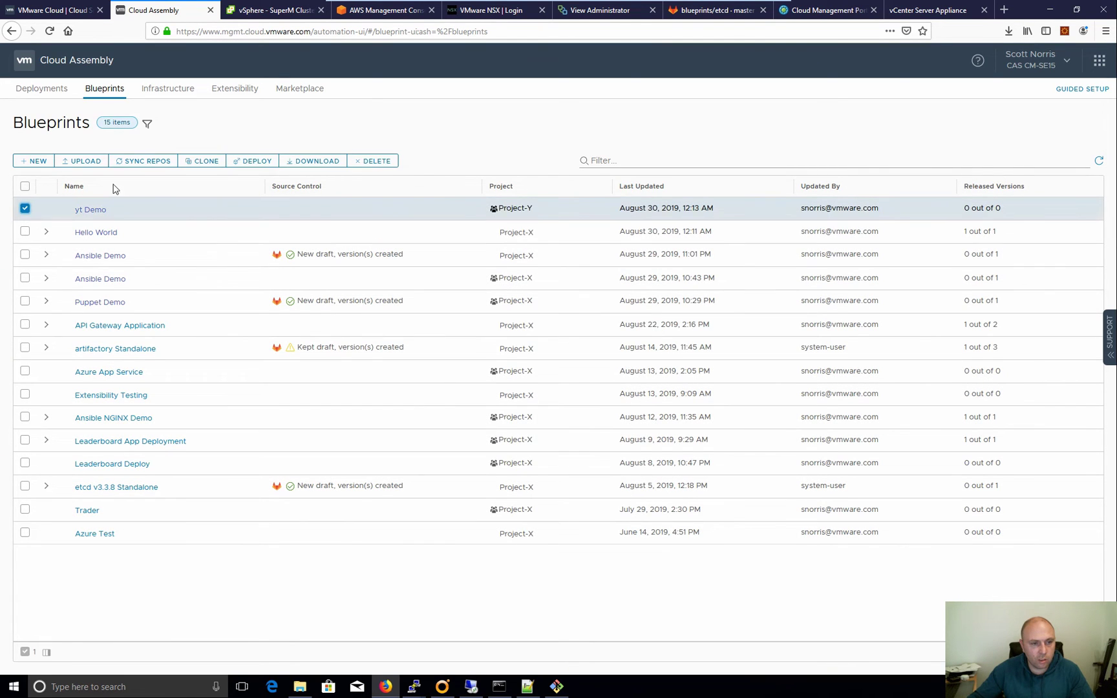
left_click(373, 161)
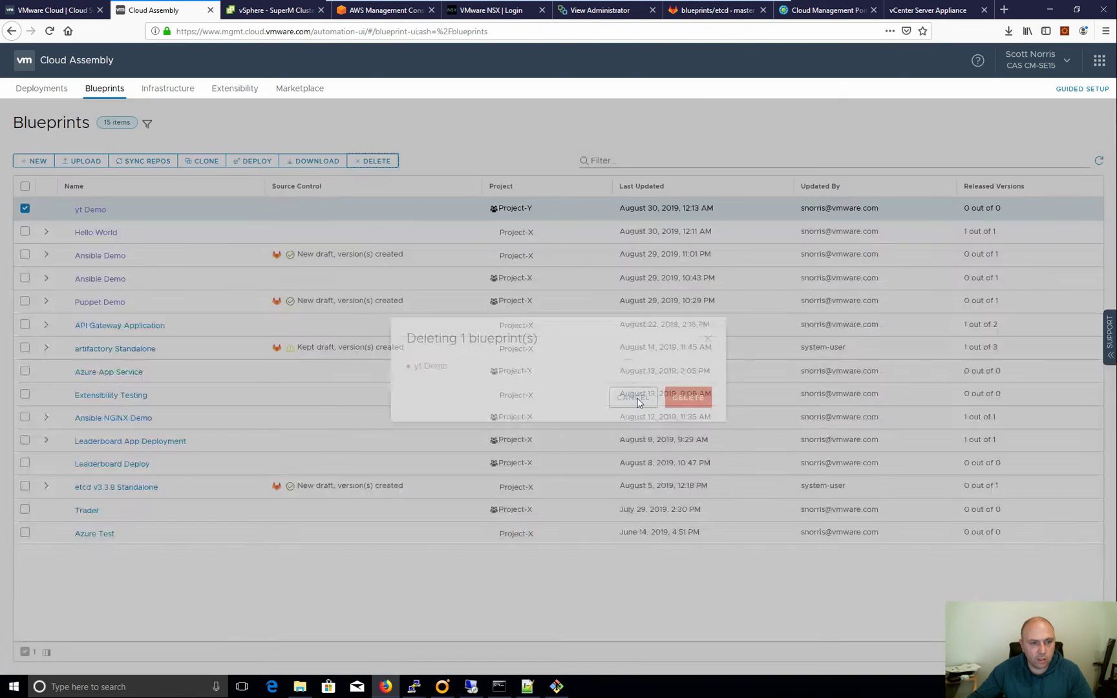
left_click(693, 415)
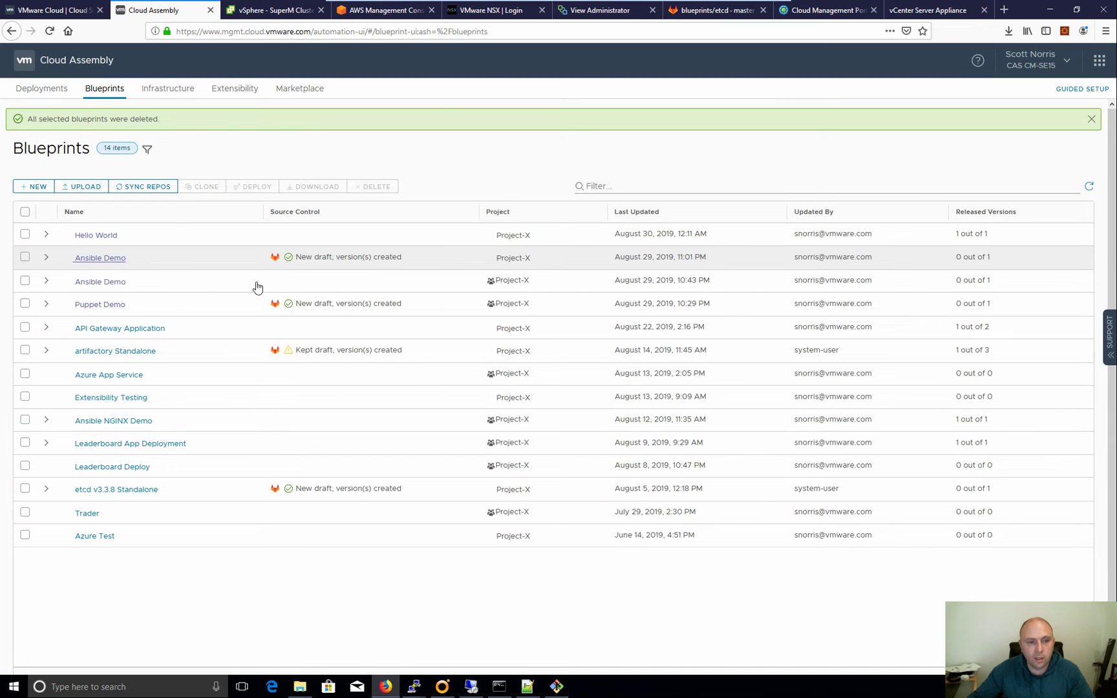
Open the source-controlled Ansible Demo blueprint and examine the code of the Cloud_Ansible_1 component
left_click(100, 258)
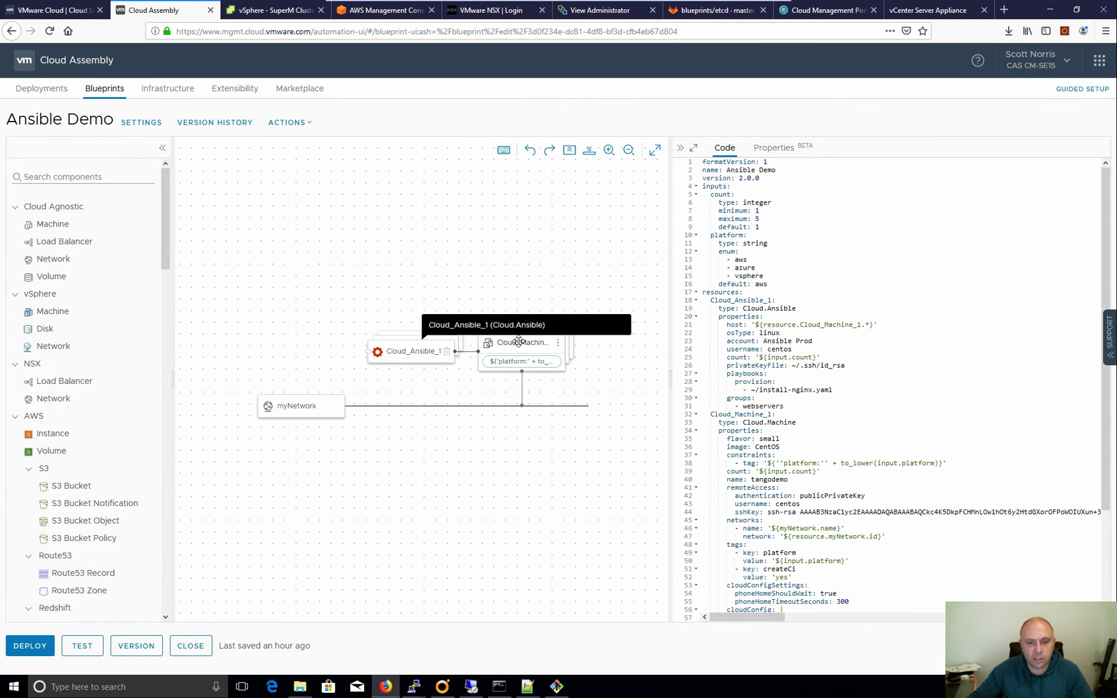
left_click(407, 349)
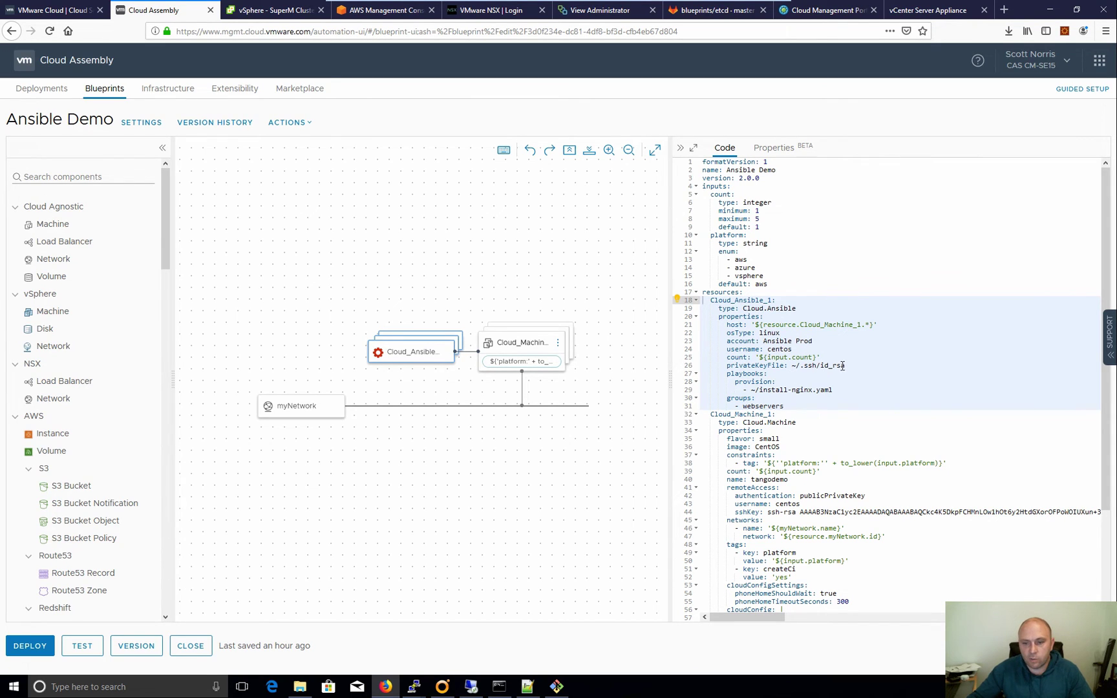
left_click_drag(843, 366, 724, 366)
key("ctrl+space")
left_click(918, 355)
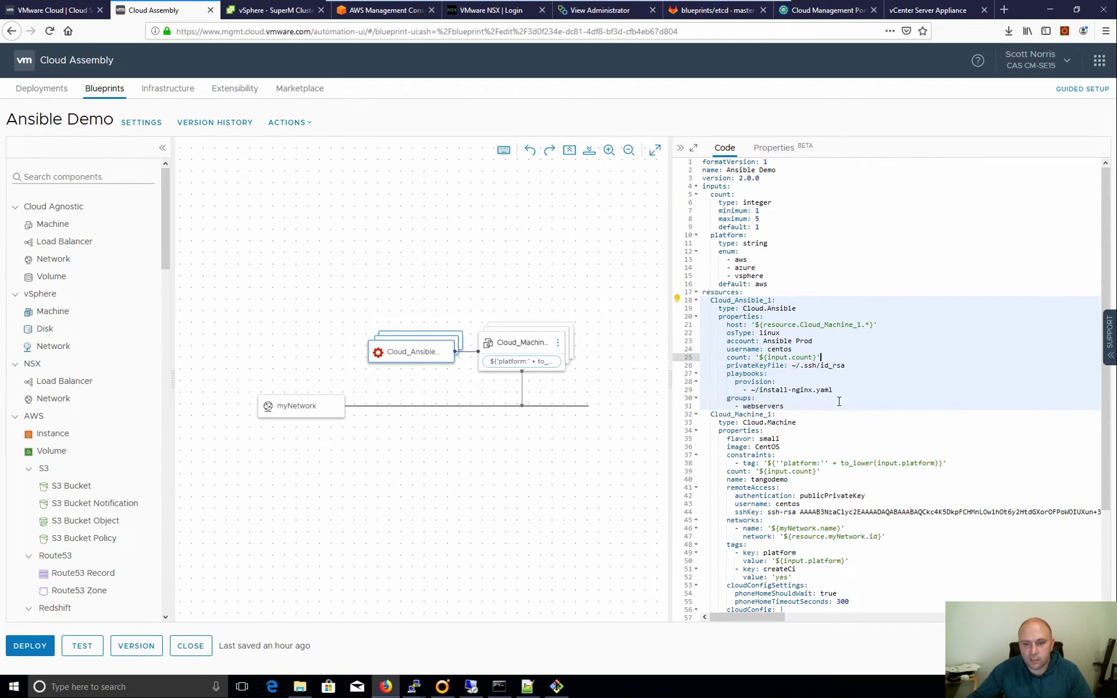
Try adding a suggested de-provision entry under Cloud_Ansible_1's playbooks, and remove it again
left_click(773, 374)
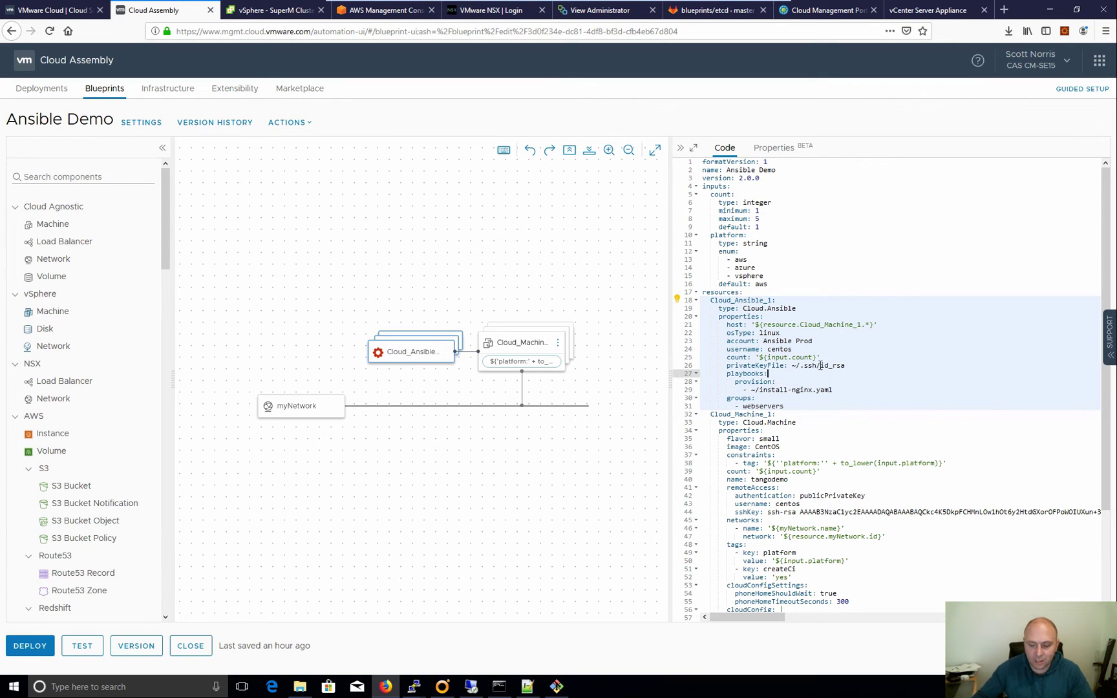
key("Return")
key("ctrl+space")
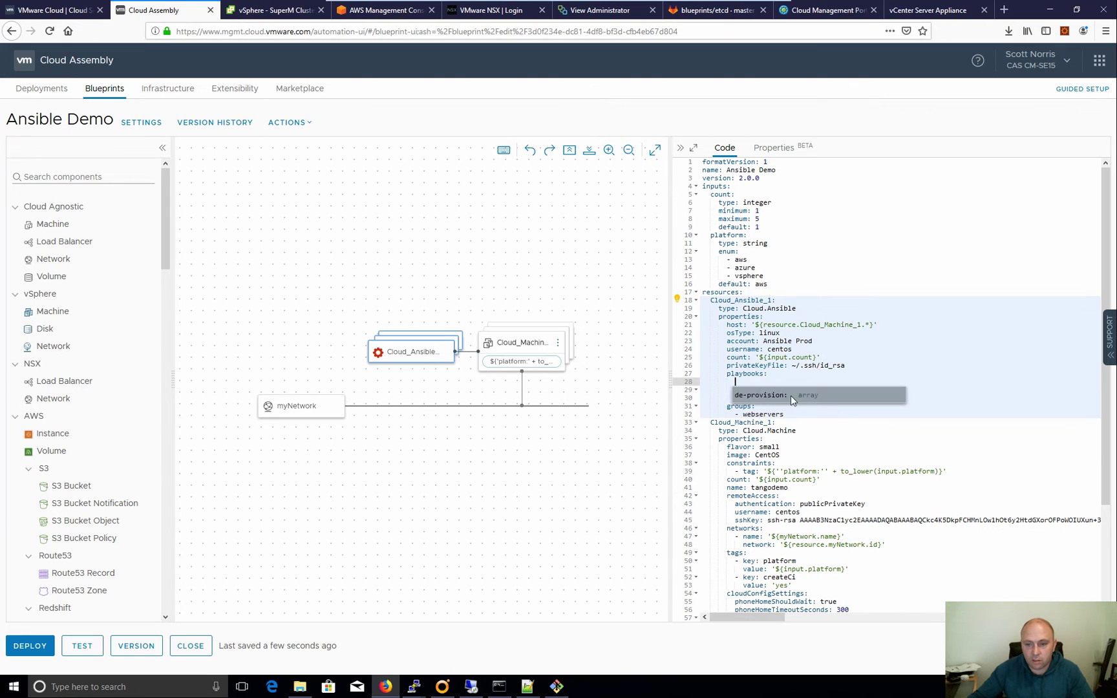
left_click(792, 395)
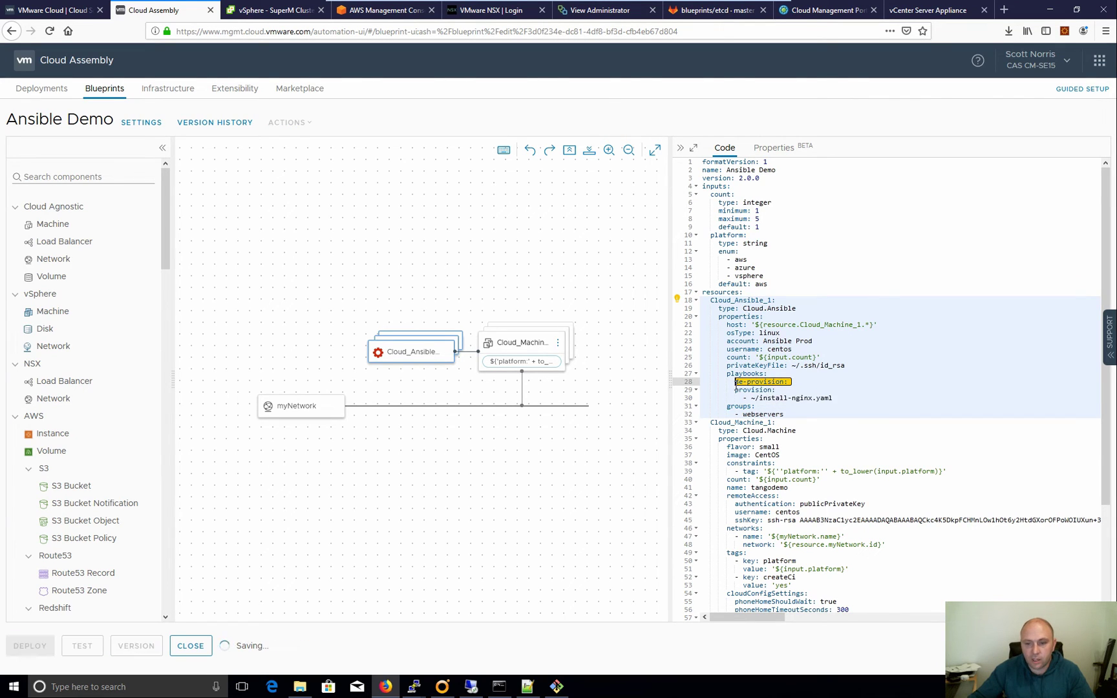
key("BackSpace")
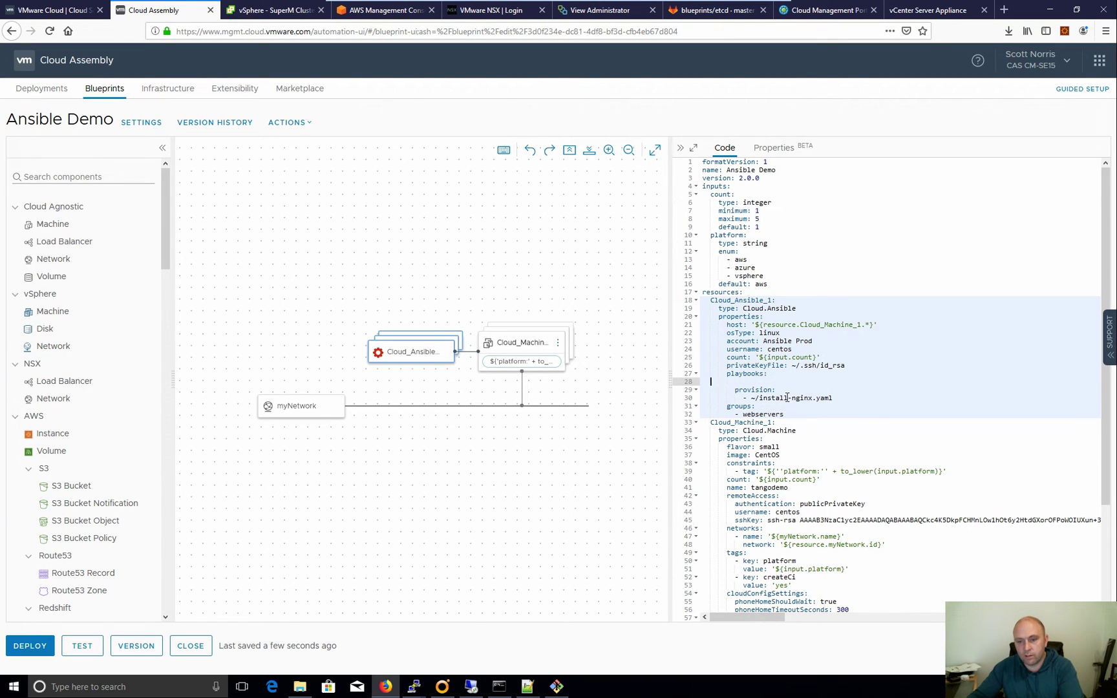
key("BackSpace")
key("BackSpace")
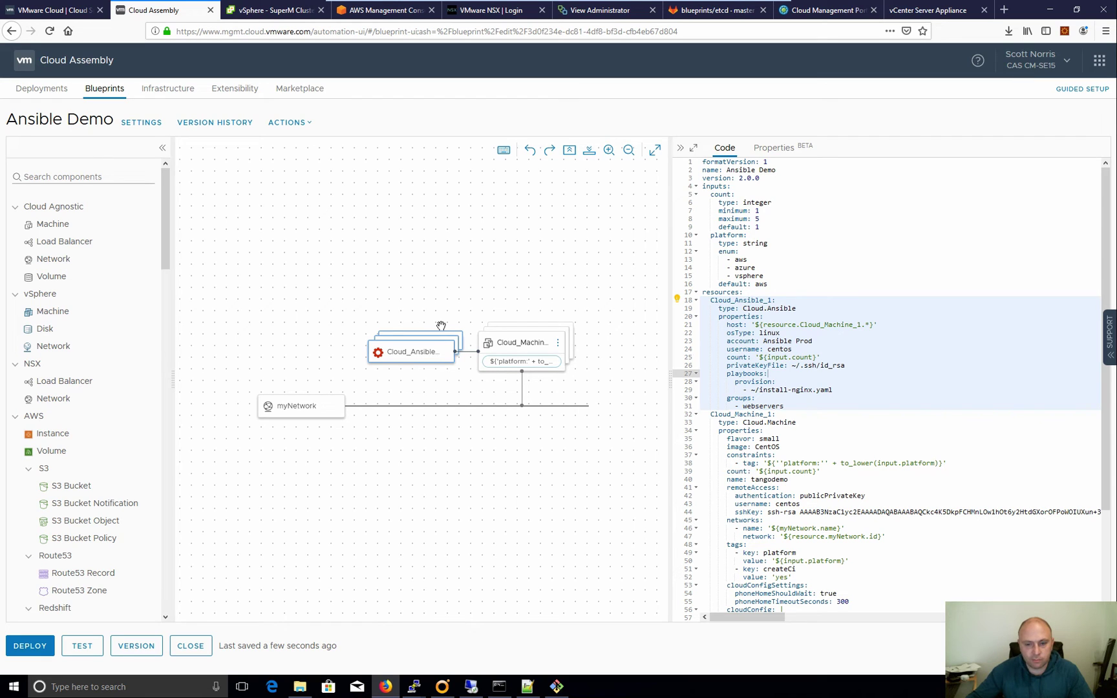
Switch from Ansible Demo to the Puppet Demo blueprint, examine Cloud_Puppet_1's properties including its role, and close the blueprint
left_click(196, 650)
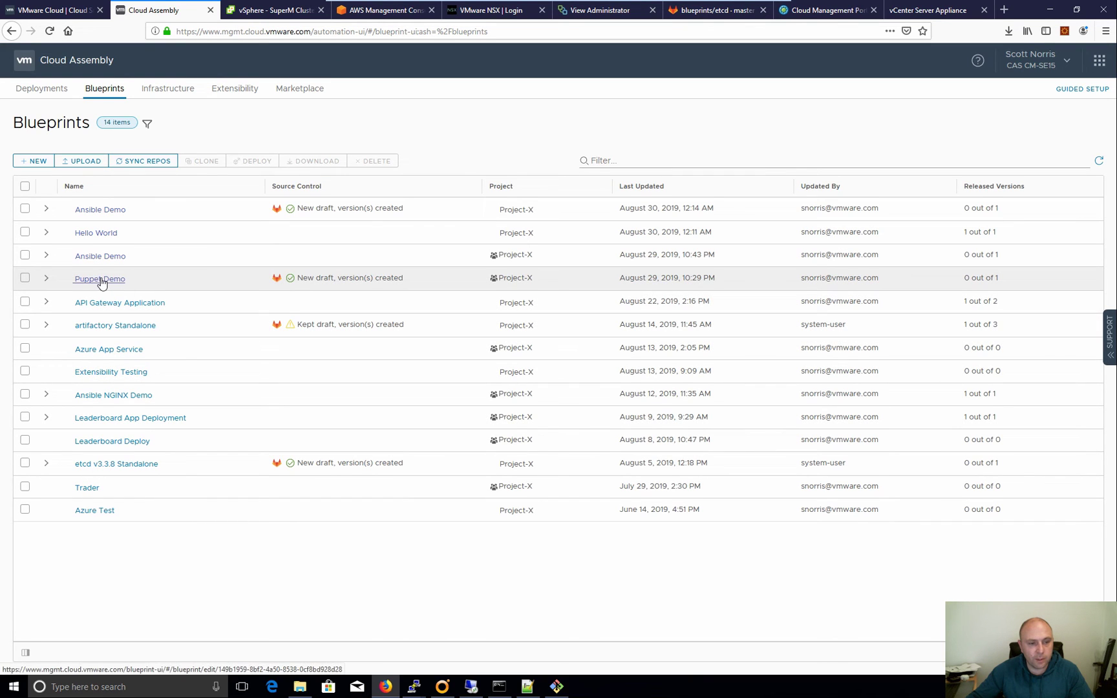
left_click(102, 280)
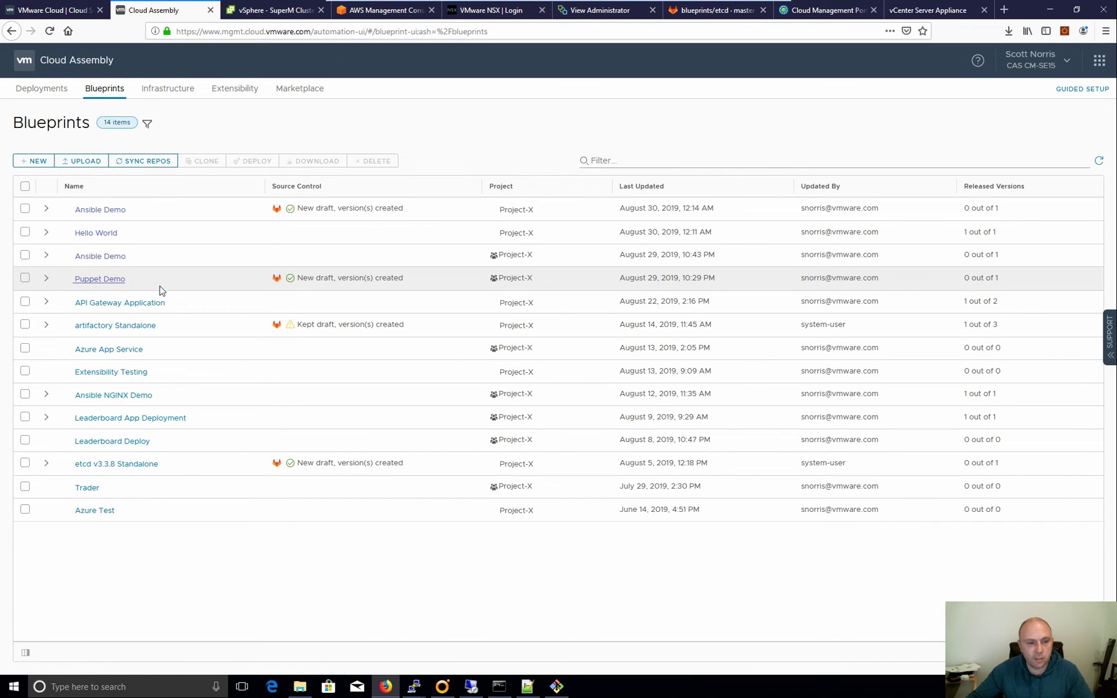
left_click(408, 349)
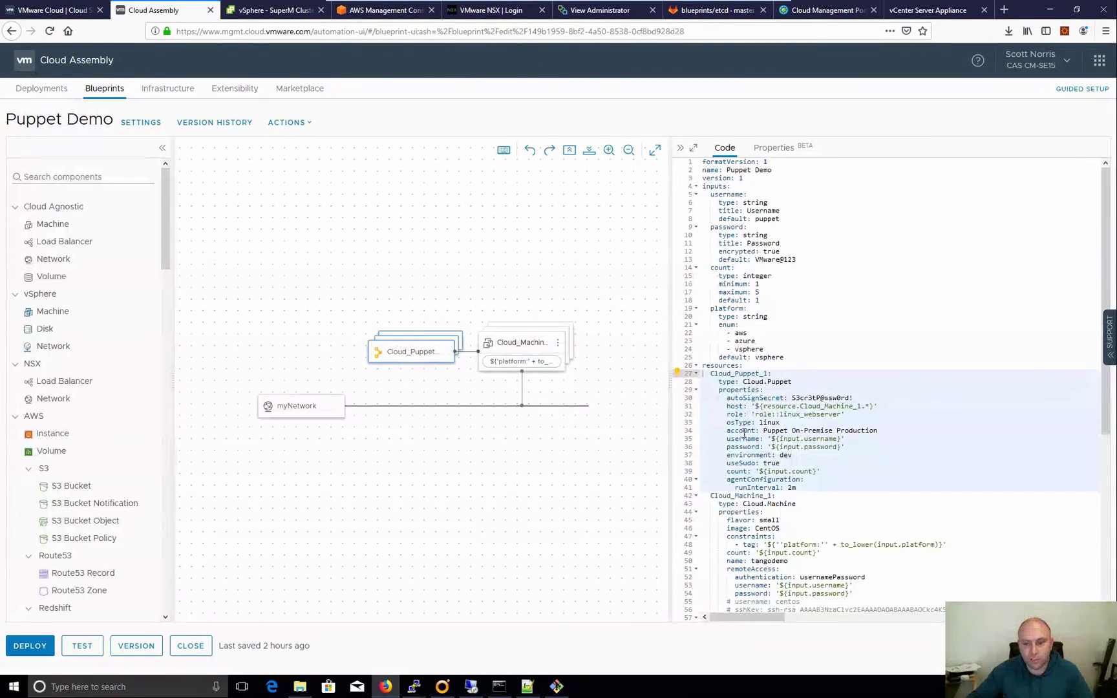
scroll(750, 453, "down", 3)
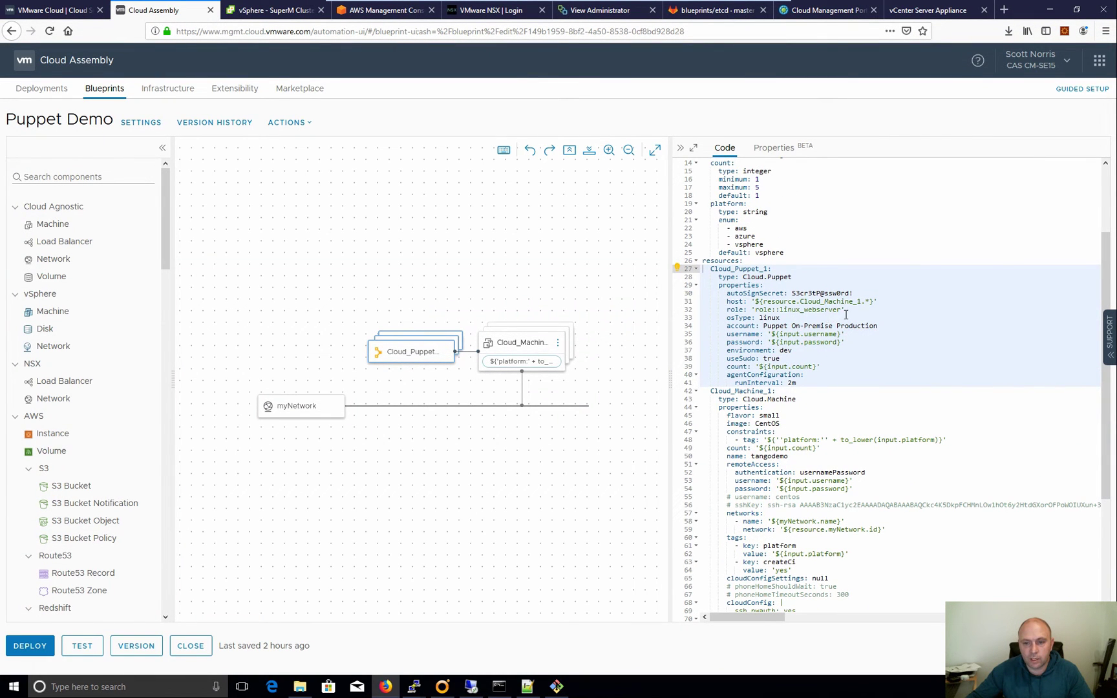
double_click(756, 310)
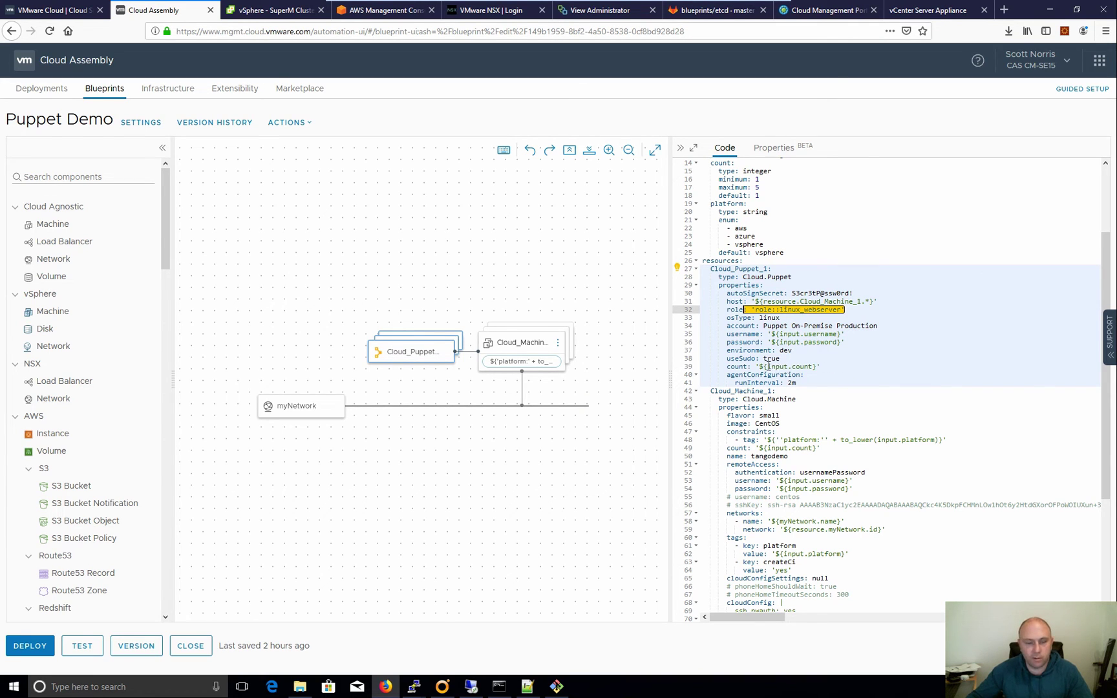
left_click(194, 653)
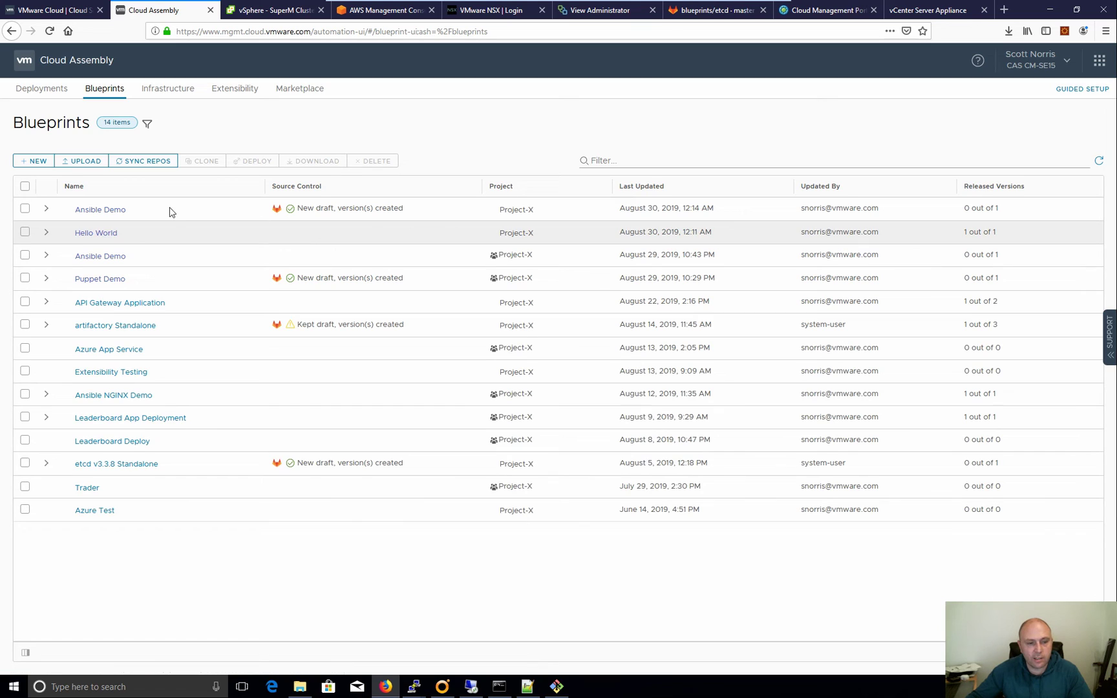
Open the Hello World blueprint and browse the available AWS, configuration management, GCP, Kubernetes and Microsoft Azure components
left_click(96, 232)
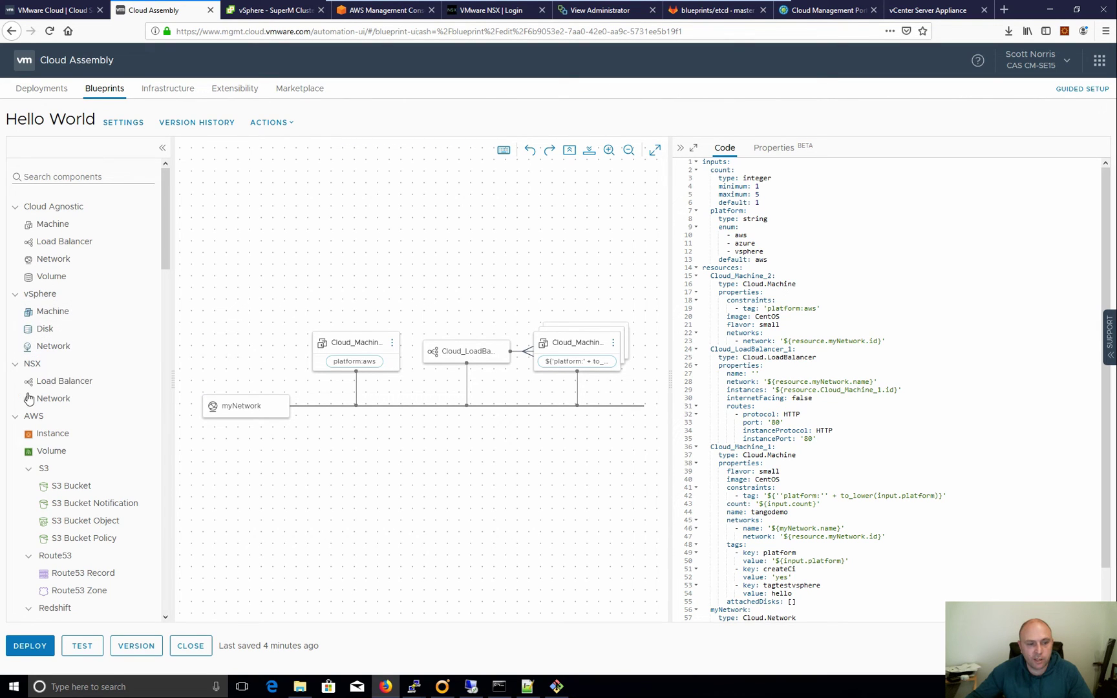
scroll(104, 380, "down", 5)
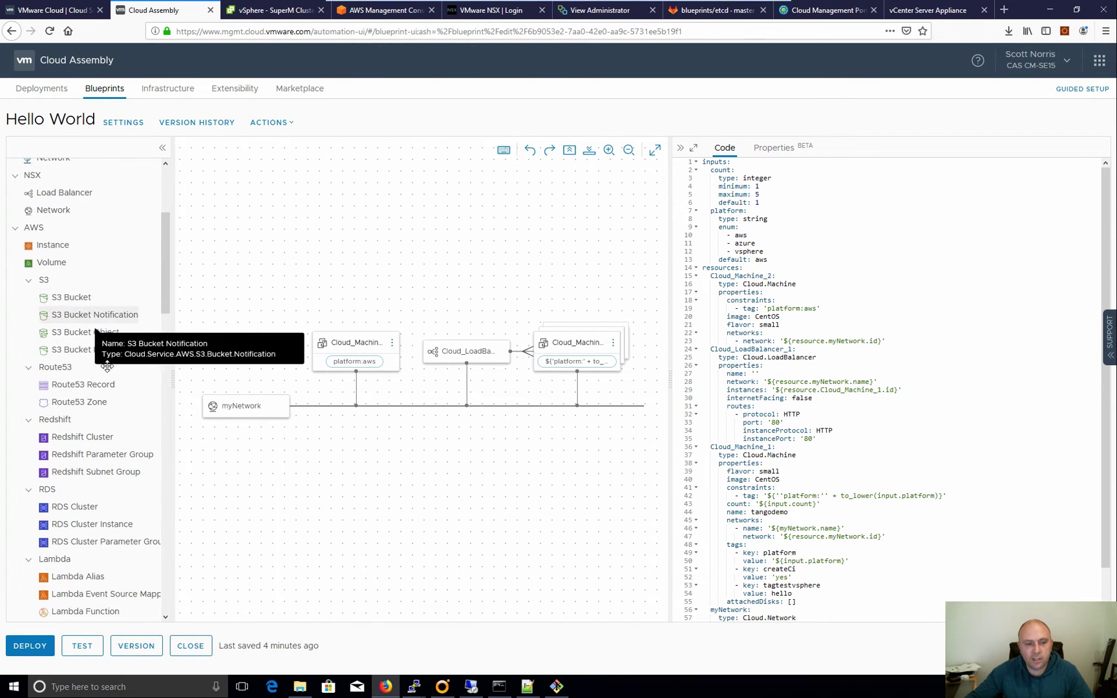
scroll(90, 379, "down", 1)
scroll(90, 378, "down", 5)
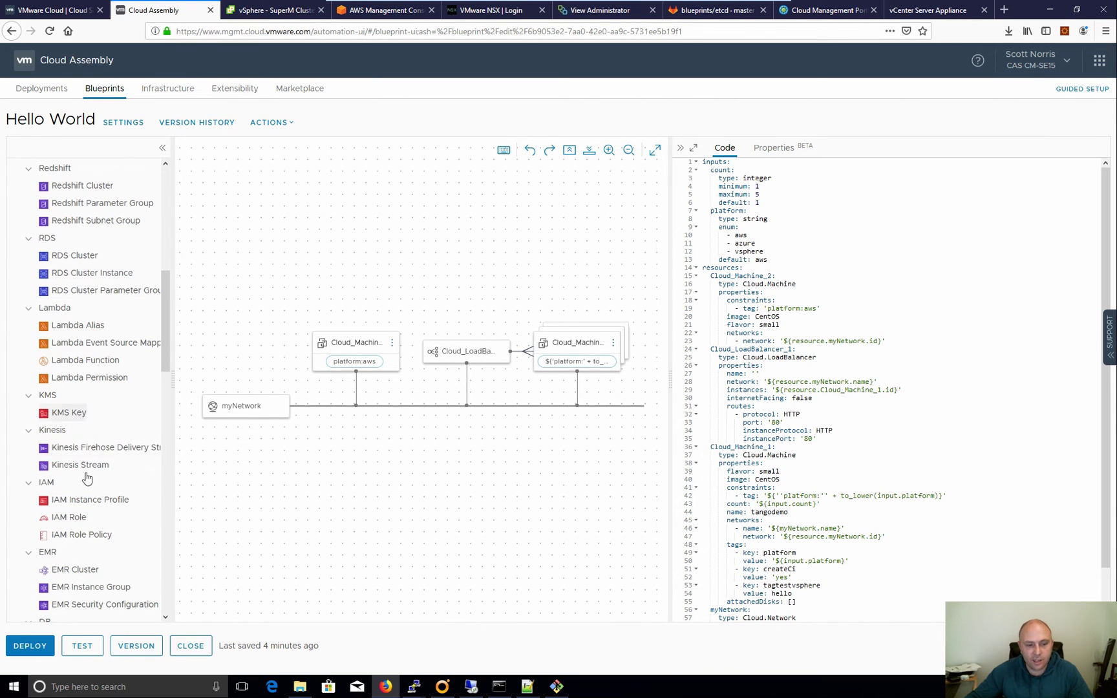
scroll(97, 465, "down", 3)
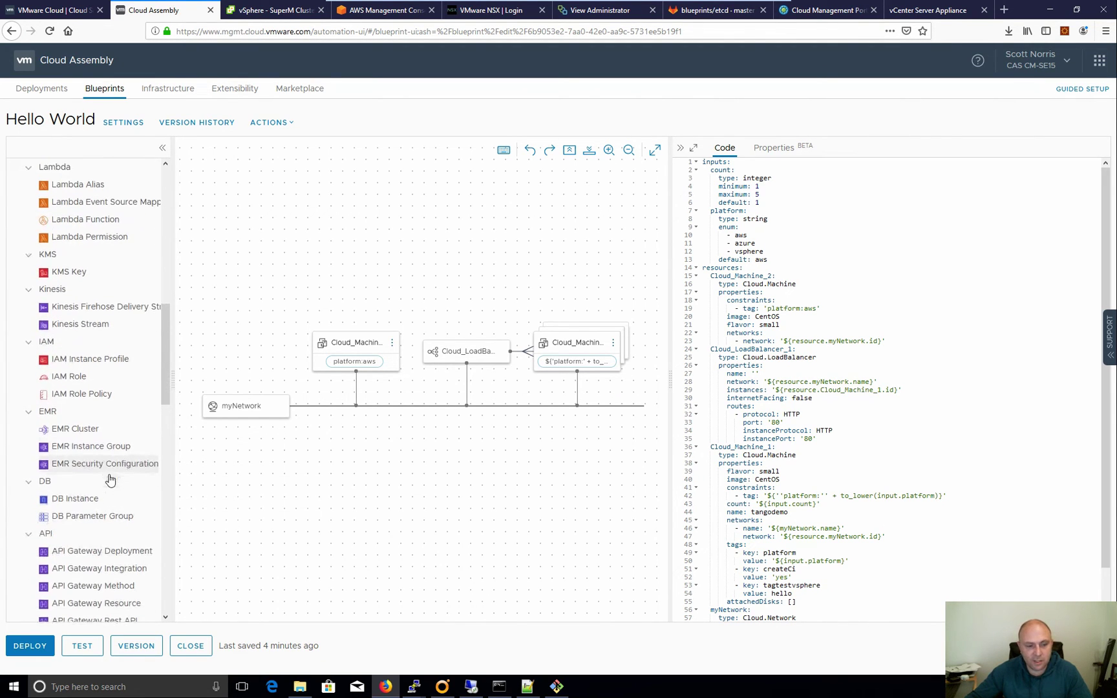
scroll(108, 476, "down", 1)
scroll(98, 480, "down", 2)
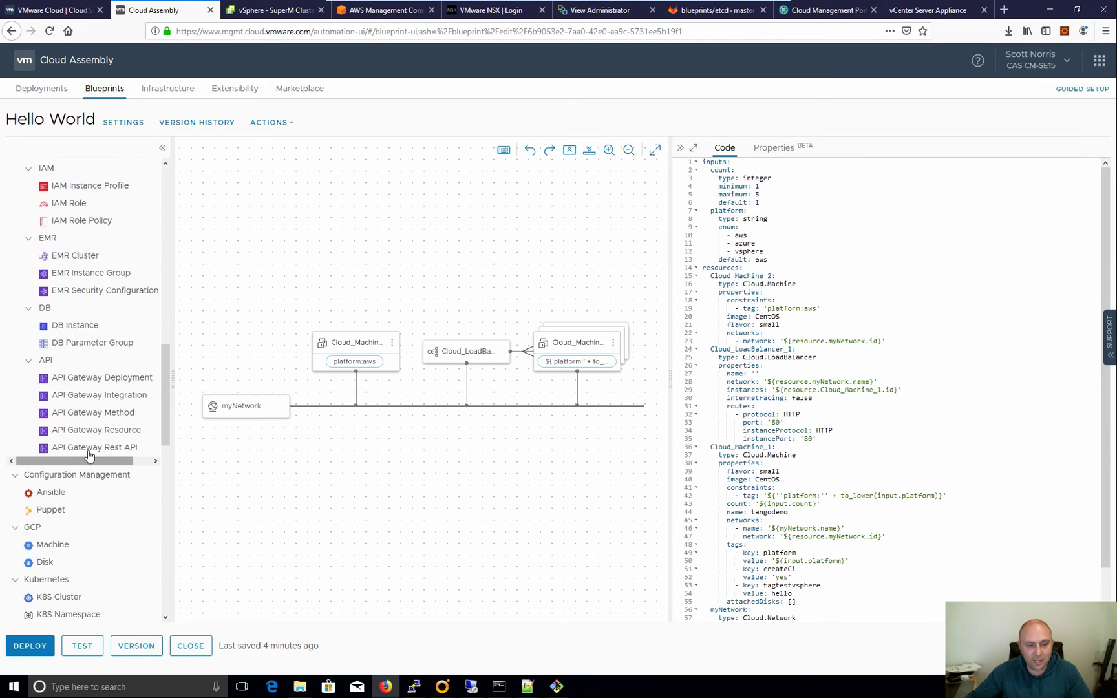
scroll(77, 490, "down", 1)
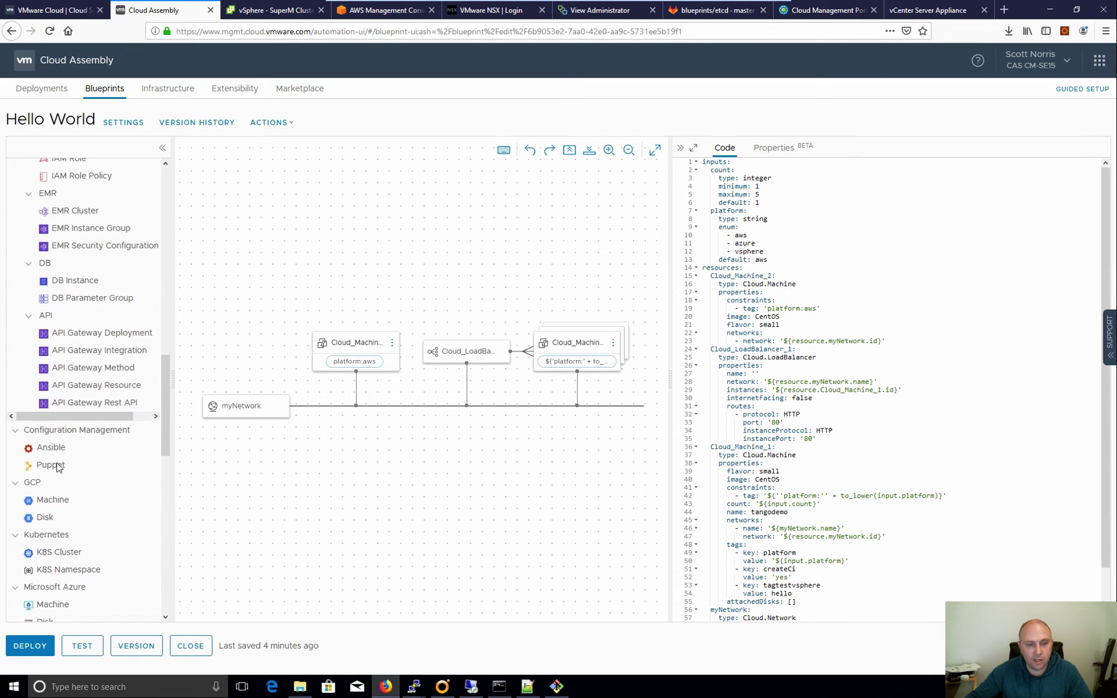
scroll(52, 472, "down", 1)
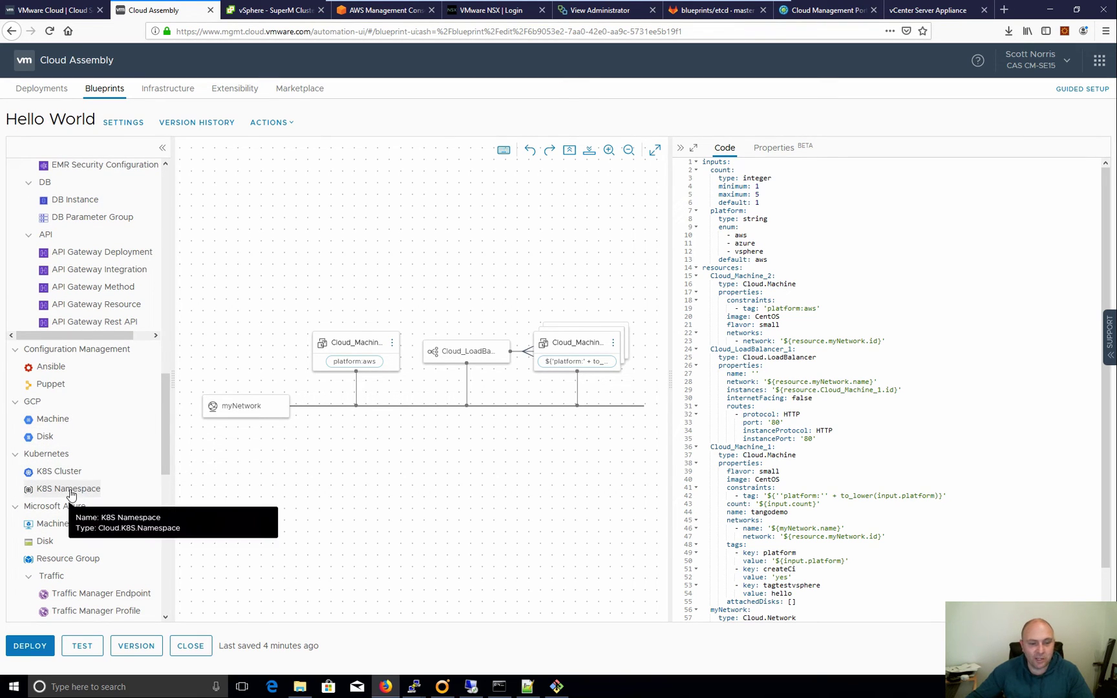
scroll(122, 511, "down", 3)
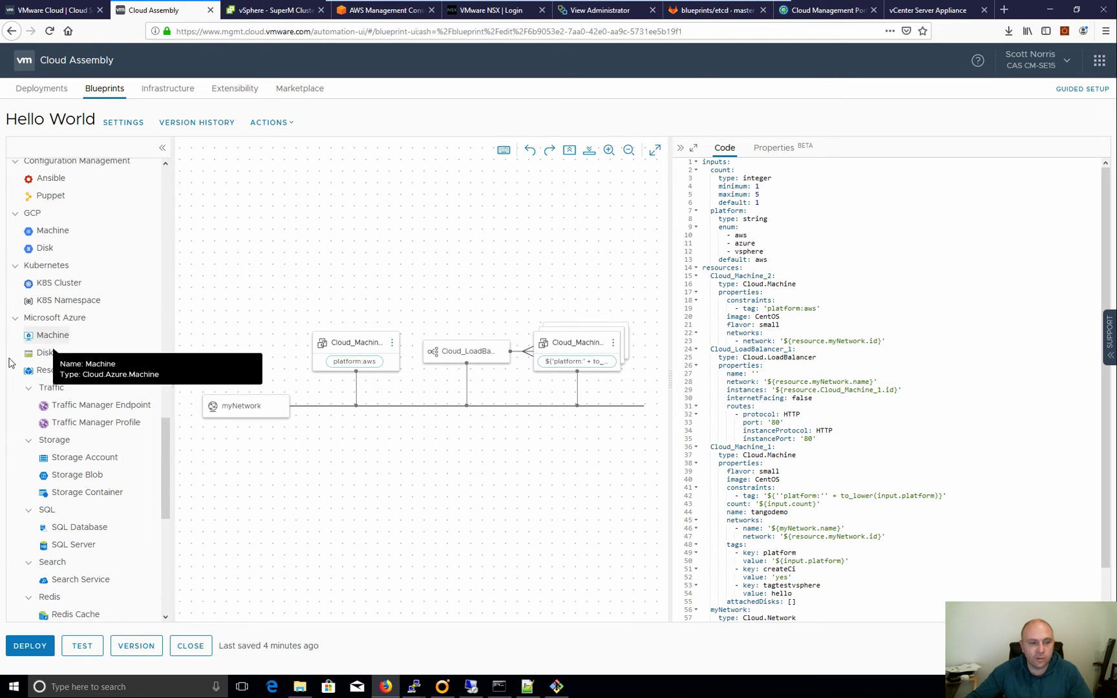
scroll(113, 429, "down", 1)
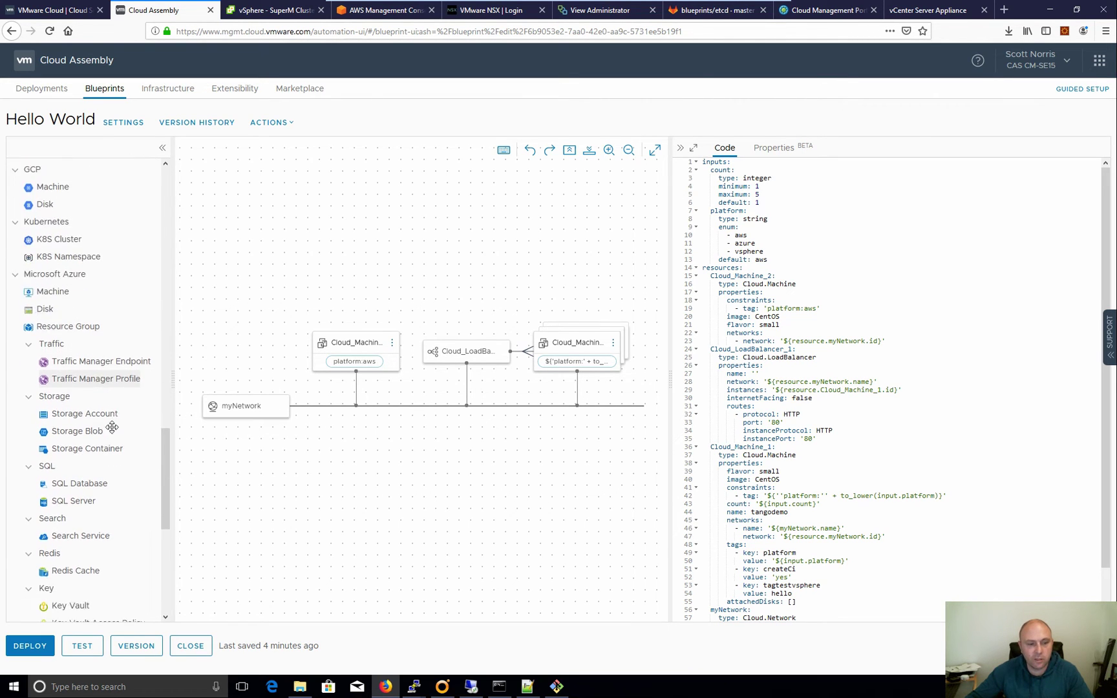
scroll(112, 431, "down", 2)
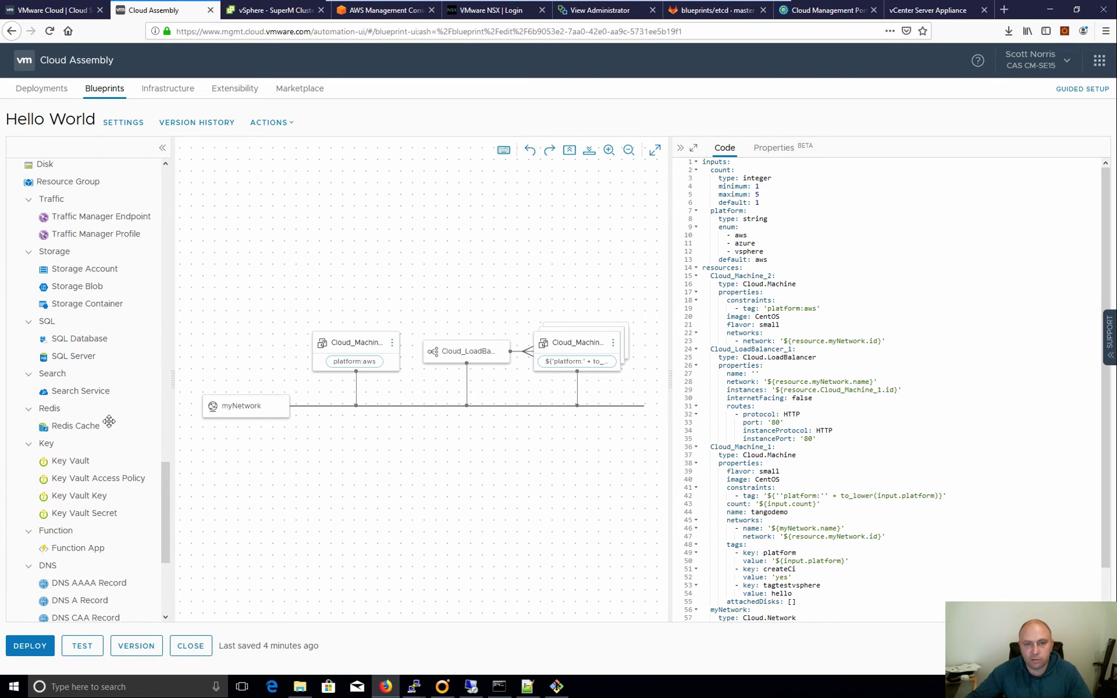
scroll(103, 417, "down", 1)
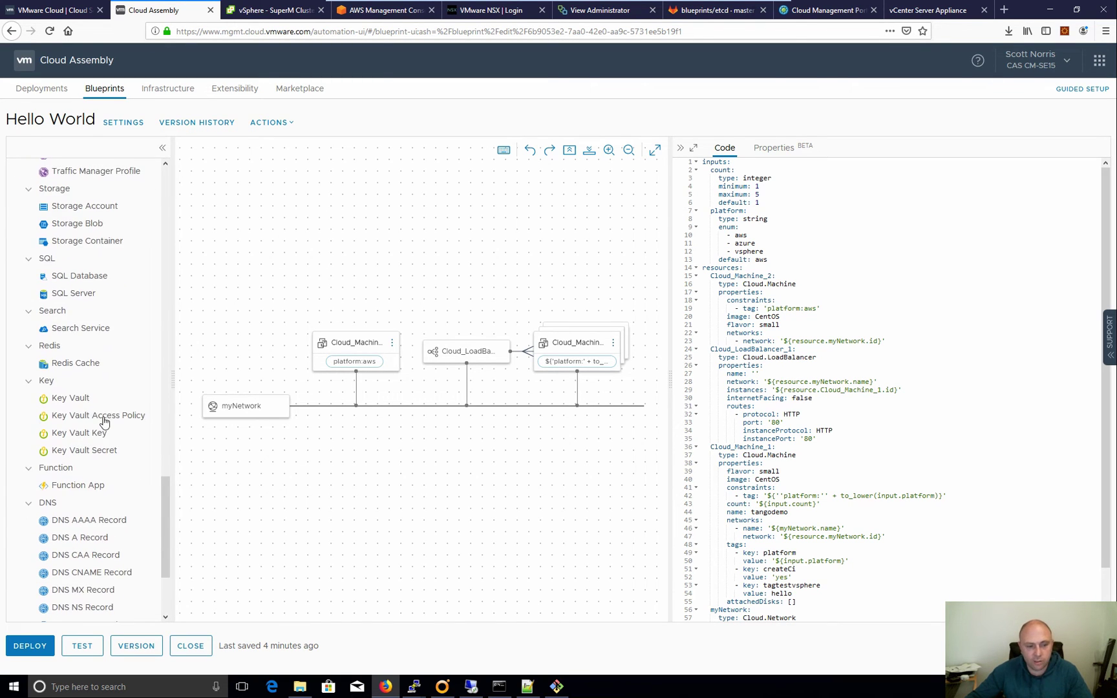
scroll(98, 447, "down", 2)
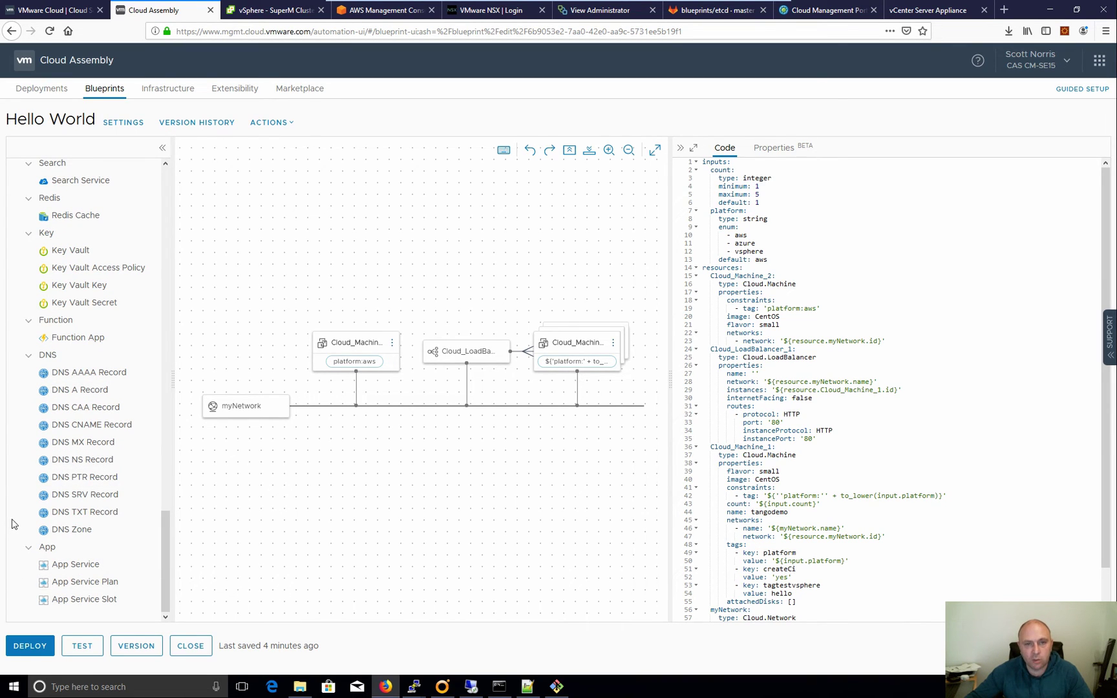
Close the Hello World blueprint and open API Gateway Application to view its topology and code
left_click(203, 654)
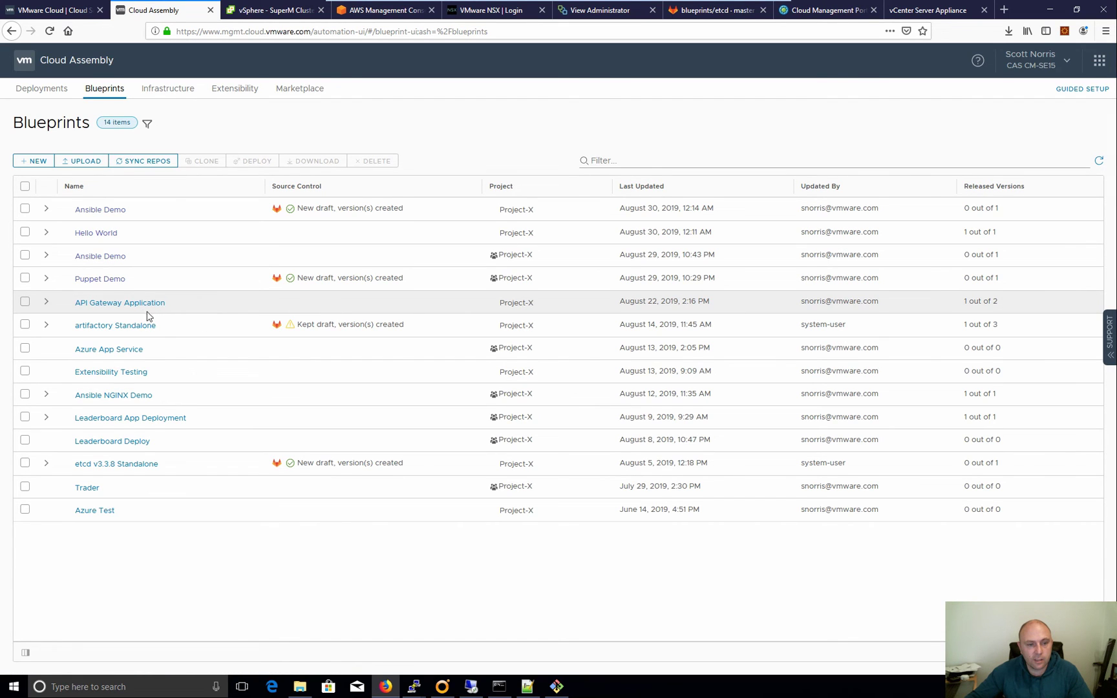
left_click(133, 303)
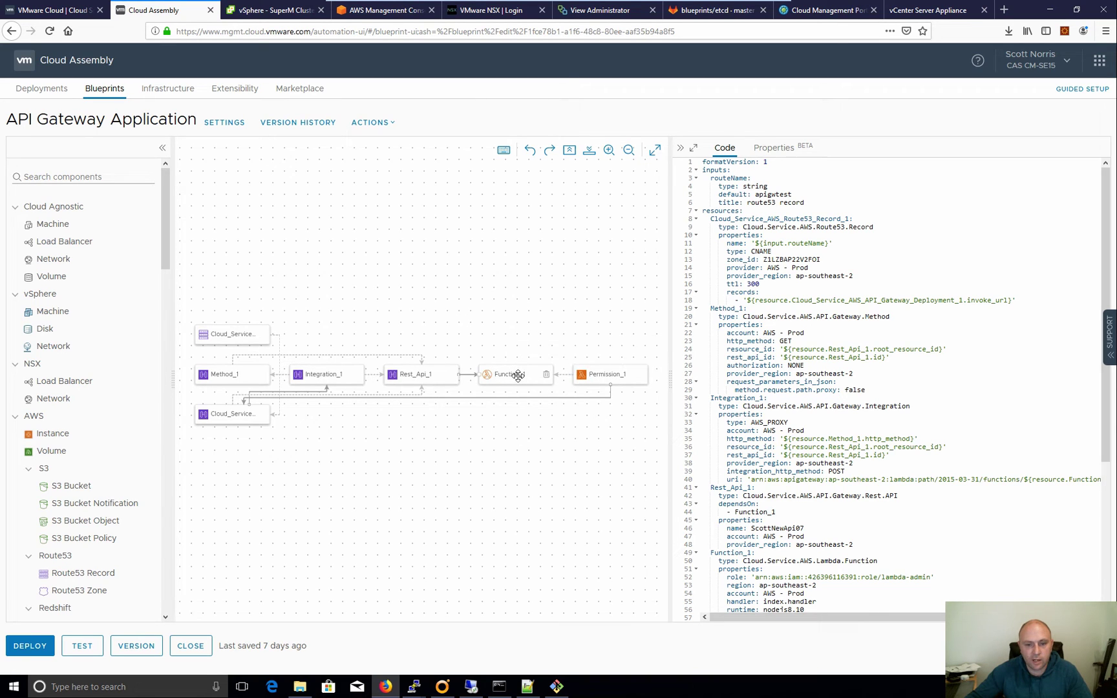
Examine the blueprint code behind Rest_Api_1, Integration_1, Method_1, the API Gateway deployment and the Route53 record
left_click(414, 378)
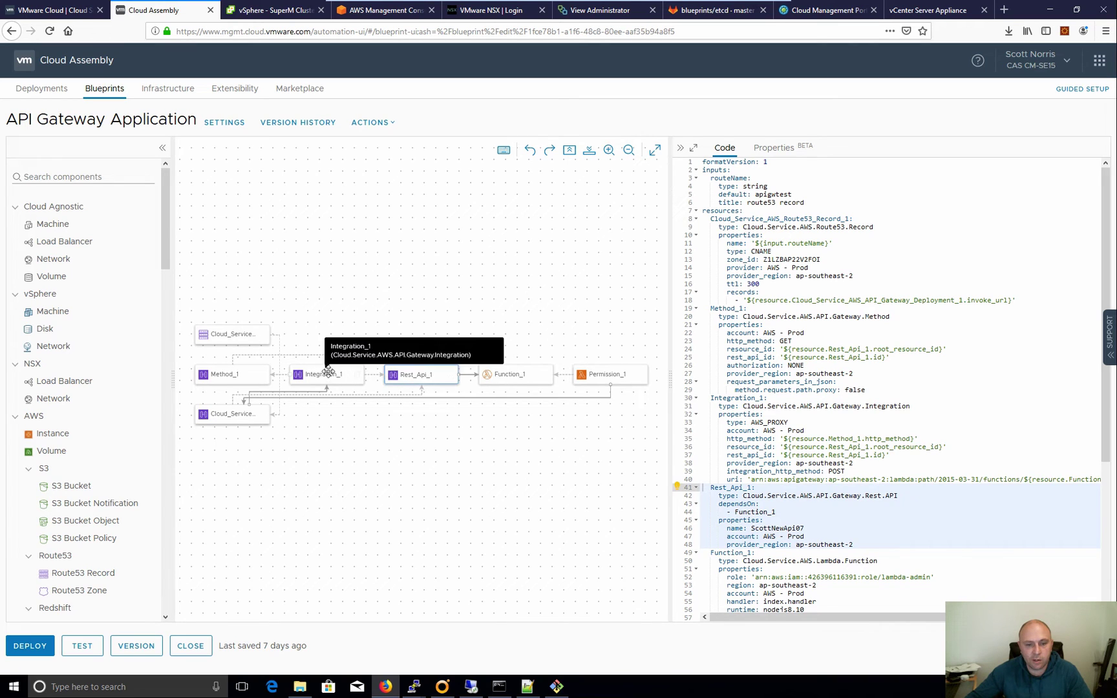
left_click(357, 375)
left_click(234, 377)
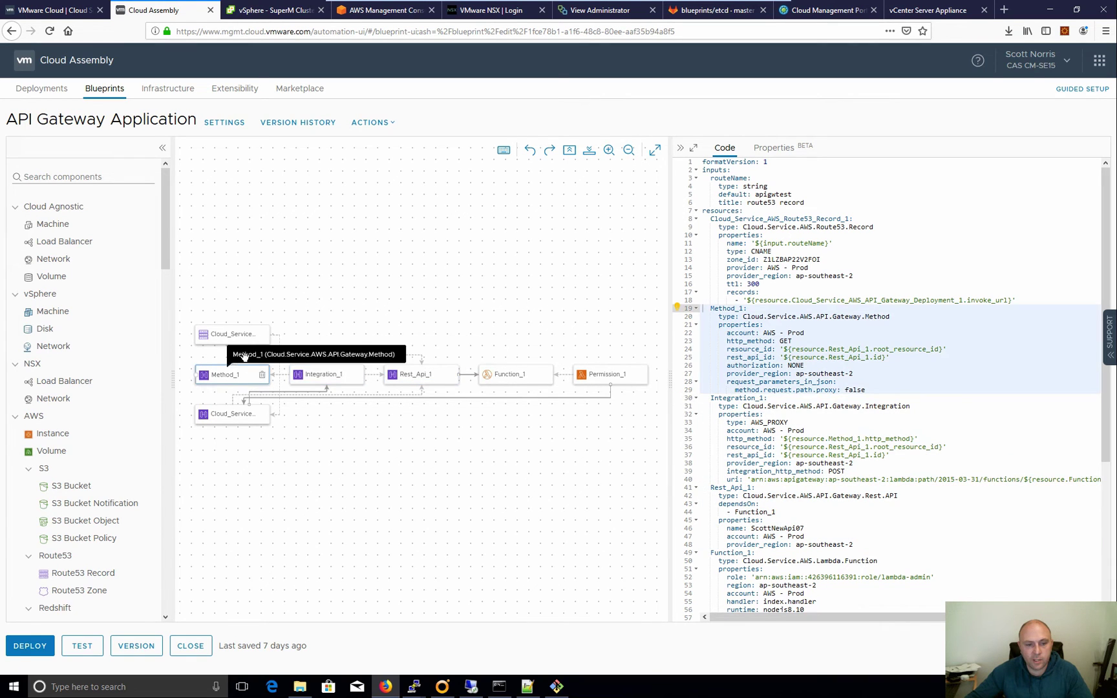
left_click(236, 417)
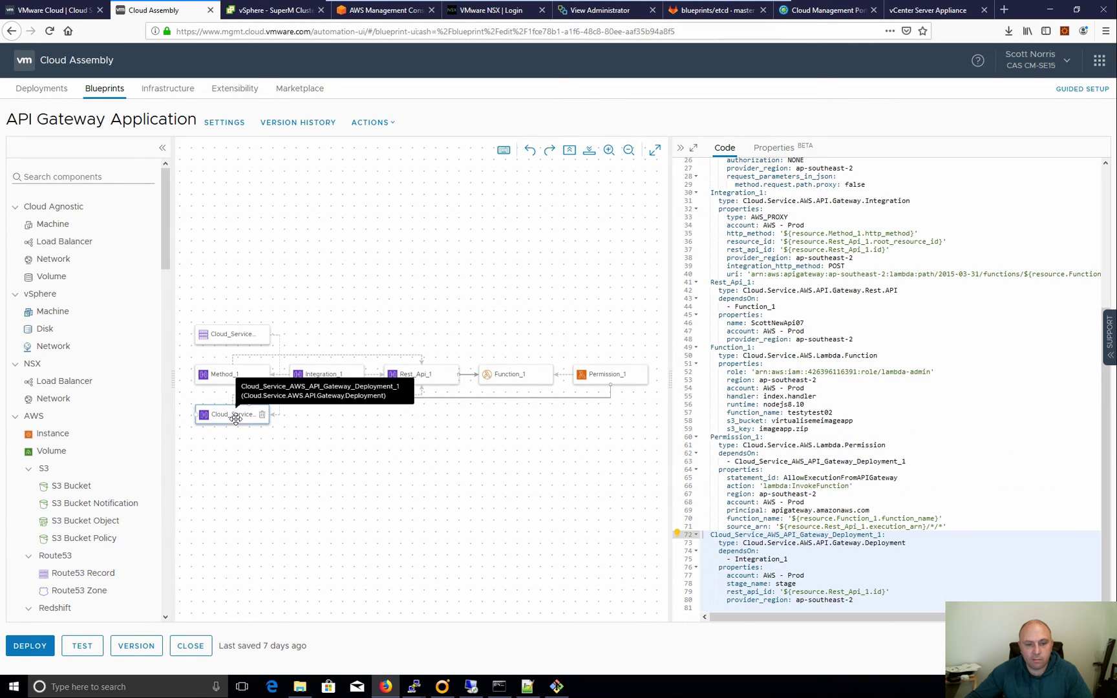
left_click(234, 335)
left_click(515, 261)
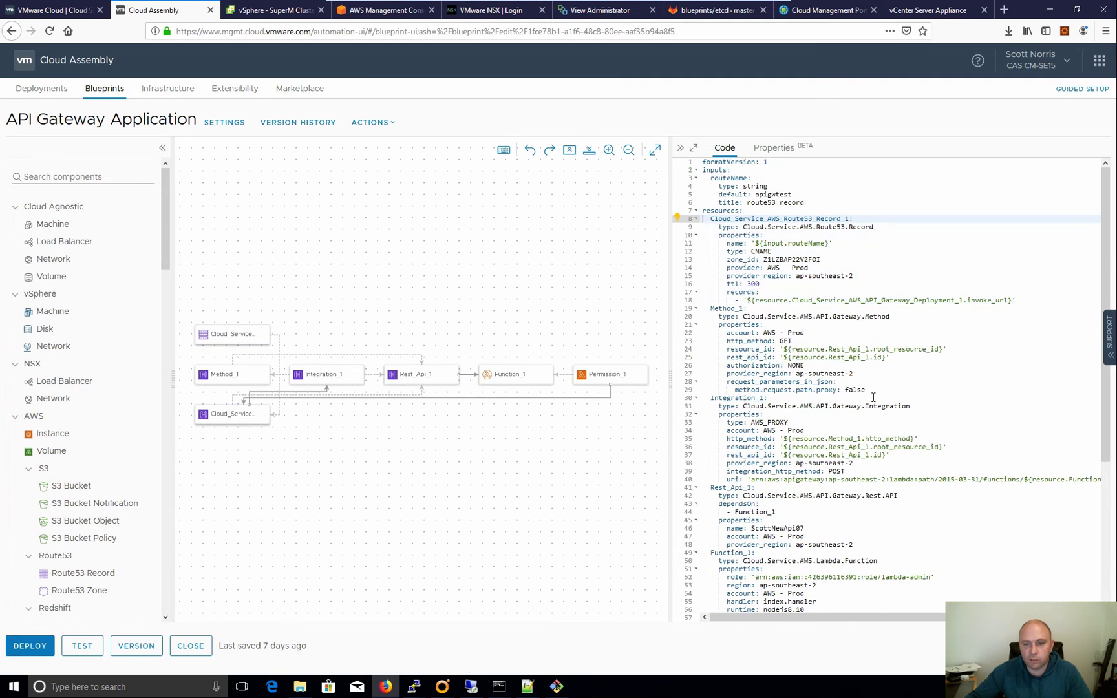
Deploy the current draft of API Gateway Application as a new deployment named "api demo", with apigwtest as the route53 record
left_click(30, 646)
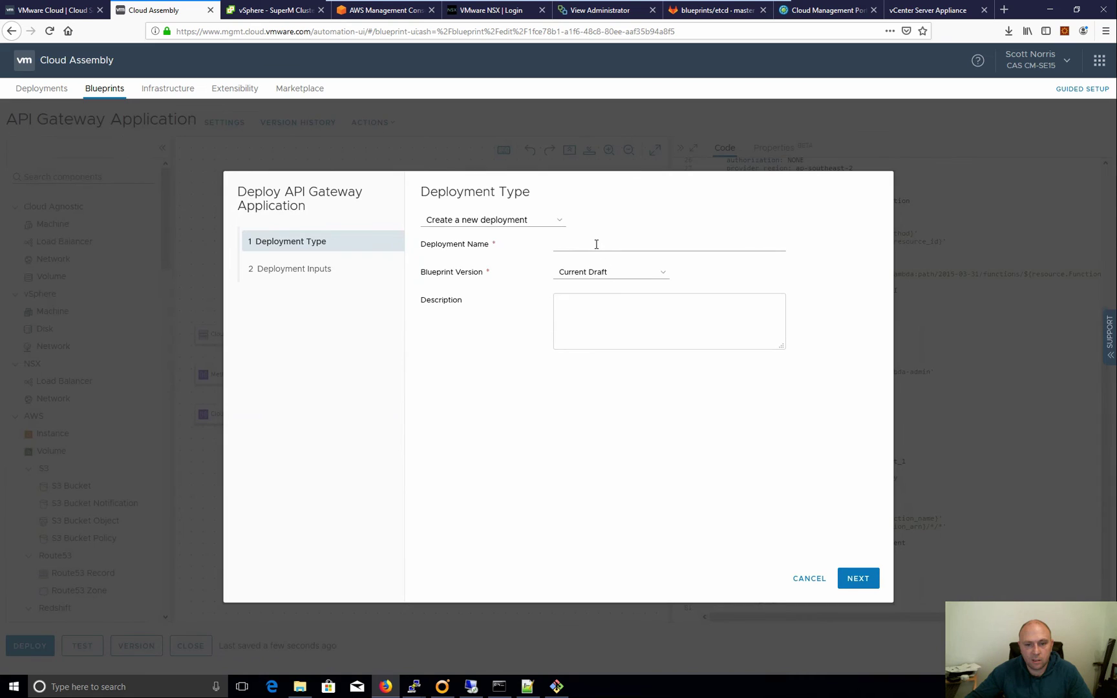
left_click(605, 249)
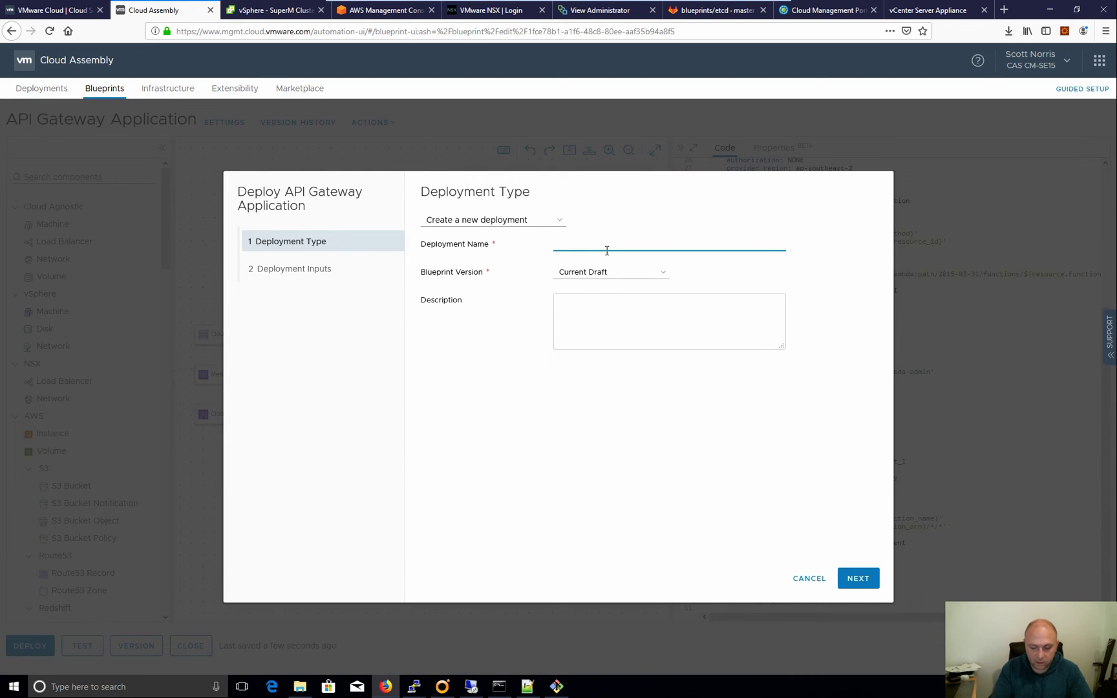
type("api demo")
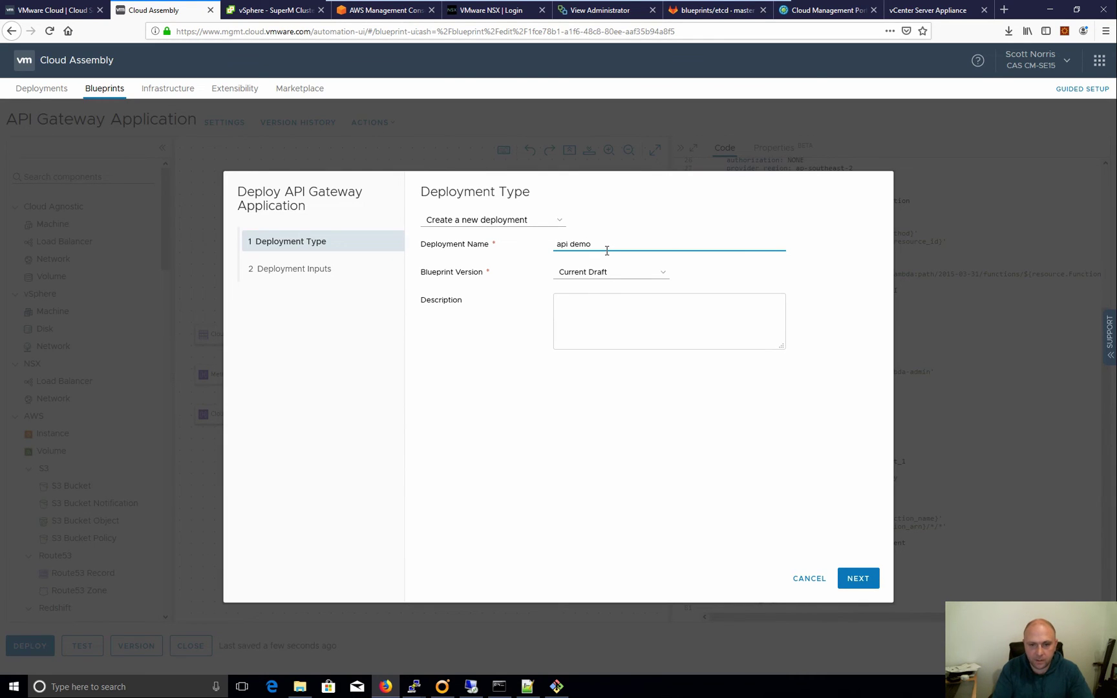
left_click(857, 577)
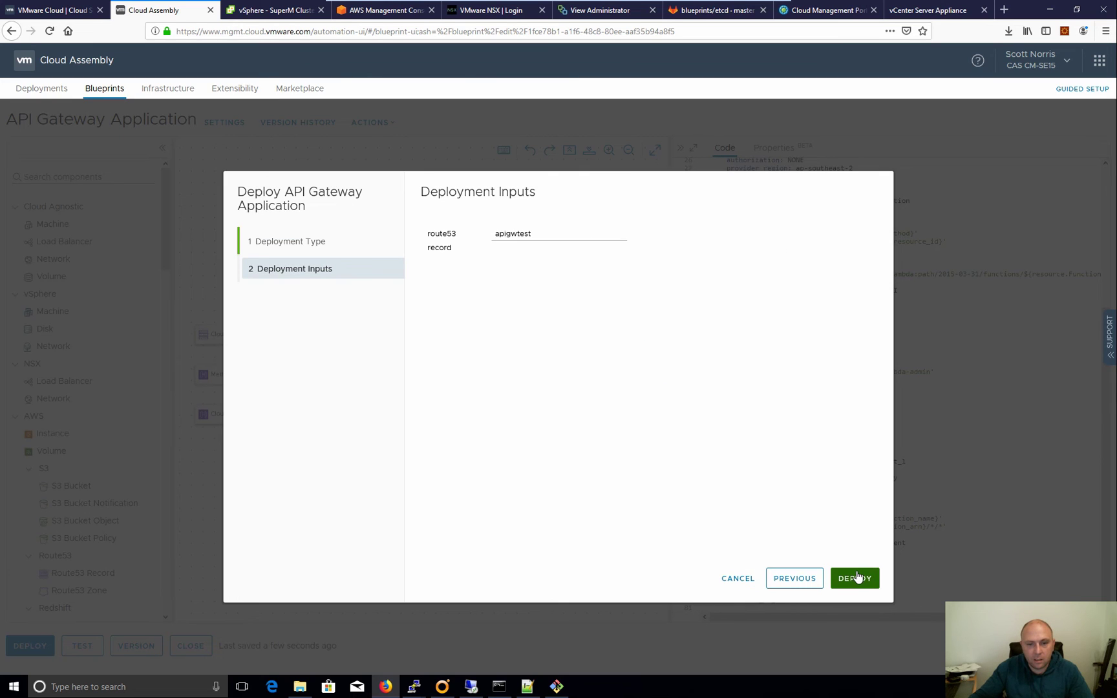
left_click(857, 577)
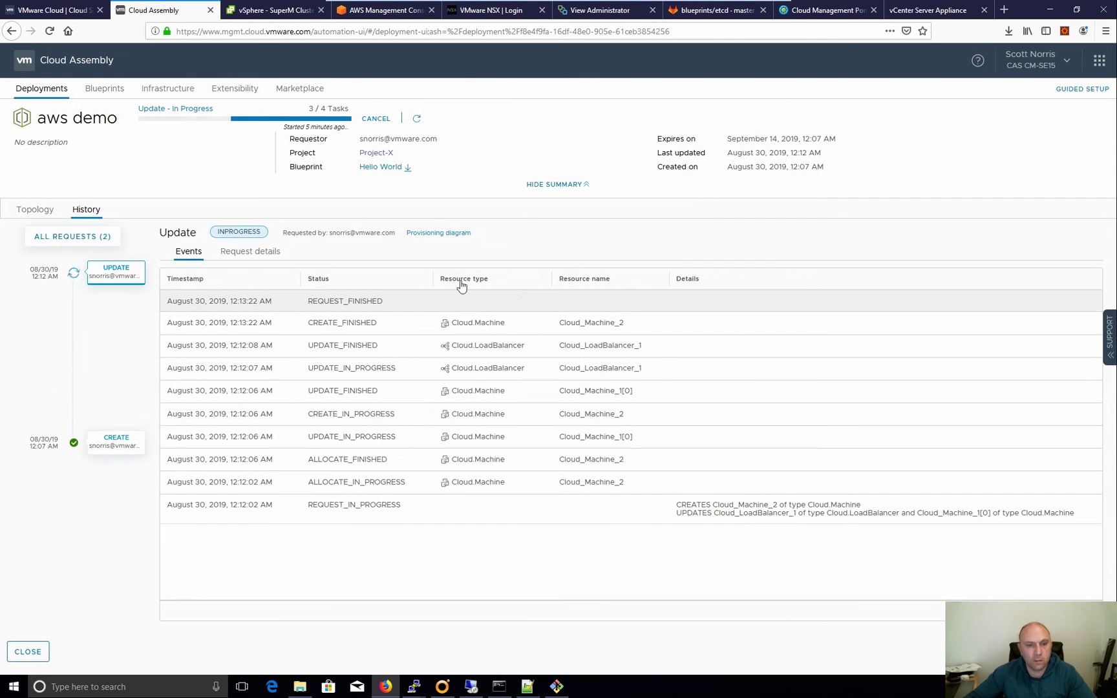
Close the aws demo update history and look through the list of deployments
left_click(22, 653)
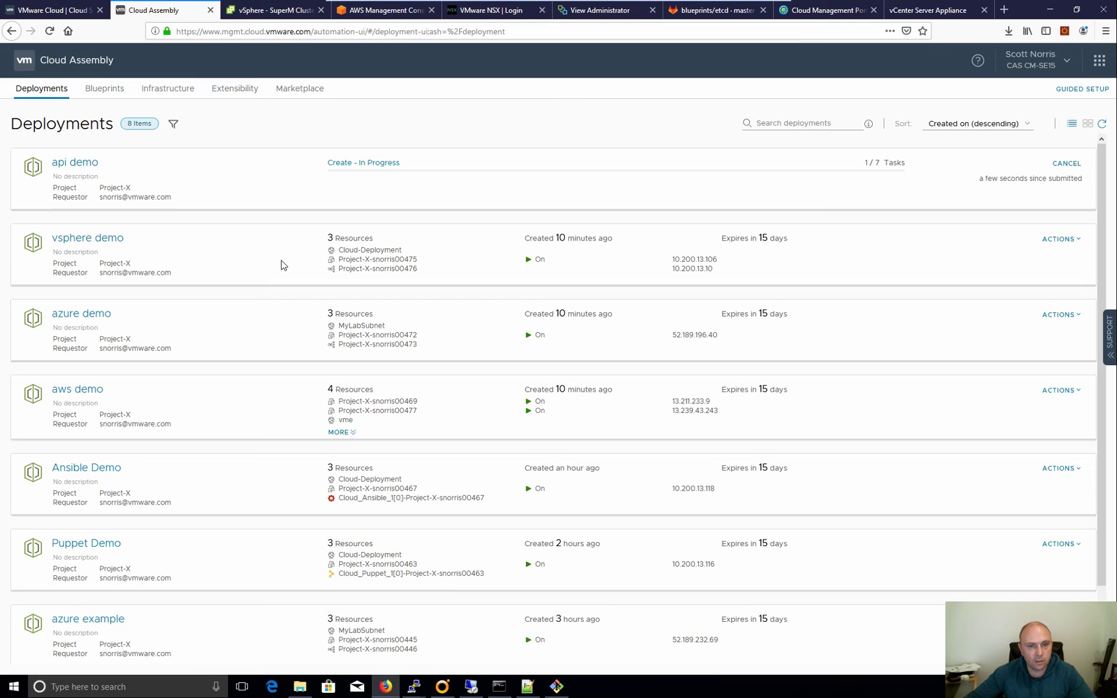
scroll(384, 372, "down", 2)
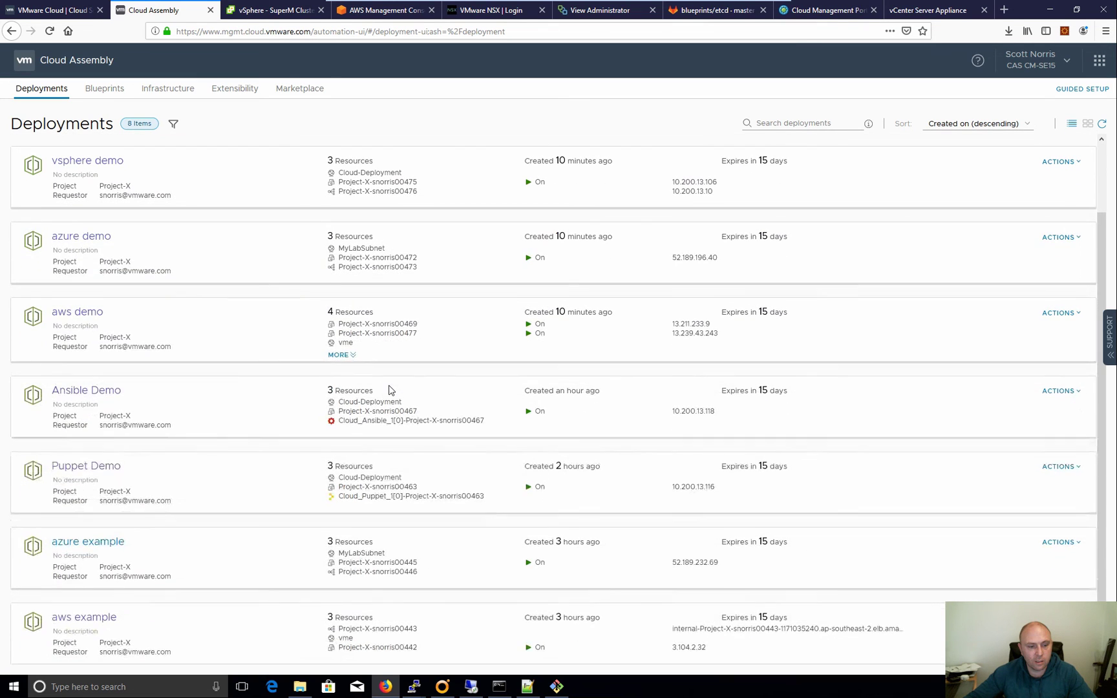
scroll(394, 388, "up", 2)
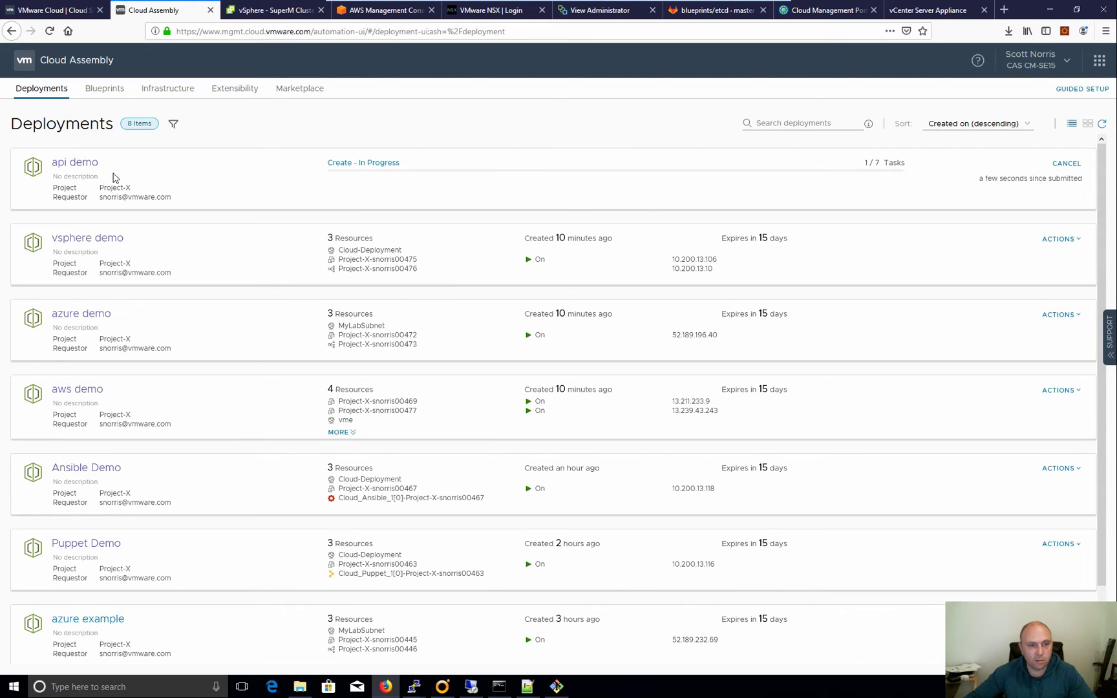
Open the api demo deployment, examine Rest_Api_1's properties down to its endpoint configuration types, and return to the deployments list
left_click(452, 202)
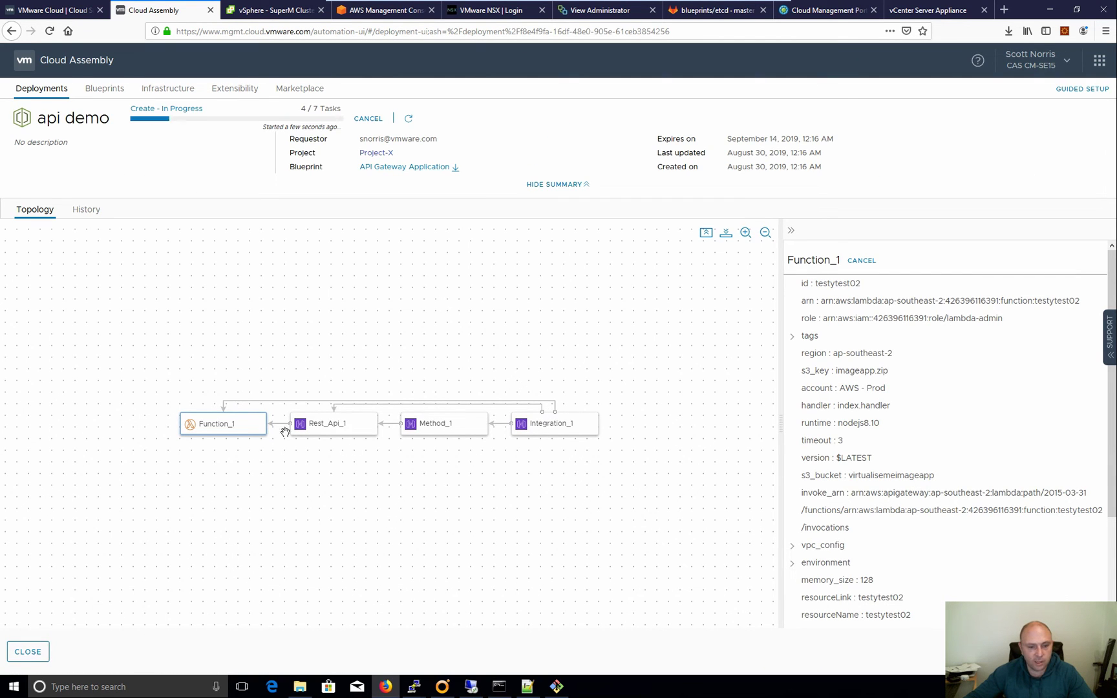
left_click(330, 430)
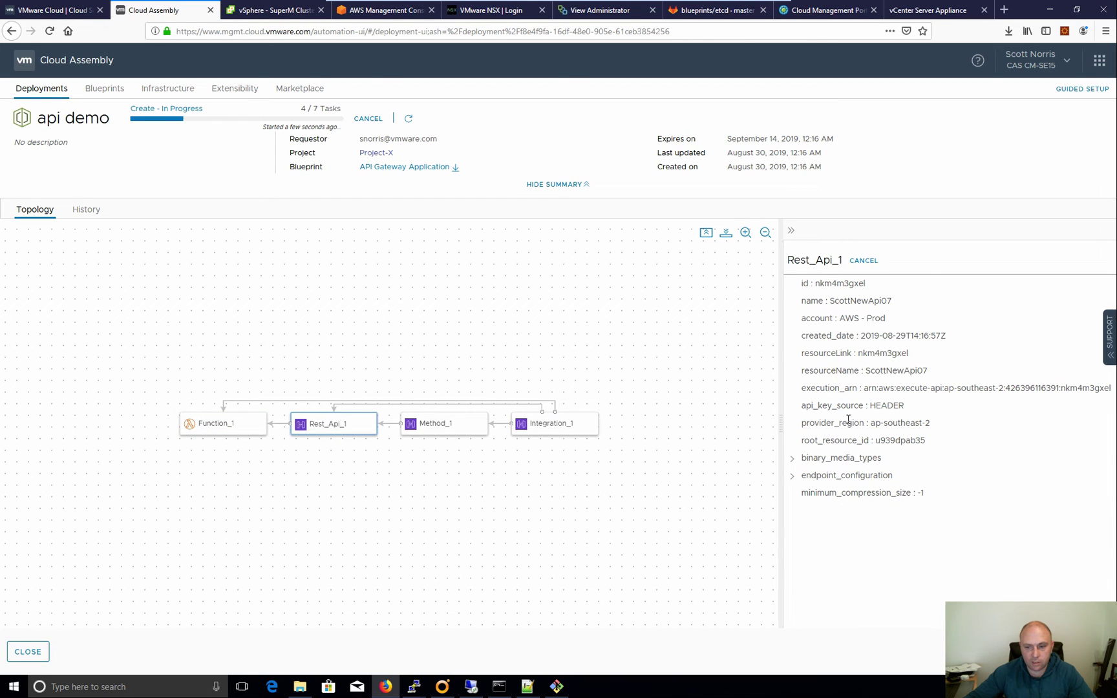
left_click(792, 475)
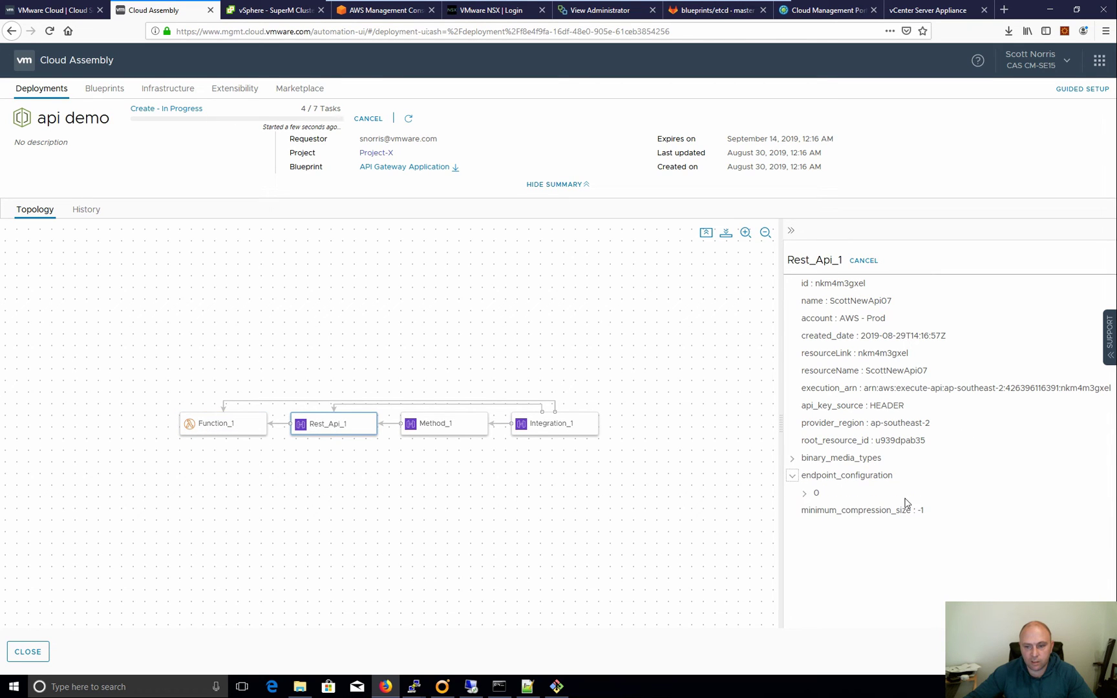
left_click(805, 494)
left_click(818, 511)
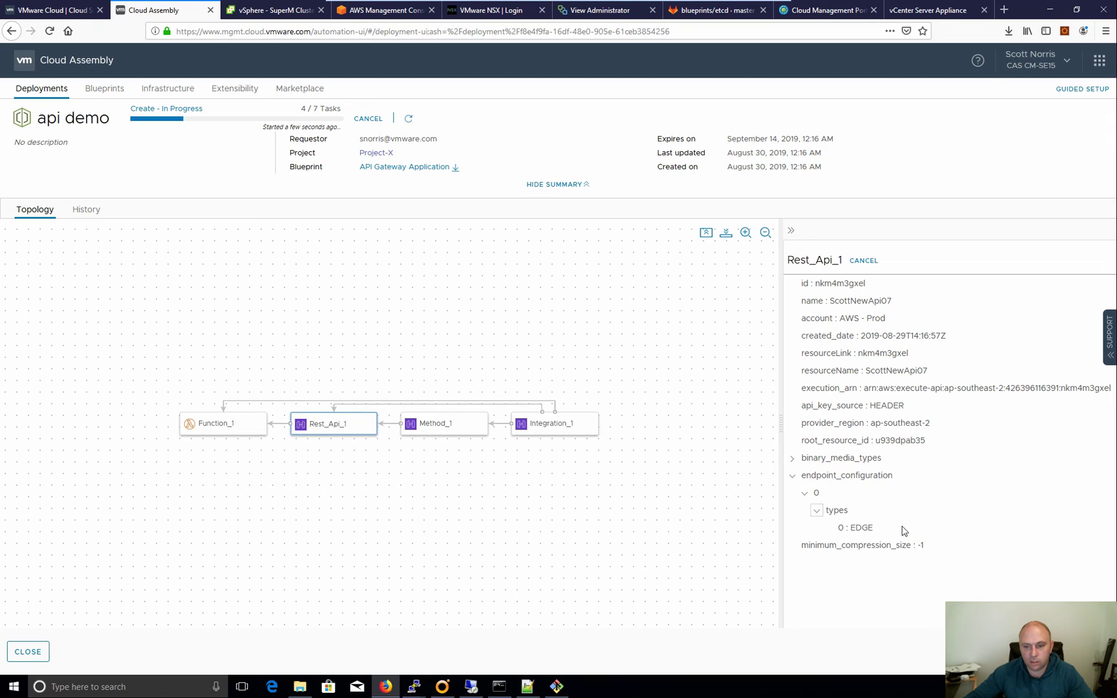
key("Return")
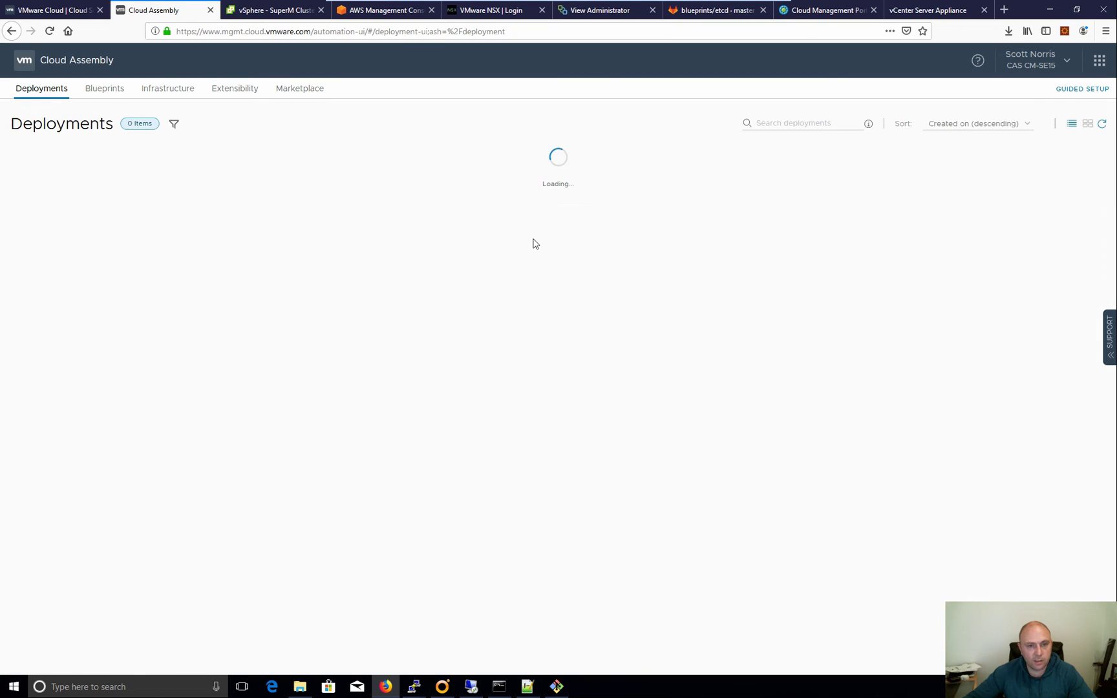
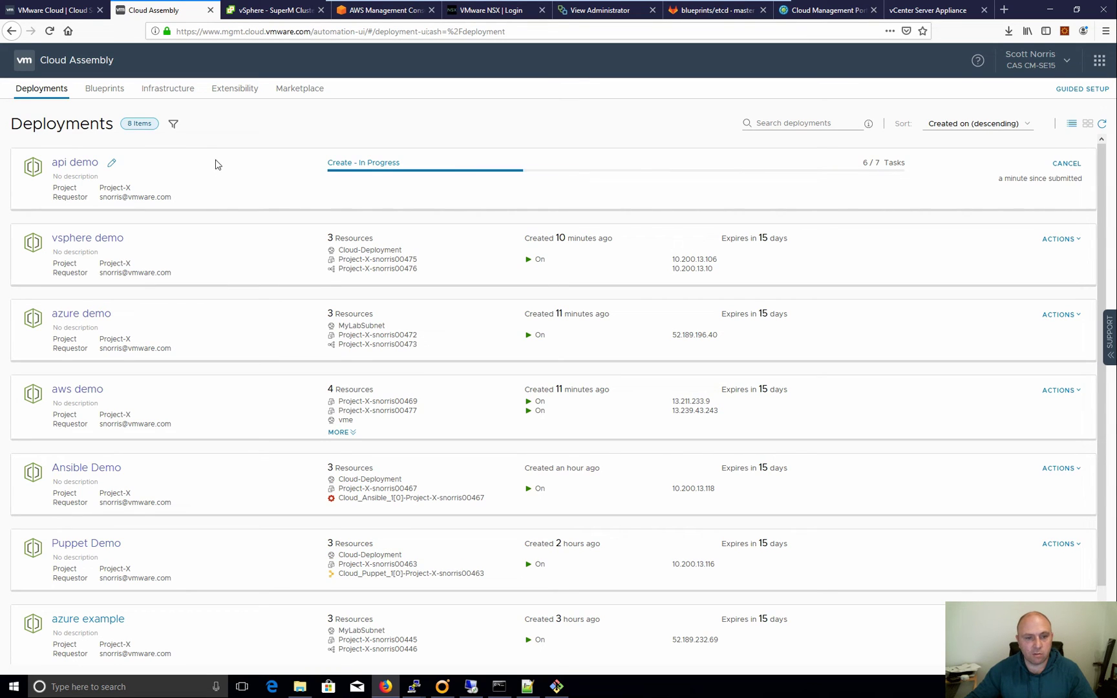
Open the Create CI in SNOW extensibility action, examine its script, FaaS provider options and runtime options, and close it
left_click(245, 97)
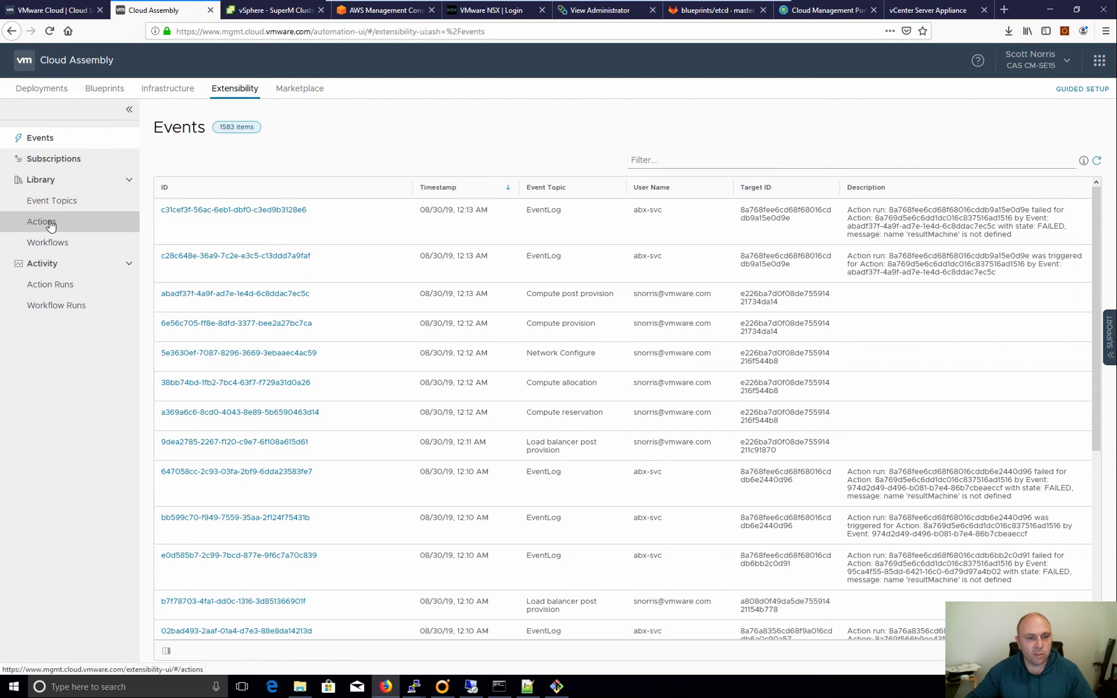
left_click(22, 223)
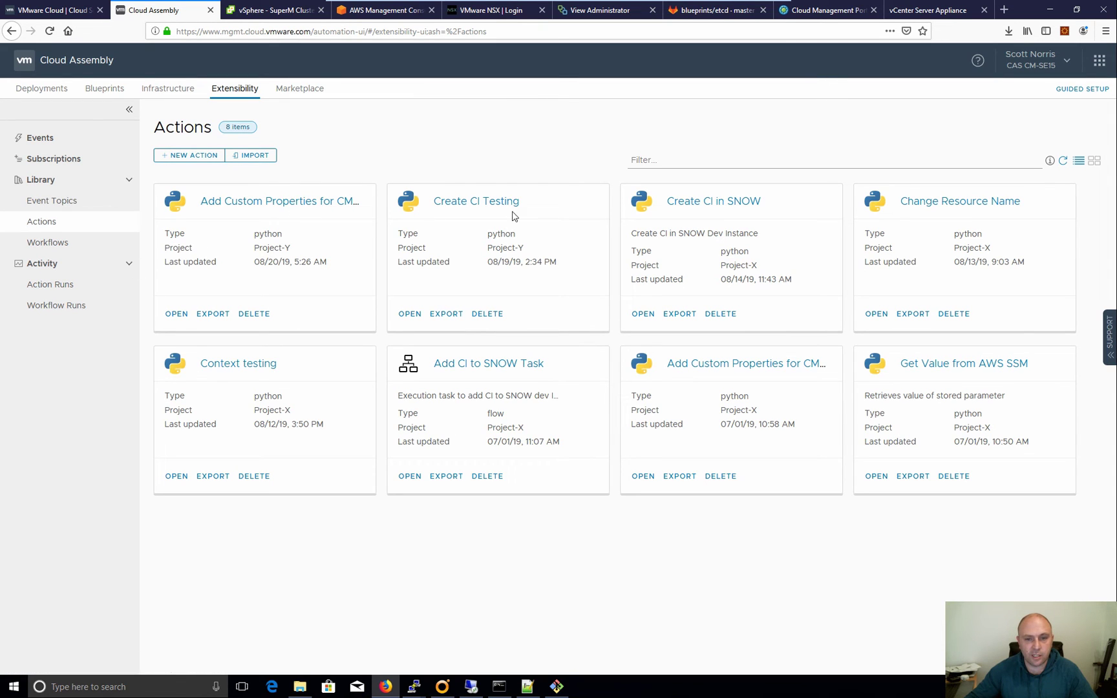
left_click(717, 206)
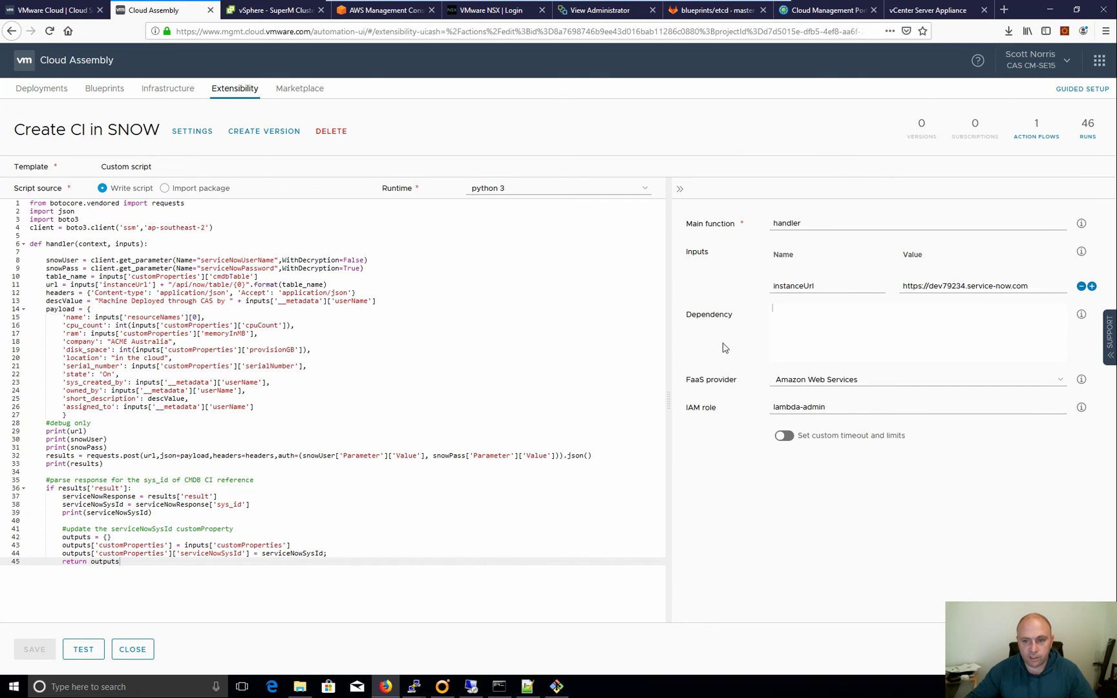
left_click(805, 386)
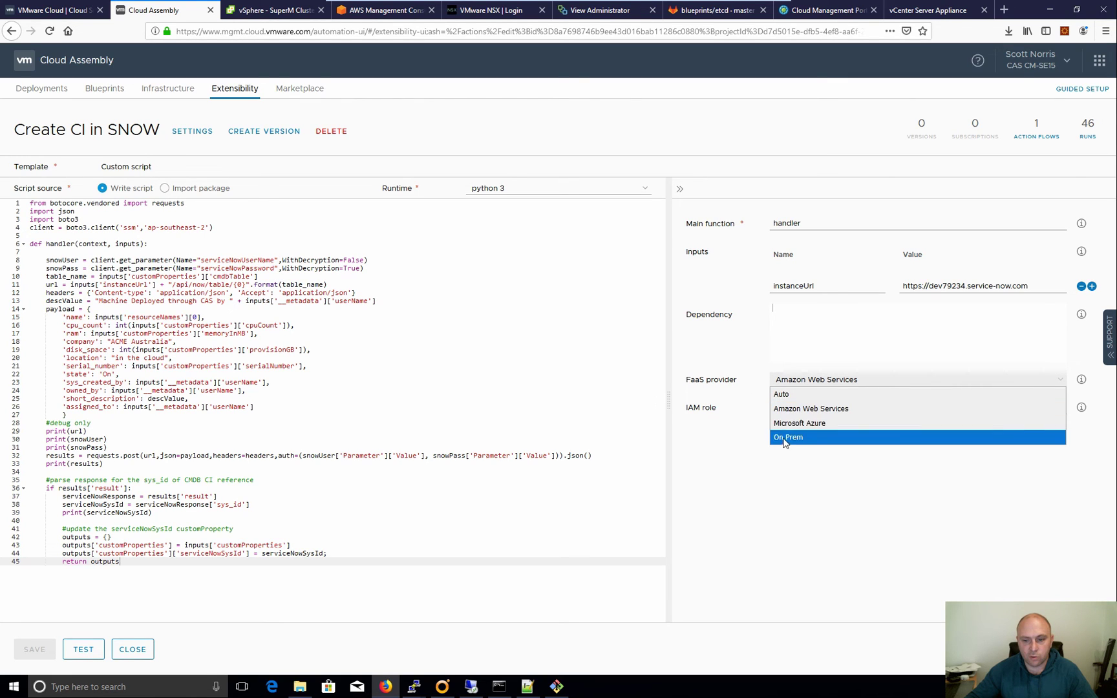
left_click(738, 527)
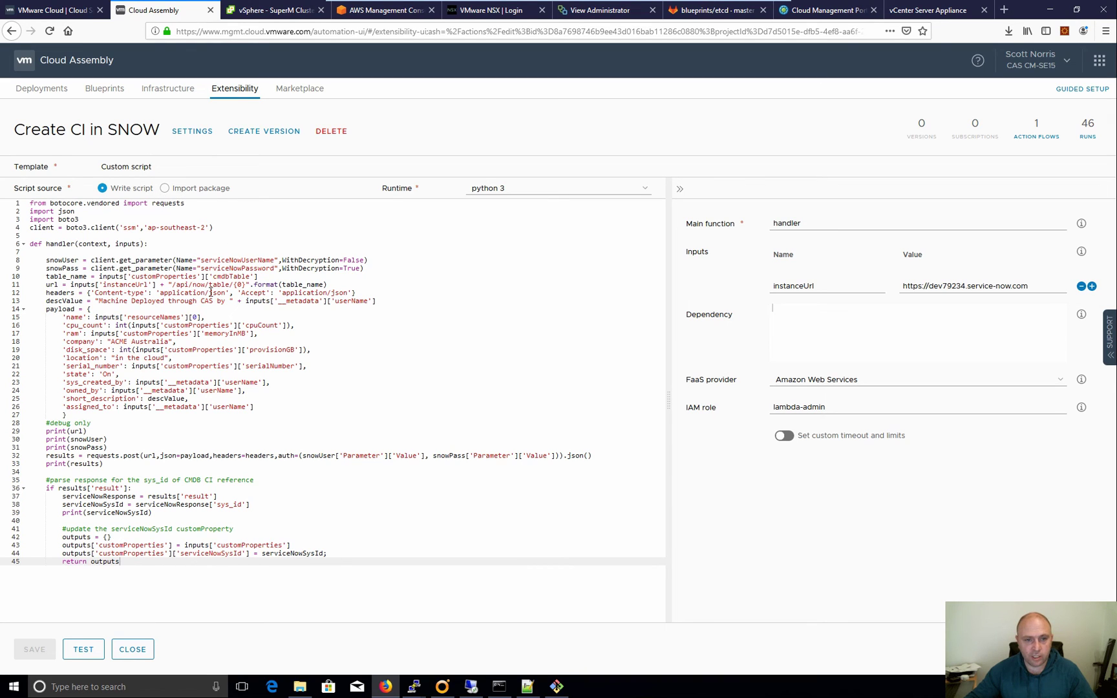
left_click(569, 188)
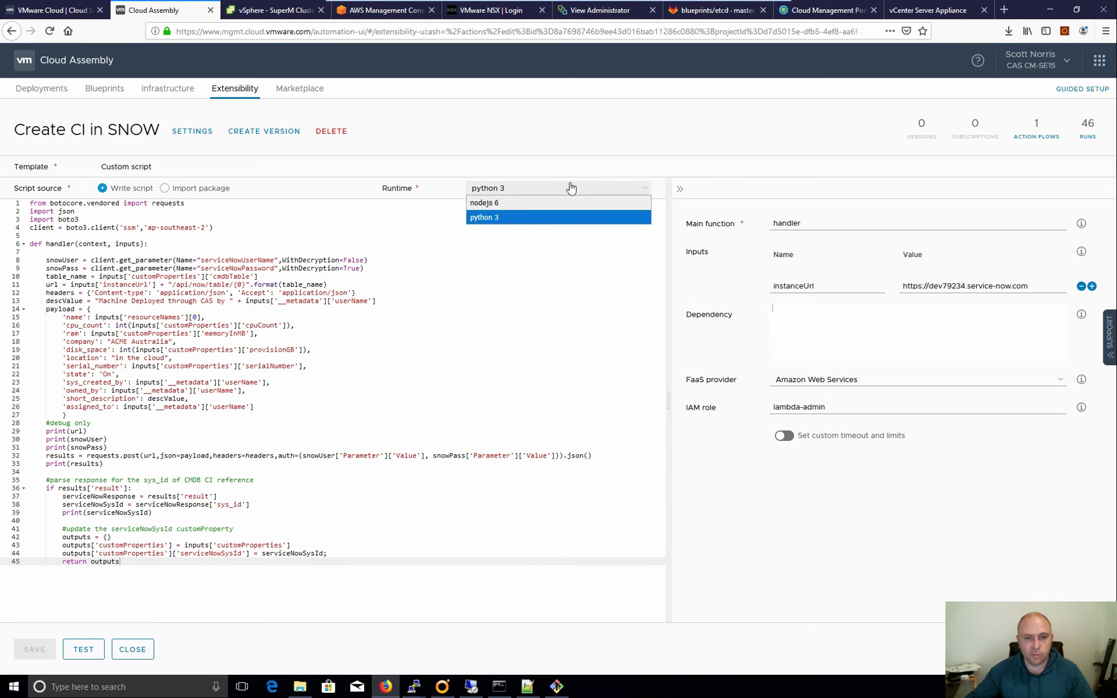
left_click(663, 344)
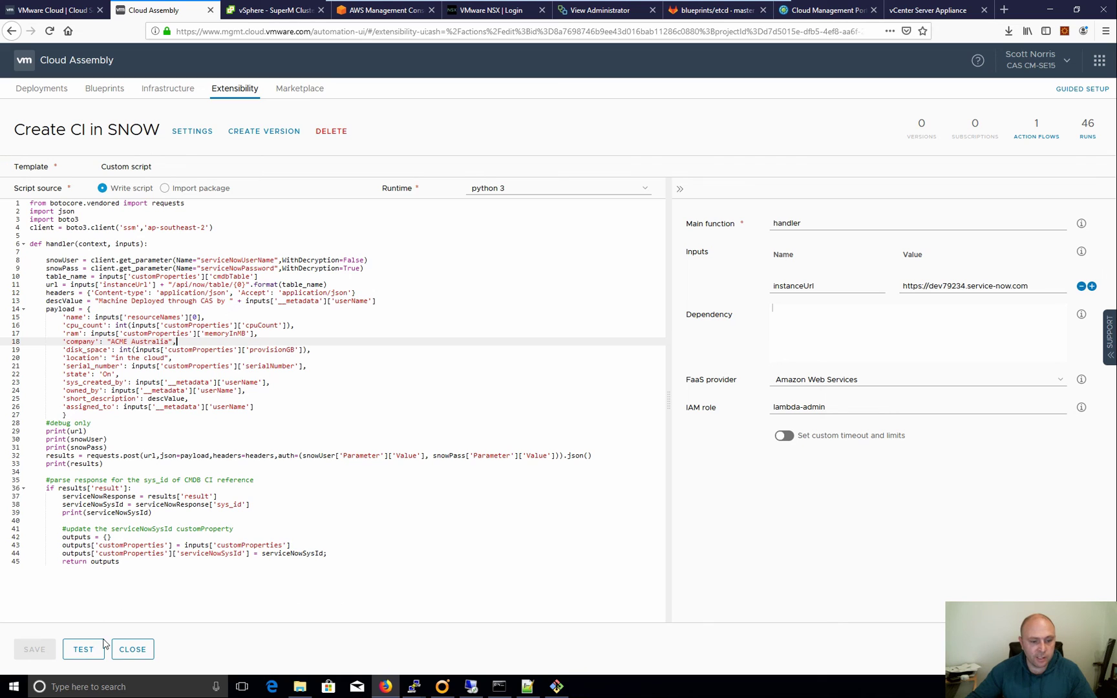
left_click(131, 650)
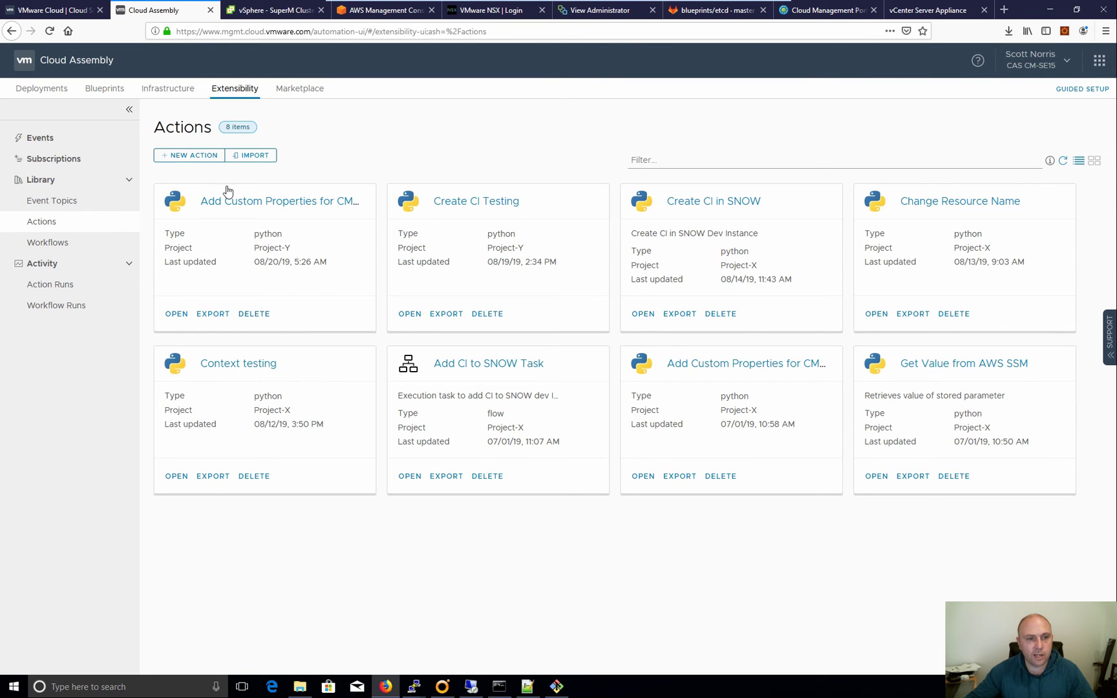
Open the Add CI to SNOW Task action flow, examine how its actions are chained, and close it
left_click(195, 155)
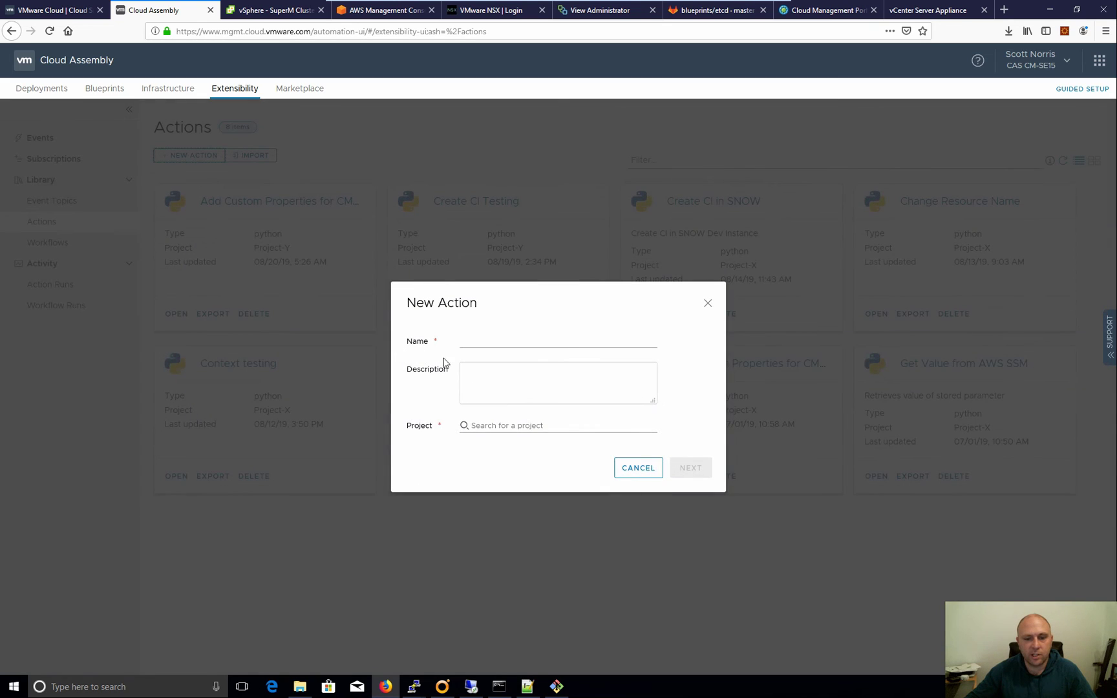
left_click(652, 473)
left_click(481, 366)
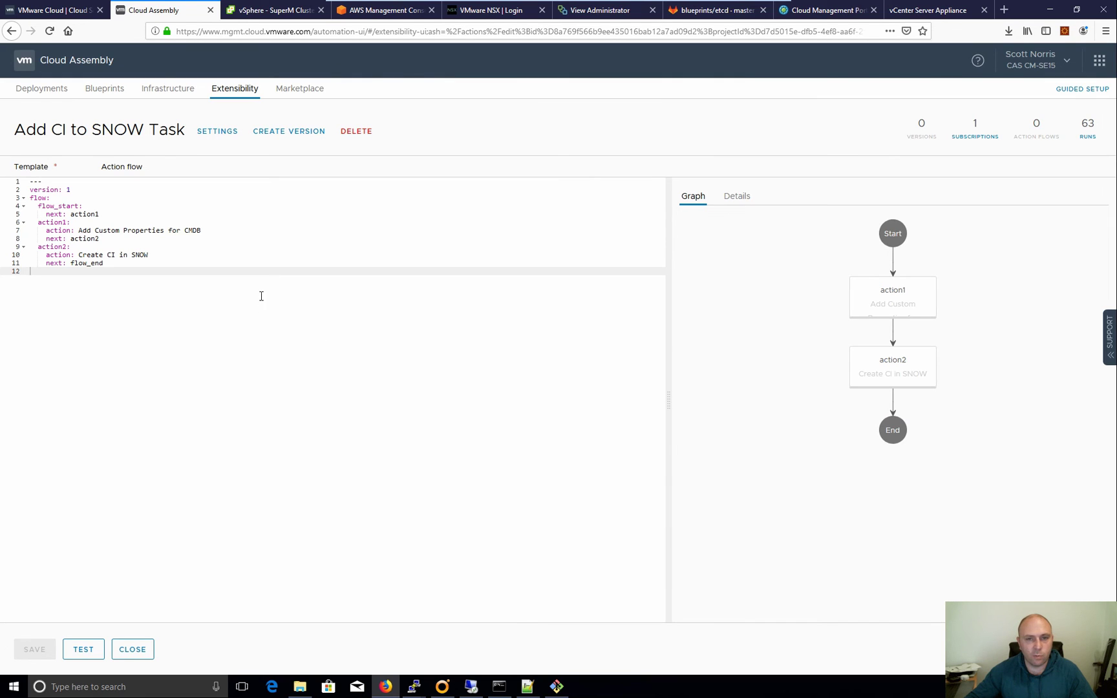
left_click(143, 230)
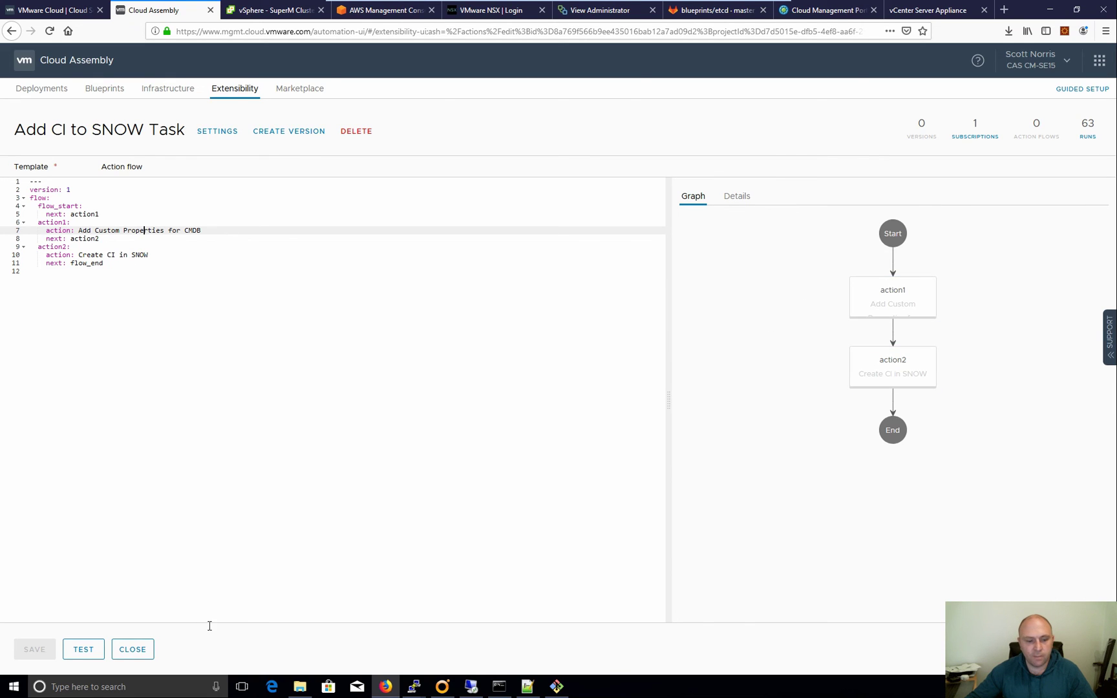
left_click(131, 652)
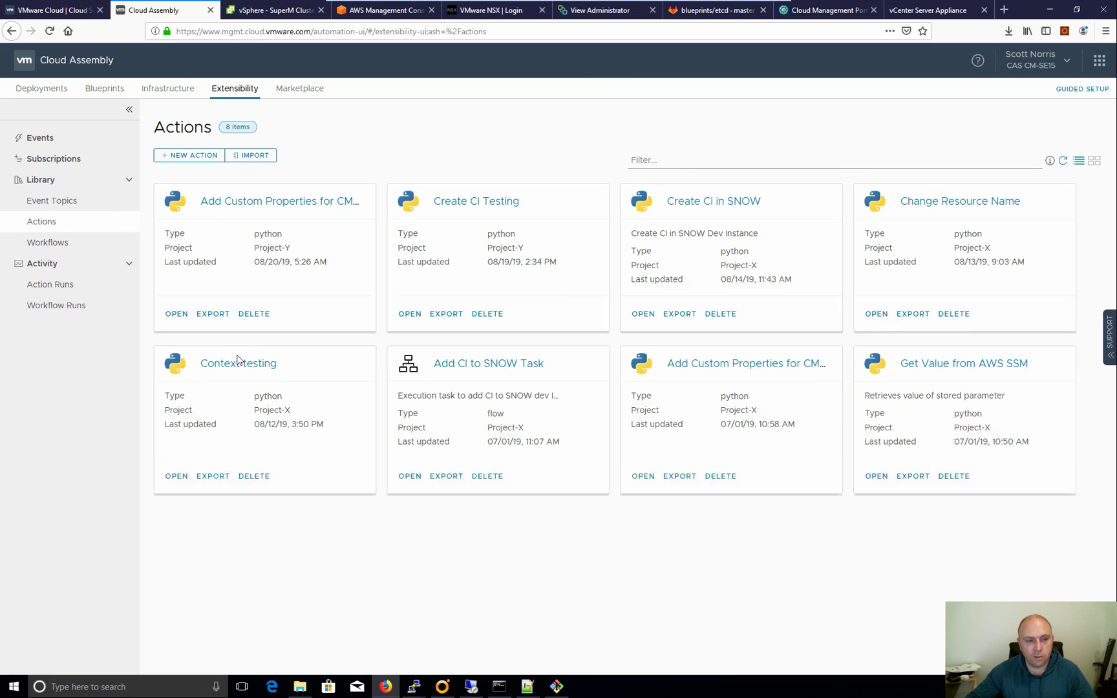
Create a new extensibility action named Demo, assign it to a project, and continue to its script editor
left_click(194, 155)
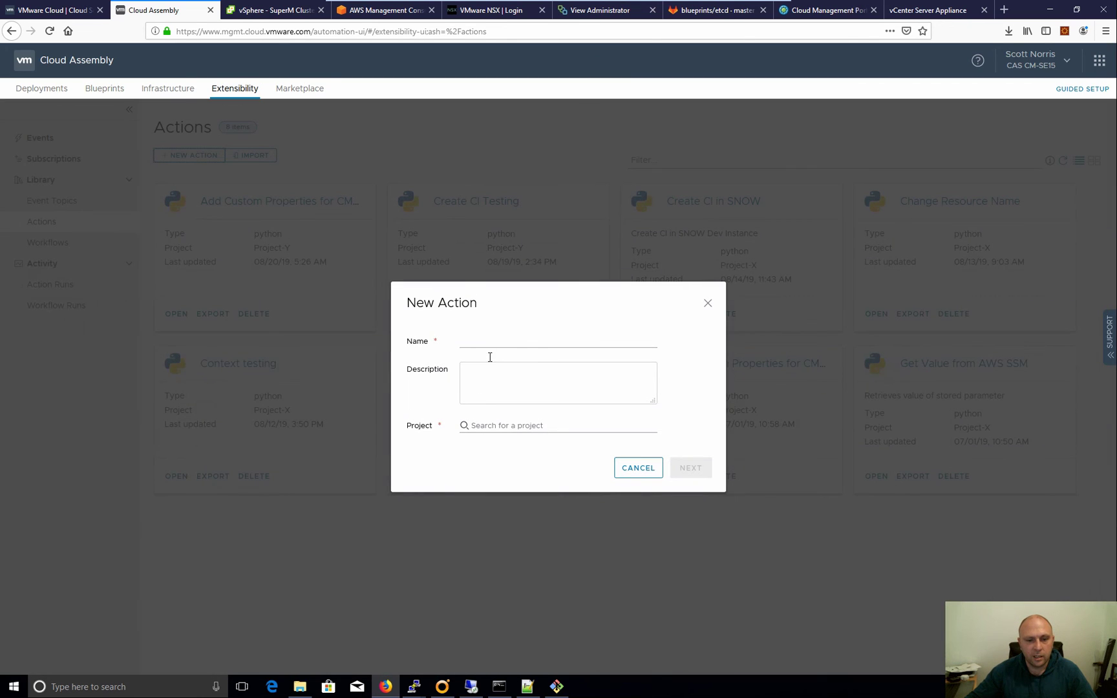
left_click(491, 341)
type("D")
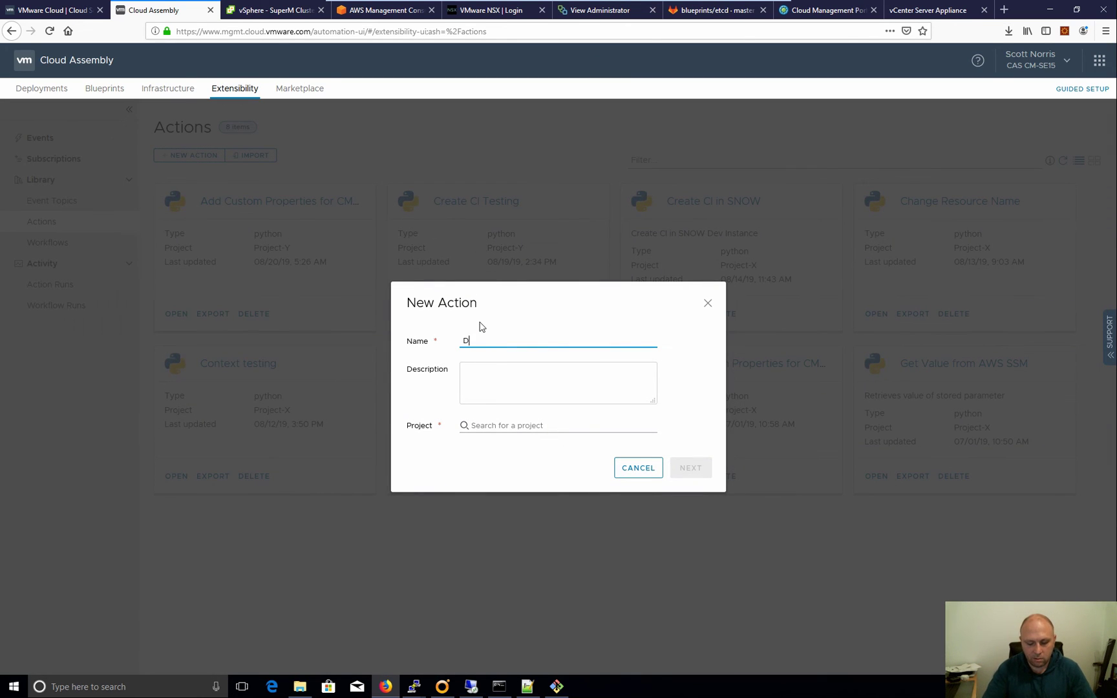
type("emo")
left_click(522, 426)
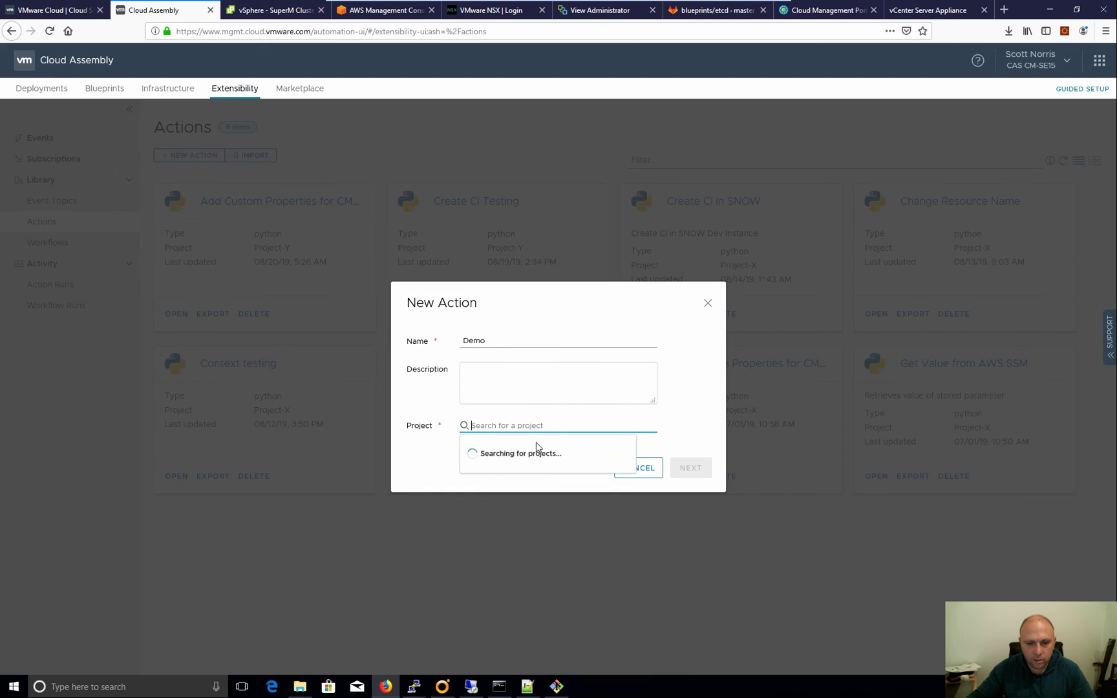
left_click(502, 461)
left_click(690, 474)
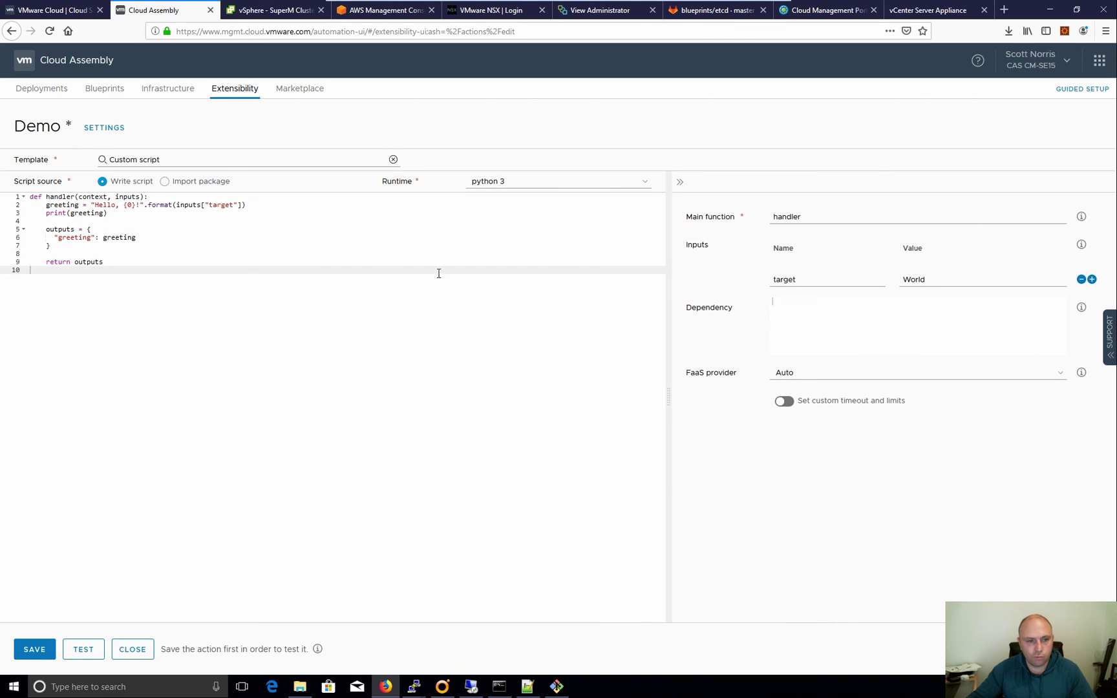
Switch the Demo action's template to Action flow with fork and join, examine its flow graph, and close the action without saving
left_click(230, 159)
key("BackSpace")
key("BackSpace")
key("BackSpace")
key("BackSpace")
key("BackSpace")
key("BackSpace")
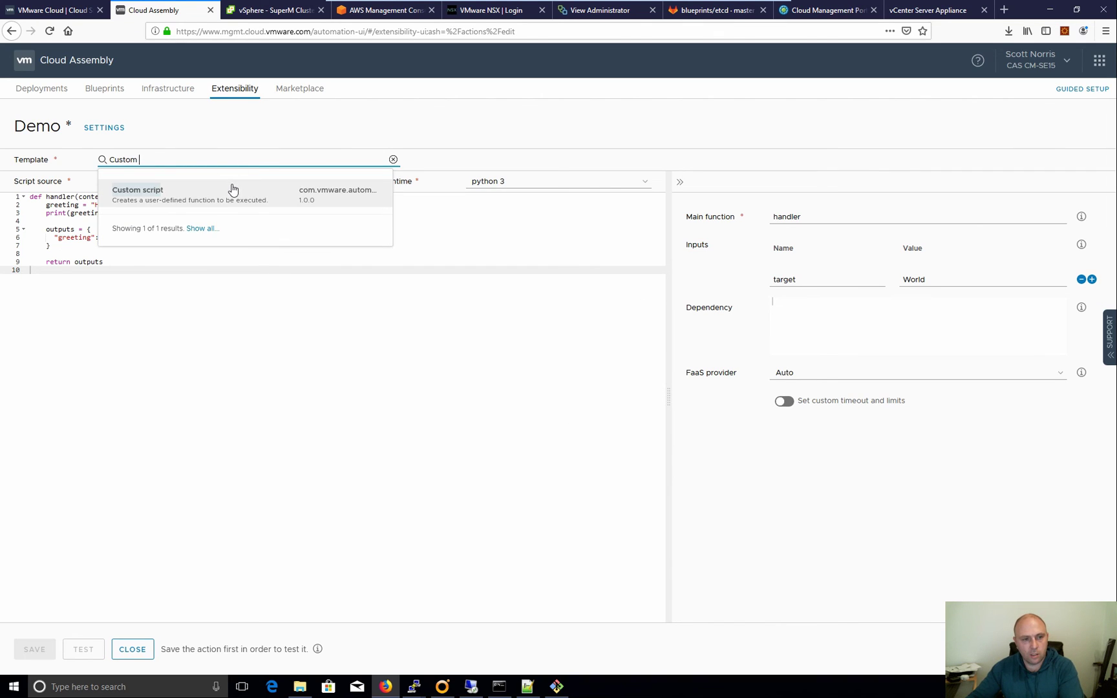
key("BackSpace")
key("BackSpace")
key("BackSpace")
key("BackSpace")
key("BackSpace")
key("BackSpace")
key("BackSpace")
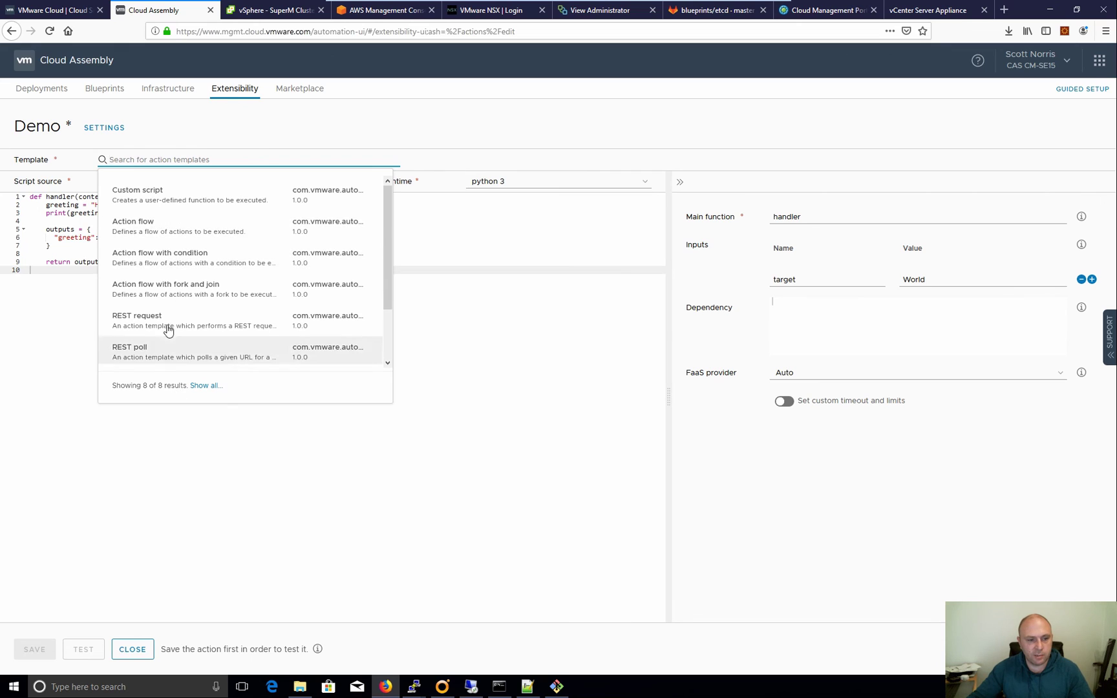
scroll(165, 326, "down", 2)
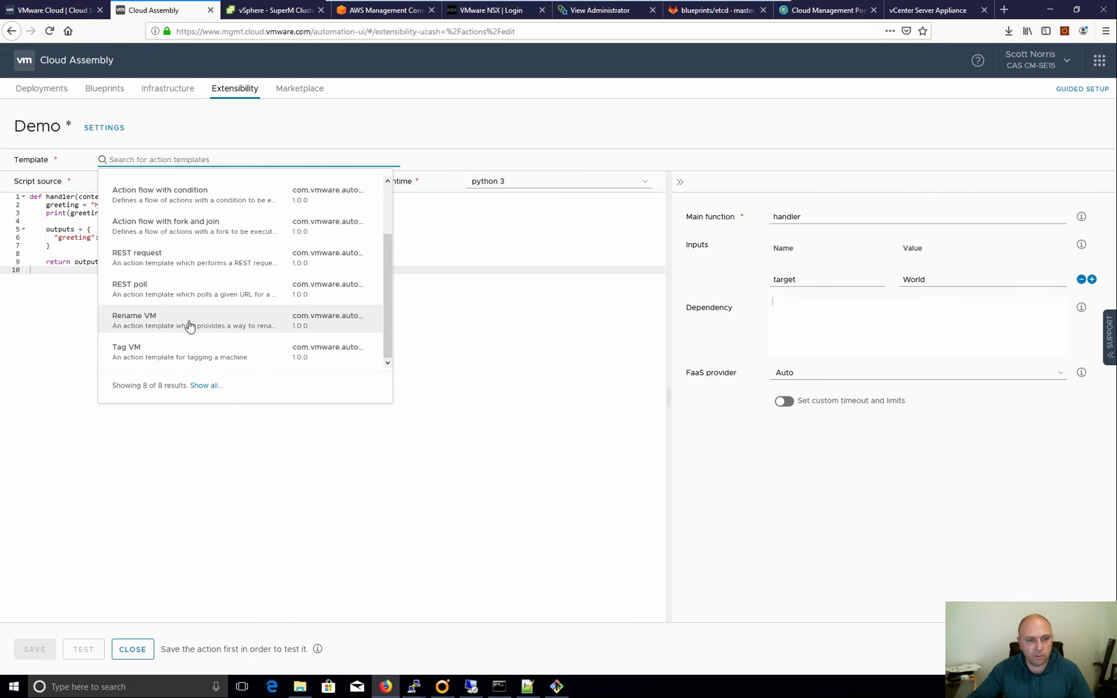
left_click(176, 228)
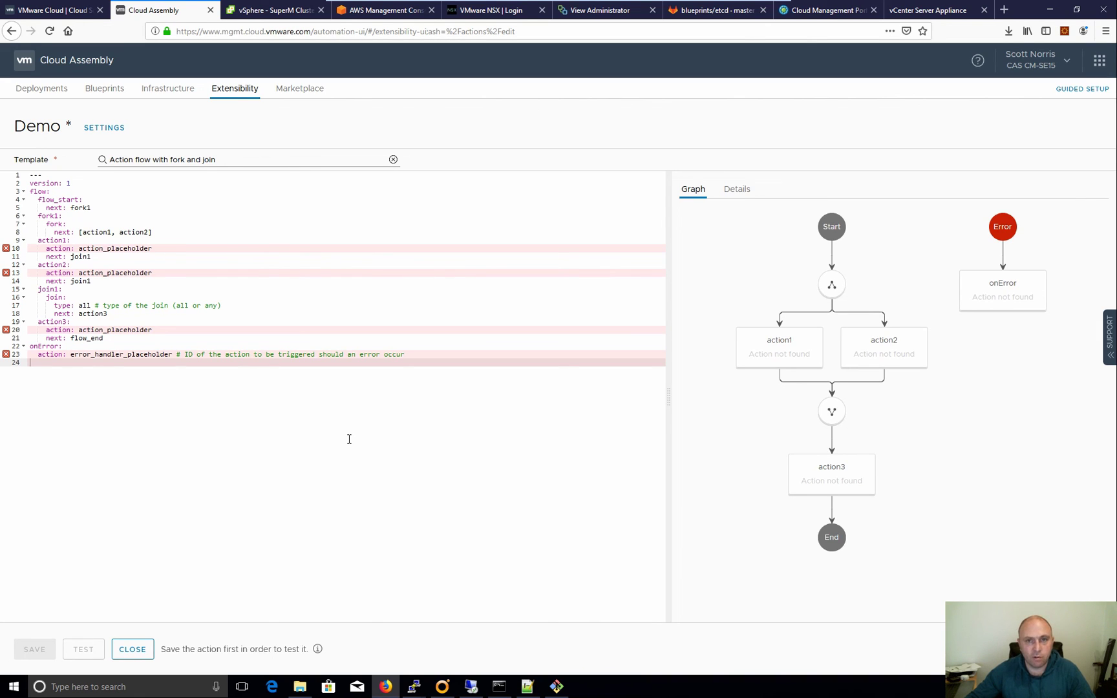
left_click(132, 649)
left_click(687, 424)
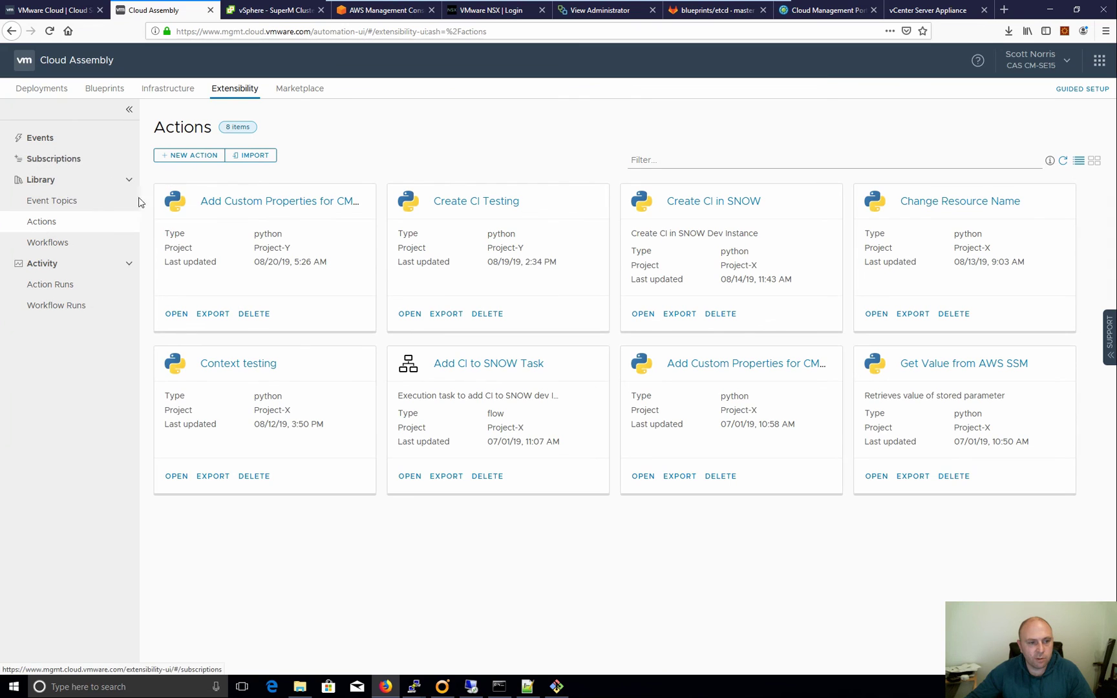
Open the Event Topics library and look through the topics available for extensibility subscriptions
left_click(55, 202)
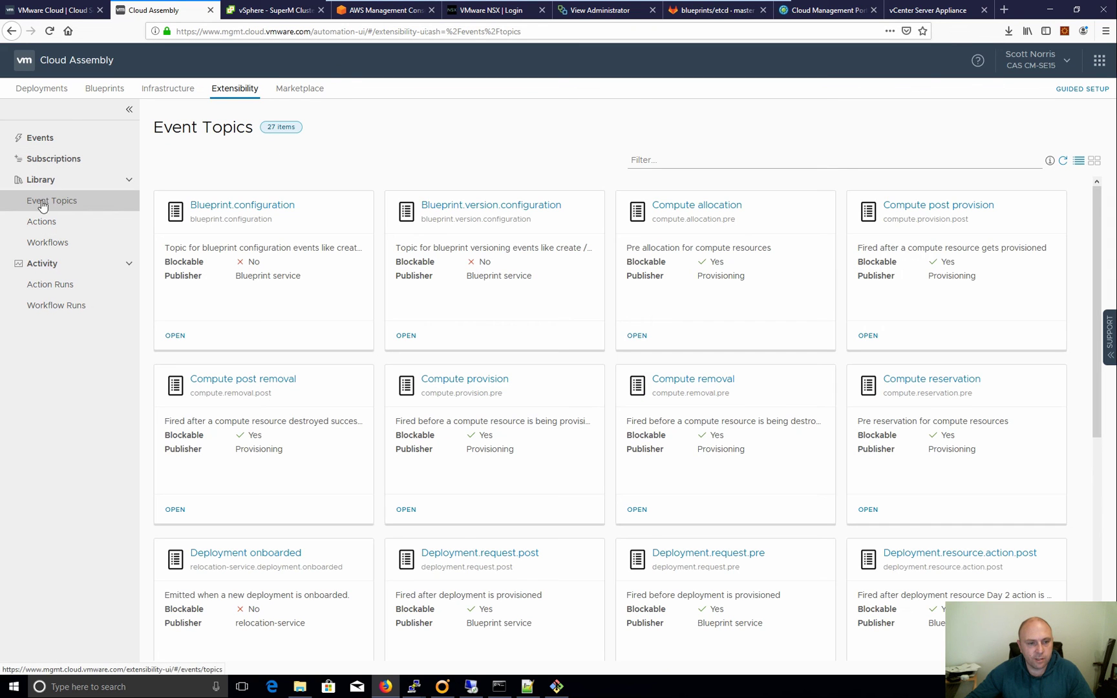
scroll(621, 296, "down", 6)
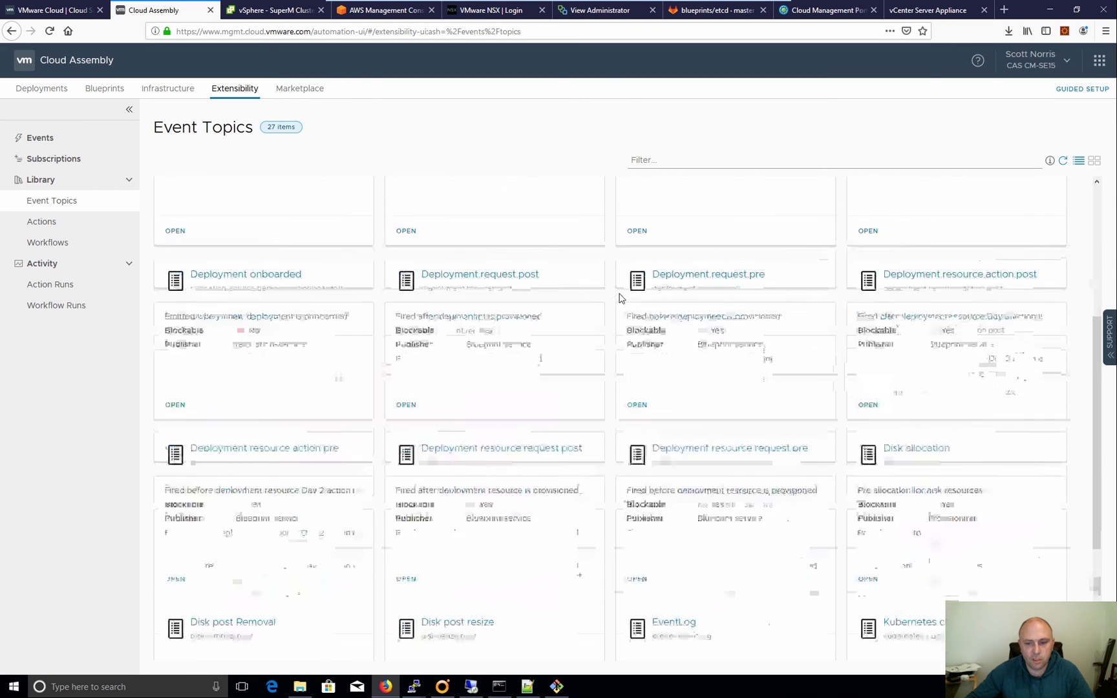
scroll(530, 280, "up", 6)
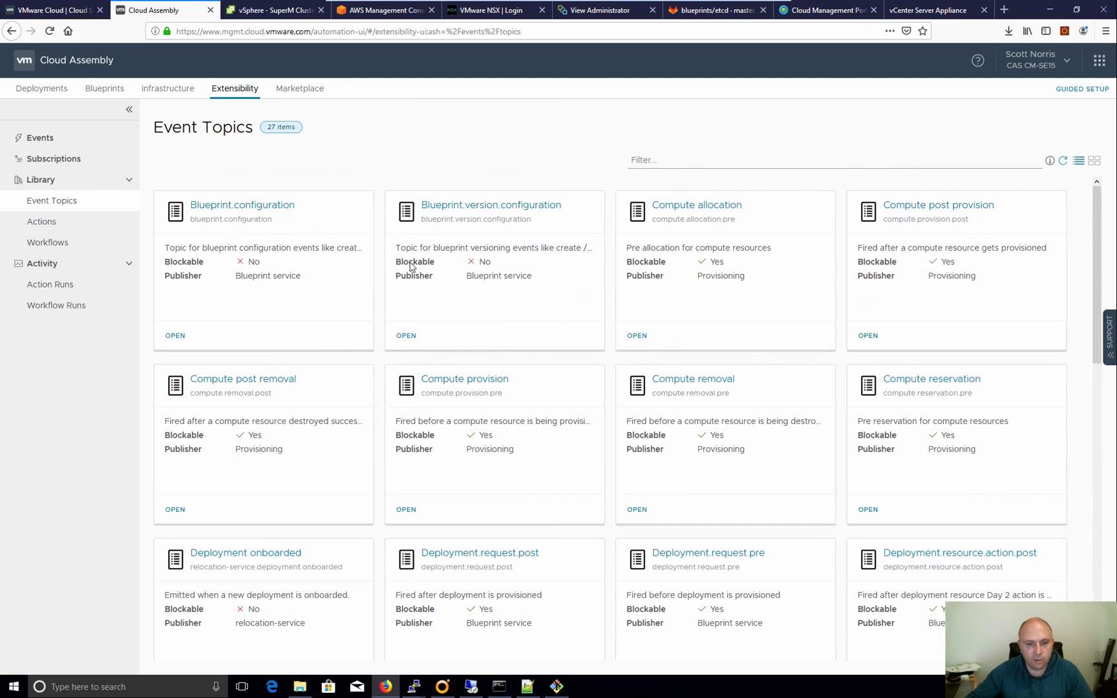
Open the Add CI to CMDB Sub subscription, examine its event topic, condition, runnable item and scope, and cancel out of it
left_click(43, 161)
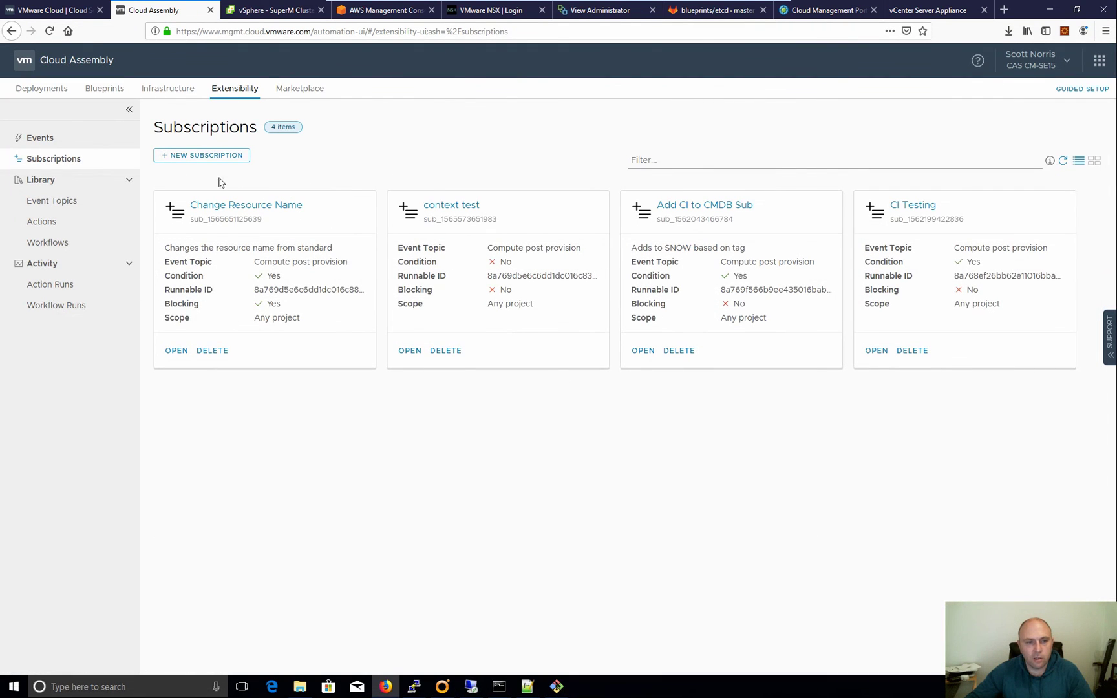
left_click(708, 207)
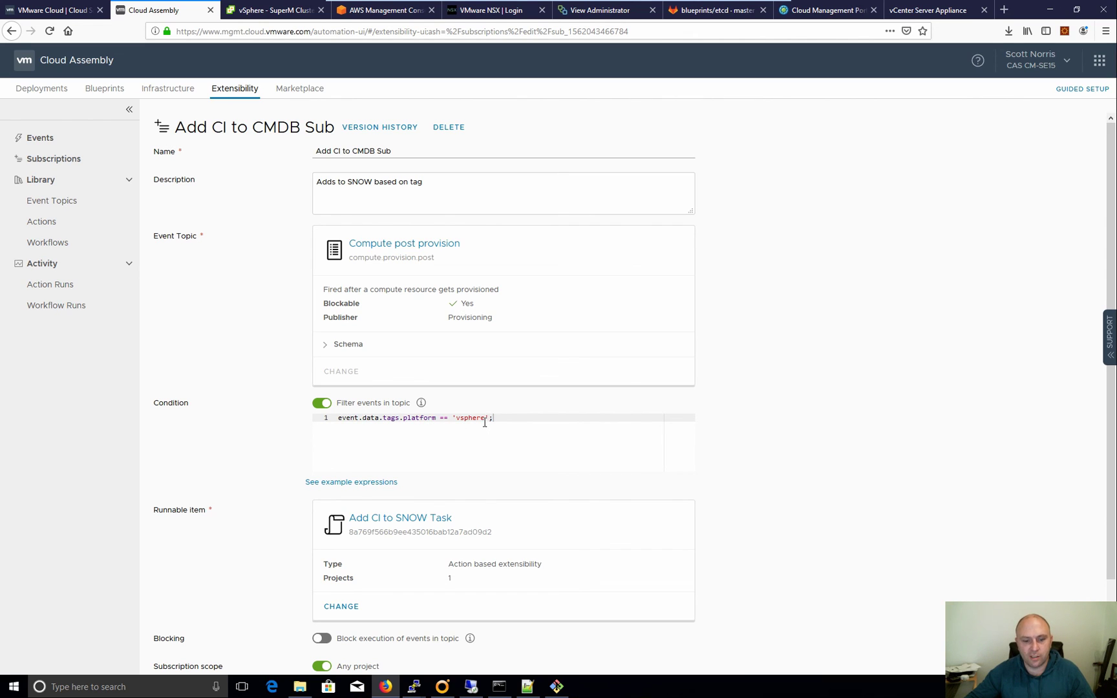
scroll(485, 421, "down", 1)
scroll(485, 420, "down", 2)
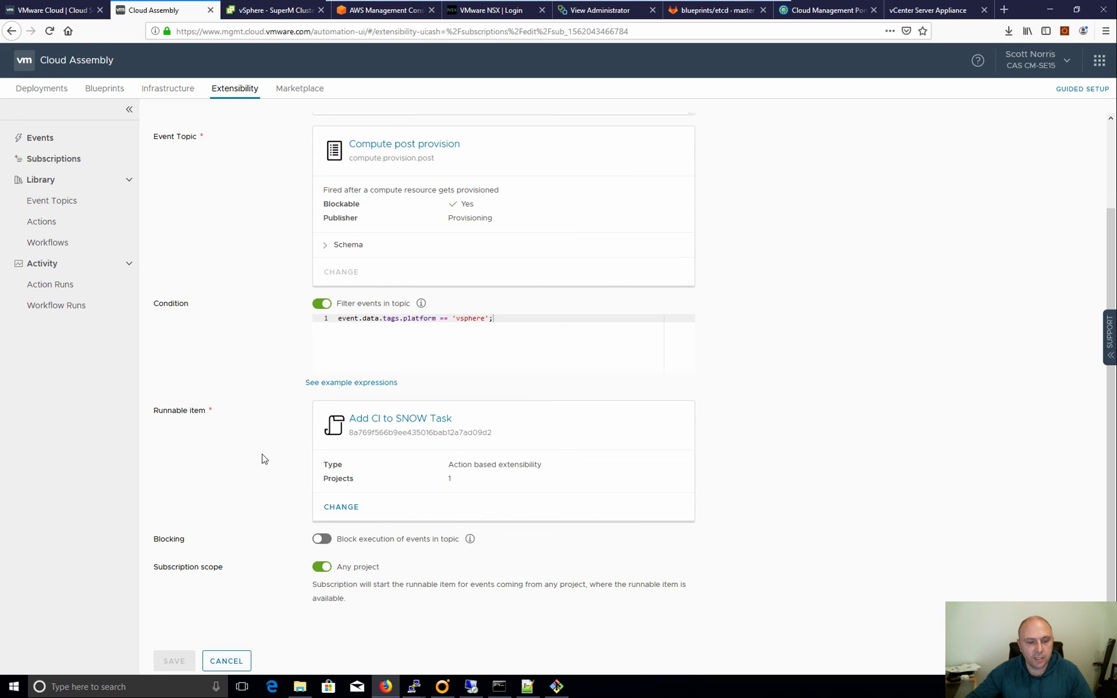
scroll(256, 455, "up", 2)
scroll(256, 455, "up", 1)
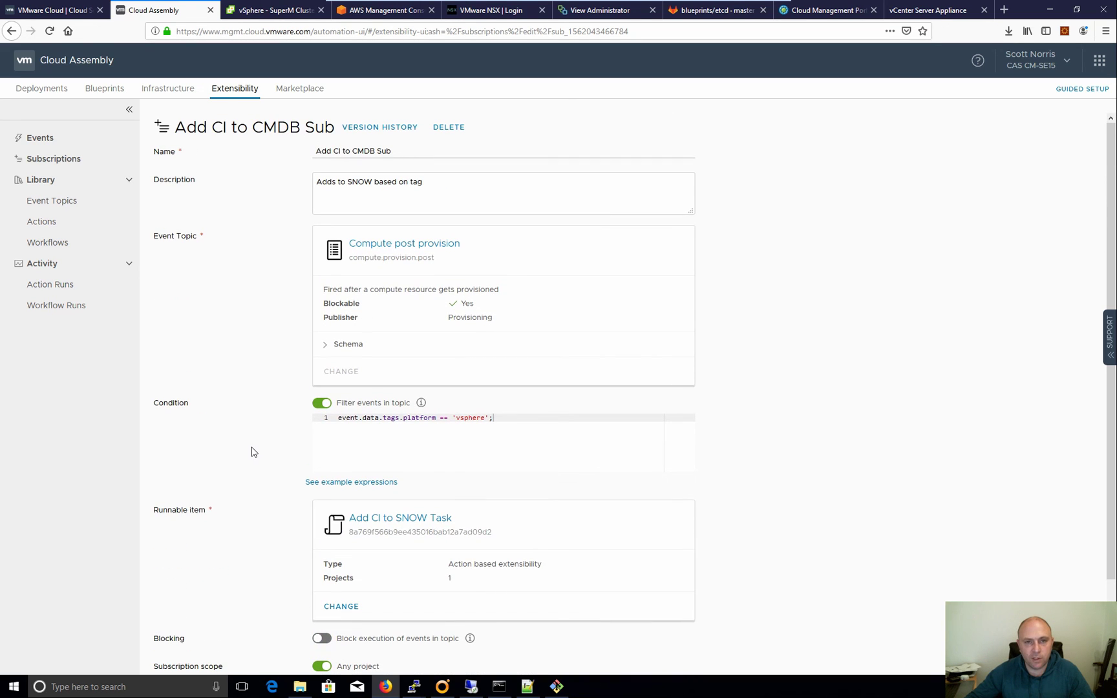
scroll(250, 442, "down", 3)
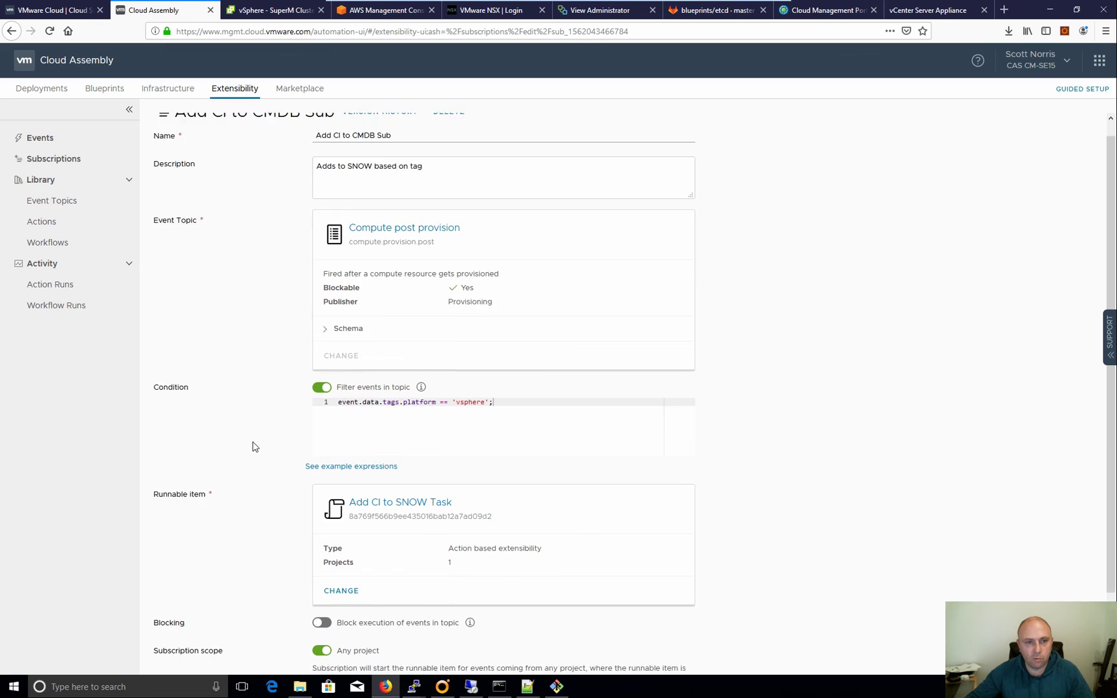
left_click(224, 659)
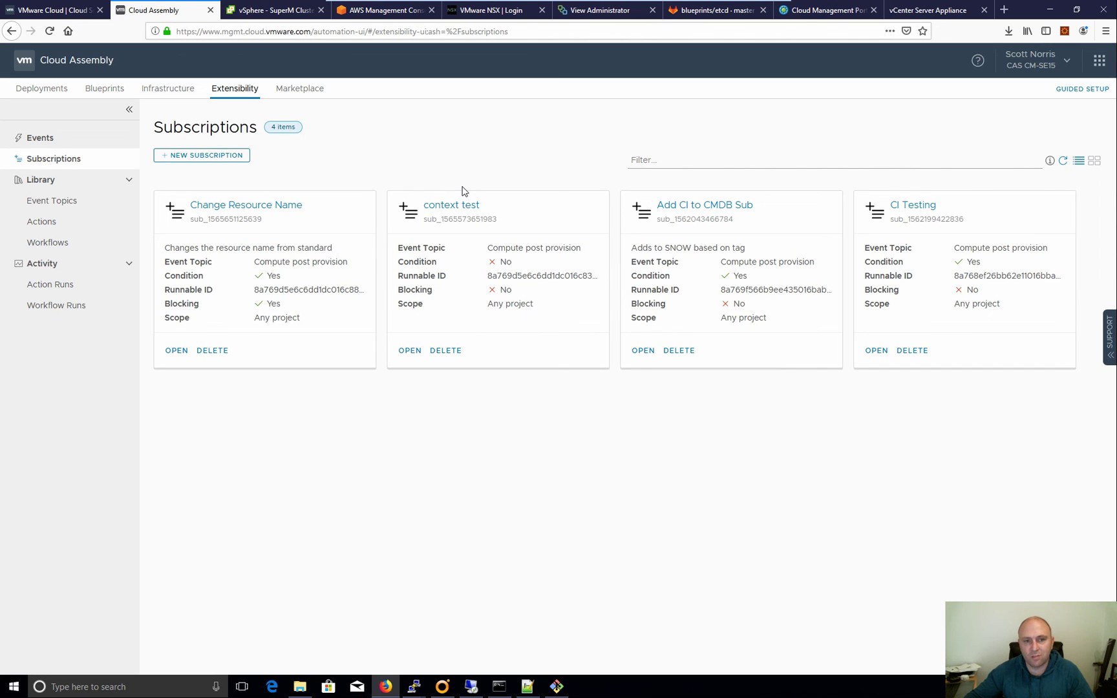
Open the Marketplace and look through the full list of available blueprints
left_click(293, 93)
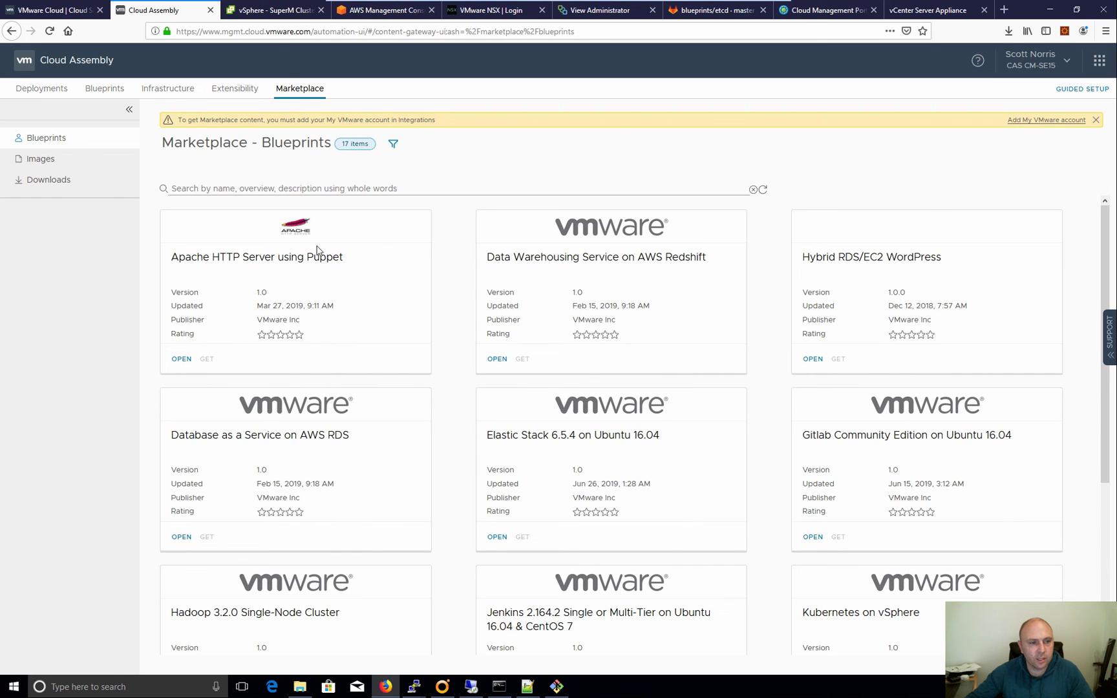
scroll(476, 299, "down", 9)
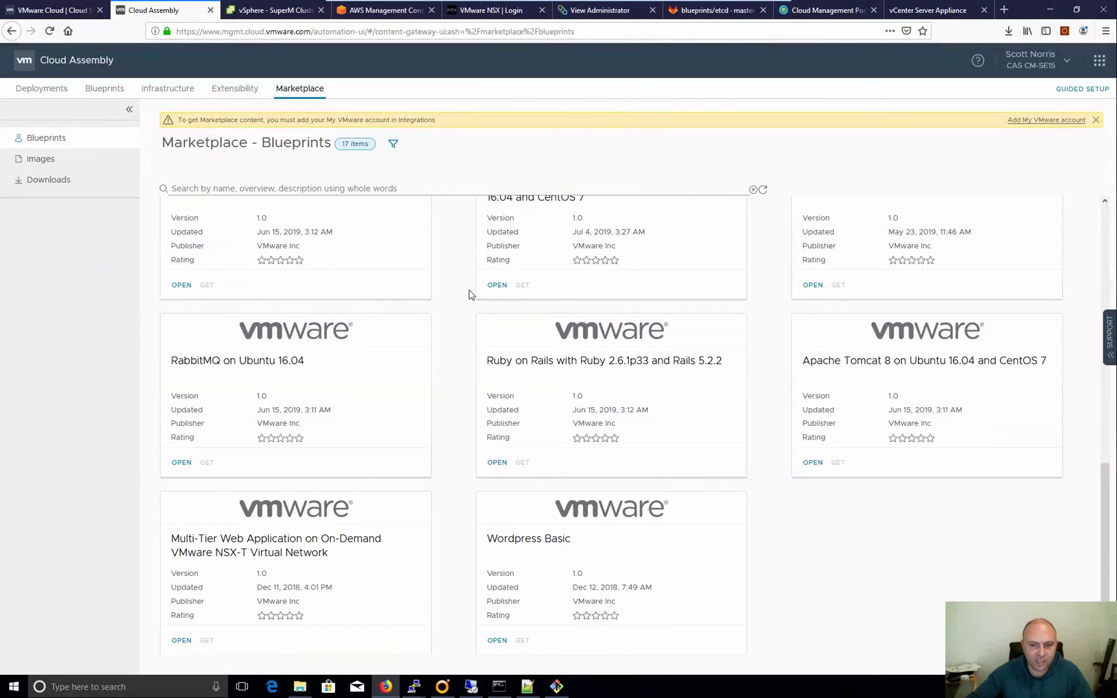
scroll(453, 294, "up", 10)
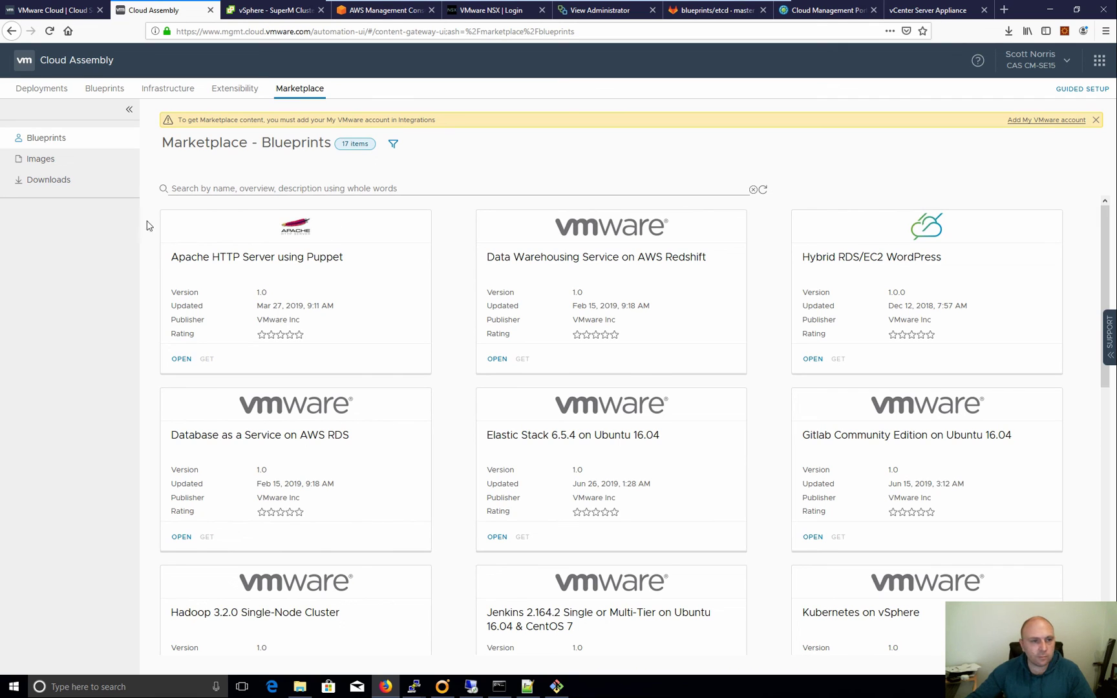
View the infrastructure request details, return to the API Gateway Application blueprint, and close it
left_click(163, 89)
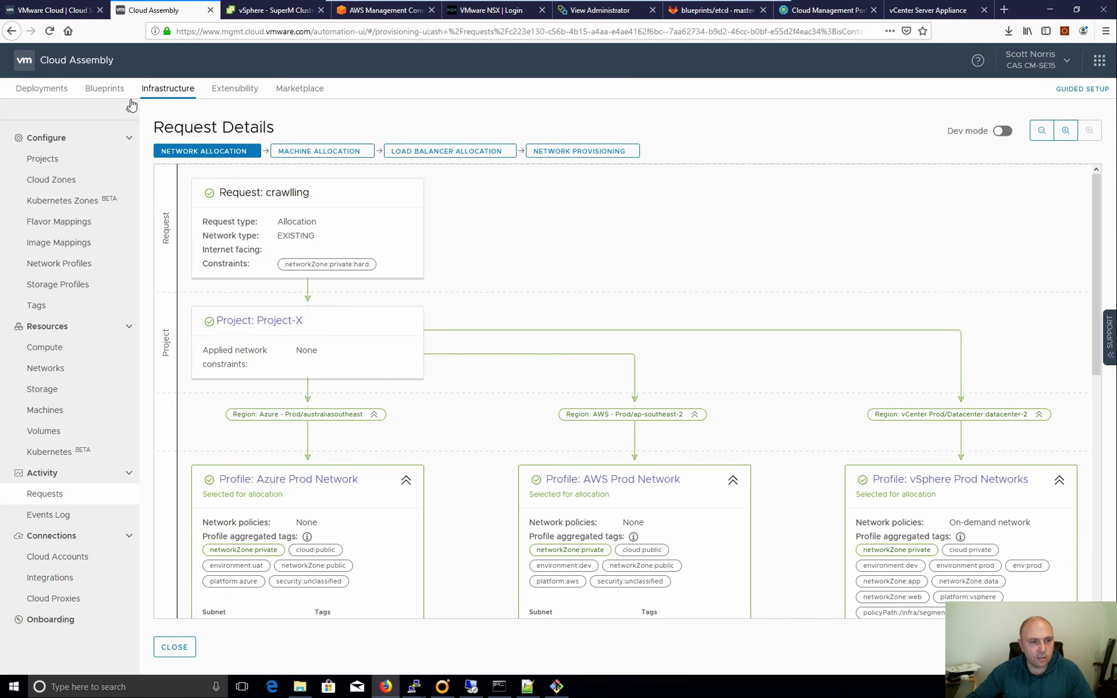
left_click(93, 91)
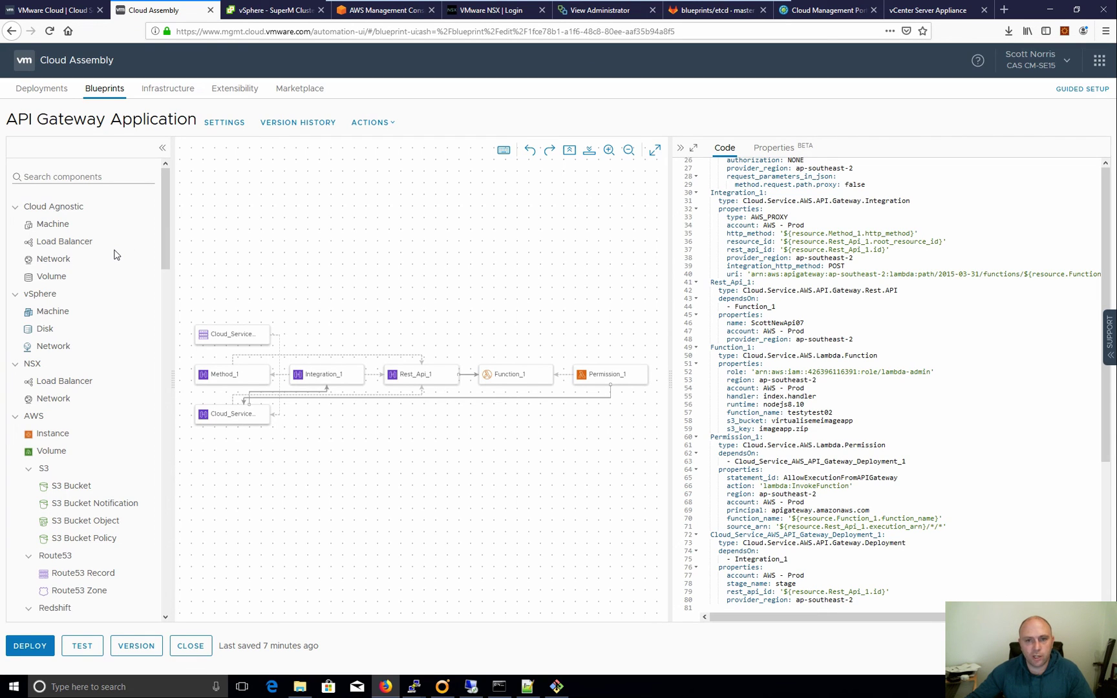
left_click(193, 647)
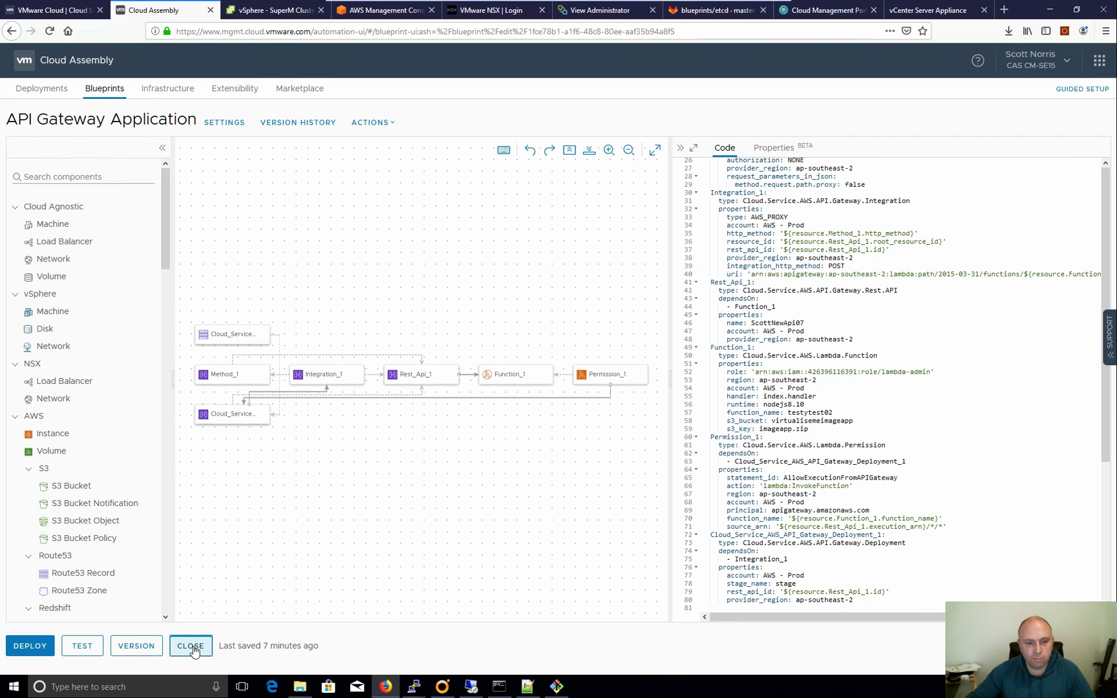